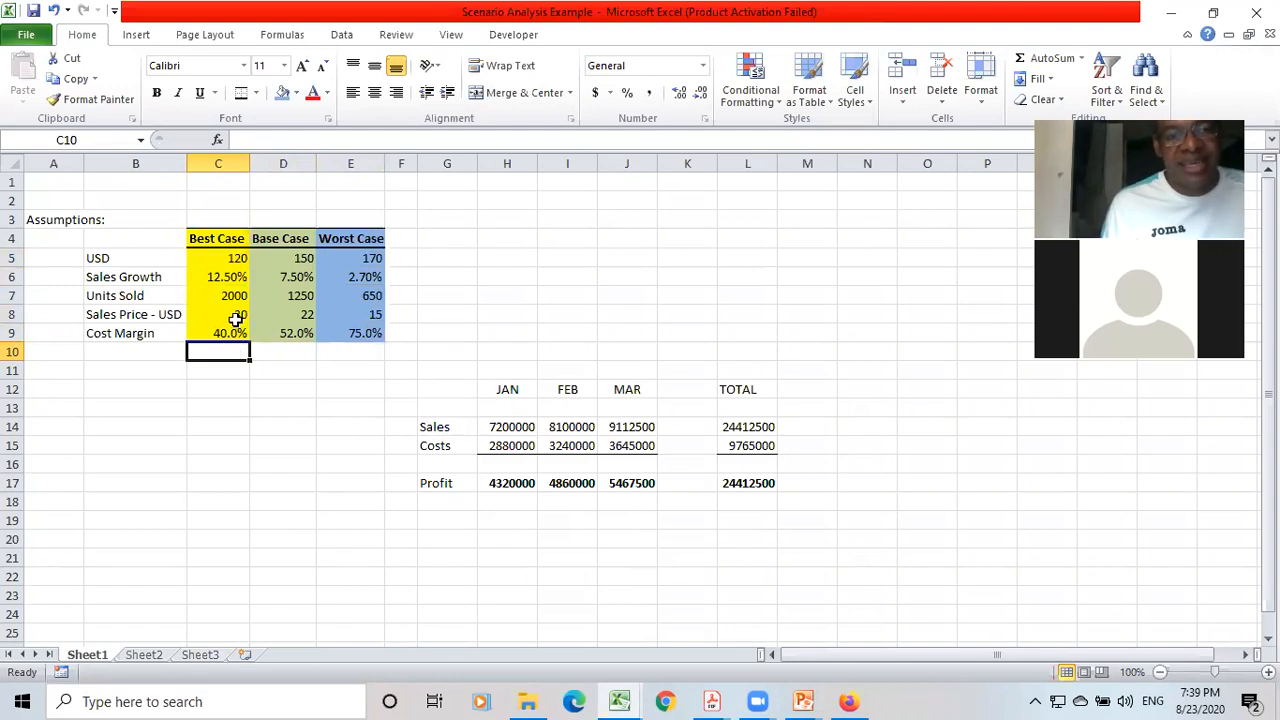
Test a best-case sales price of 33 in C8, and restore it to 30.
left_click(233, 314)
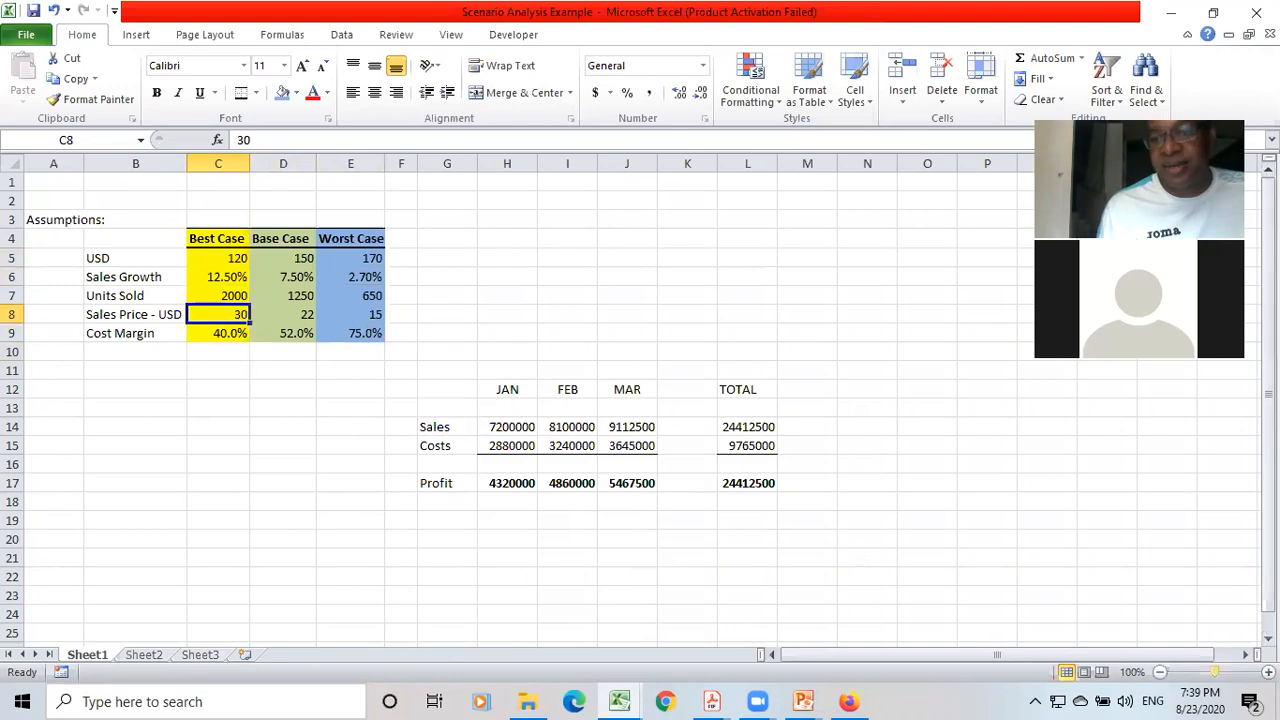
left_click(1269, 672)
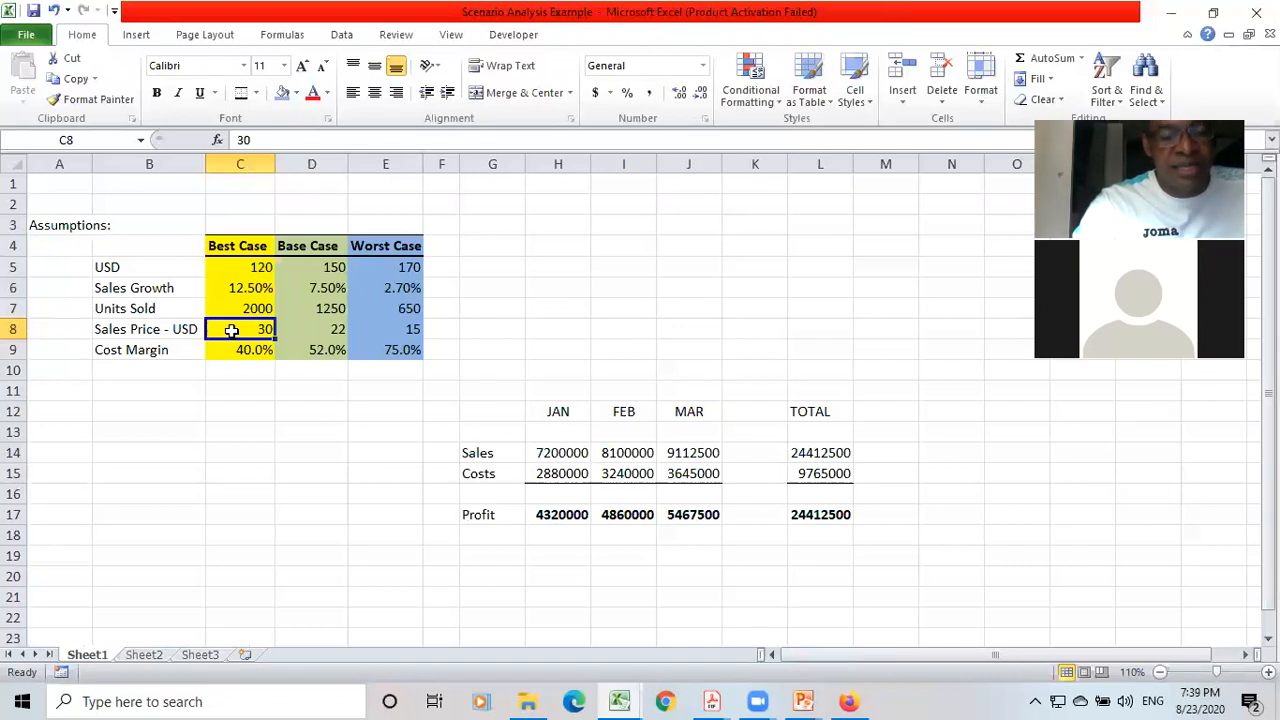
type("33")
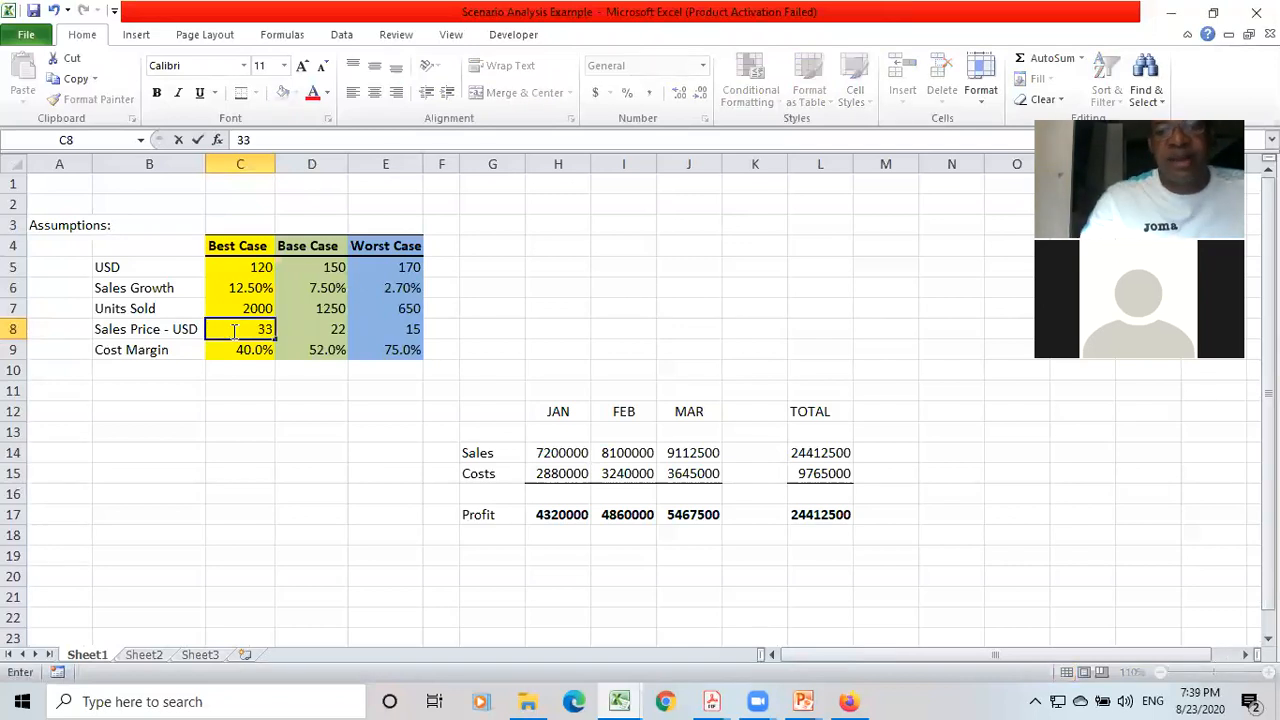
key("Return")
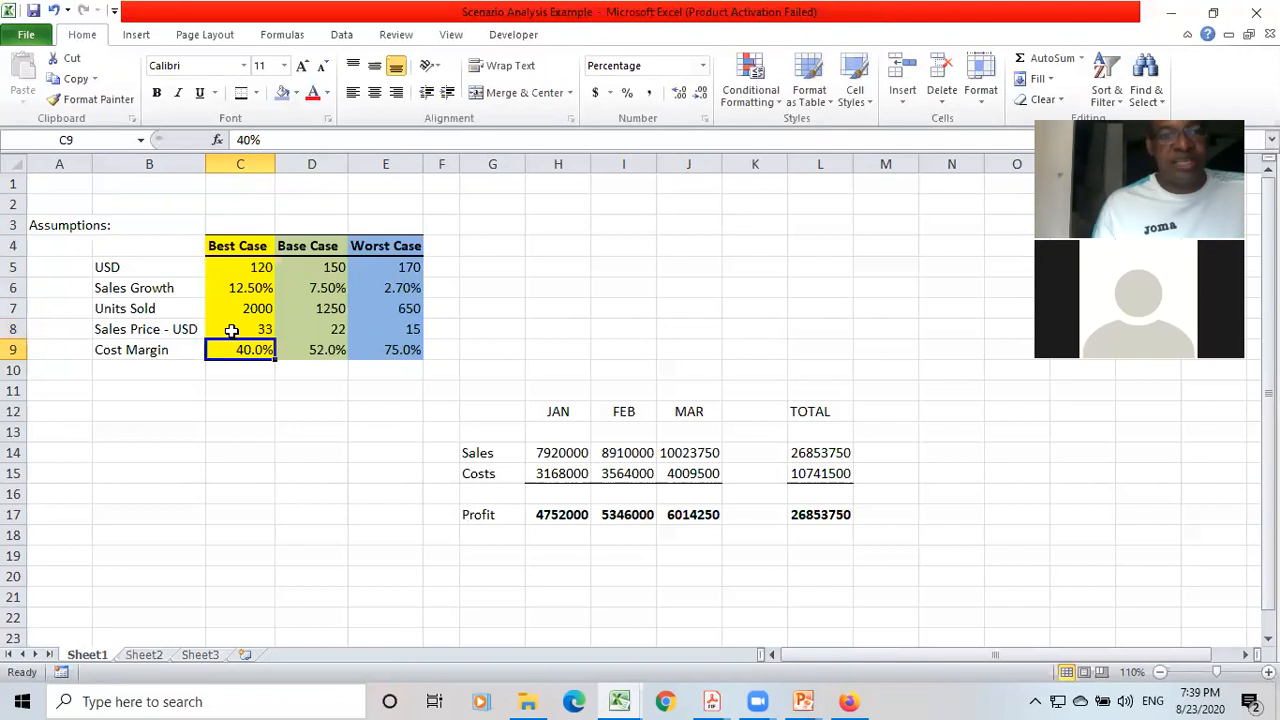
left_click(231, 331)
type("30")
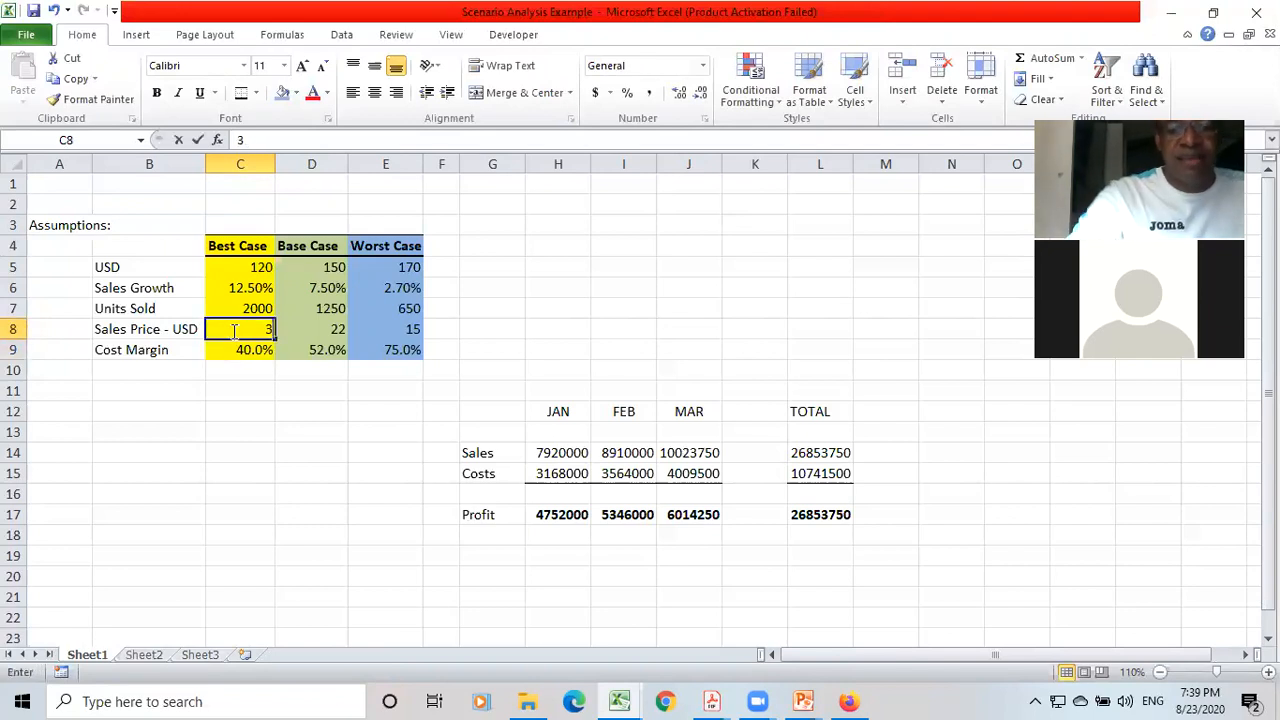
key("Return")
Test a lower best-case sales price of 27 in C8, and return it to 30.
left_click(231, 331)
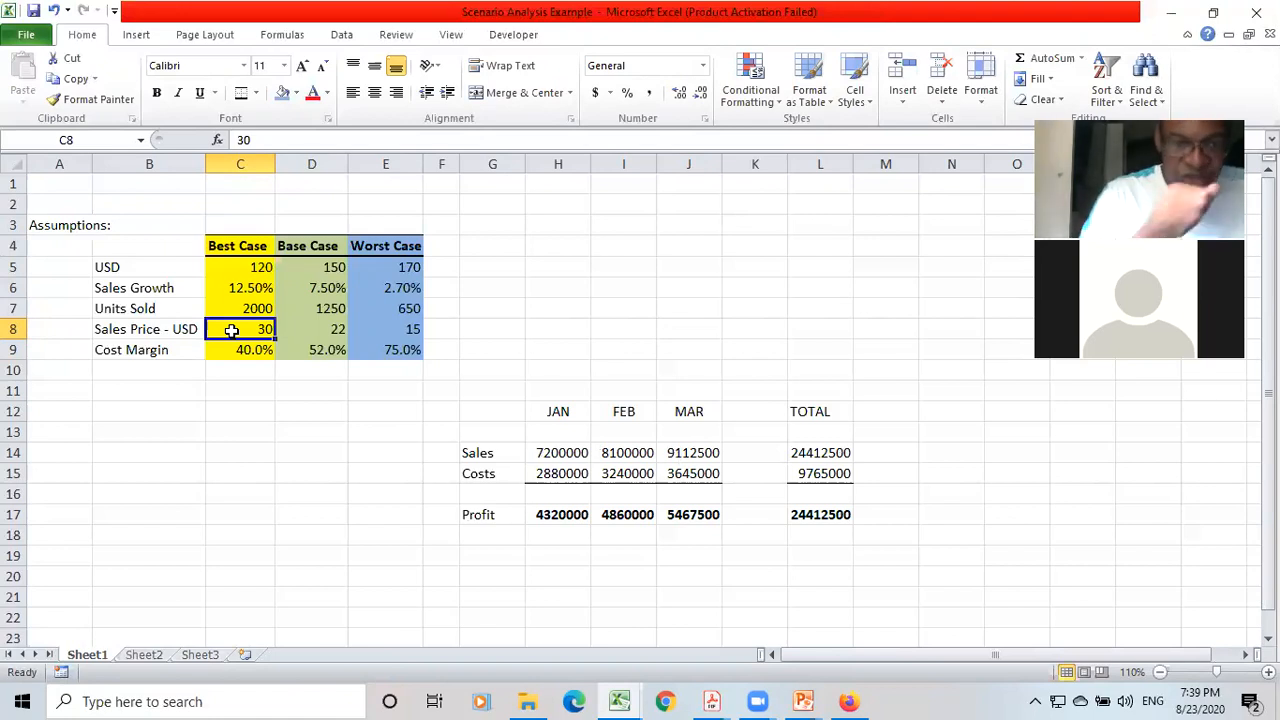
type("27")
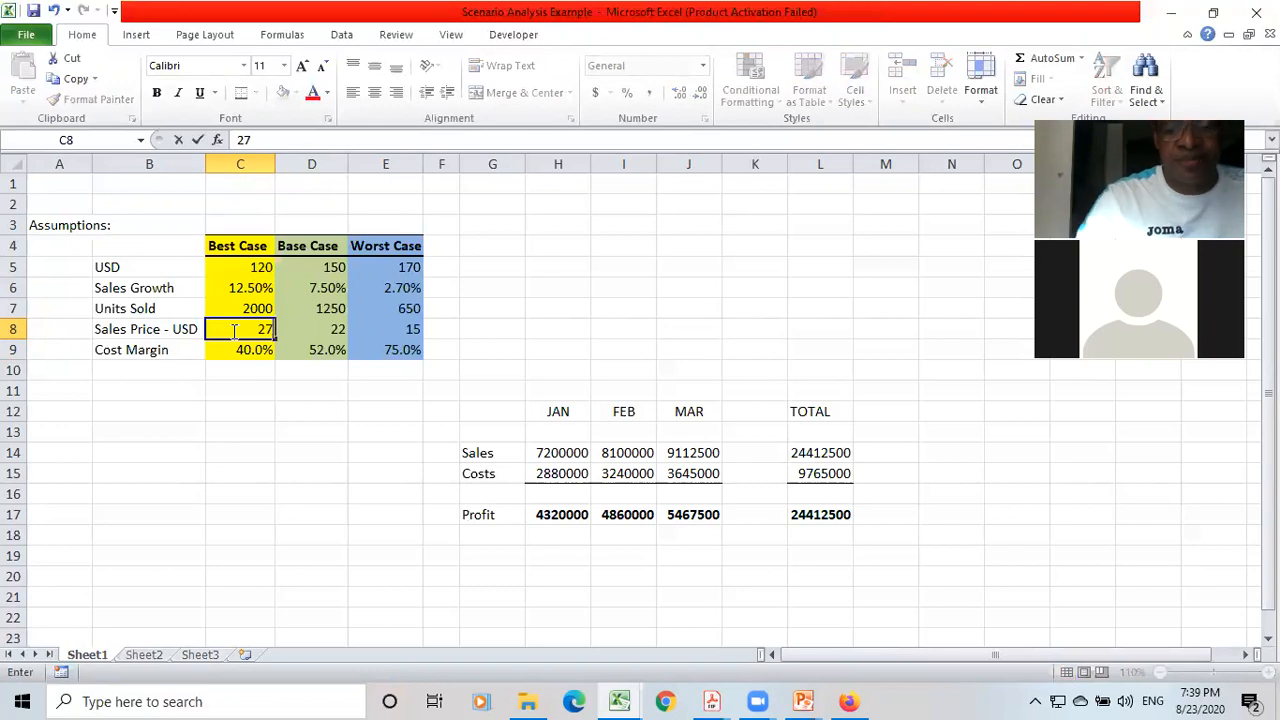
key("Return")
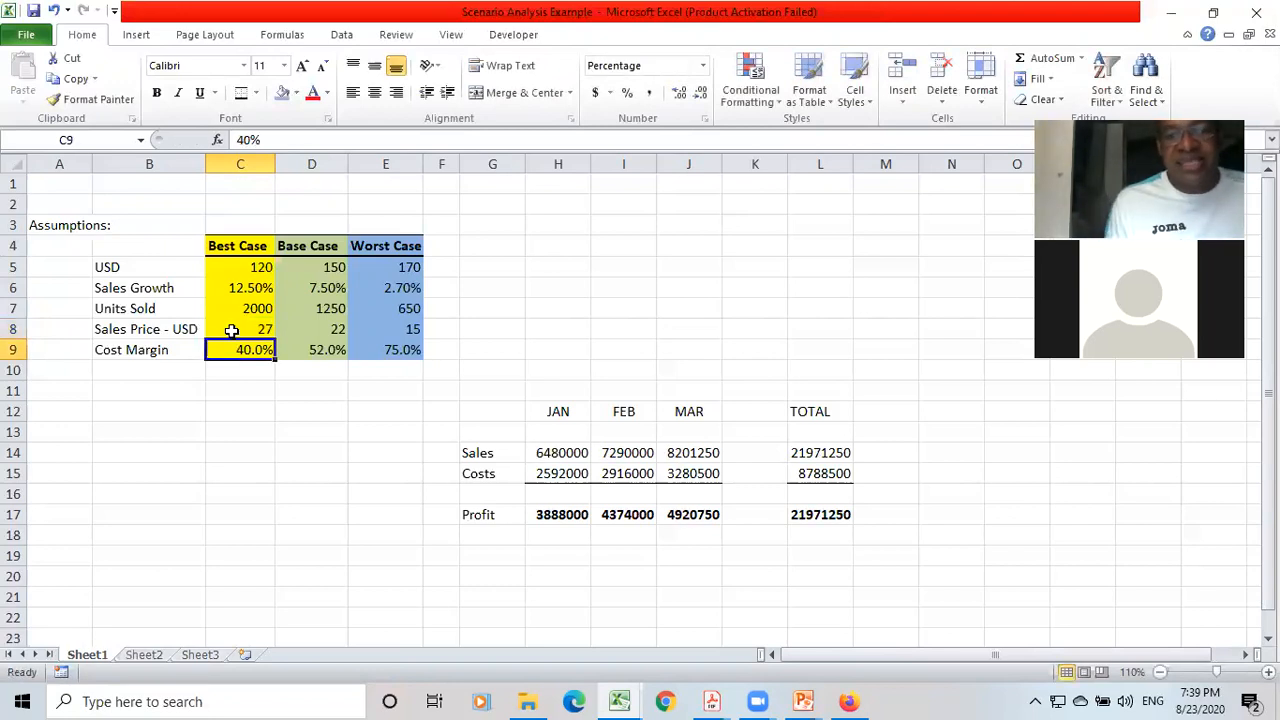
key("Up")
key("Up")
key("Up")
key("Down")
key("Down")
type("30")
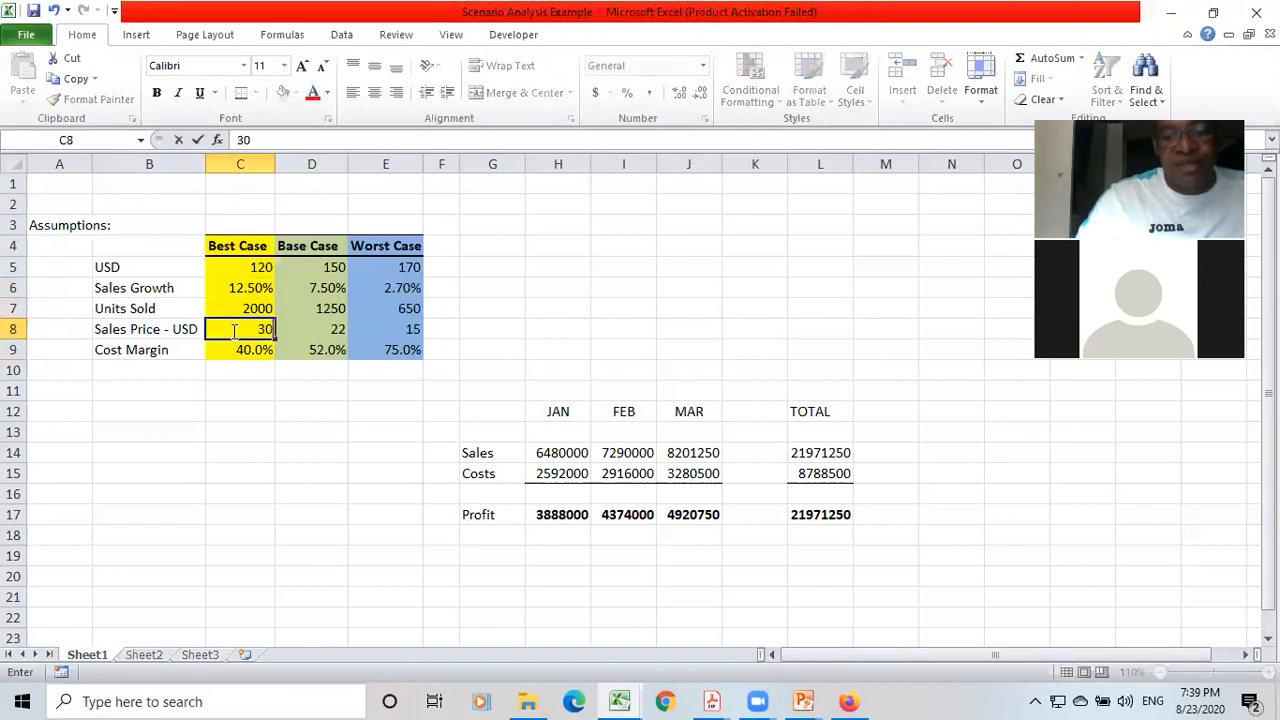
key("Return")
Try the best-case sales price at 33 once more, and reset it to 30.
key("Up")
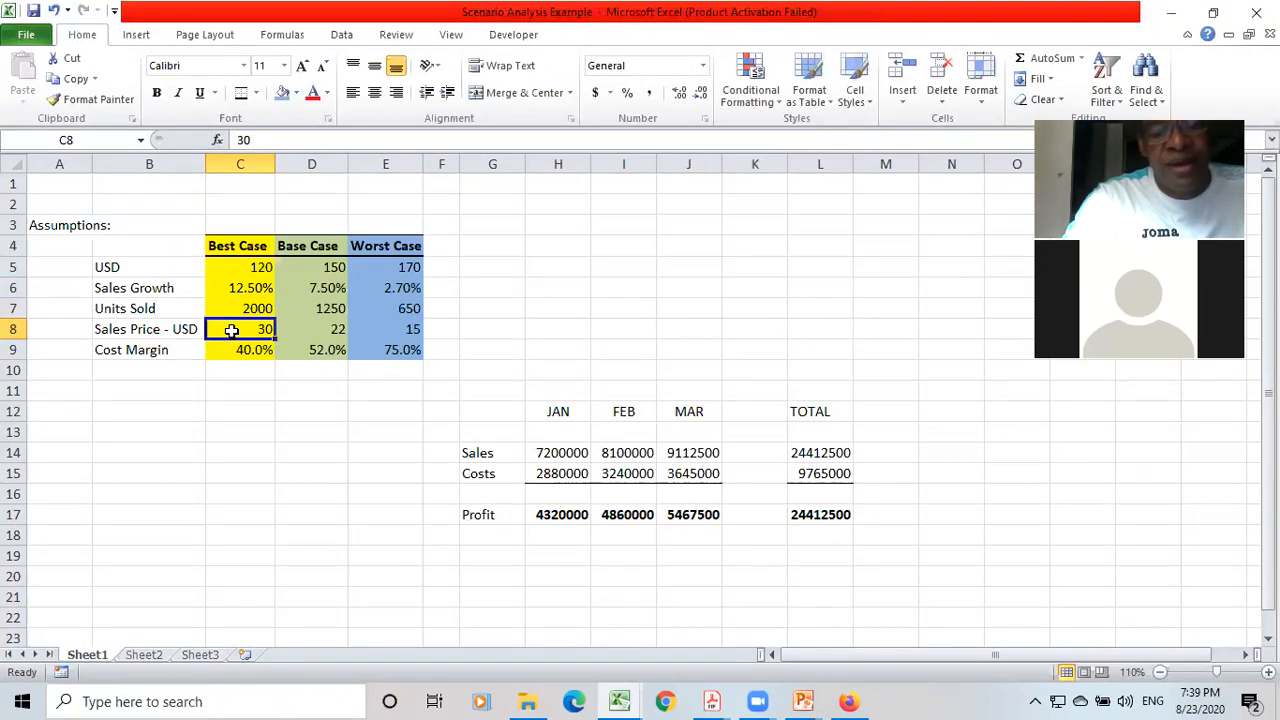
type("33")
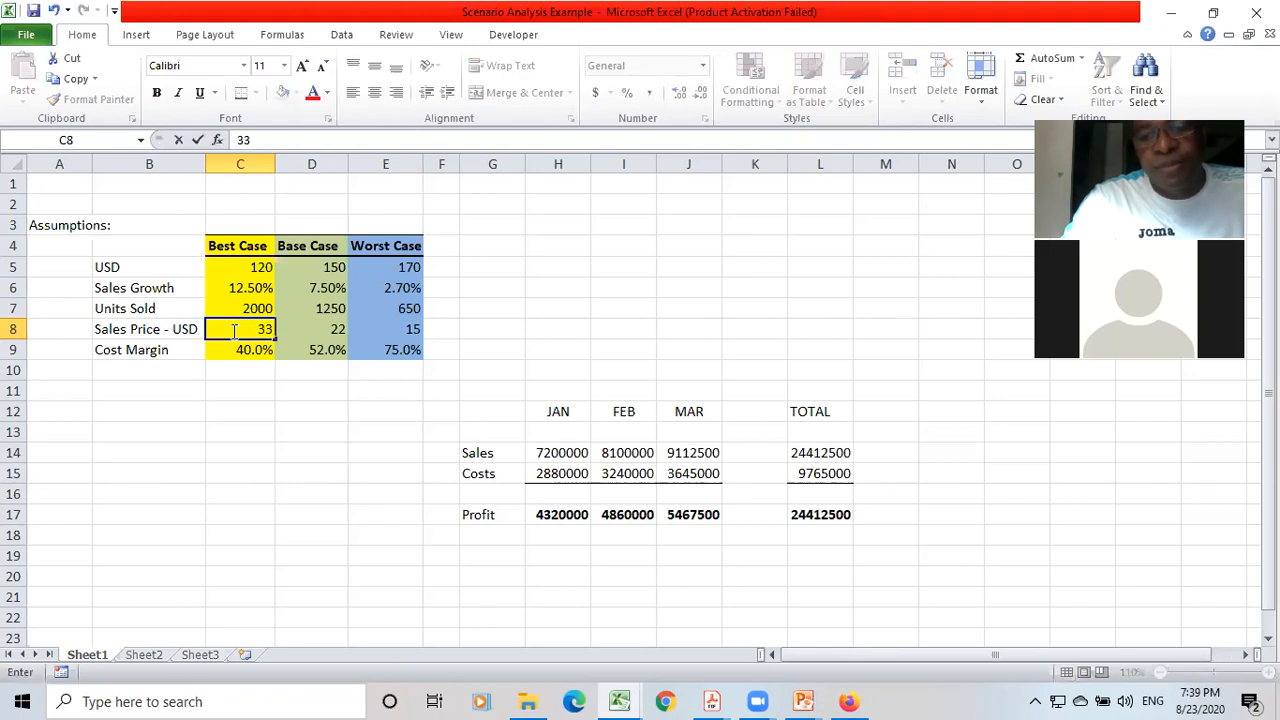
key("Return")
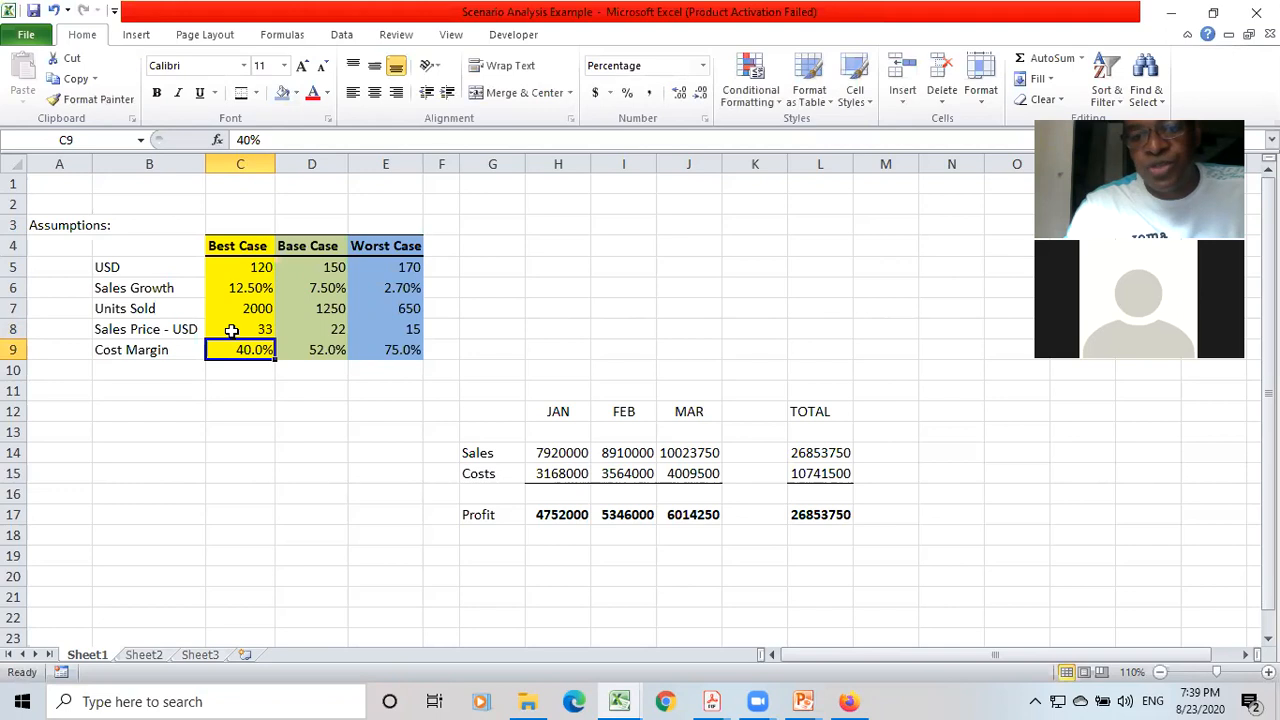
left_click(231, 331)
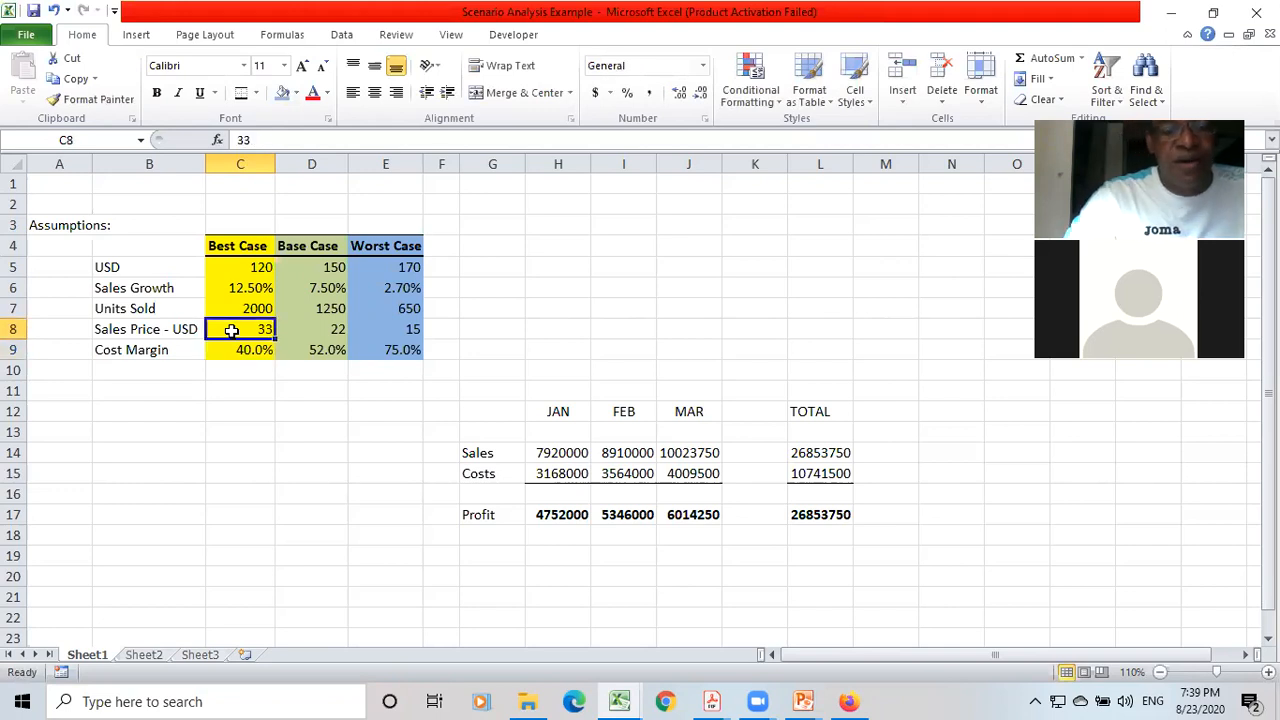
type("30")
key("Up")
key("Up")
key("Up")
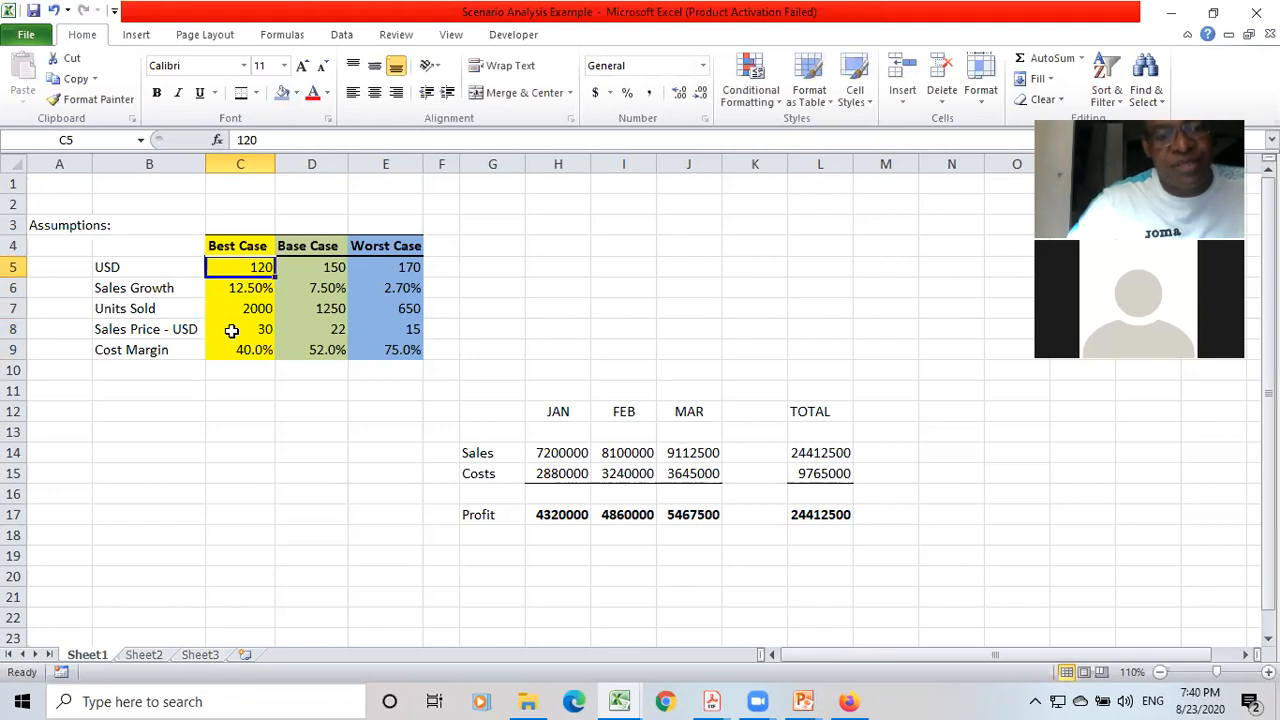
Set the best-case USD assumption in C5 to 132.
type("132")
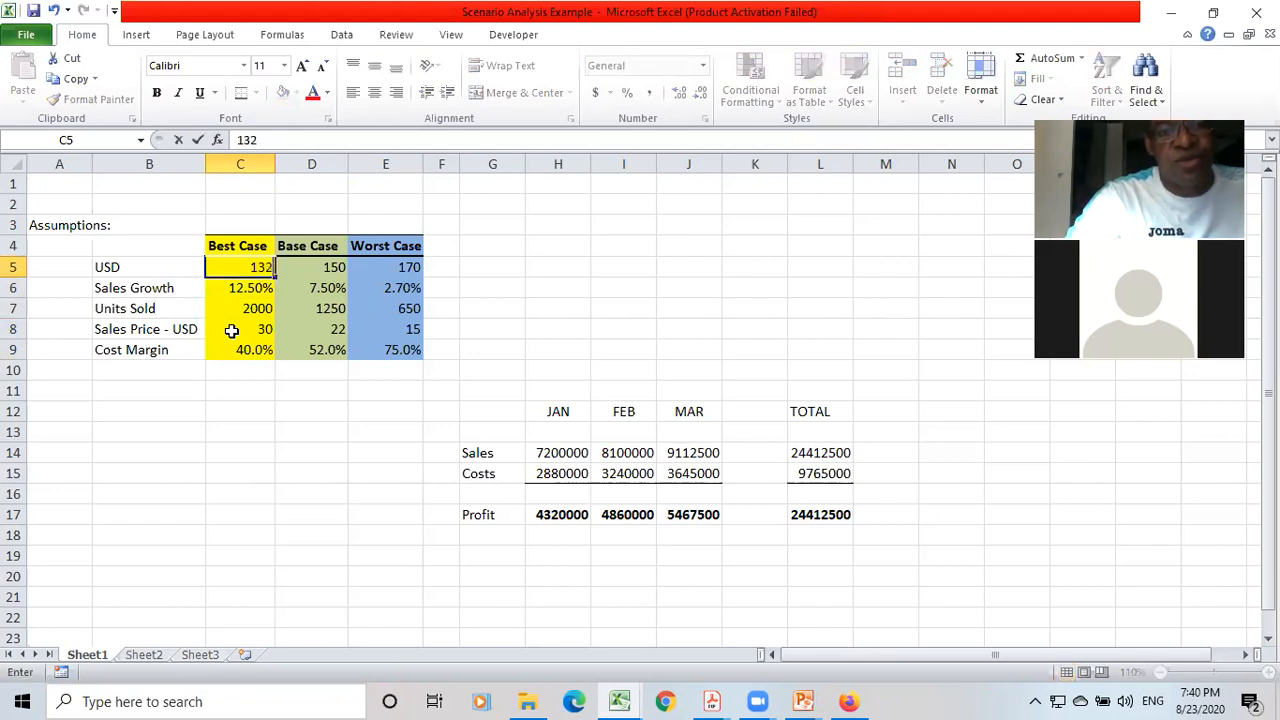
key("Return")
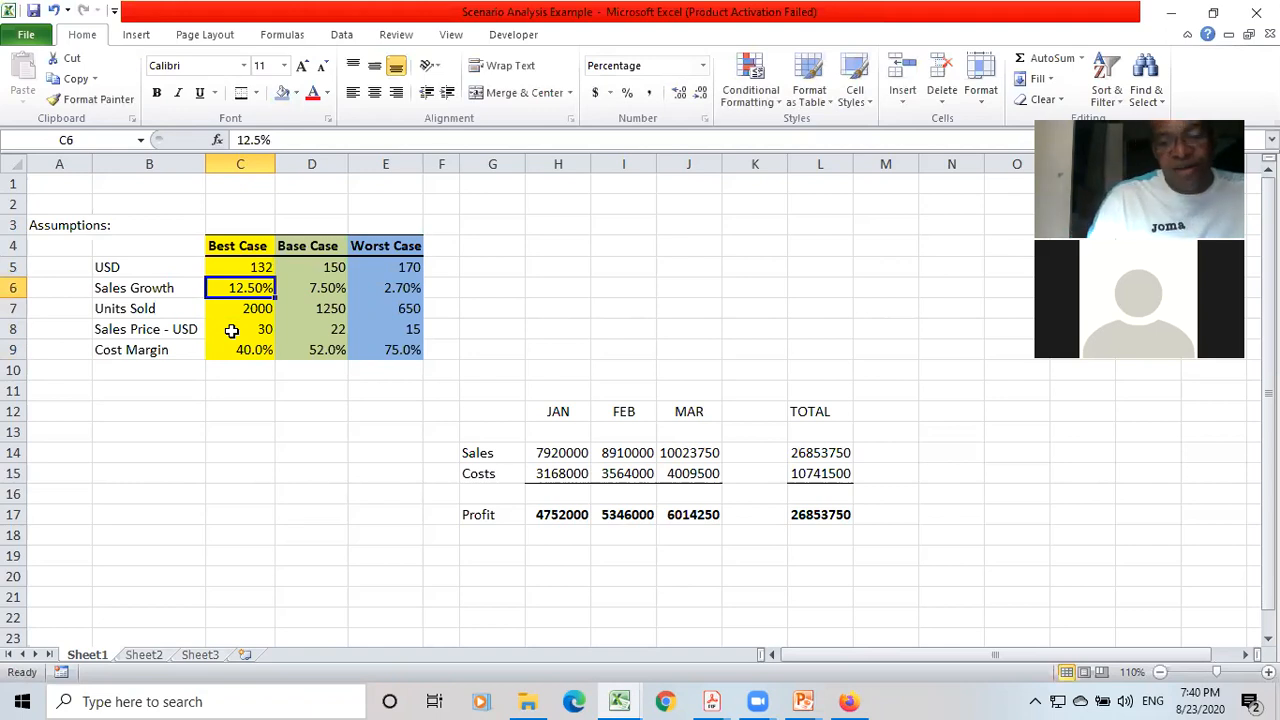
key("Up")
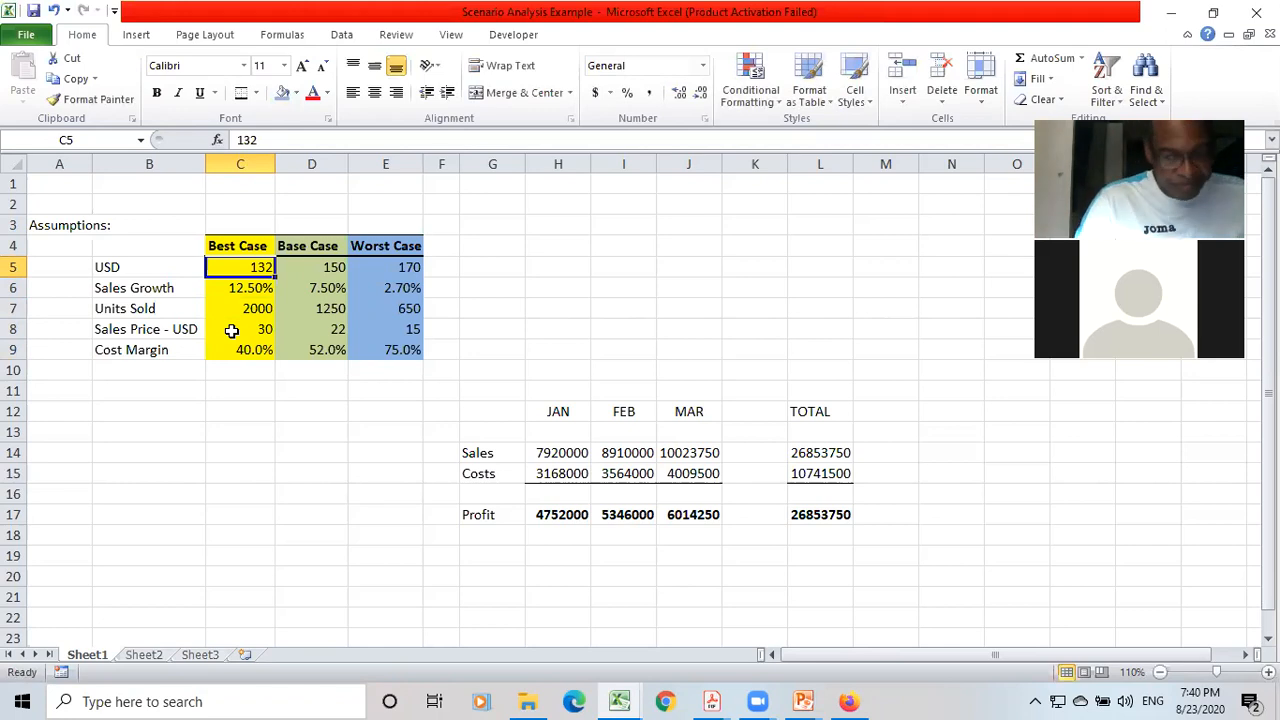
key("Up")
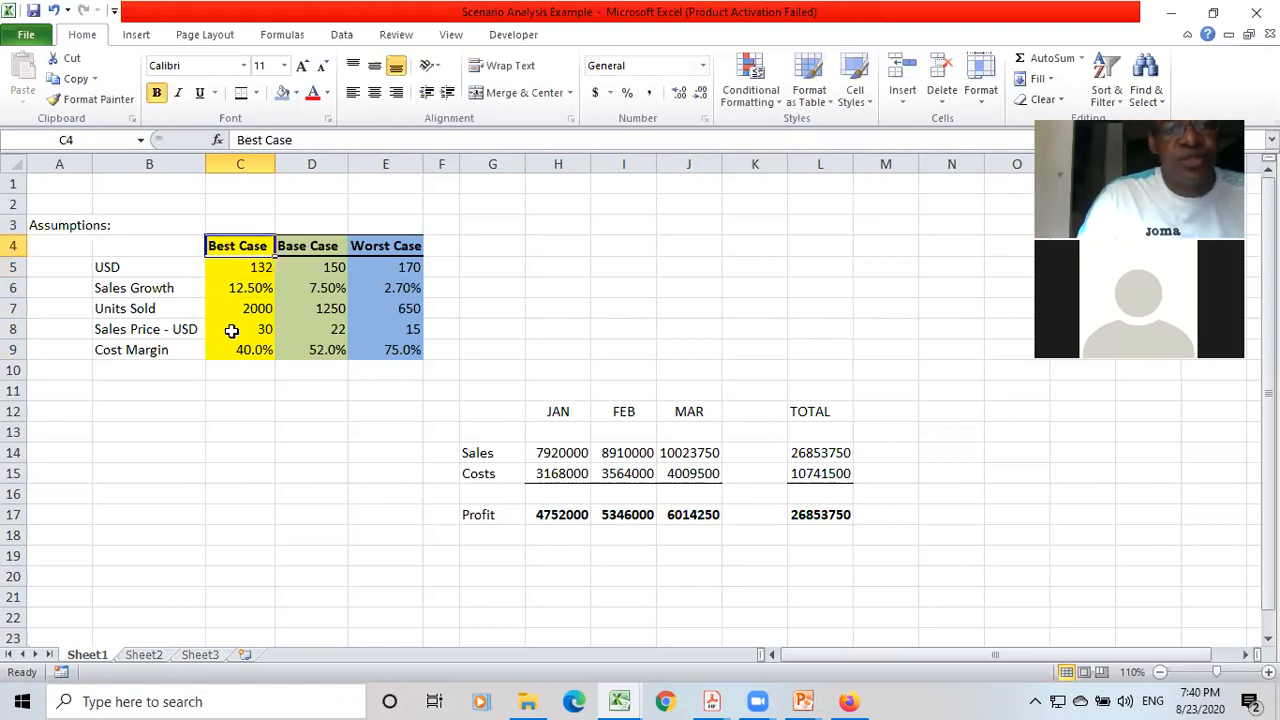
key("Down")
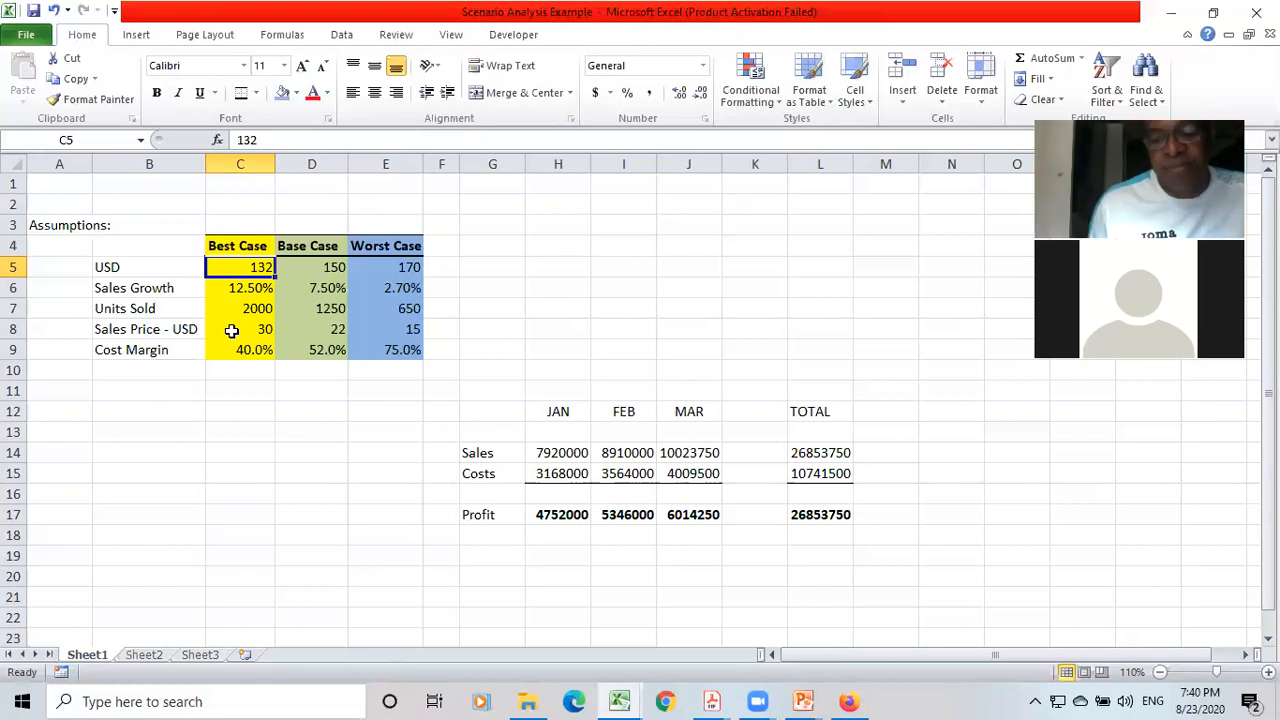
key("Up")
key("Up")
key("Down")
key("Down")
key("Up")
key("Up")
key("Up")
key("shift+Down")
key("shift+Down")
key("shift+Down")
key("shift+Down")
key("shift+Down")
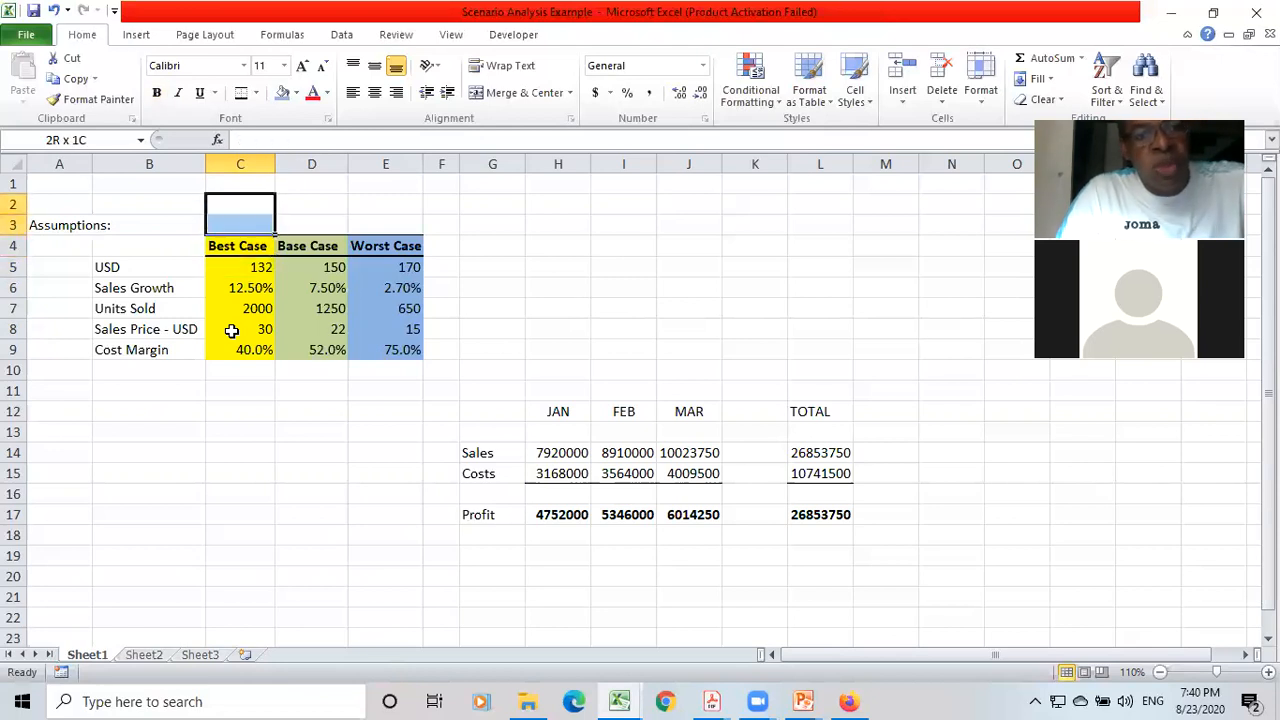
key("Down")
key("Down")
key("Down")
key("Down")
key("Down")
key("Down")
key("Down")
key("Down")
key("Down")
key("Down")
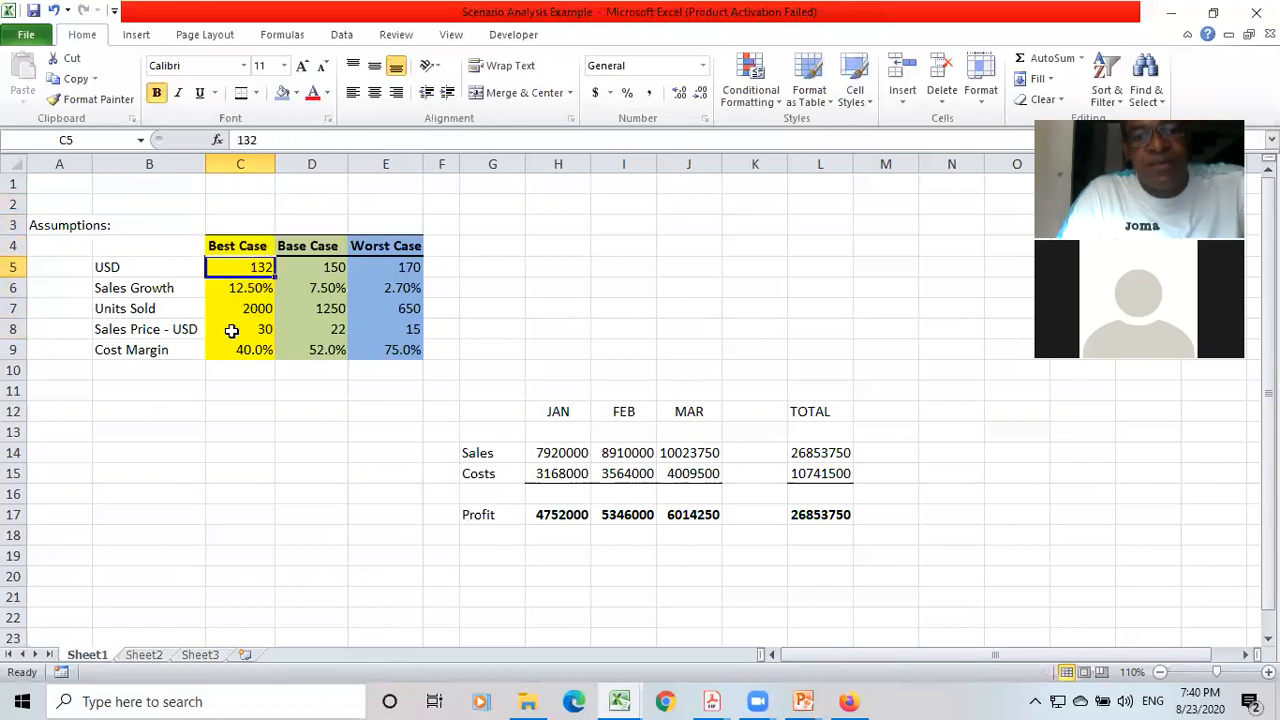
Examine the monthly results and the total column for sales, costs and profit.
key("Right")
key("Right")
key("Right")
key("Right")
key("Down")
key("Down")
key("Up")
key("Up")
key("Right")
key("Right")
key("Right")
key("Right")
key("Right")
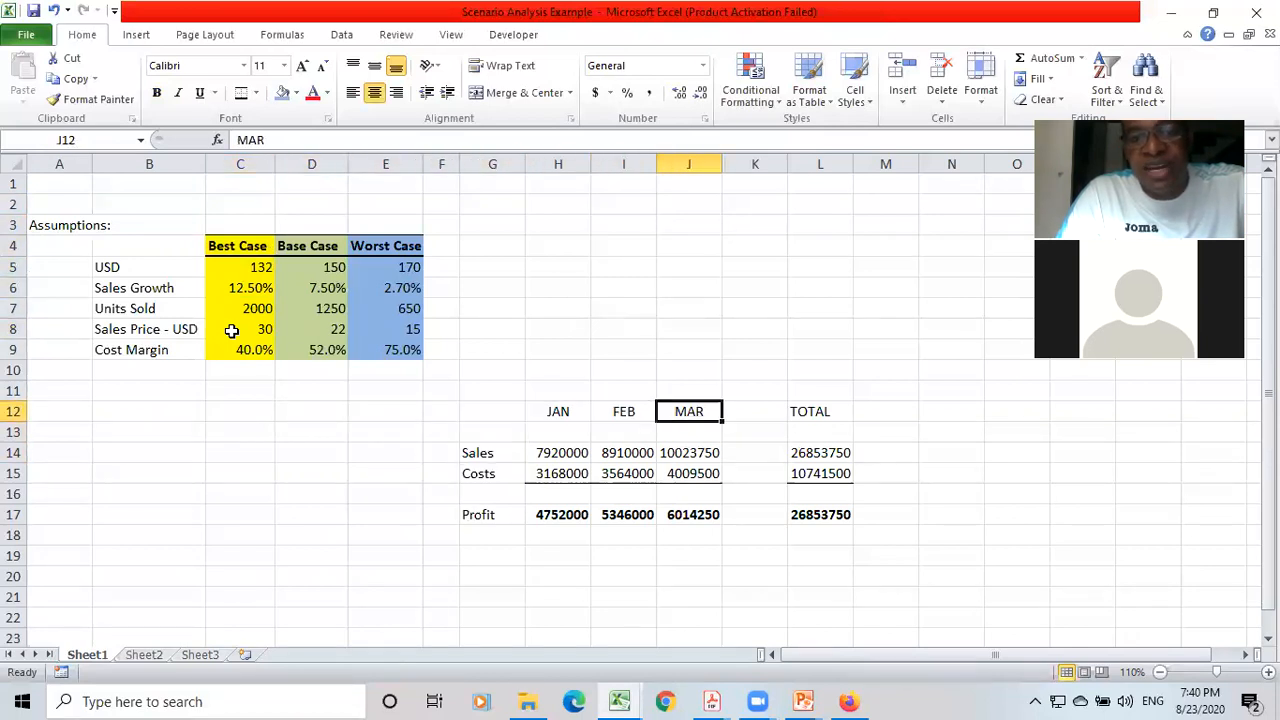
key("Down")
key("Down")
key("Down")
key("Down")
key("Up")
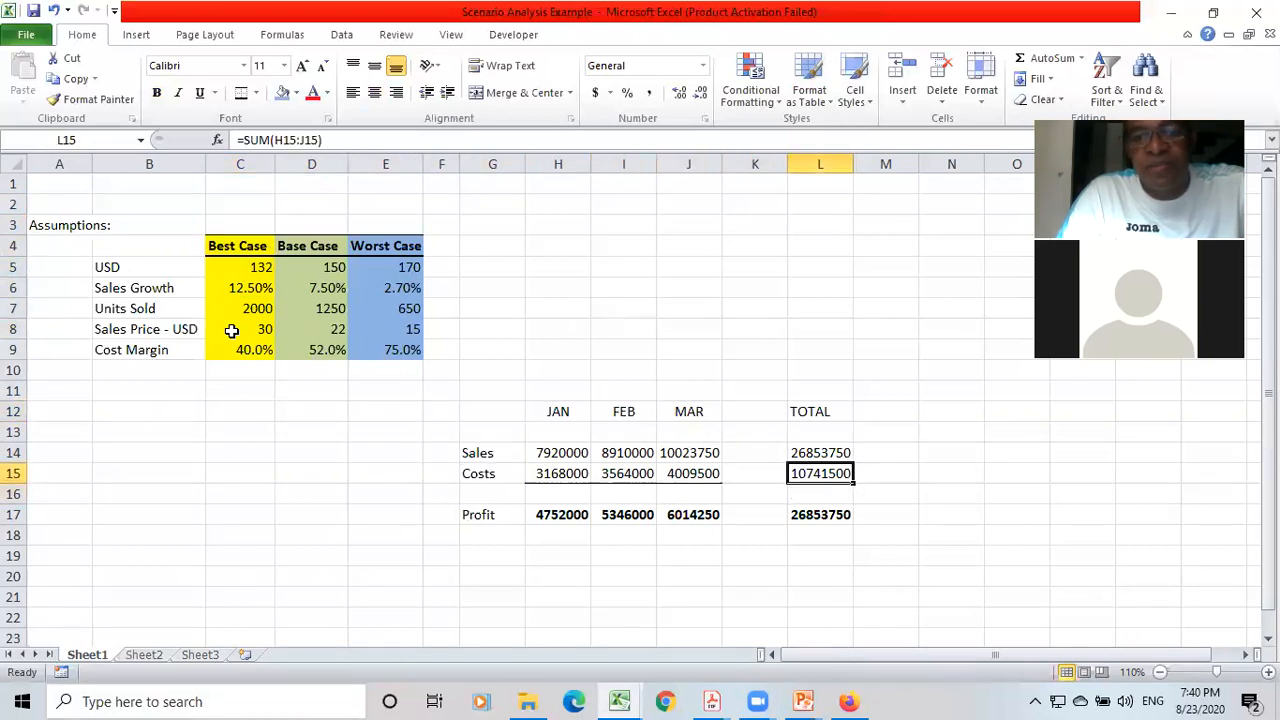
key("Down")
key("Down")
key("Left")
key("Left")
key("Left")
key("Up")
key("Up")
Go through the assumption labels from USD and Sales Growth down to Cost Margin.
key("Left")
key("Left")
key("Up")
key("Up")
key("Down")
key("Left")
key("Left")
key("Left")
key("Left")
key("Left")
key("Up")
key("Up")
key("Up")
key("Up")
key("Up")
key("Up")
key("Right")
key("Right")
key("Up")
key("Left")
key("Up")
key("Left")
key("Up")
key("Left")
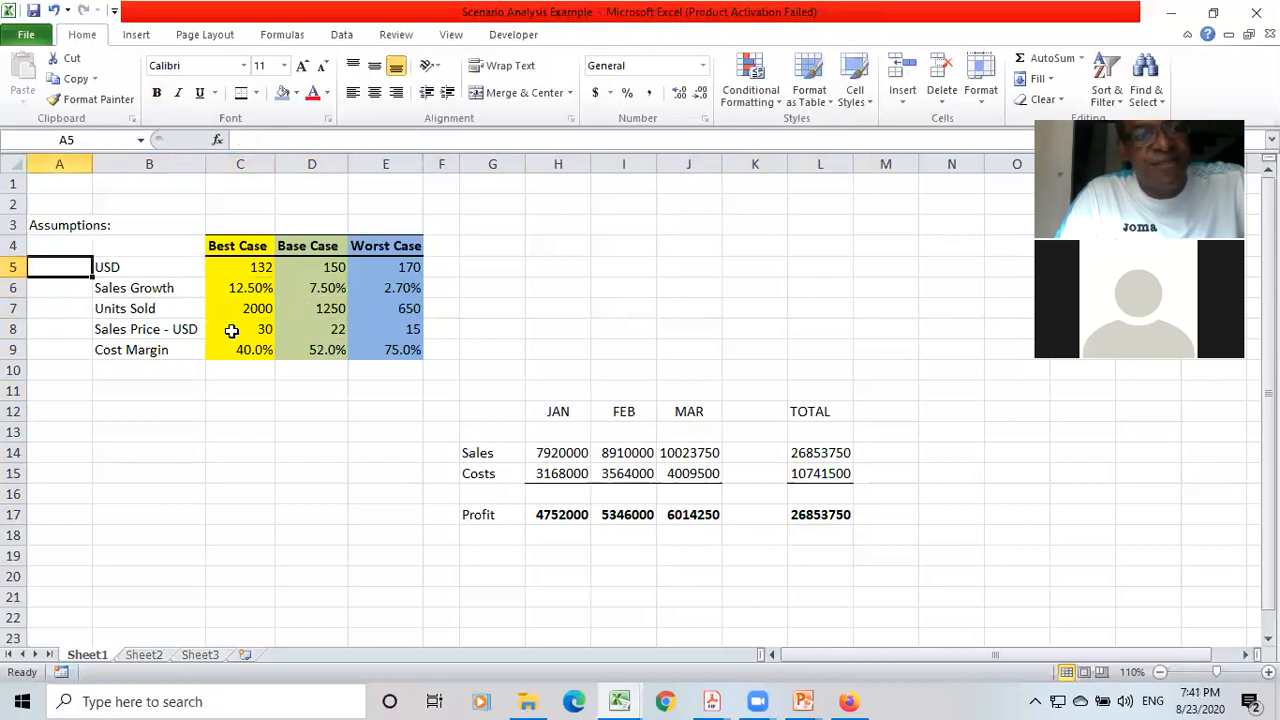
key("Right")
key("Down")
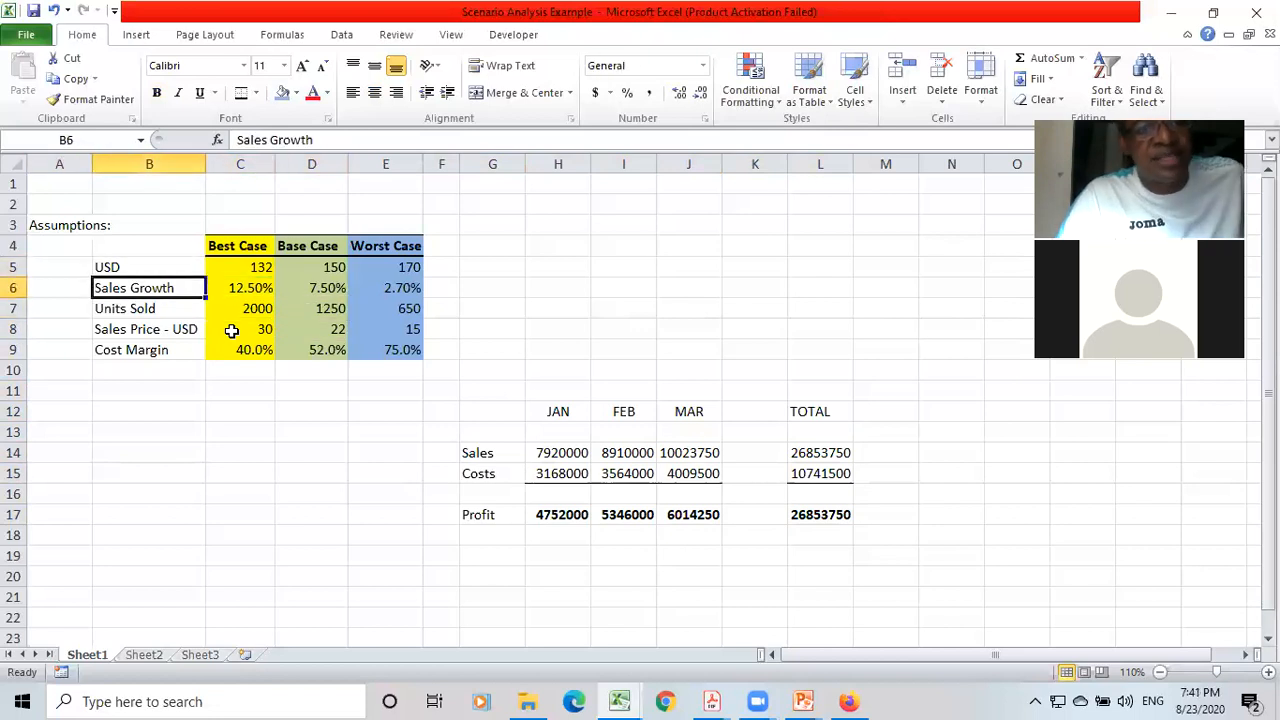
key("Down")
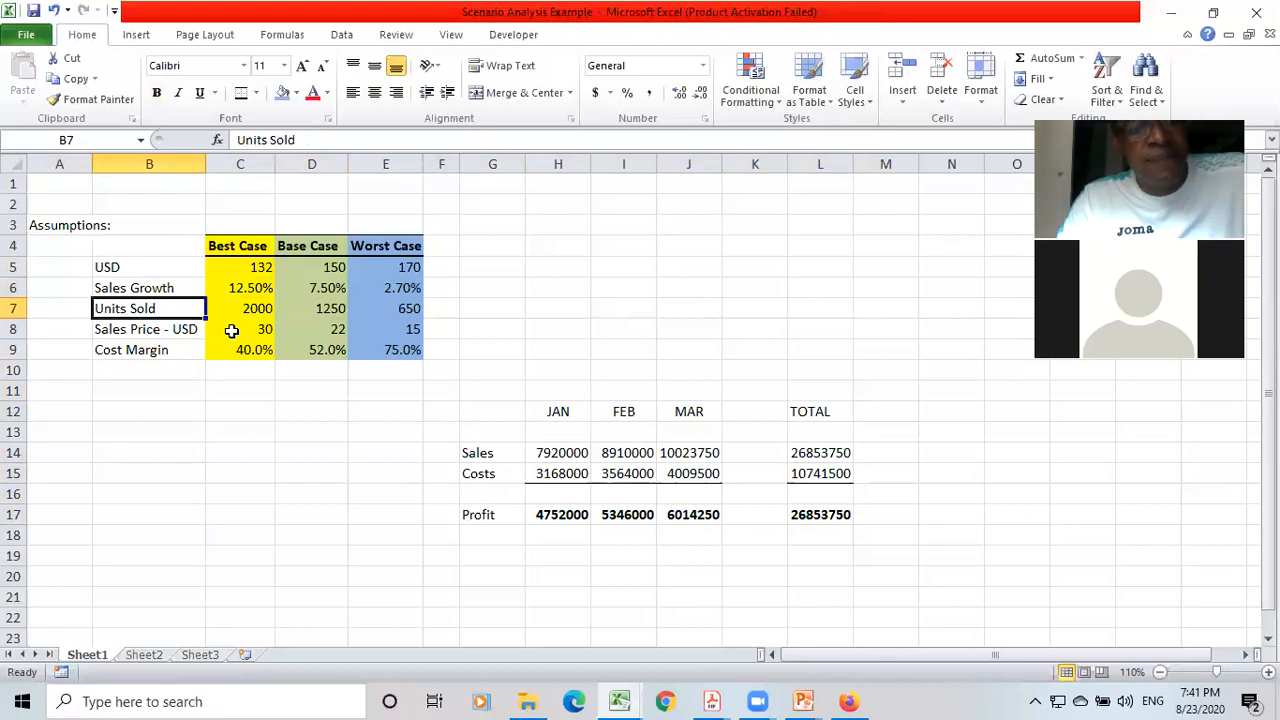
key("Down")
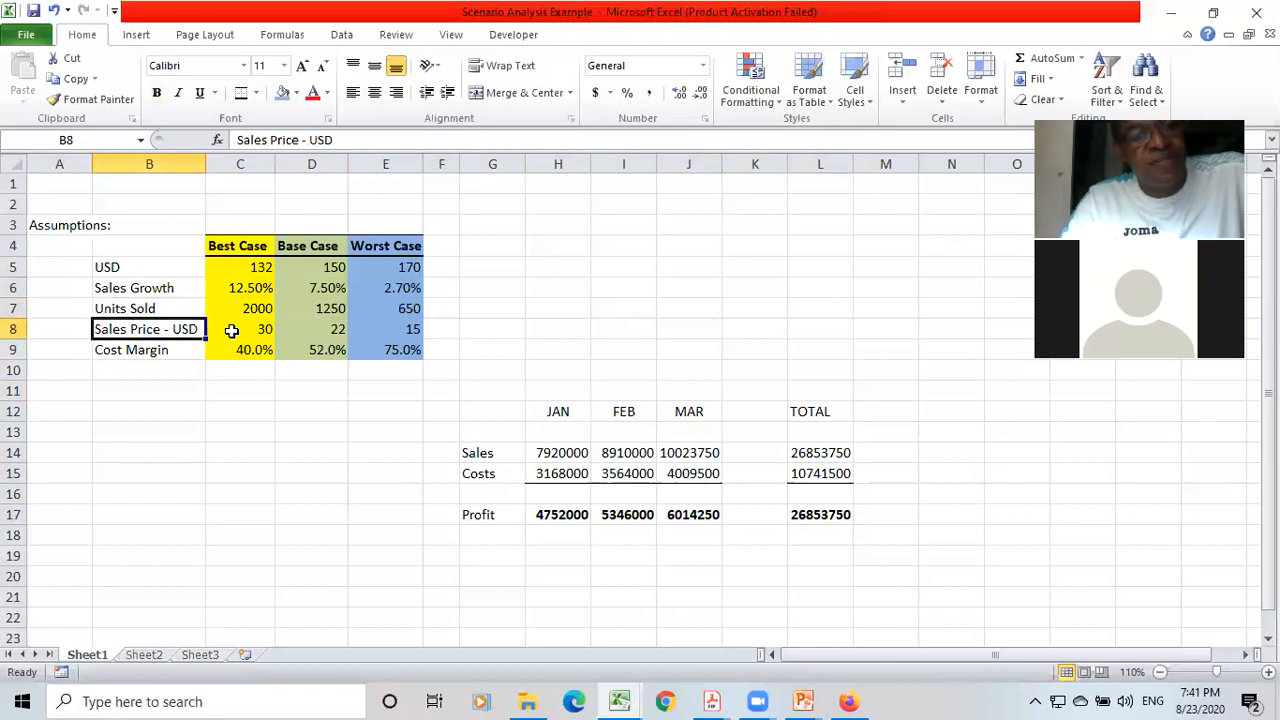
key("Down")
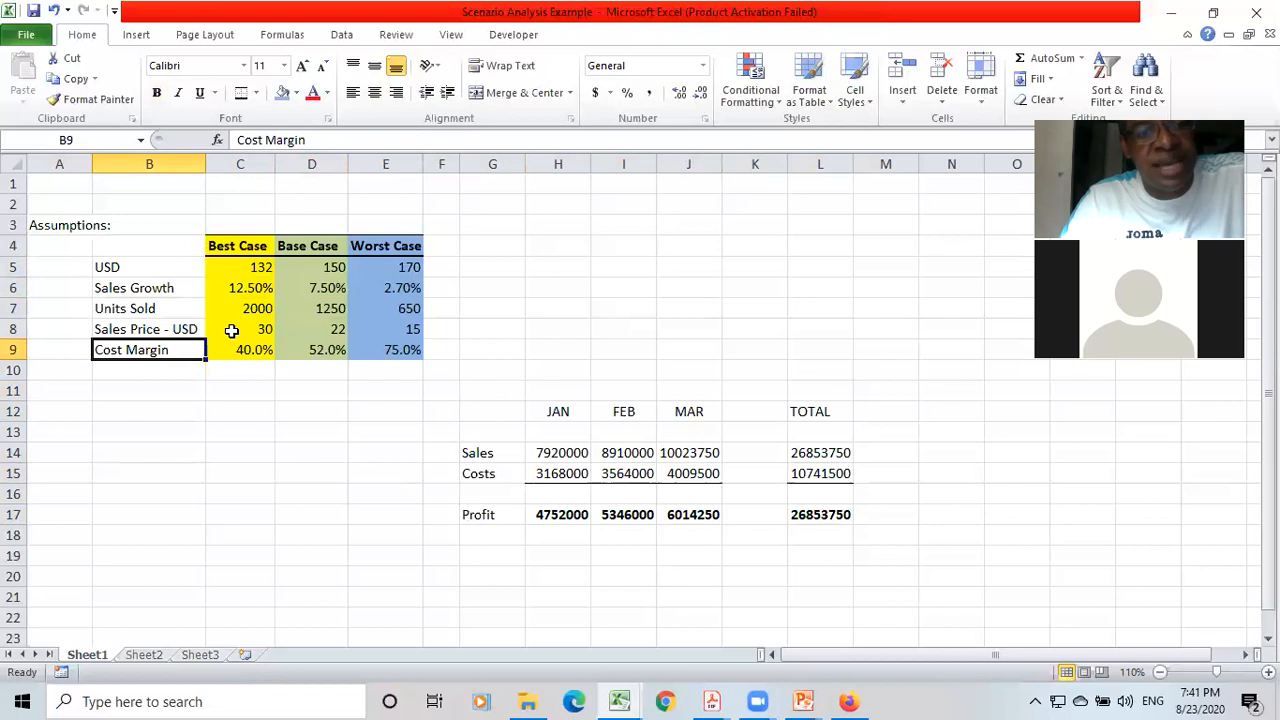
Trace the dependents of the January Sales formula in H14, and remove the arrows.
key("Down")
key("Down")
key("Right")
key("Right")
key("Right")
key("Right")
key("Down")
key("Down")
key("Right")
key("Right")
key("Down")
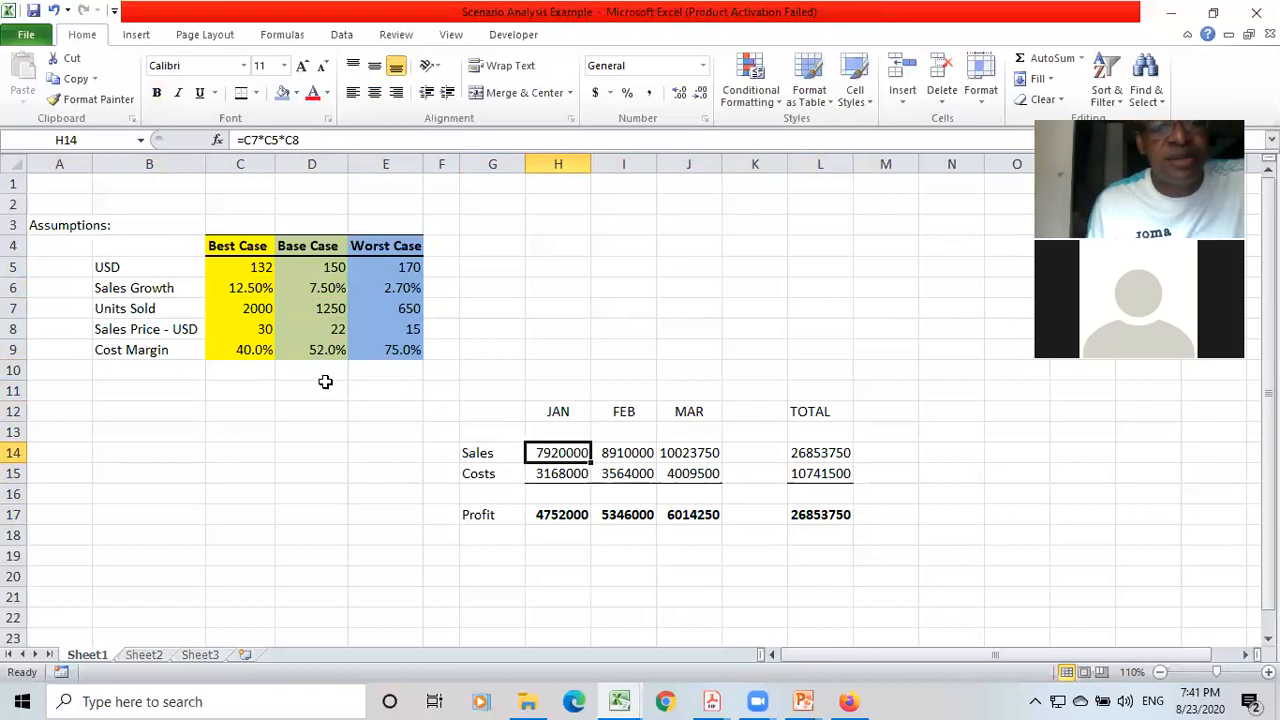
left_click(284, 36)
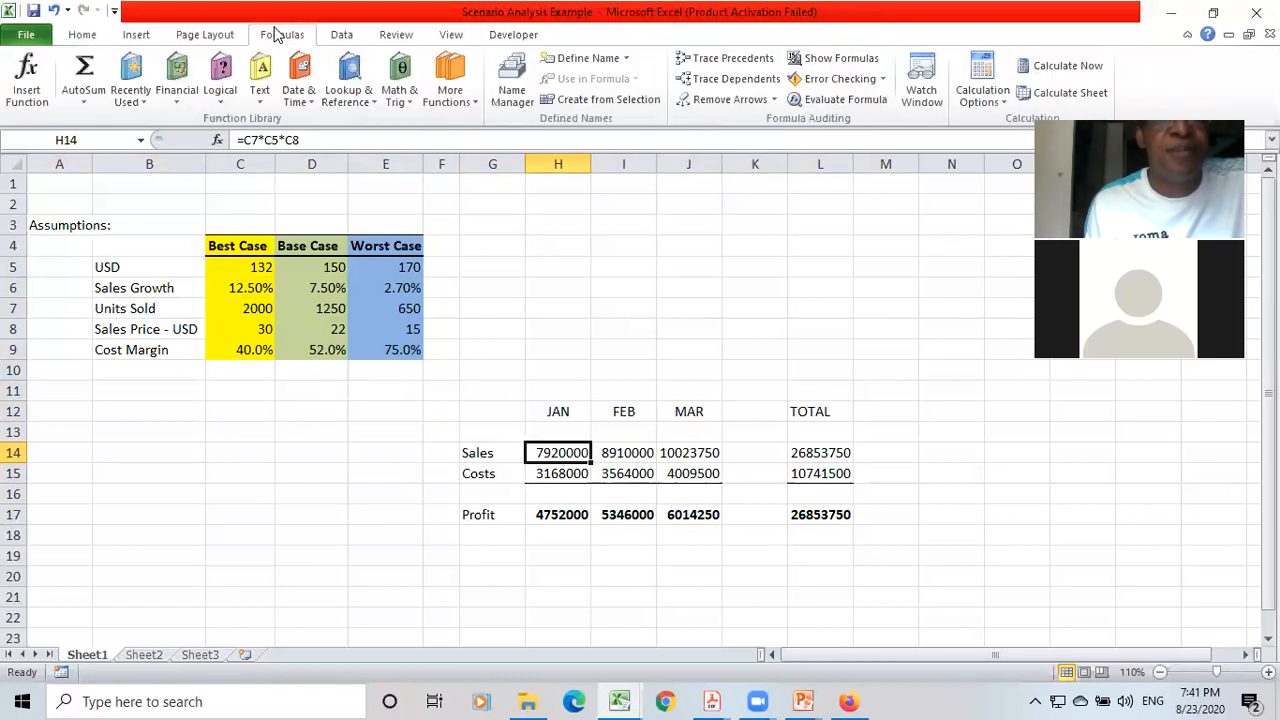
left_click(729, 78)
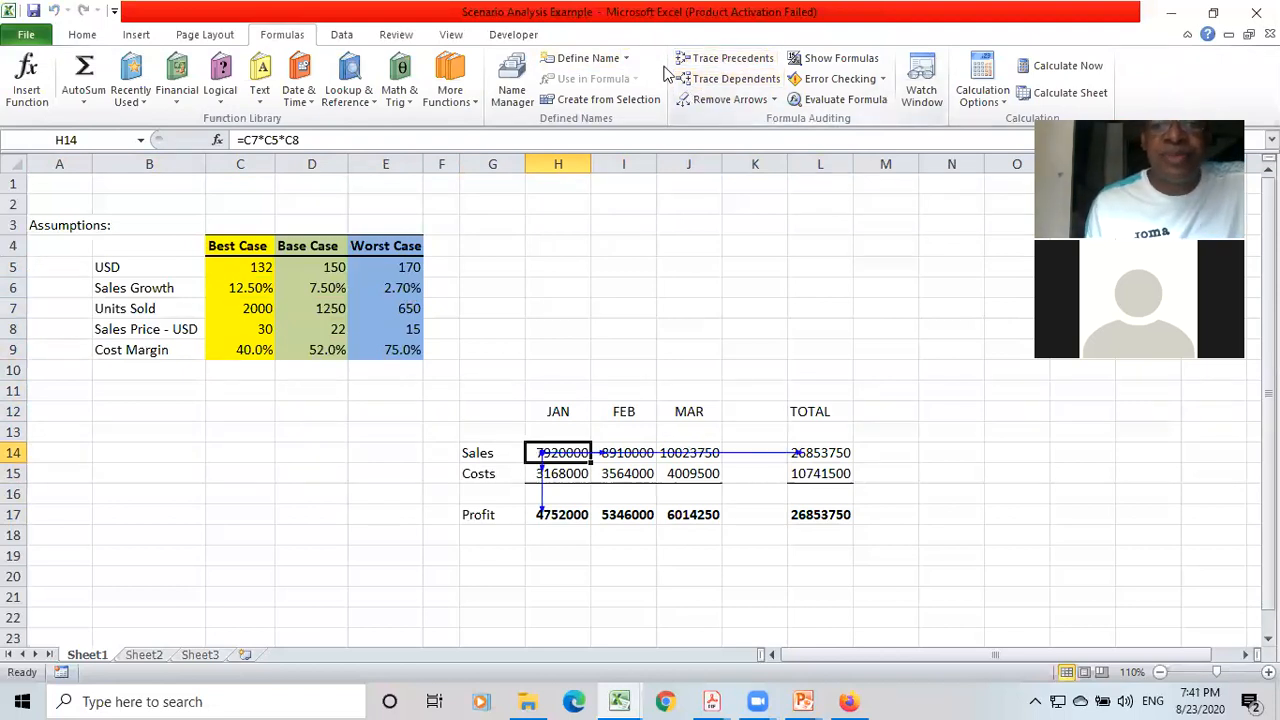
left_click(712, 99)
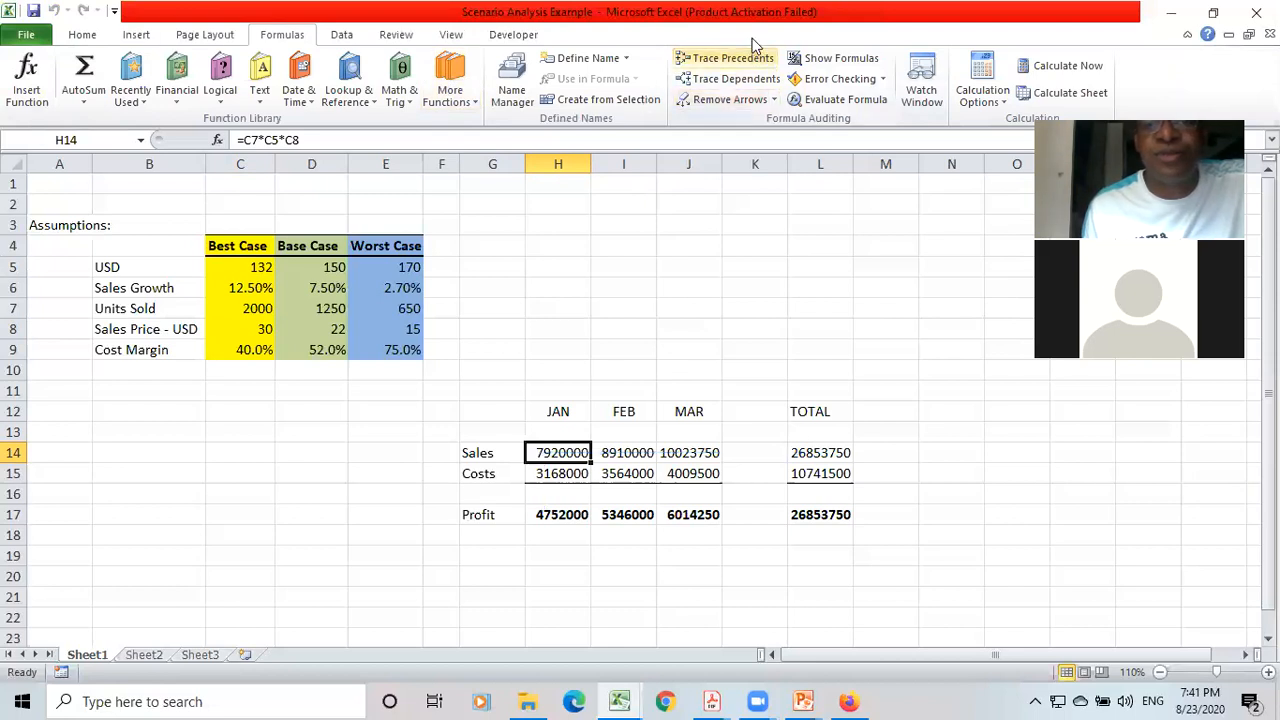
Trace the precedents of the January Sales formula in H14, and clear the arrows.
left_click(728, 58)
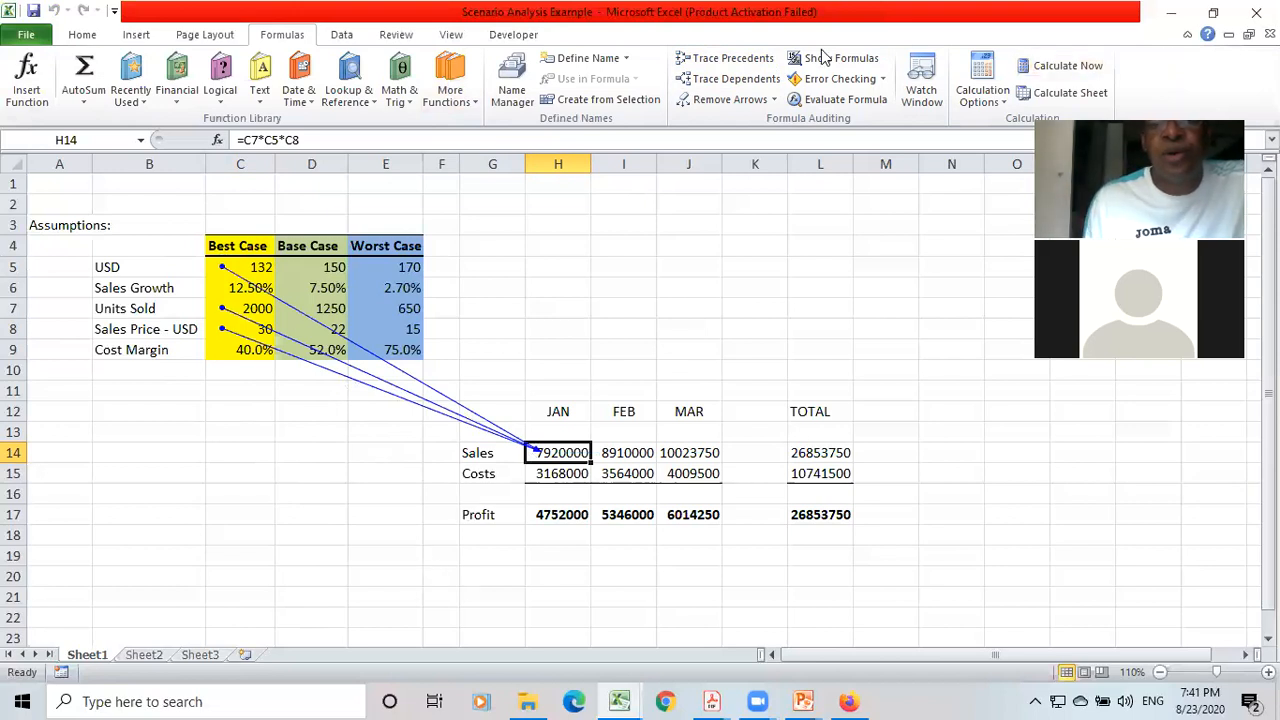
left_click(731, 101)
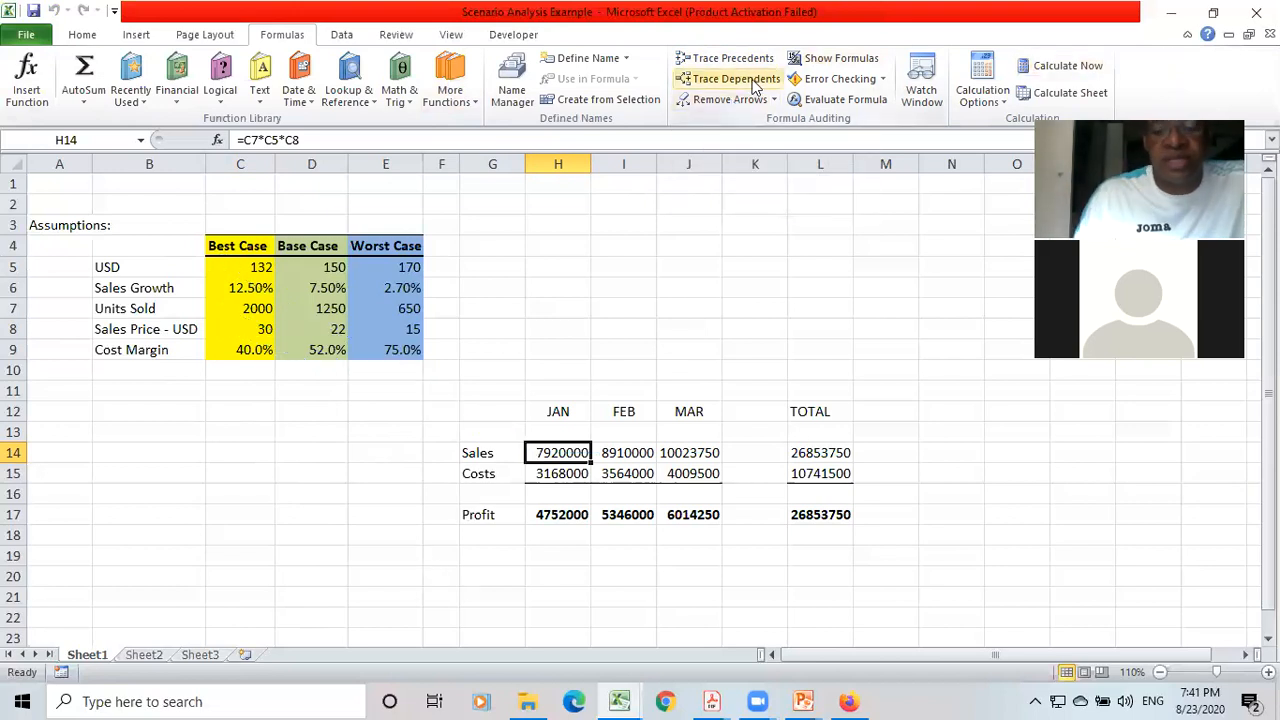
Trace the precedents of the February Sales formula in I14, and clear the arrows.
key("Right")
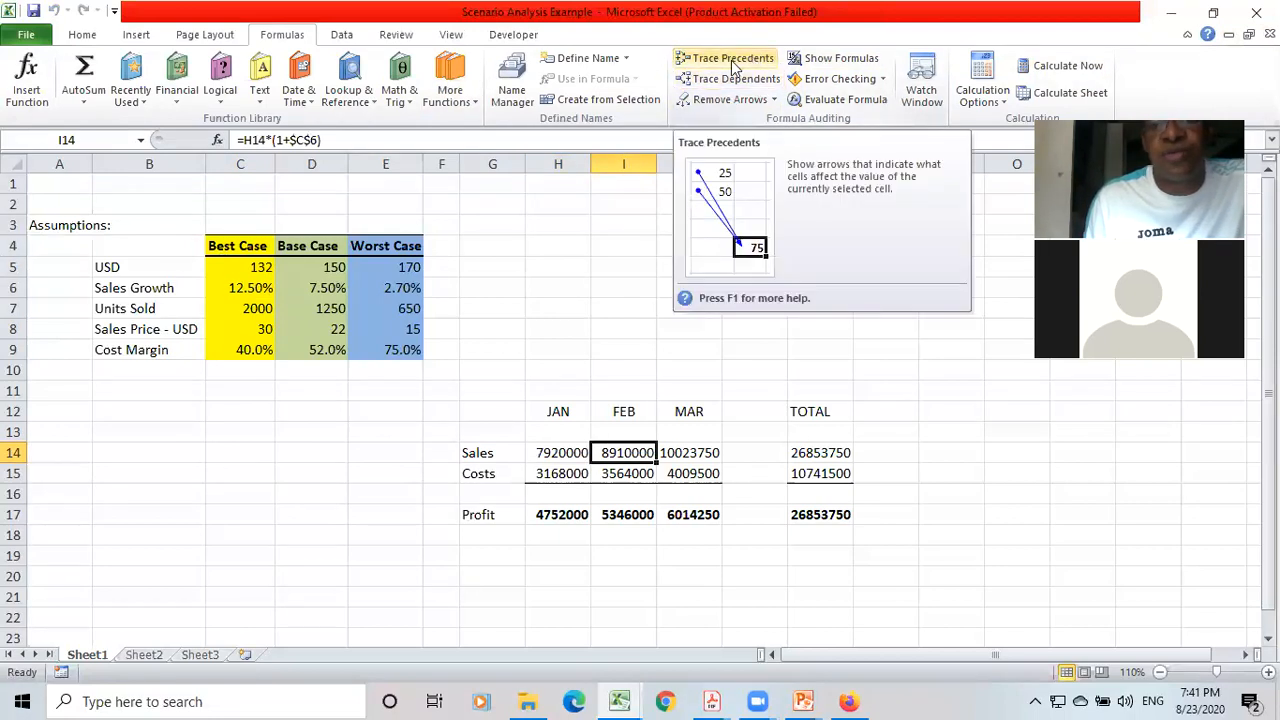
left_click(729, 61)
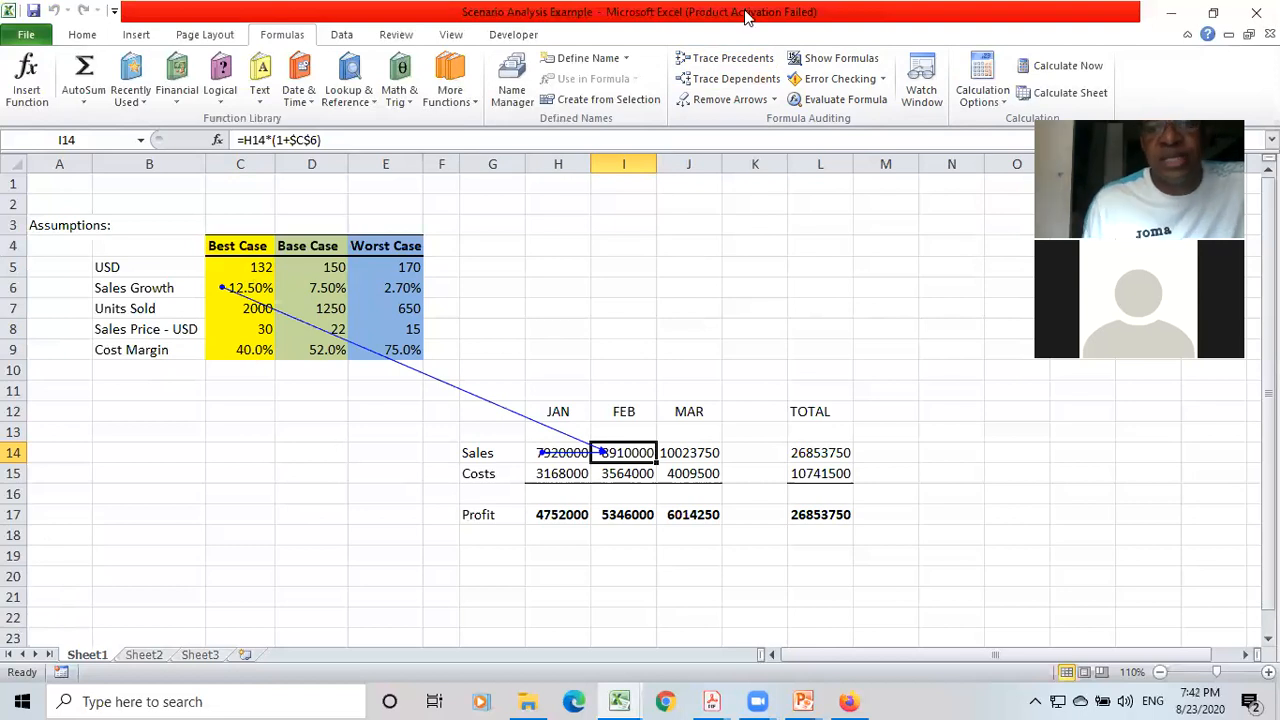
left_click(724, 99)
Go through the Costs row from January to the total column and back, ending on January Sales.
key("Left")
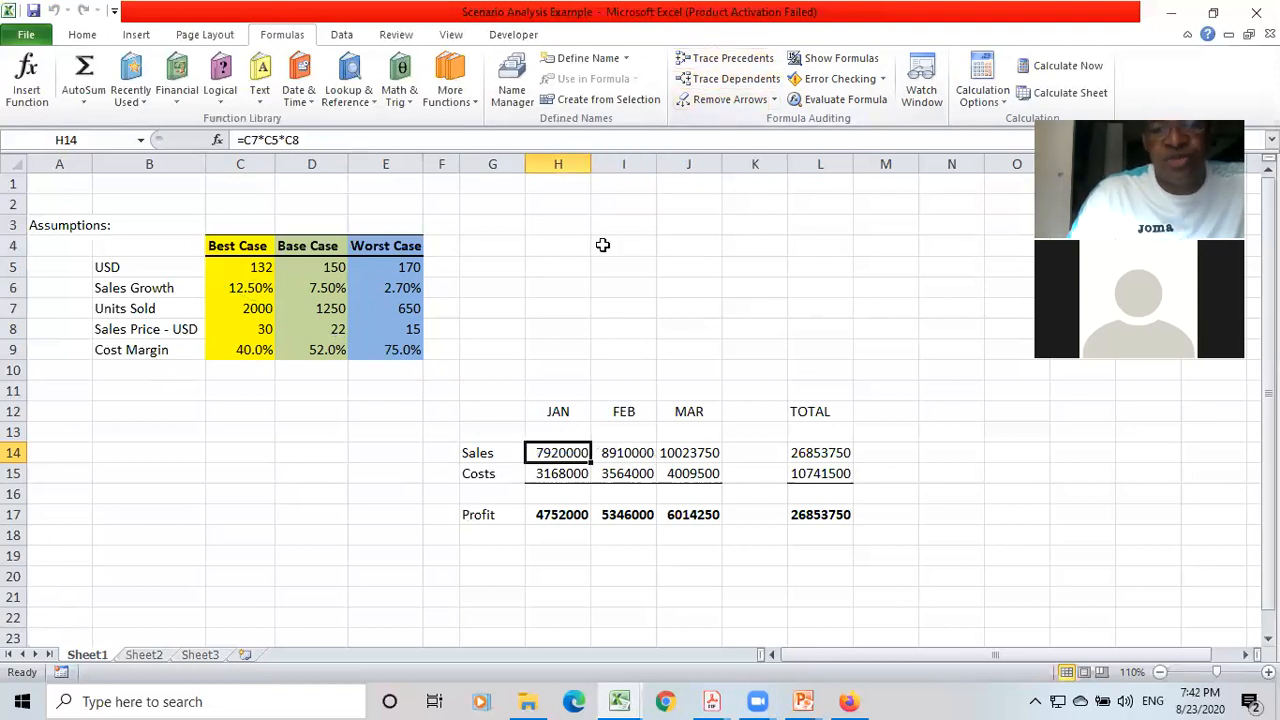
key("Down")
key("Right")
key("Right")
key("Right")
key("Right")
key("Left")
key("Left")
key("Left")
key("Left")
key("Left")
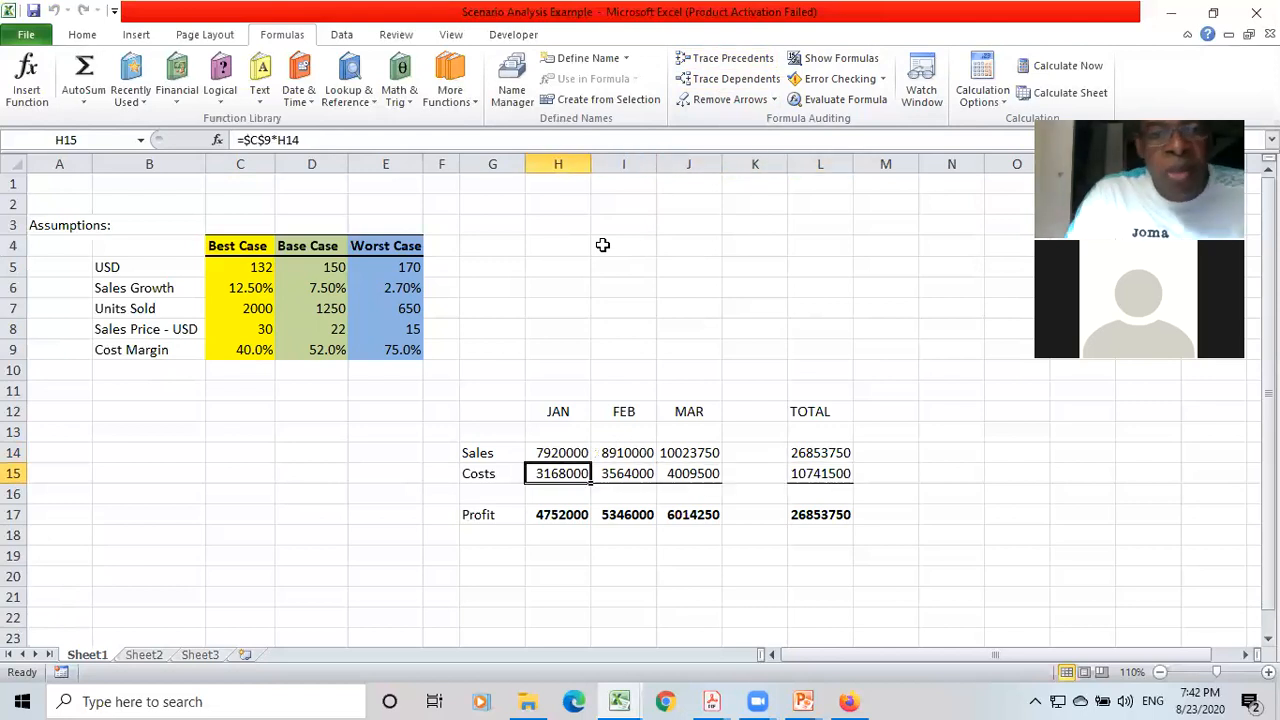
key("Up")
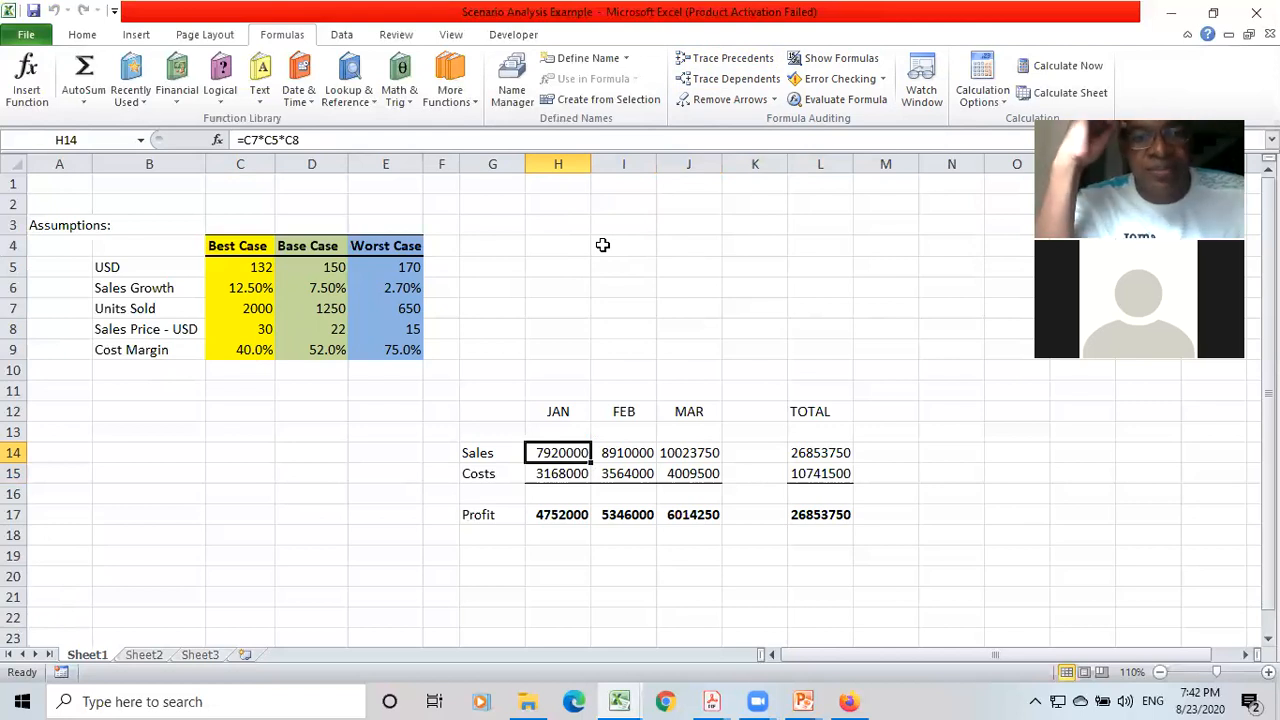
Highlight the Best Case column from its heading in C4 down past the Cost Margin row.
key("Left")
key("Left")
key("Left")
key("Left")
key("Left")
key("Up")
key("Up")
key("Up")
key("Up")
key("Up")
key("Up")
key("Up")
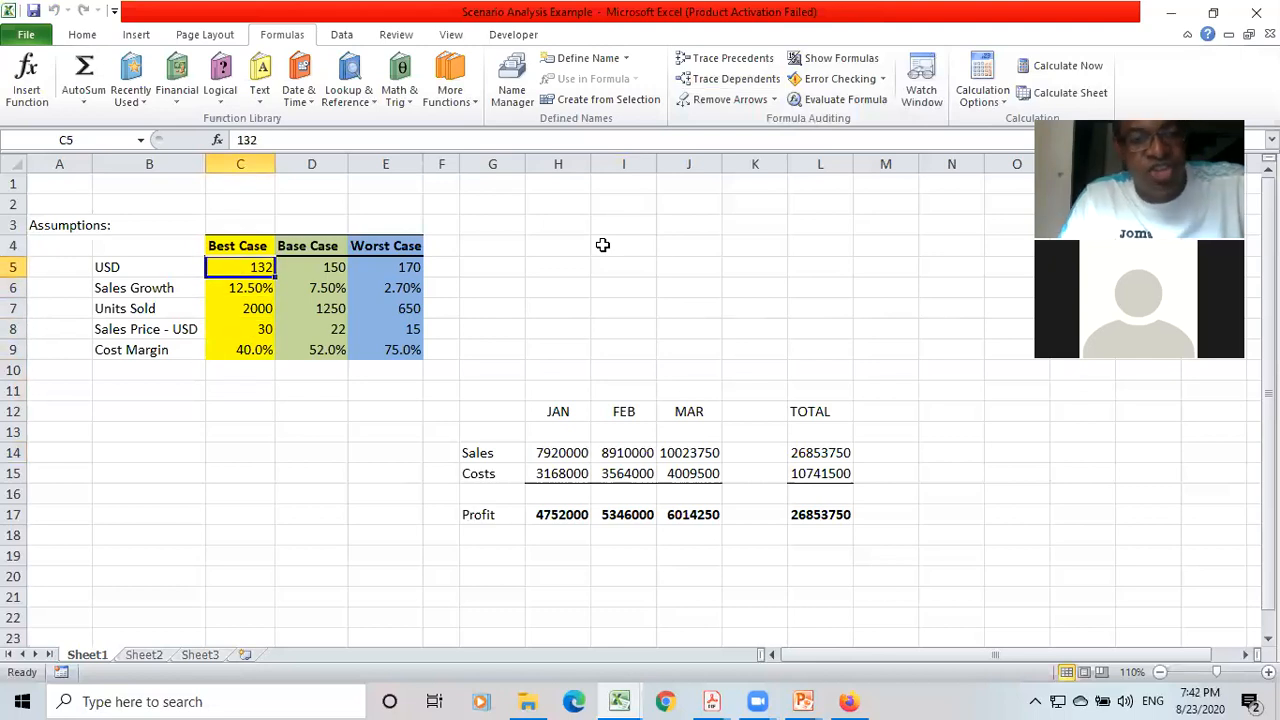
key("Up")
key("shift+Down")
key("shift+Down")
key("shift+Down")
key("shift+Down")
key("shift+Down")
key("shift+Down")
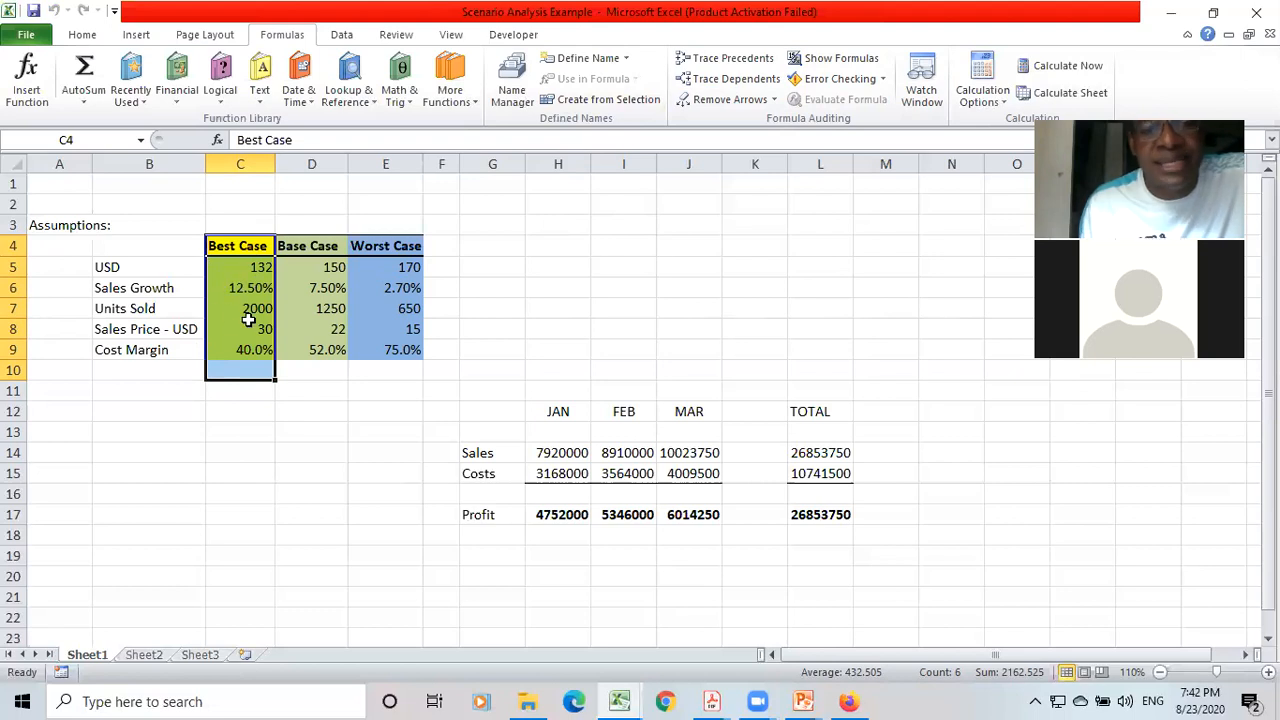
Go through the individual Best Case values between USD and Cost Margin.
key("Down")
key("Down")
key("Down")
key("Down")
key("Down")
key("Down")
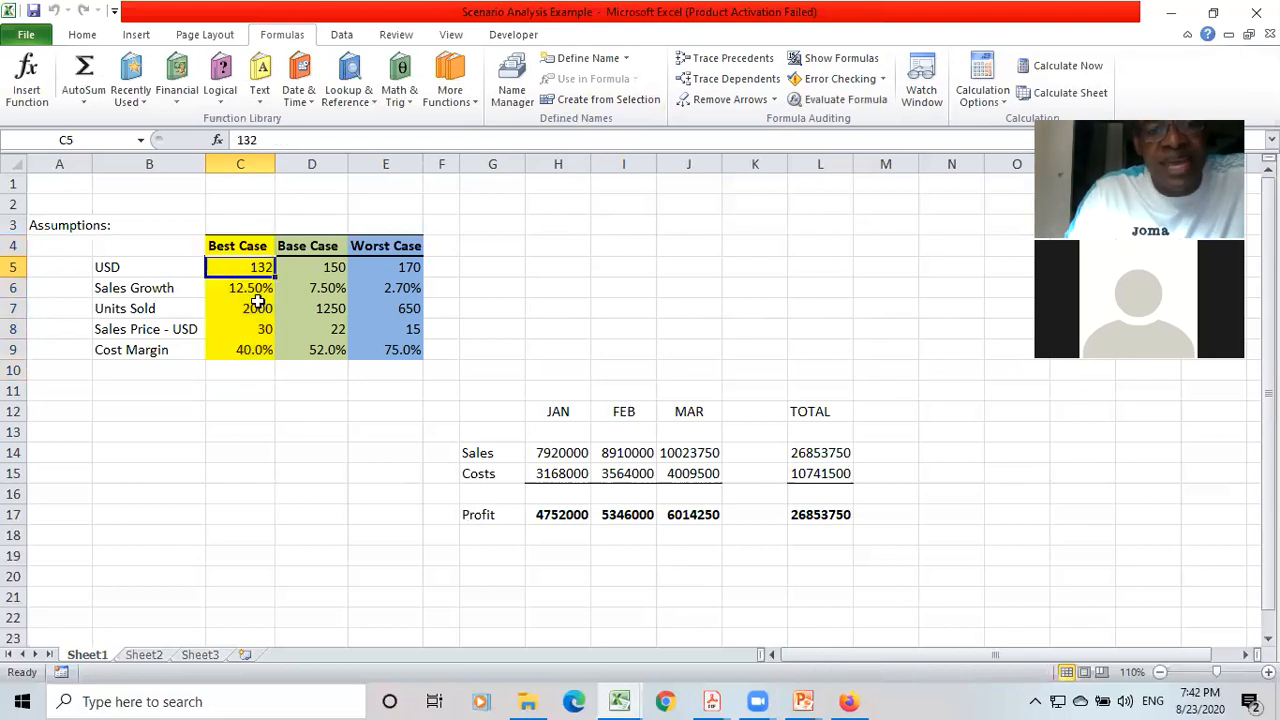
key("Up")
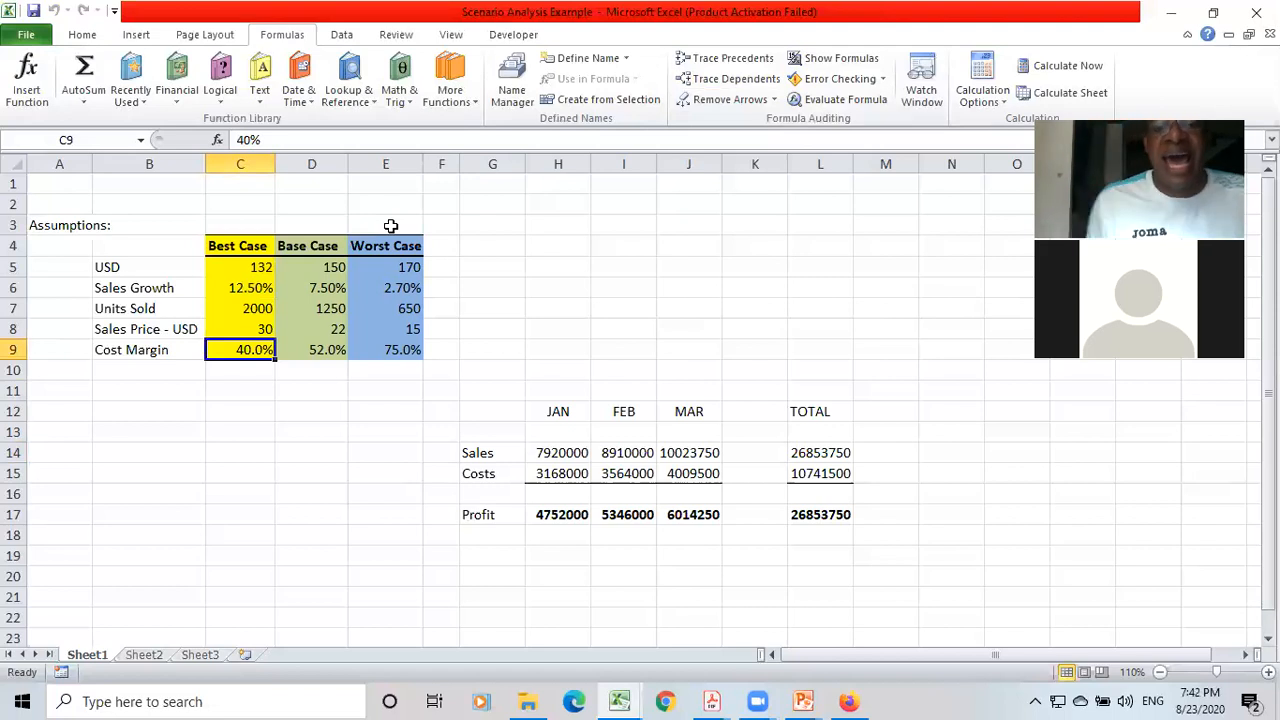
key("Up")
key("Down")
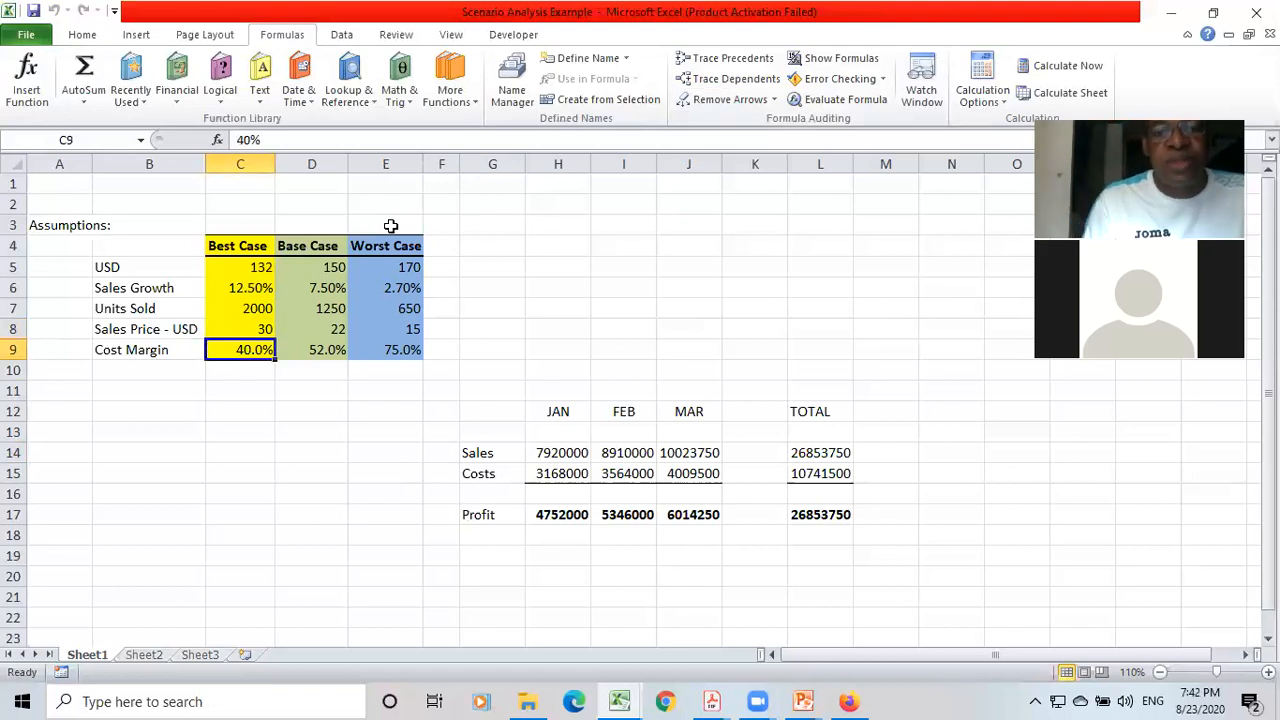
Examine the January formulas from Sales in H14 through Costs down to Profit in H17.
left_click(580, 452)
key("Down")
key("Down")
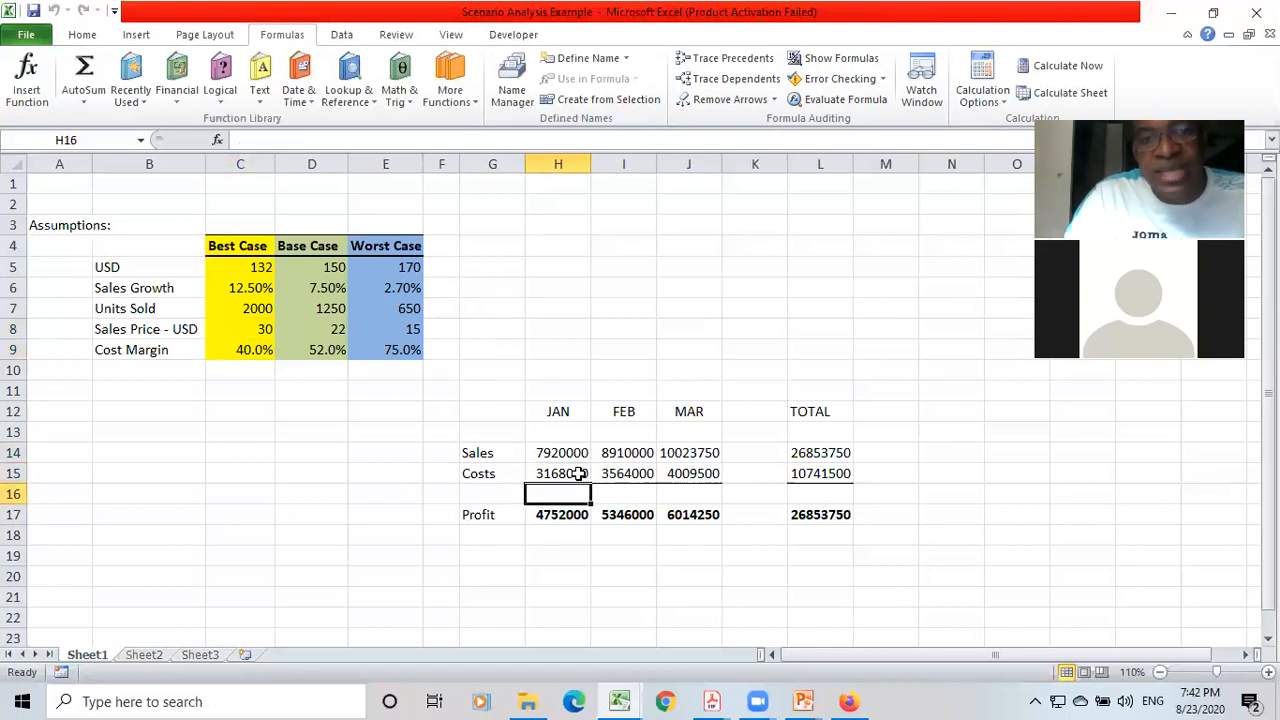
key("Down")
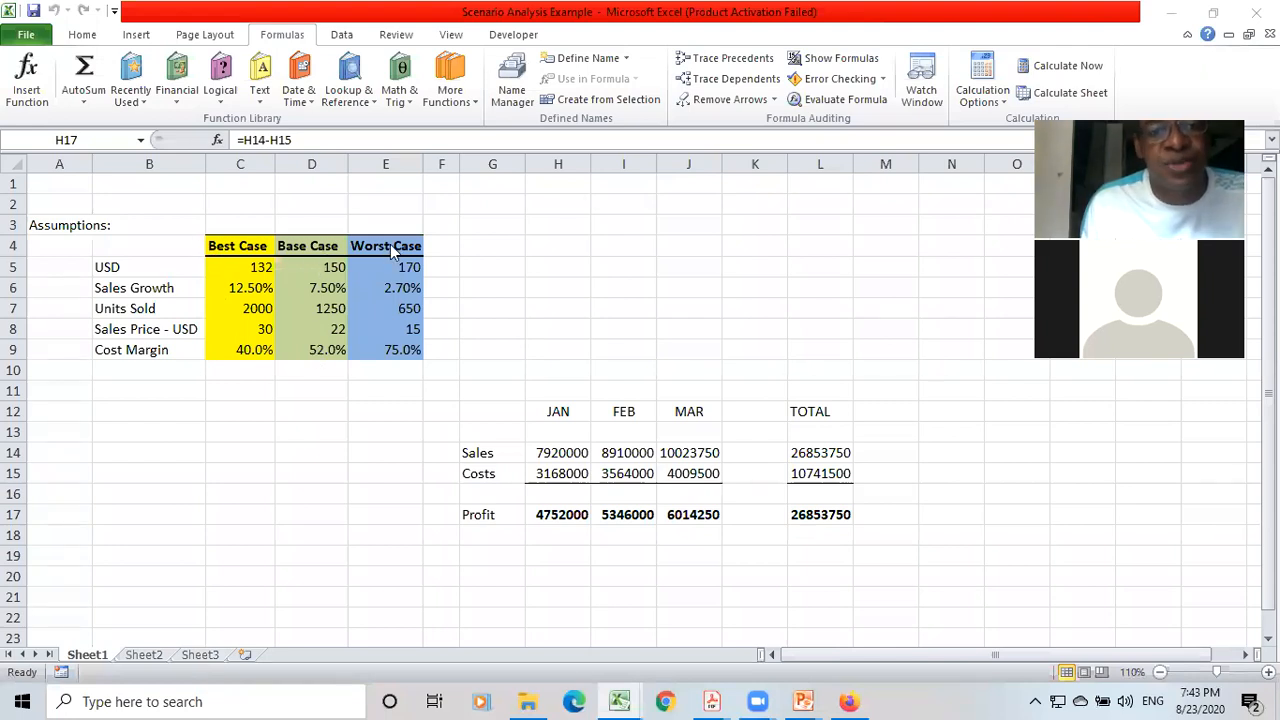
Trace the precedents of the January Sales formula in H14, and select the January Costs formula in H15.
left_click(560, 455)
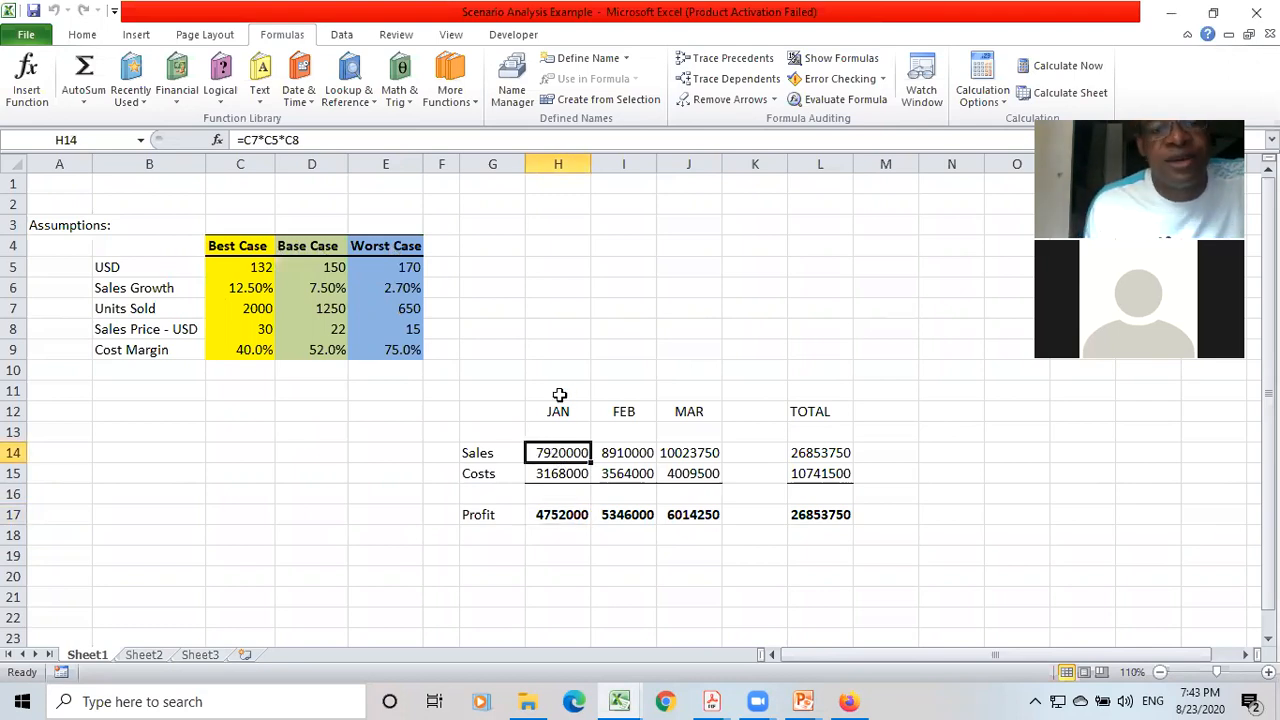
left_click(720, 60)
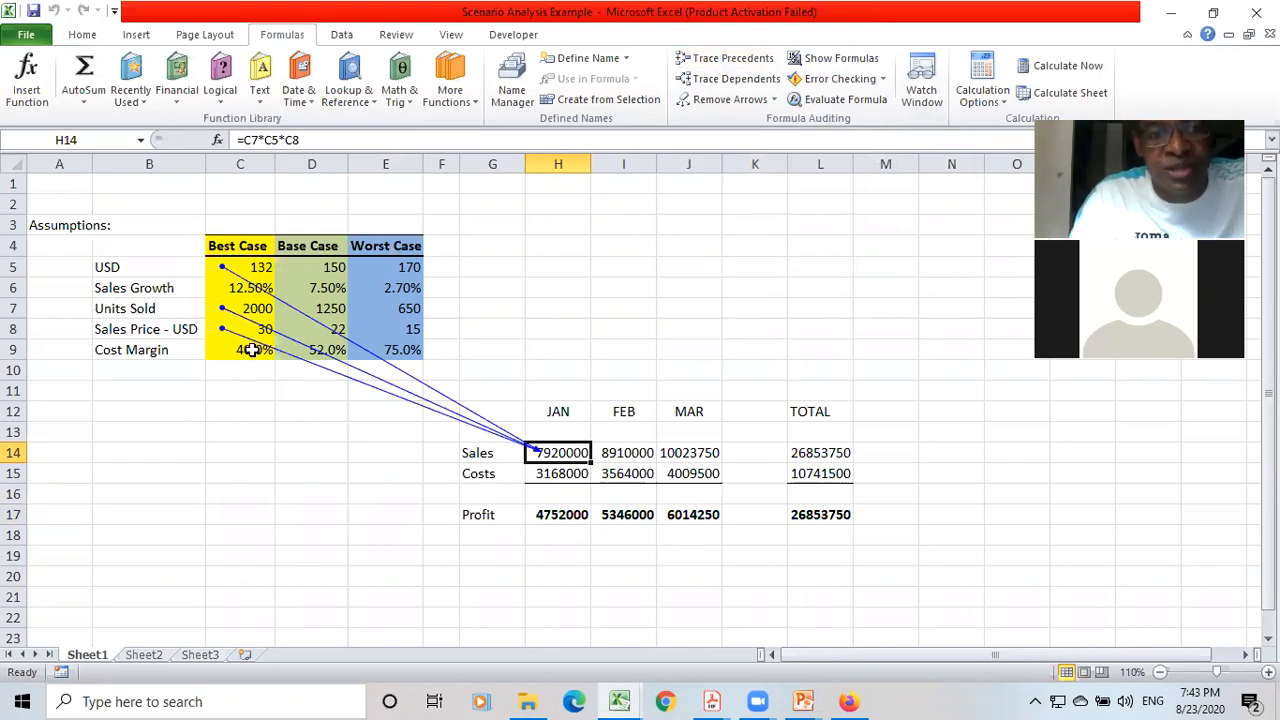
key("Down")
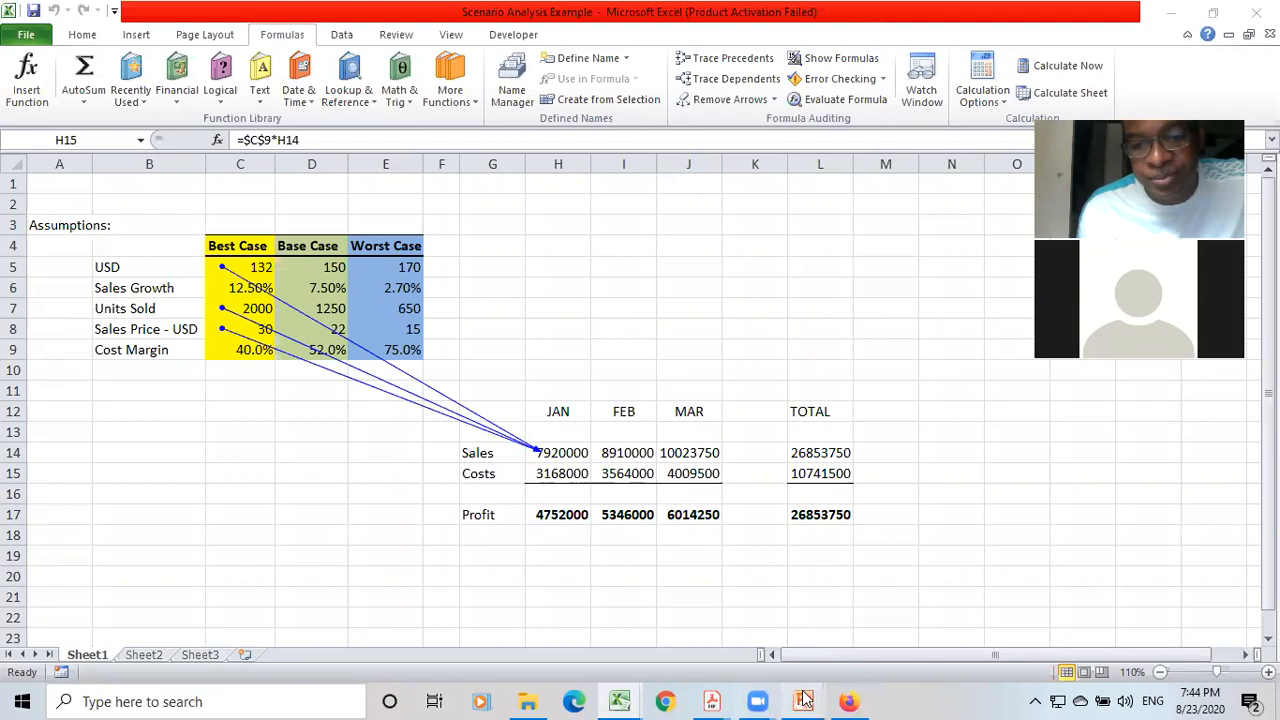
Switch to the Part 2 Chapter 10 Models & Sensitivities presentation in PowerPoint.
mouse_move(805, 698)
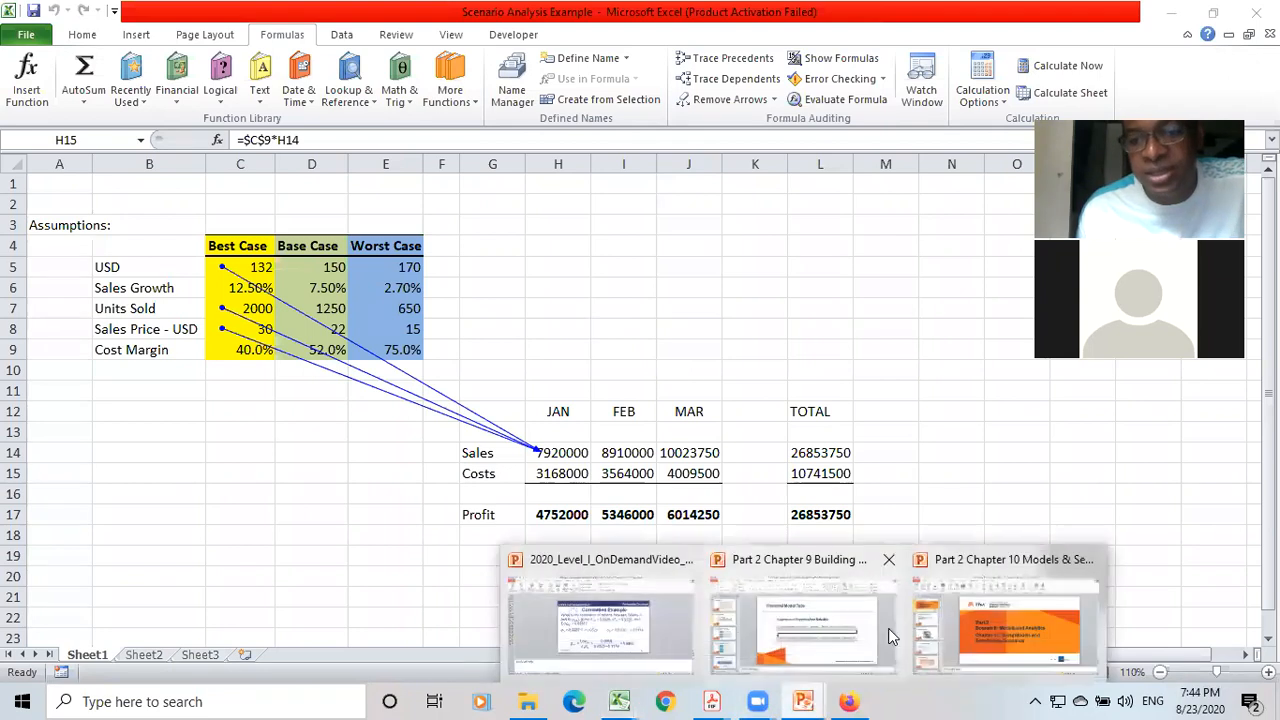
left_click(961, 615)
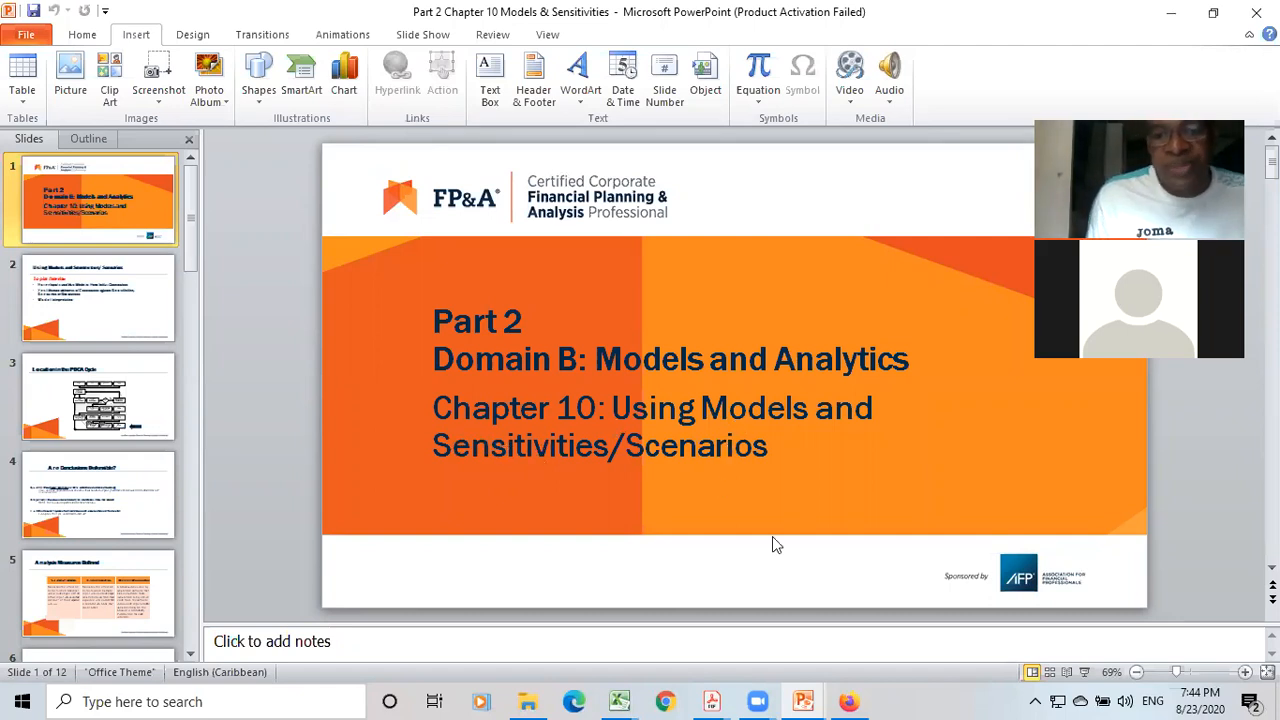
Switch back to the Scenario Analysis Example workbook in Excel and save it.
mouse_move(619, 701)
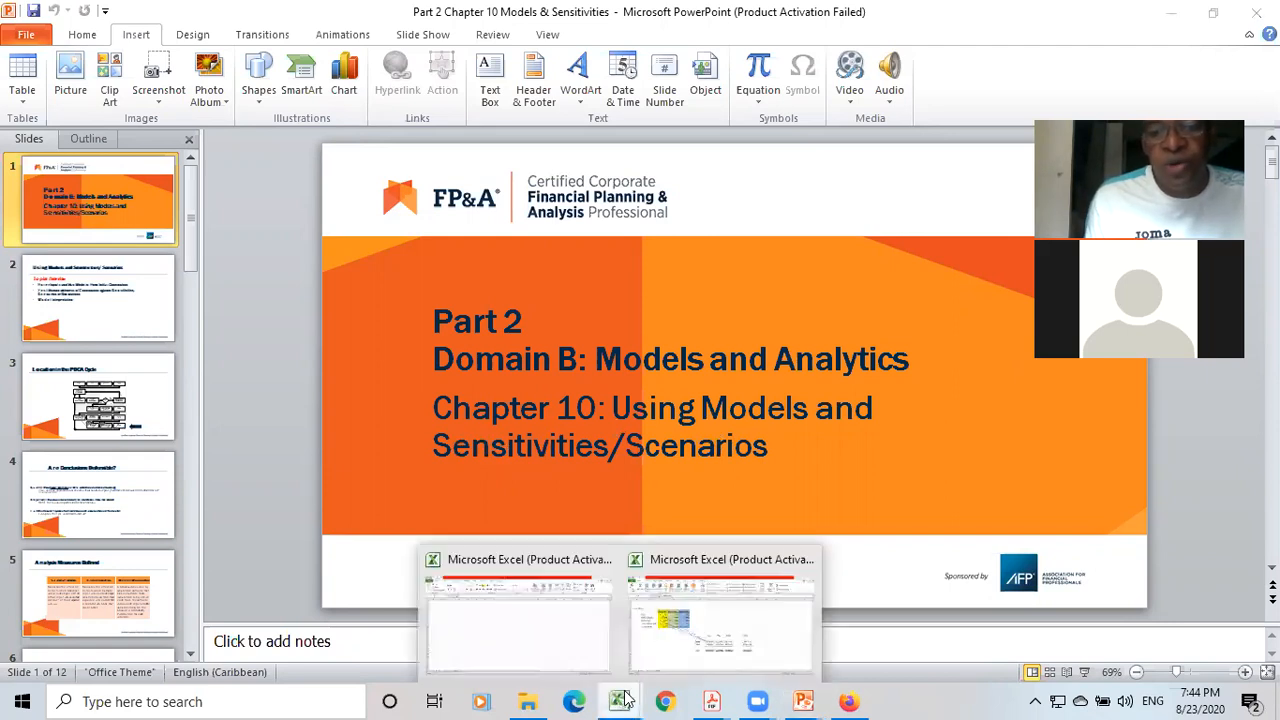
left_click(673, 634)
key("ctrl+s")
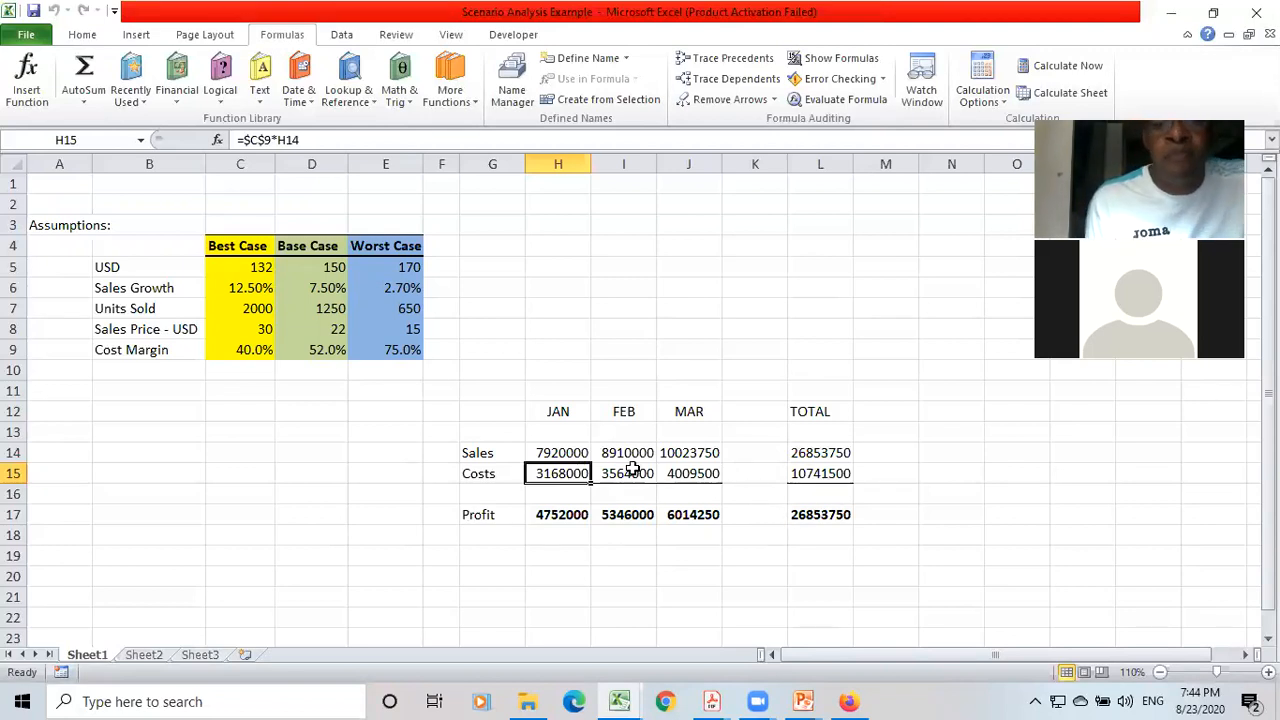
Highlight the monthly results table from G12 to M17, and clear the selection.
left_click(471, 412)
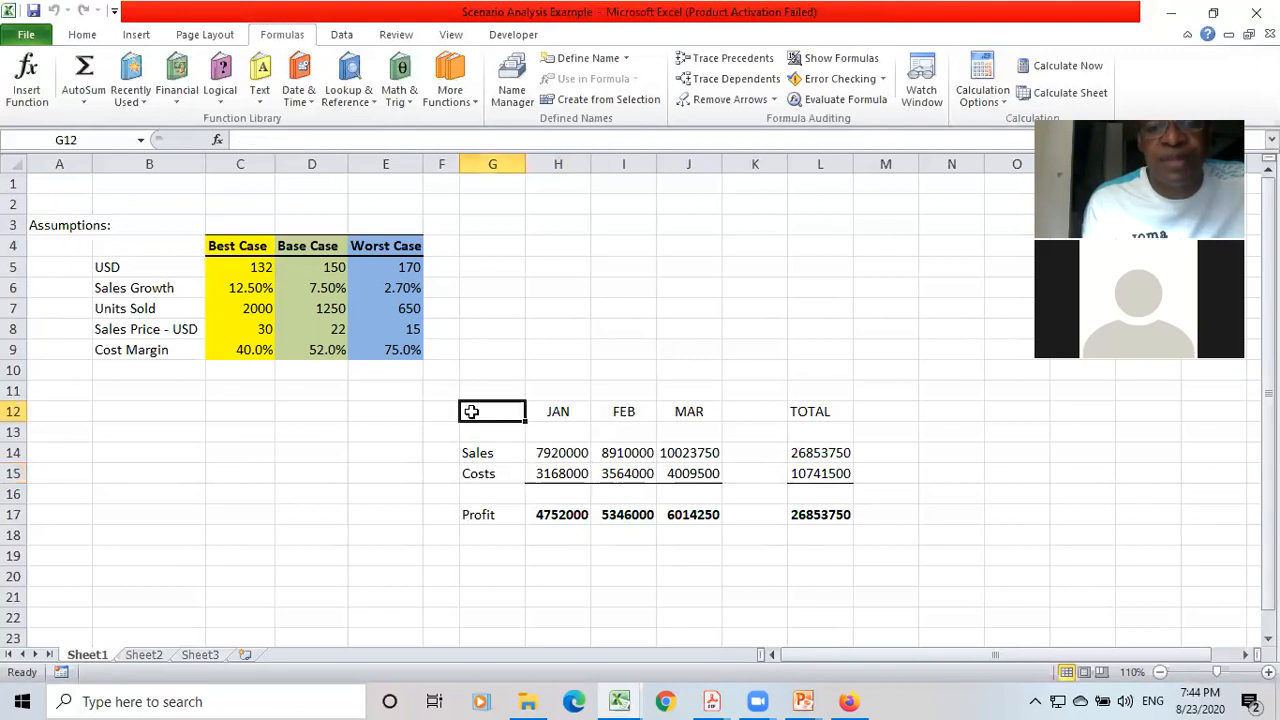
key("shift+Down")
key("shift+Down")
key("shift+Down")
key("shift+Down")
key("shift+Down")
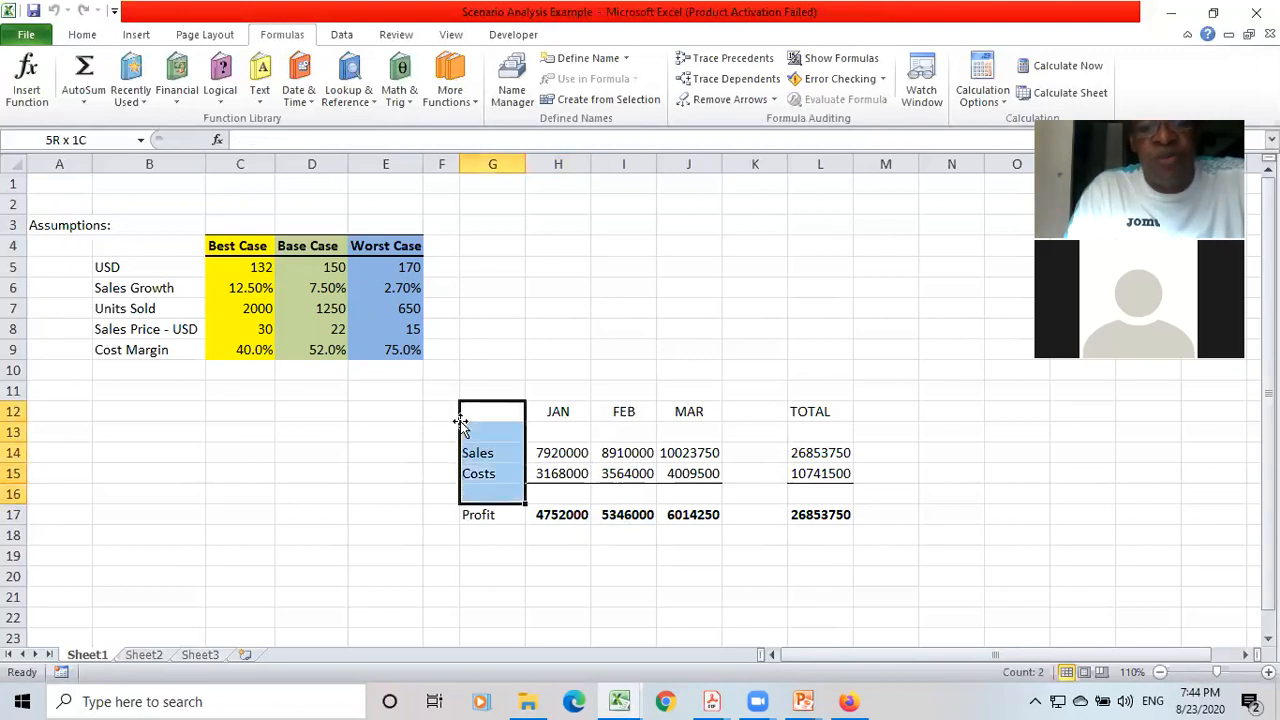
key("shift+Right")
key("shift+Right")
key("shift+Right")
key("shift+Right")
key("shift+Right")
key("shift+Right")
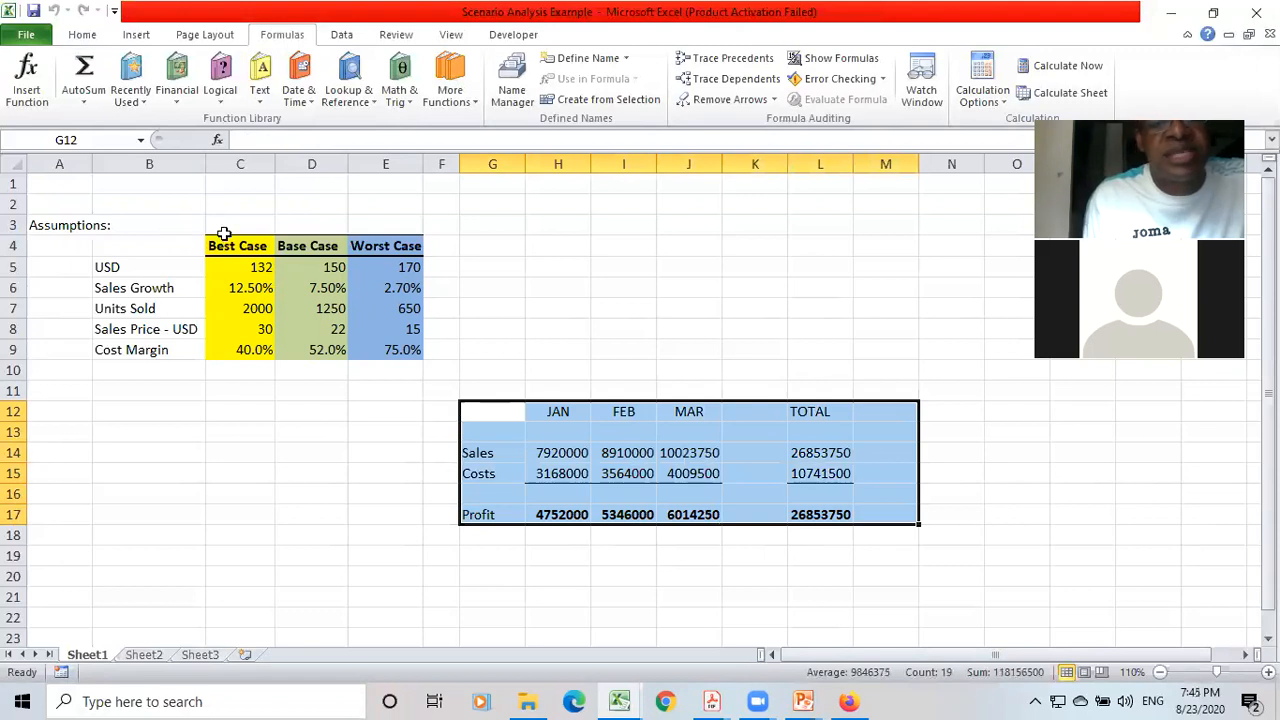
left_click(573, 438)
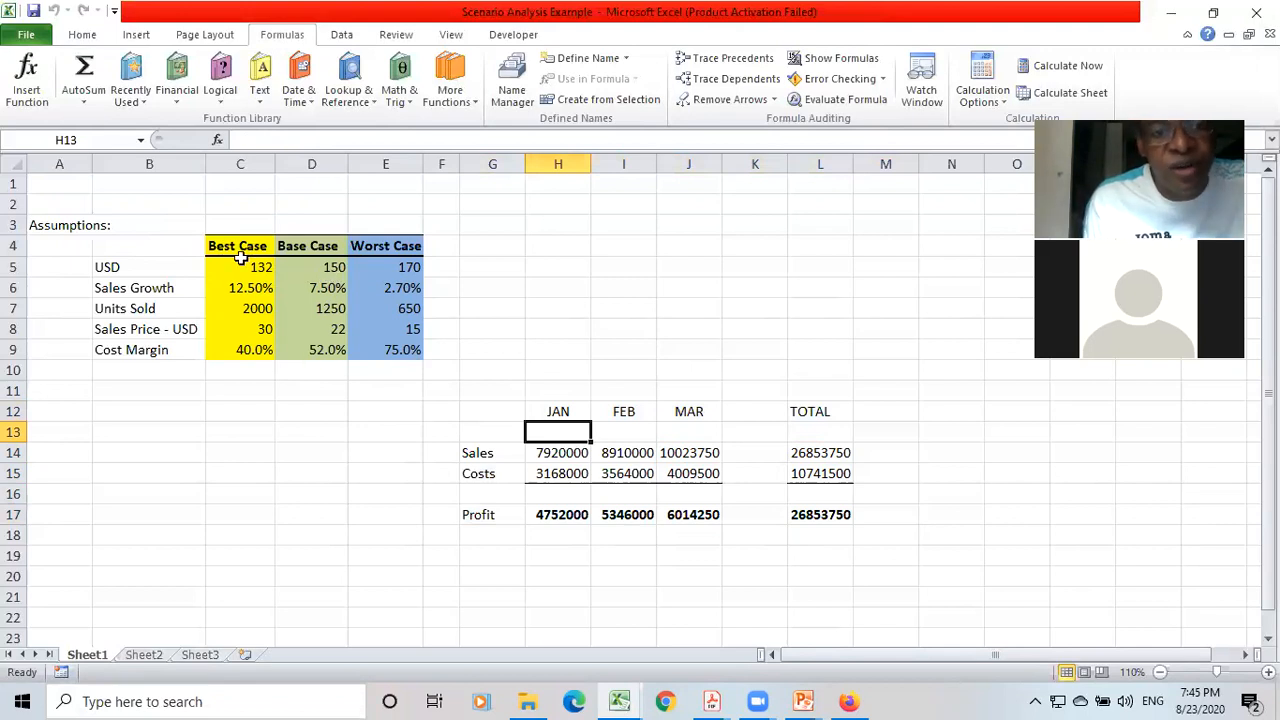
Number the five assumptions 1 to 5 in cells A5 to A9, from USD to Cost Margin.
left_click(76, 267)
type("1")
key("Return")
type("2")
key("Return")
type("3")
key("Return")
type("4")
key("Return")
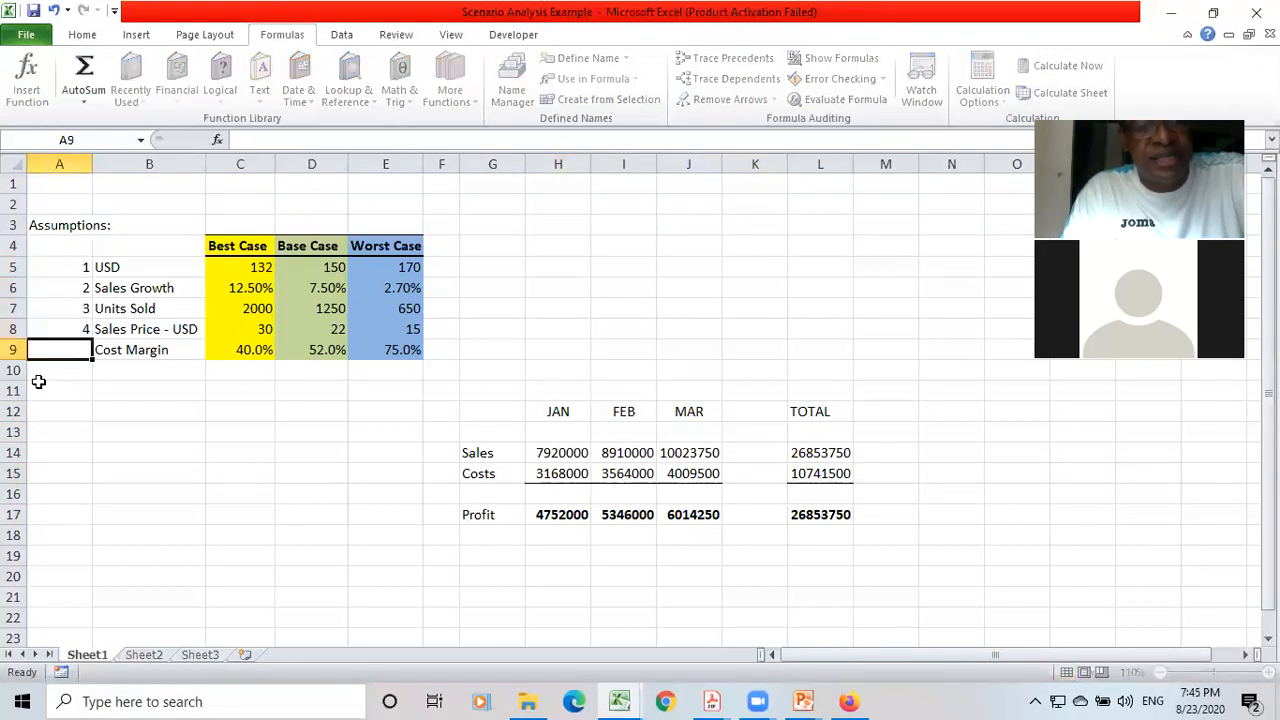
type("5")
key("Return")
Go through the Best Case, Base Case and Worst Case headings and the upper Worst Case values.
key("Right")
key("Right")
key("Up")
key("Up")
key("Up")
key("Up")
key("Up")
key("Up")
key("Right")
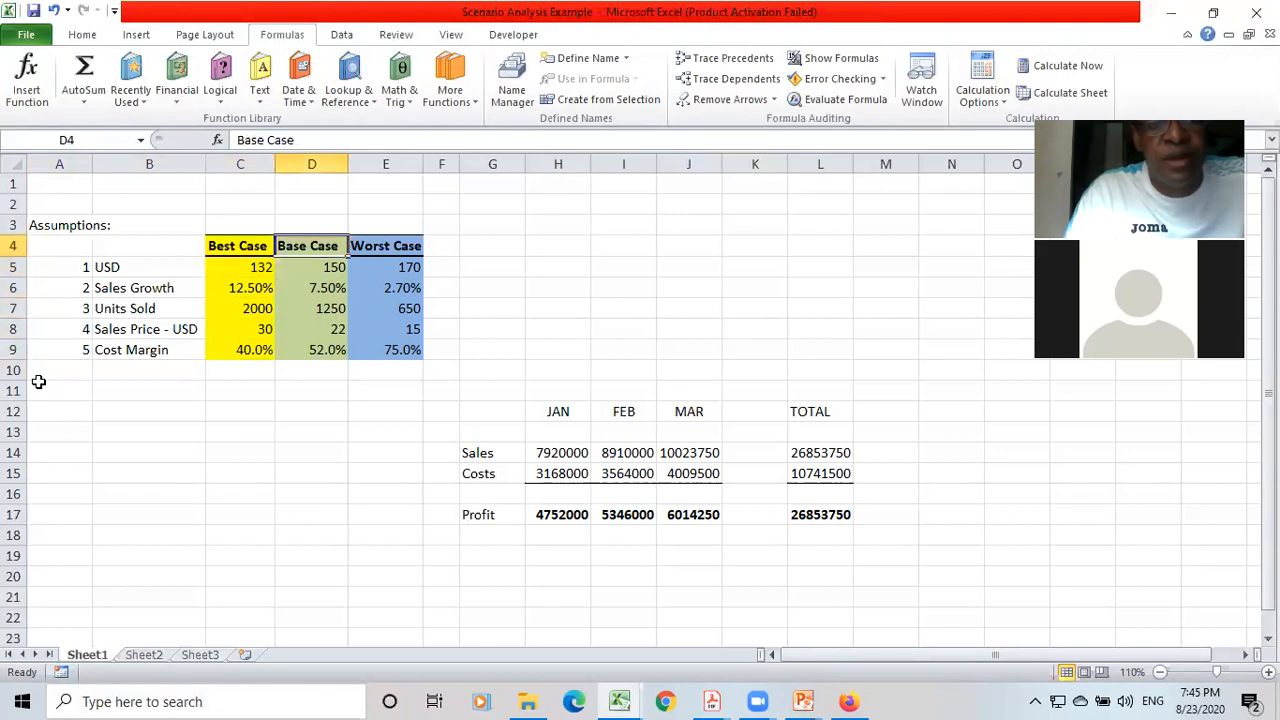
key("Right")
key("Down")
key("Down")
key("Down")
key("Down")
key("Down")
key("Down")
key("Down")
key("Down")
key("Down")
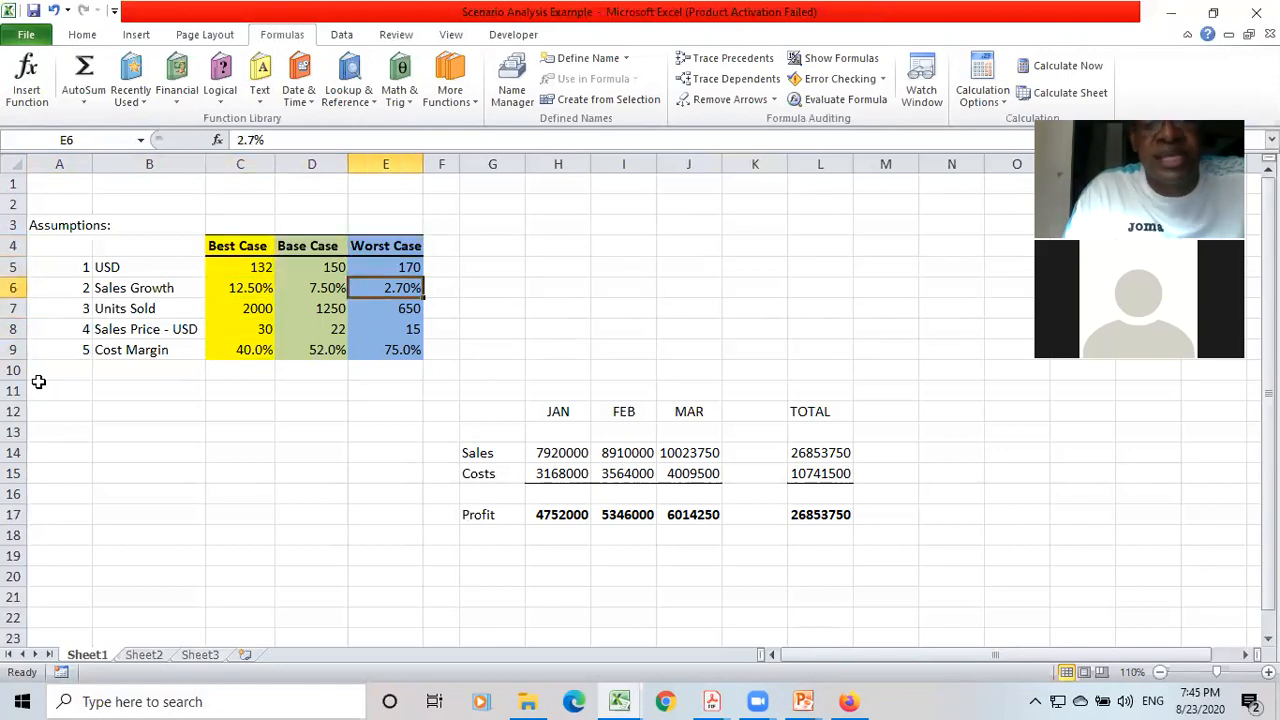
key("Down")
key("Right")
key("Right")
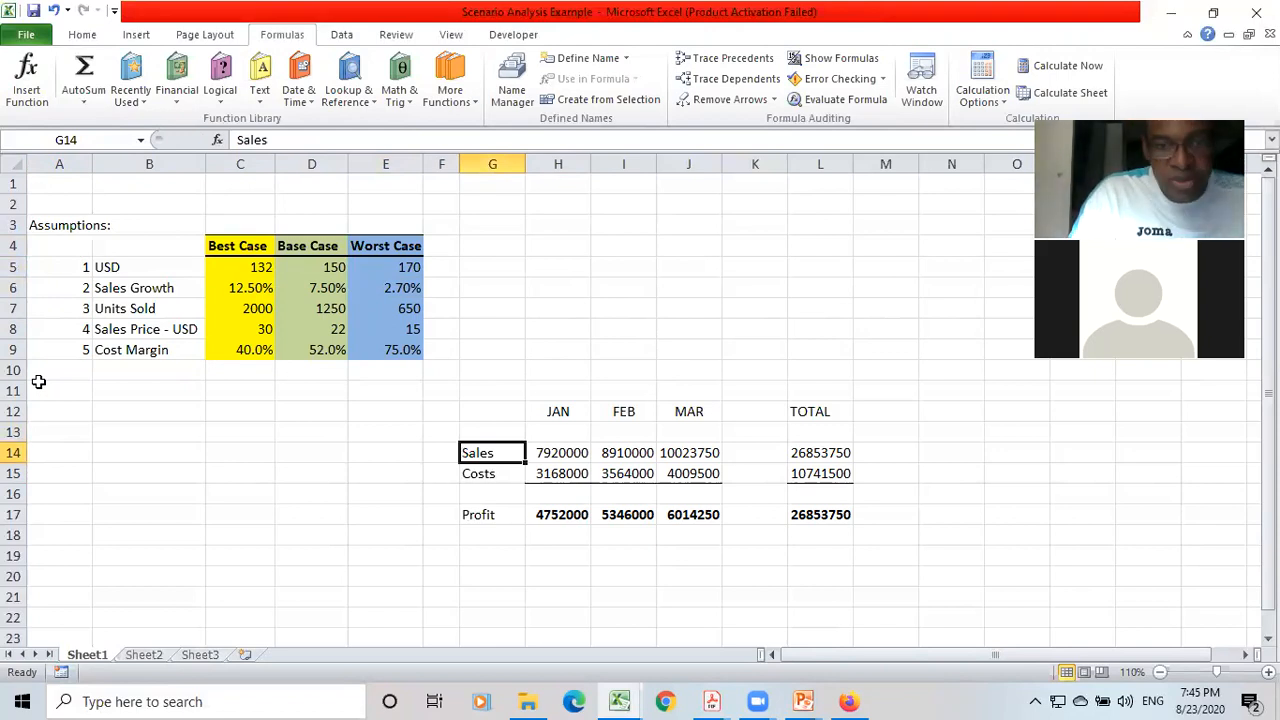
Highlight the results table from G12 through the TOTAL column down to row 18, and release the selection.
key("Up")
key("Up")
key("shift+Down")
key("shift+Down")
key("shift+Down")
key("shift+Down")
key("shift+Down")
key("shift+Down")
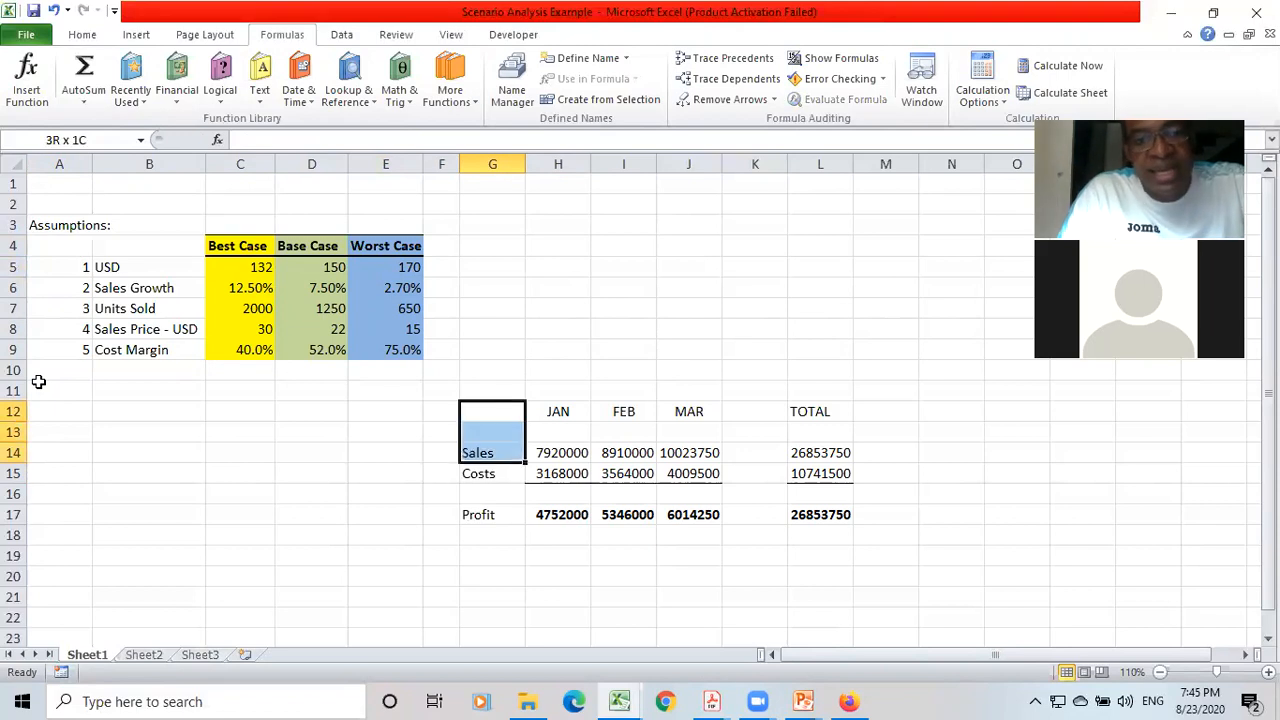
key("shift+Right")
key("shift+Right")
key("shift+Right")
key("shift+Right")
key("shift+Right")
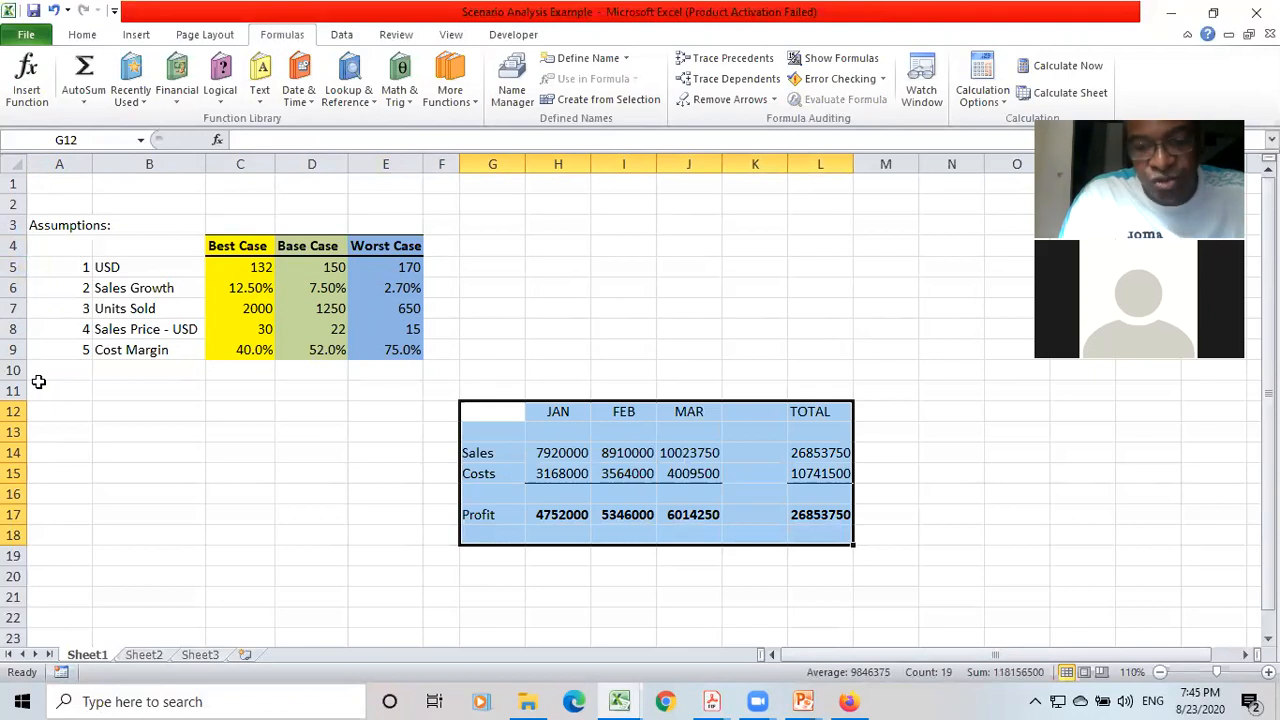
key("Left")
key("Down")
key("Down")
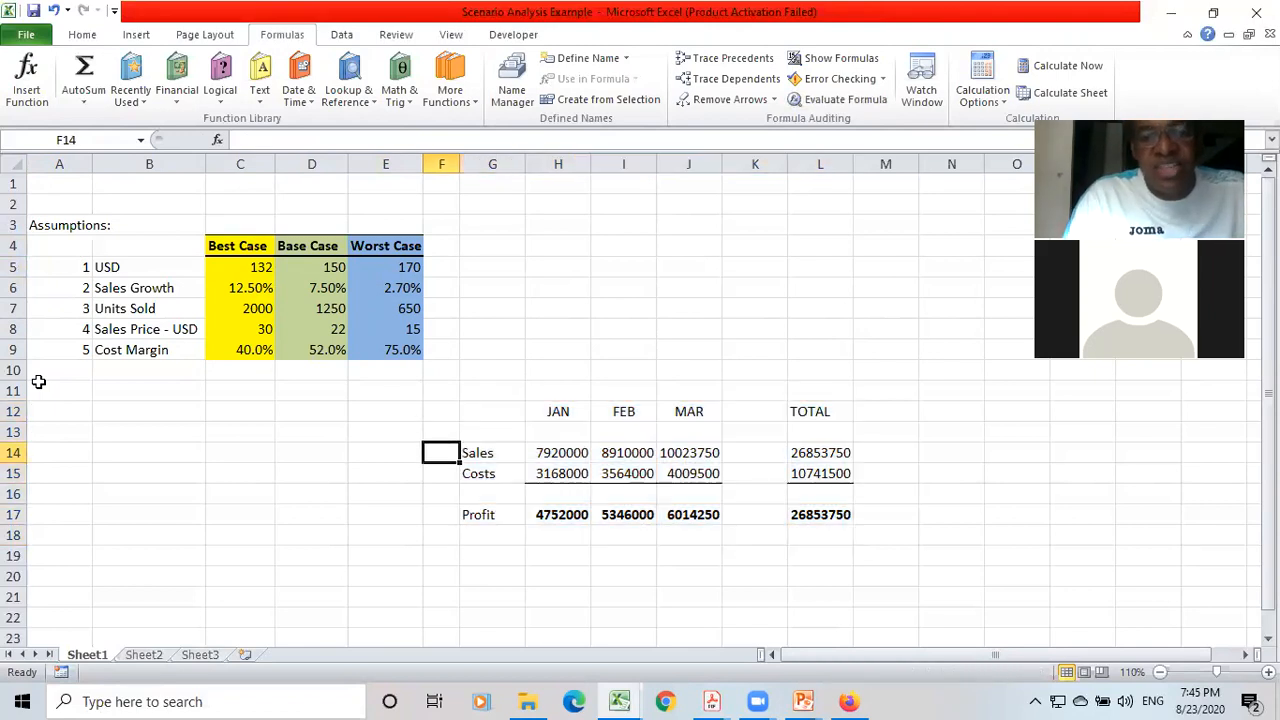
Trace the precedents of the January Sales formula in H14, and remove the arrows.
key("Right")
key("Right")
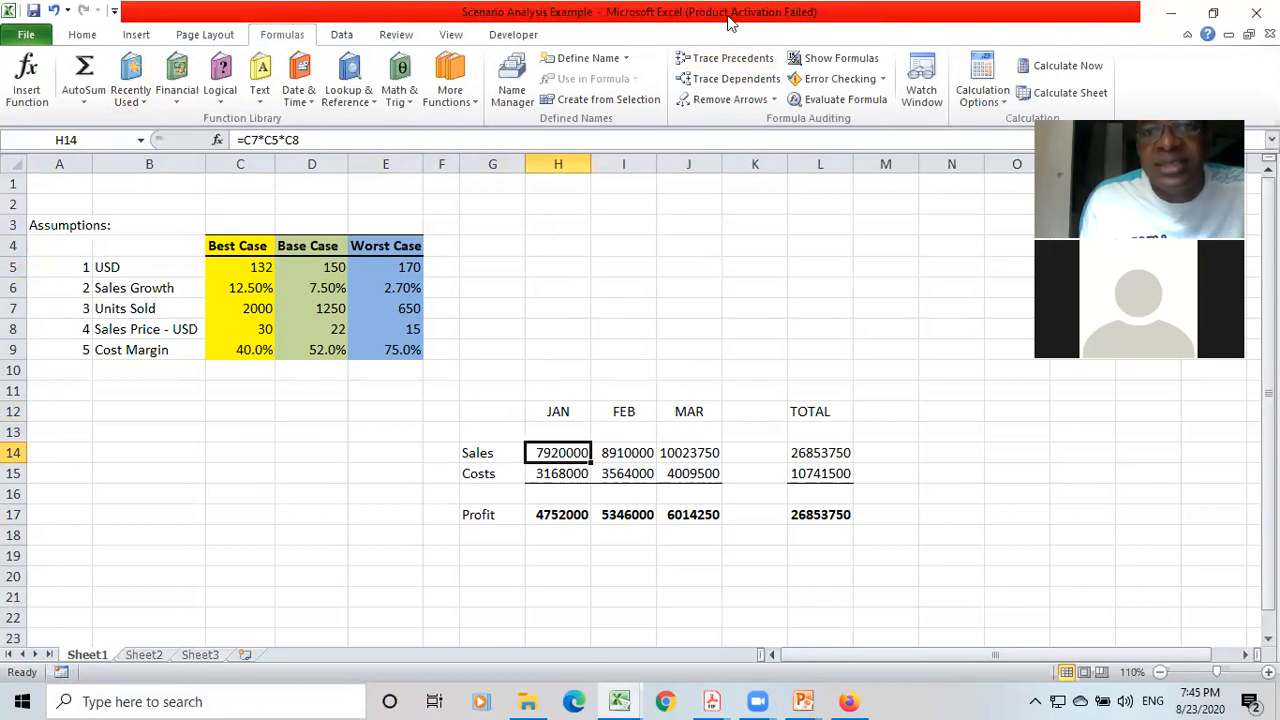
left_click(727, 60)
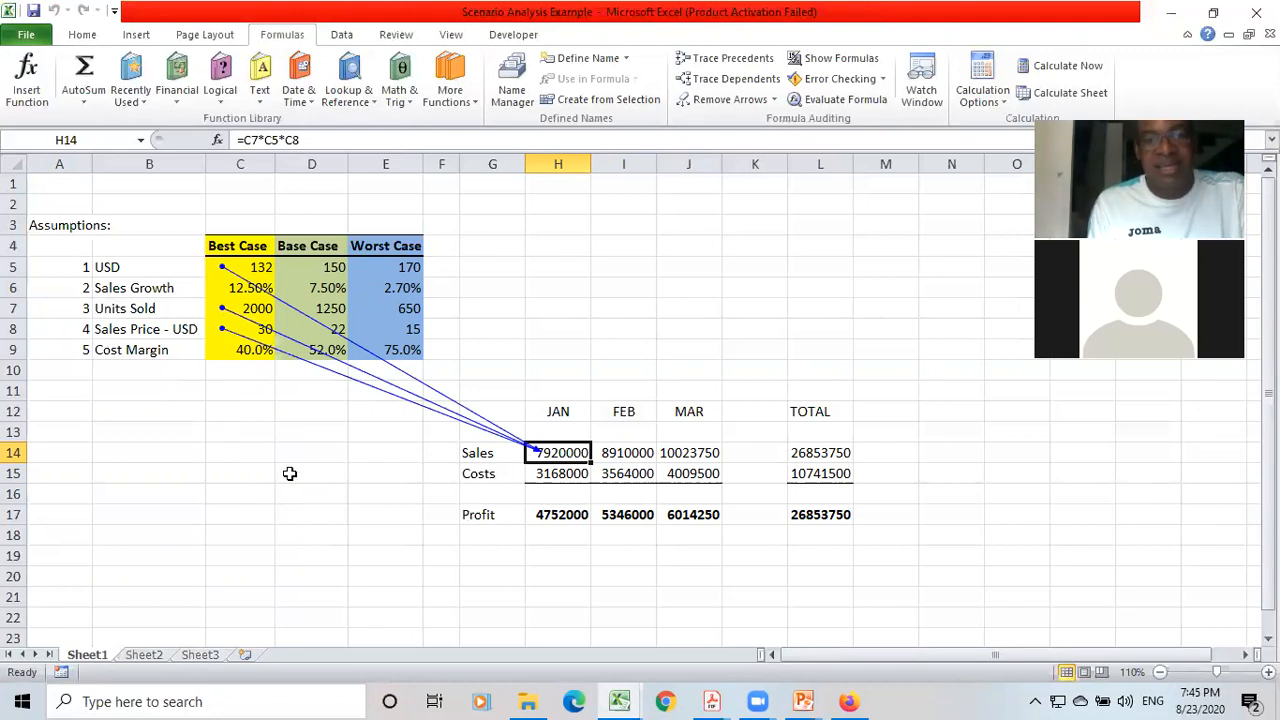
left_click(748, 105)
Trace the precedents of the February Sales formula in I14, and remove the arrows.
key("Right")
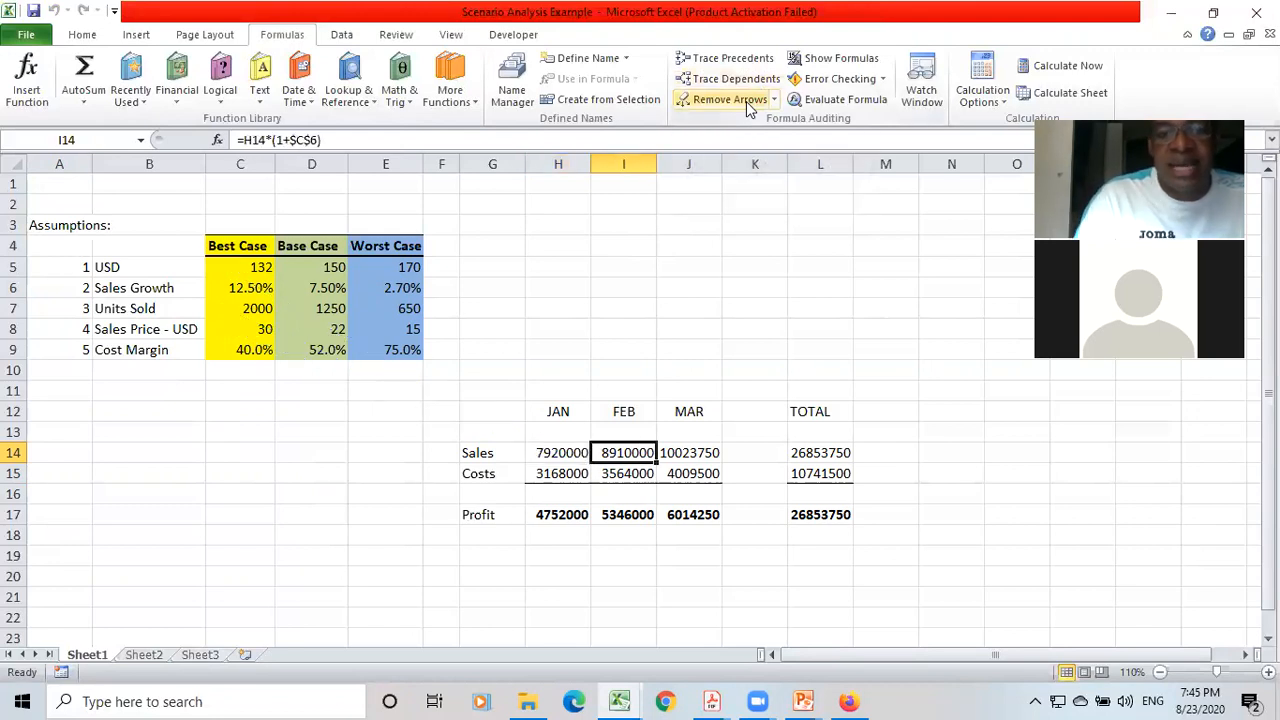
left_click(724, 60)
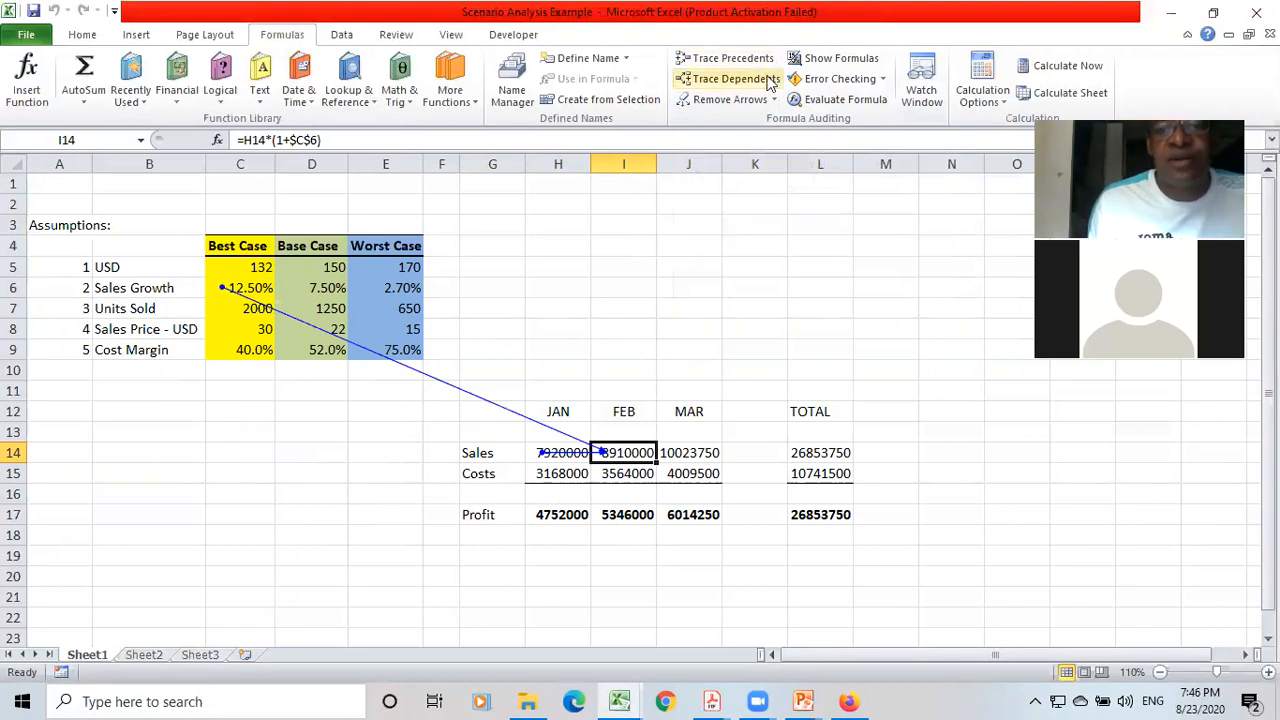
left_click(748, 100)
Trace the precedents of the February Costs formula in I15, and remove the arrows.
key("Down")
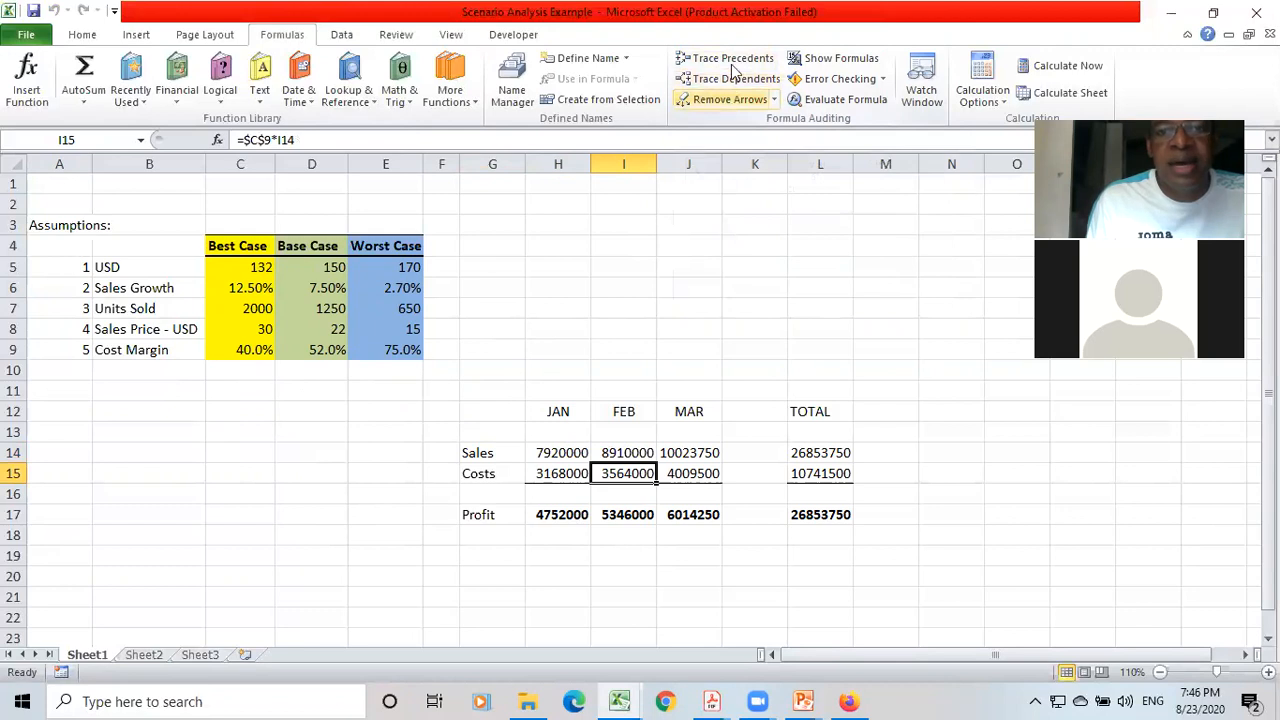
left_click(735, 58)
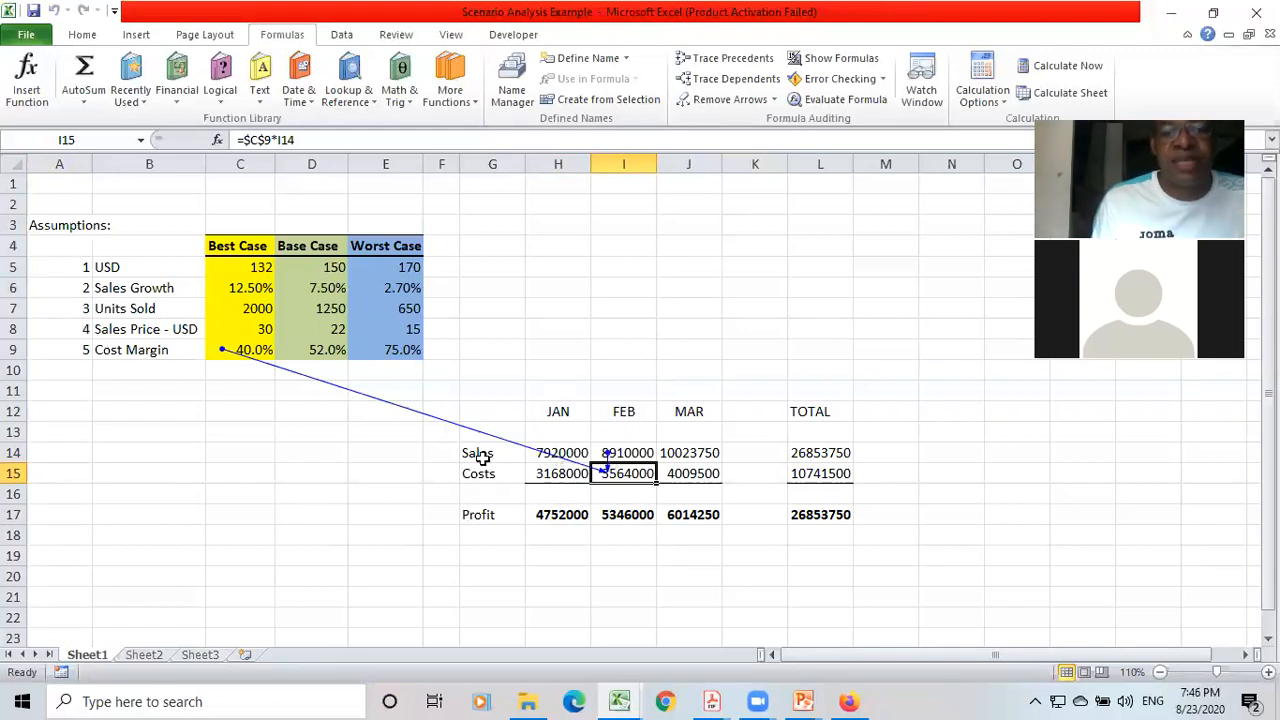
key("Left")
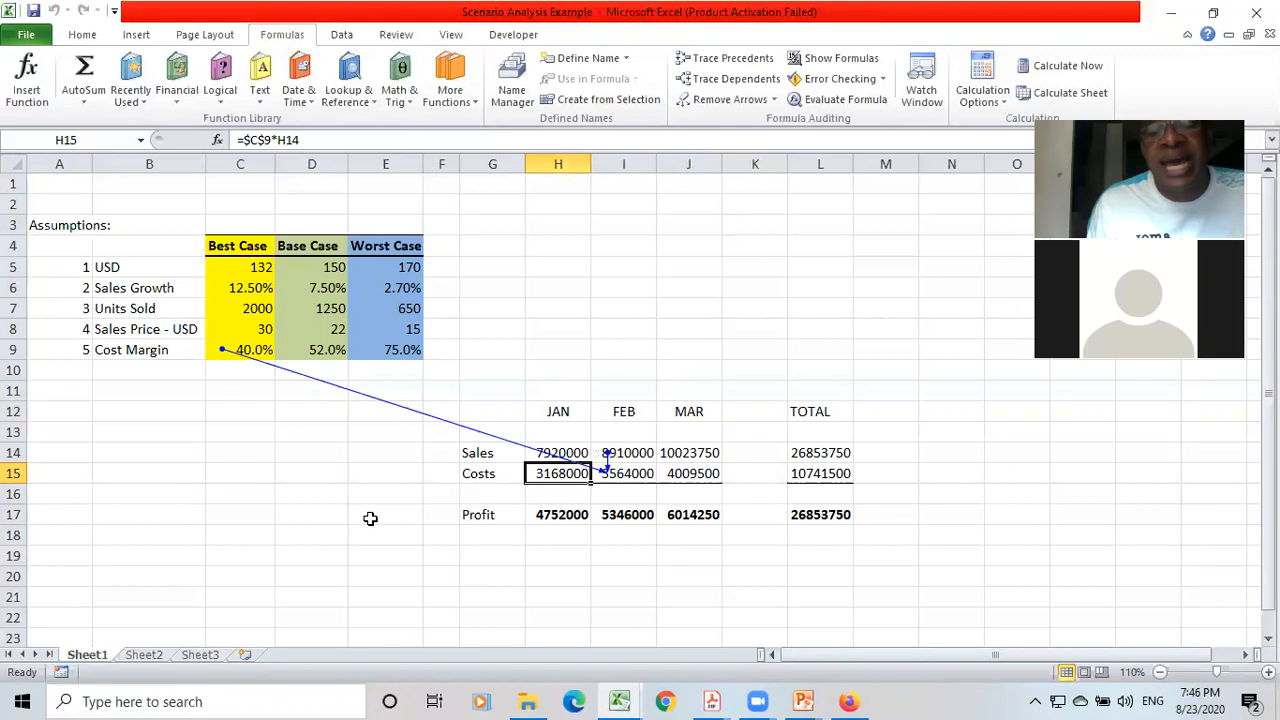
left_click(730, 99)
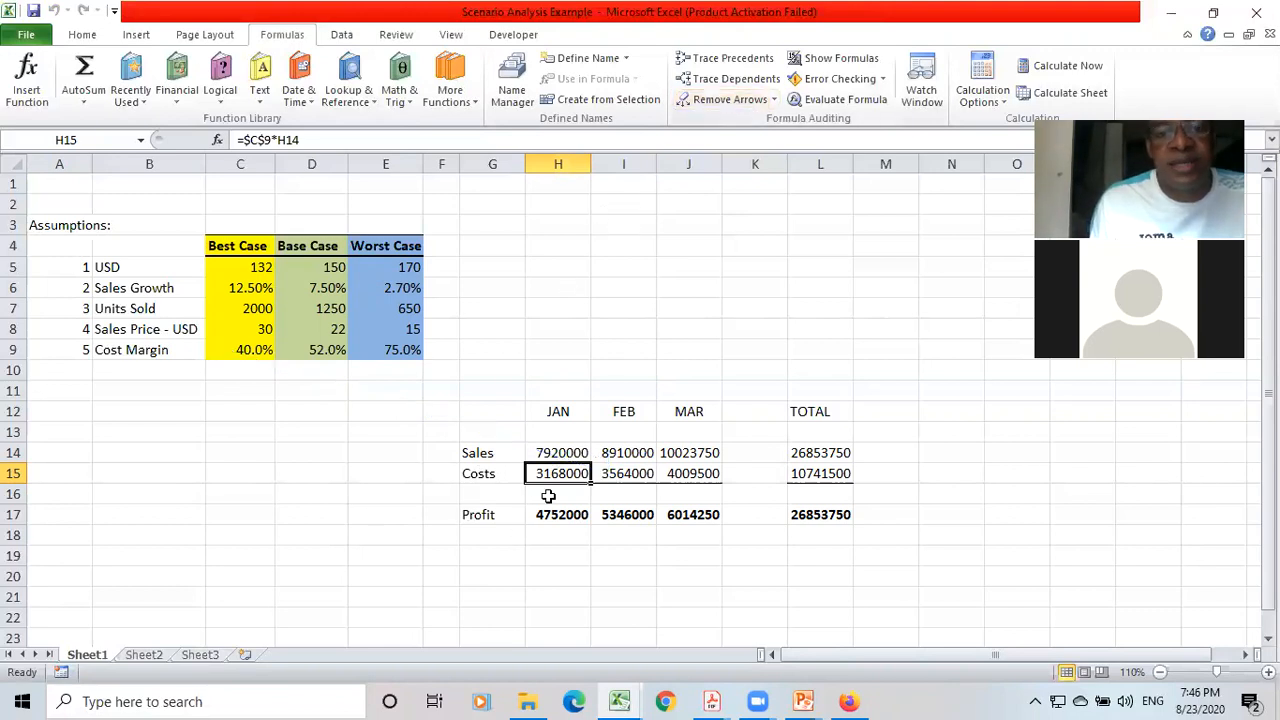
Highlight the results table from G12 through the TOTAL column down to the Profit row, and release the selection.
key("Up")
key("Left")
key("Up")
key("Up")
key("Down")
key("Down")
key("Up")
key("Up")
key("Left")
key("Left")
key("Left")
key("Right")
key("Right")
key("Right")
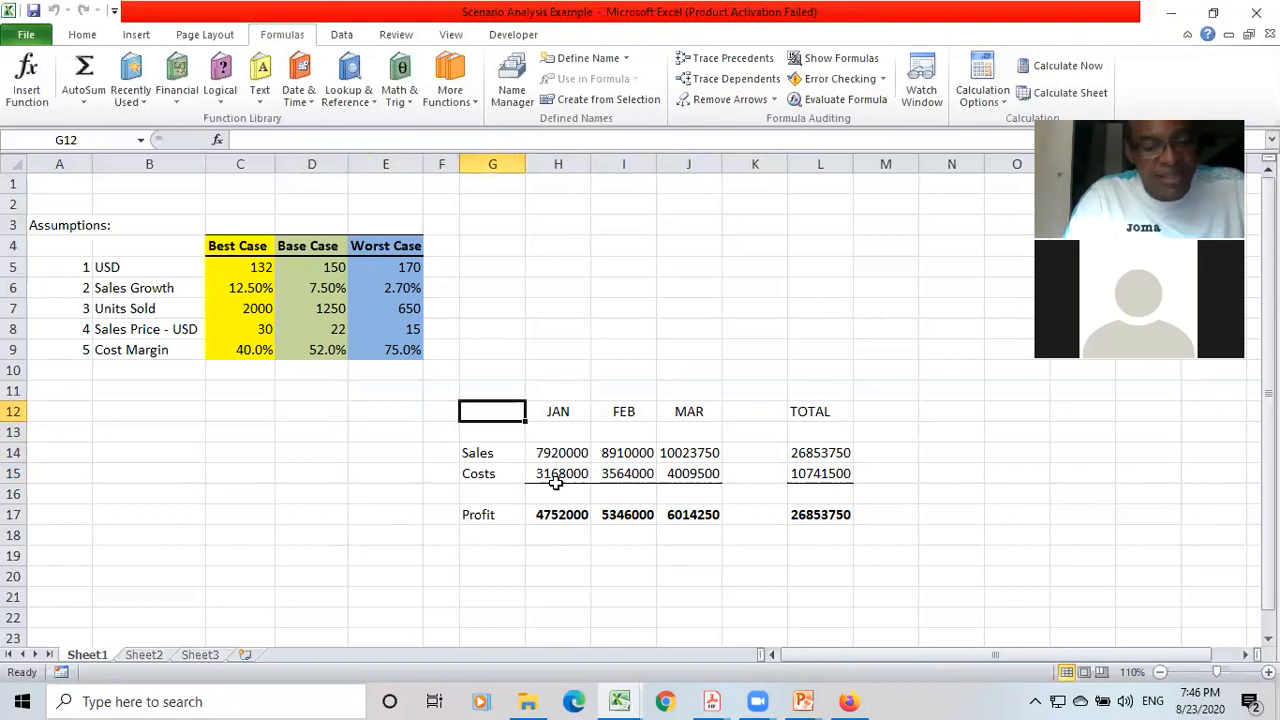
key("shift+Down")
key("shift+Down")
key("shift+Down")
key("shift+Down")
key("shift+Down")
key("shift+Right")
key("shift+Right")
key("shift+Right")
key("shift+Right")
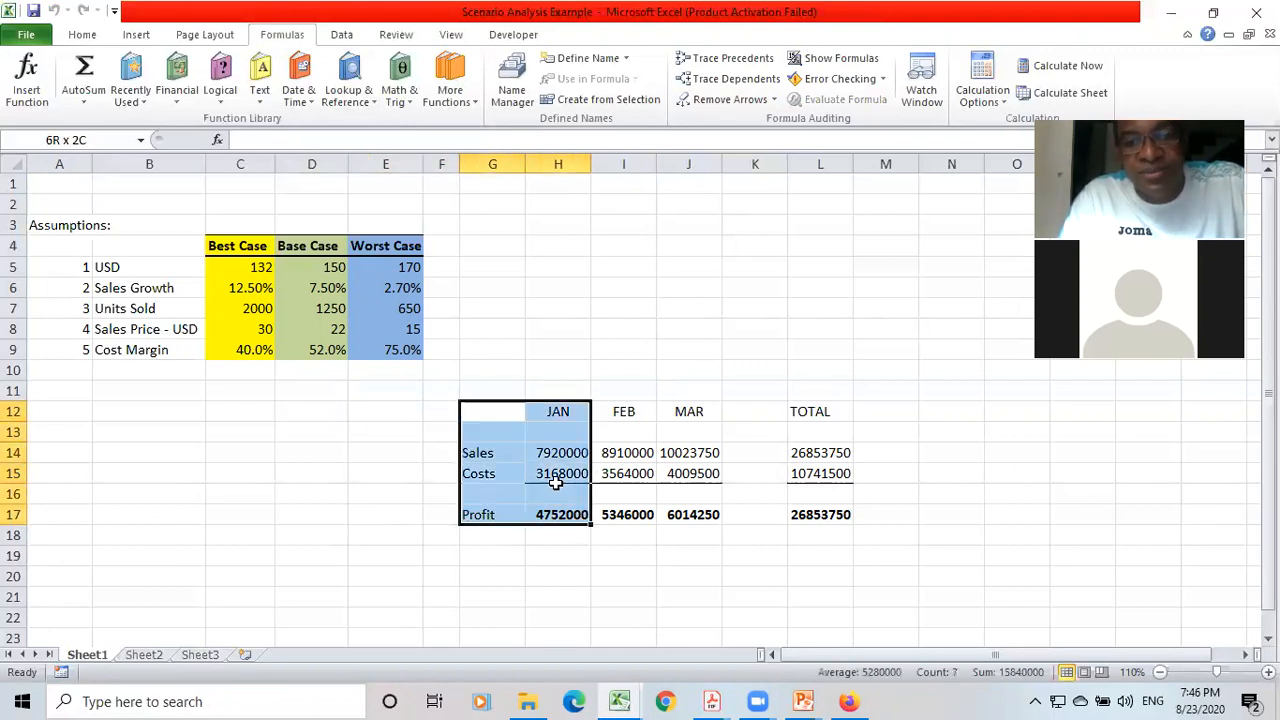
key("shift+Right")
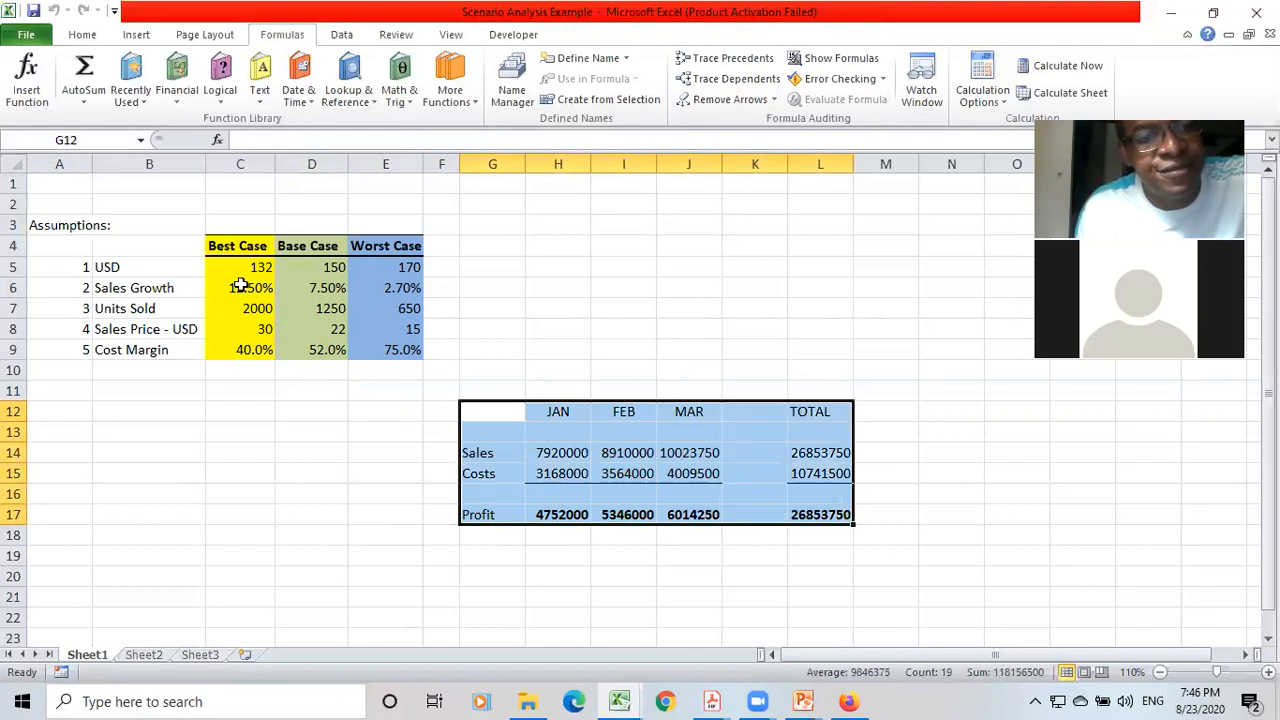
left_click(234, 228)
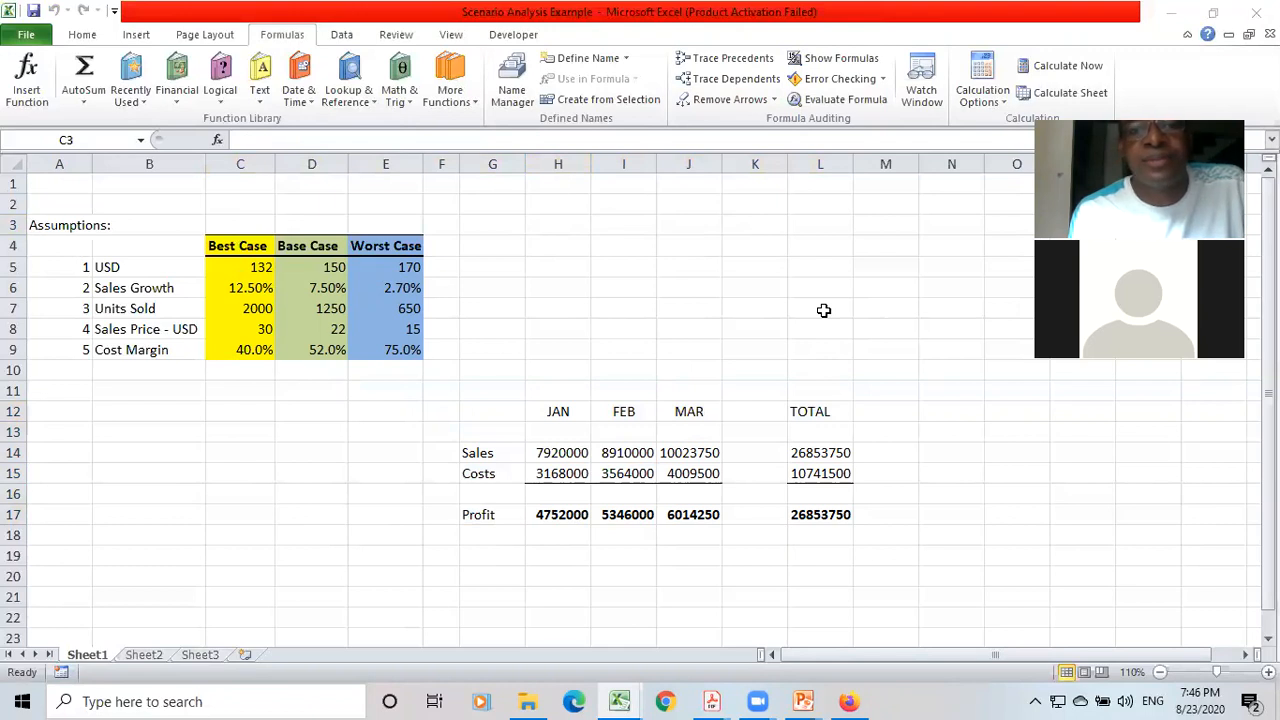
Circle the Best Case column in red and handwrite 1, 2 and 3 above the three scenario columns.
mouse_move(252, 217)
left_mouse_down()
mouse_move(228, 210)
mouse_move(208, 250)
mouse_move(215, 370)
mouse_move(280, 356)
mouse_move(280, 245)
mouse_move(258, 214)
left_mouse_up()
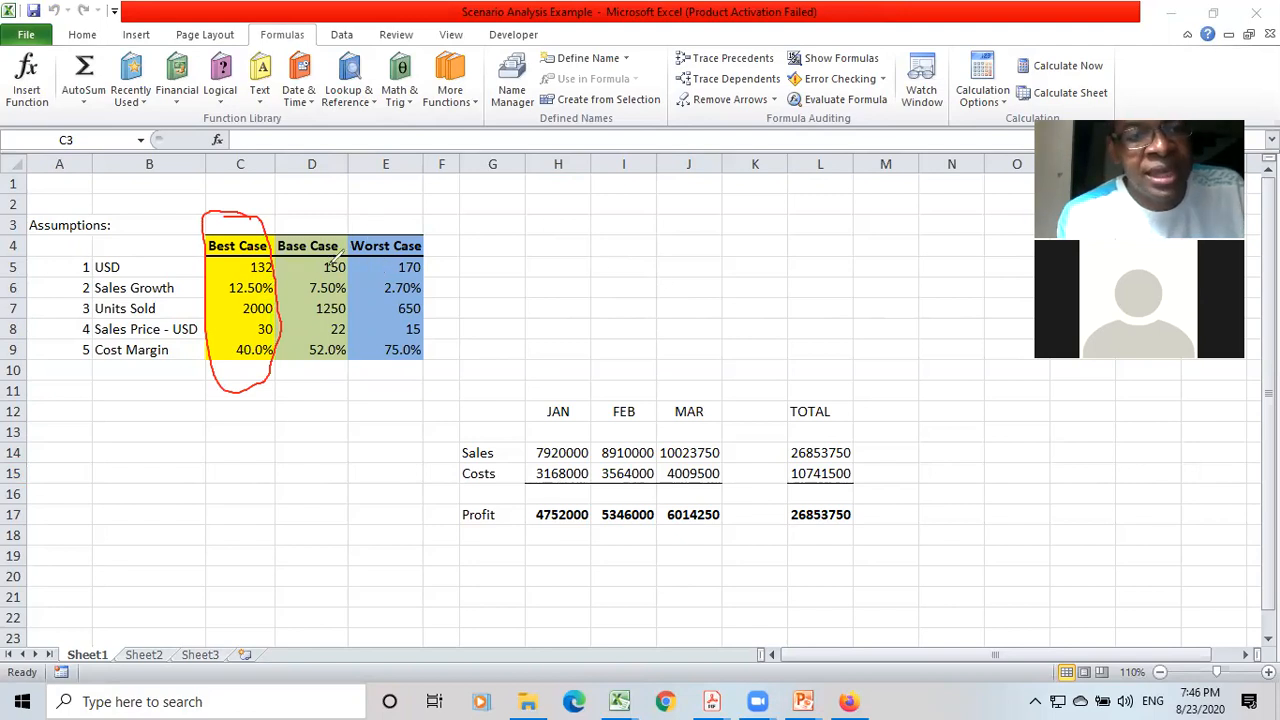
mouse_move(233, 187)
left_mouse_down()
mouse_move(235, 199)
mouse_move(380, 219)
left_mouse_up()
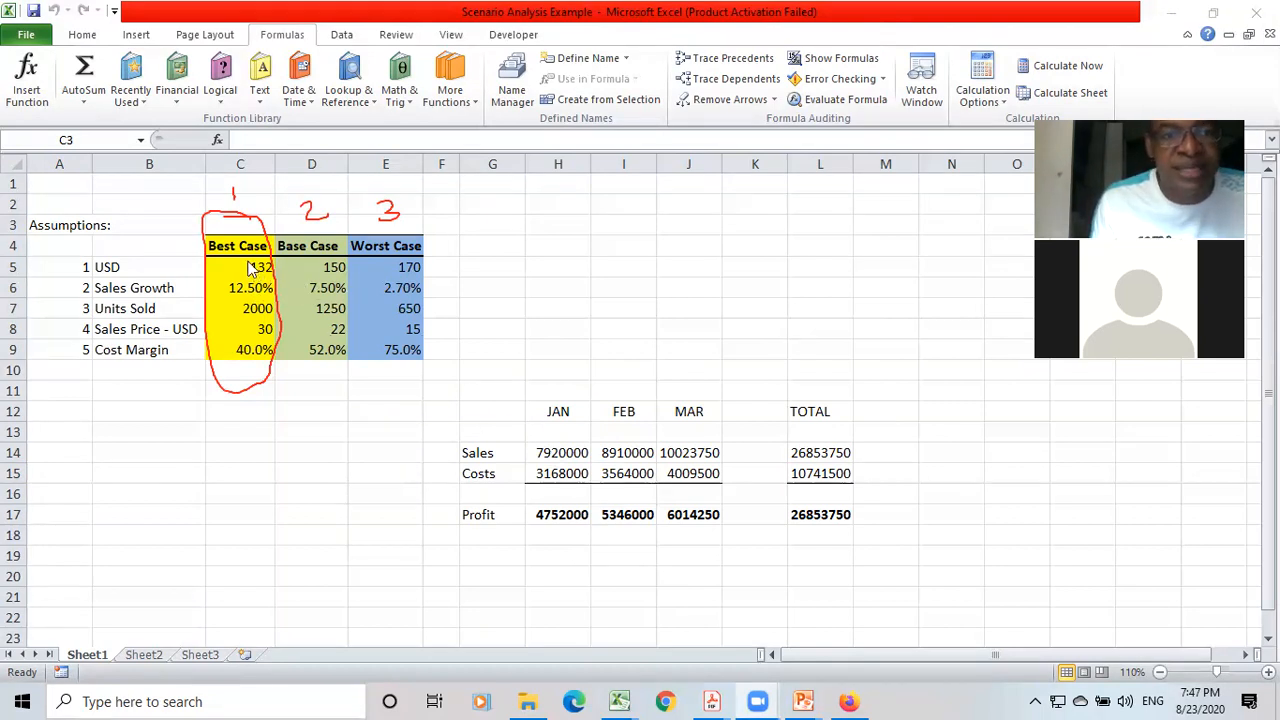
Highlight the results area from G11 through the TOTAL column down to row 18.
left_click(488, 387)
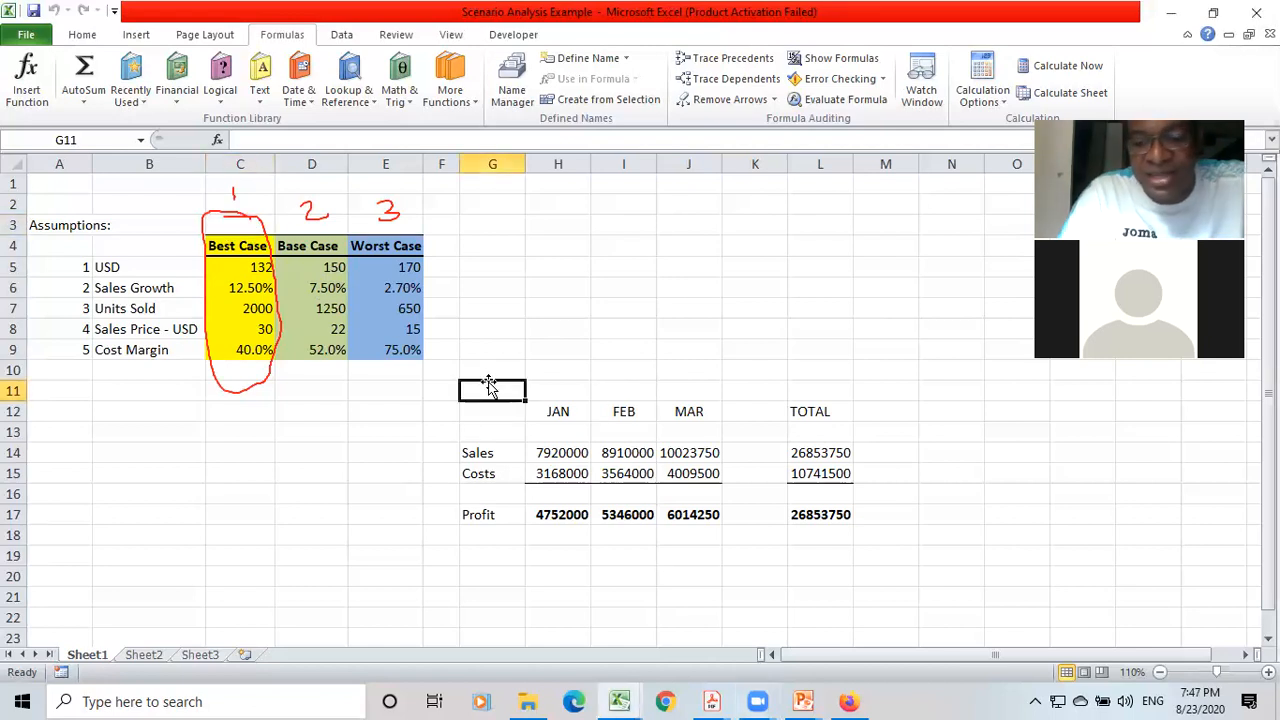
key("shift+Down")
key("shift+Down")
key("shift+Down")
key("shift+Down")
key("shift+Down")
key("shift+Down")
key("shift+Down")
key("shift+Right")
key("shift+Right")
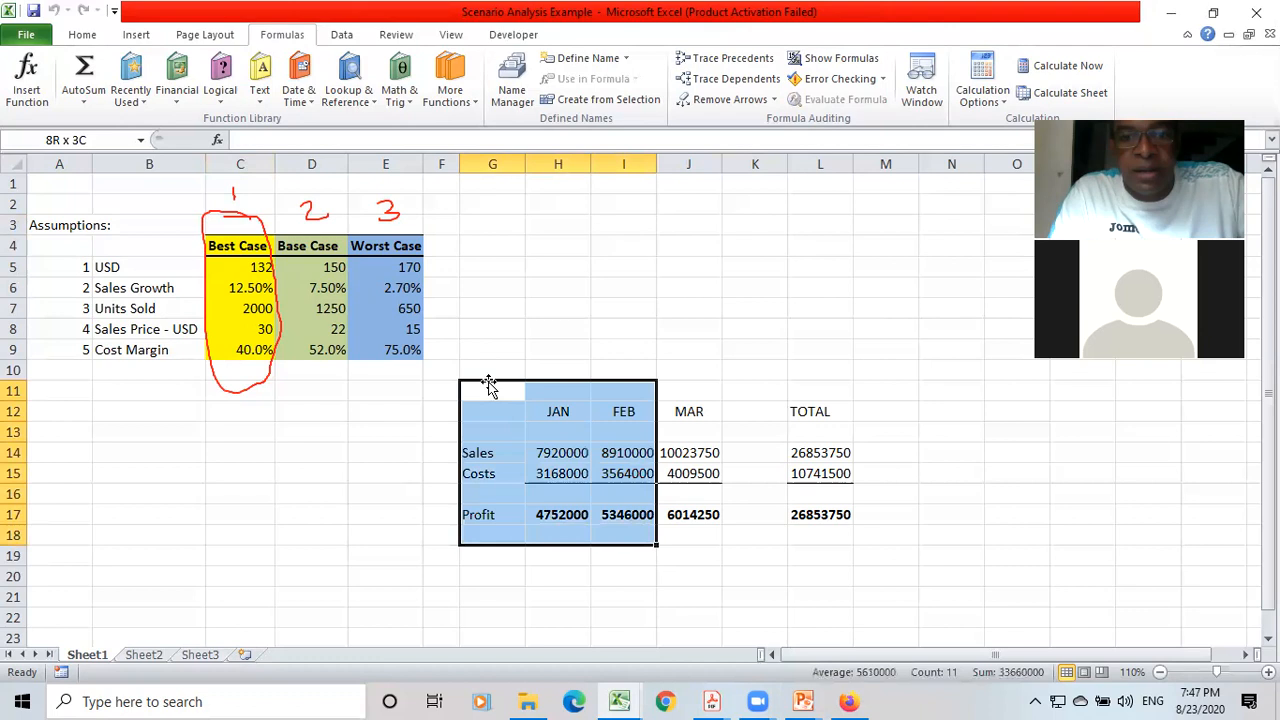
key("shift+Right")
key("shift+Right")
key("shift+Right")
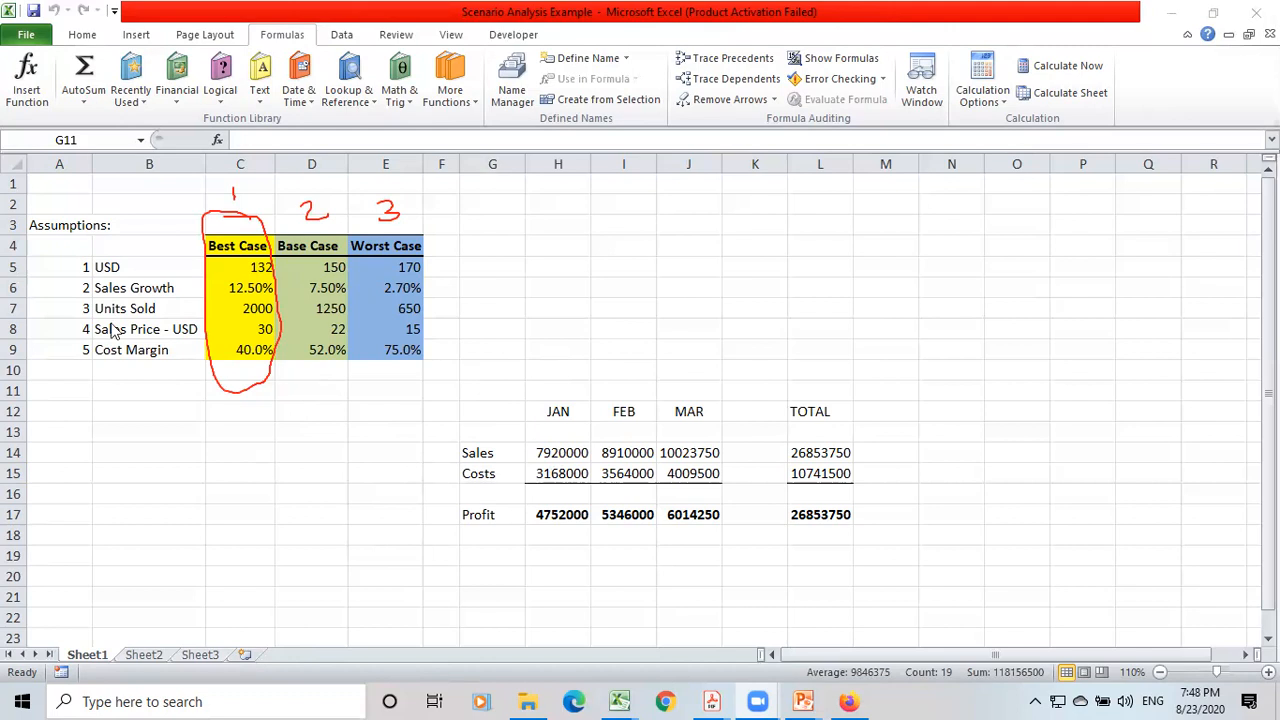
Name the best-case USD cell C5 Xchange_Rate.
left_click(252, 266)
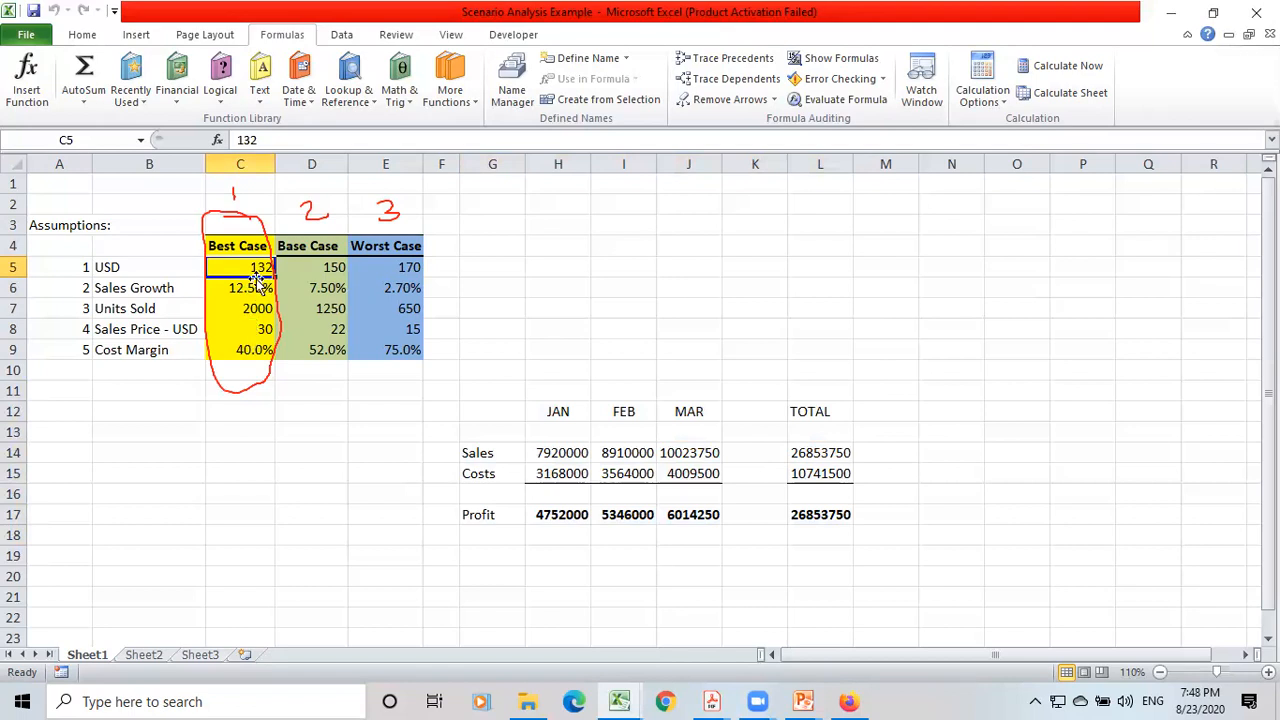
left_click(88, 140)
type("Xchange_Rate")
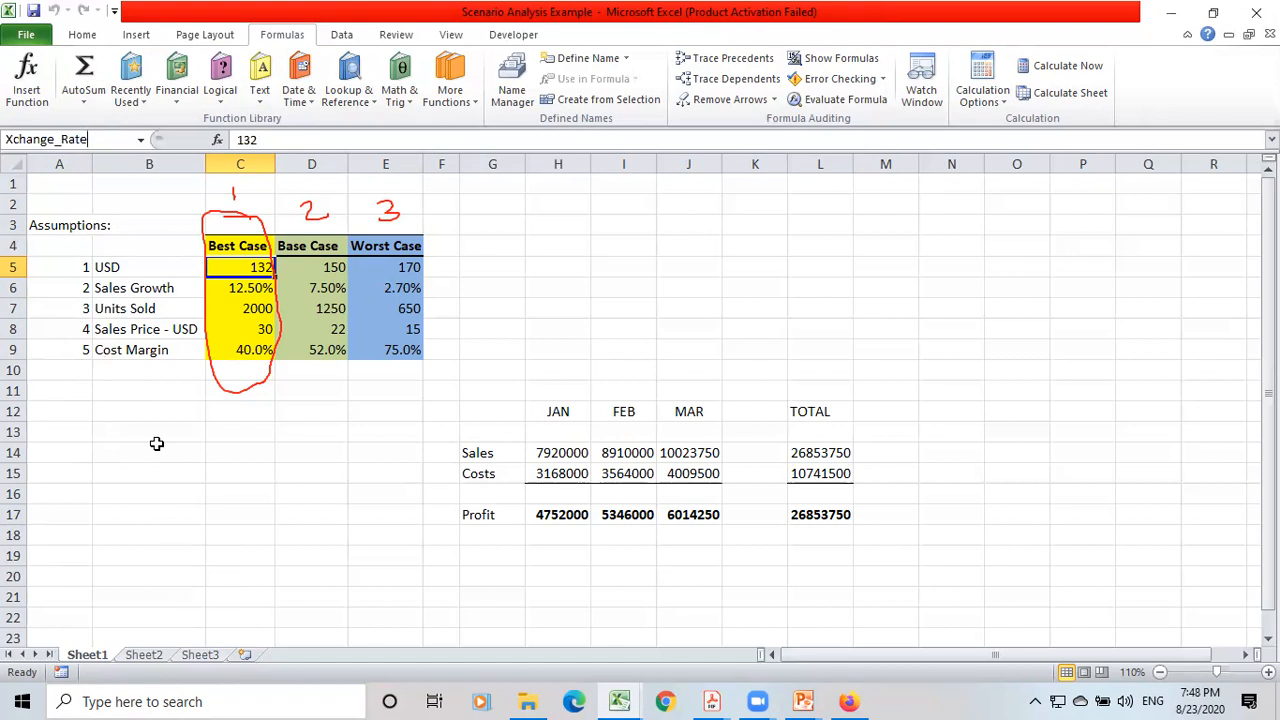
key("Return")
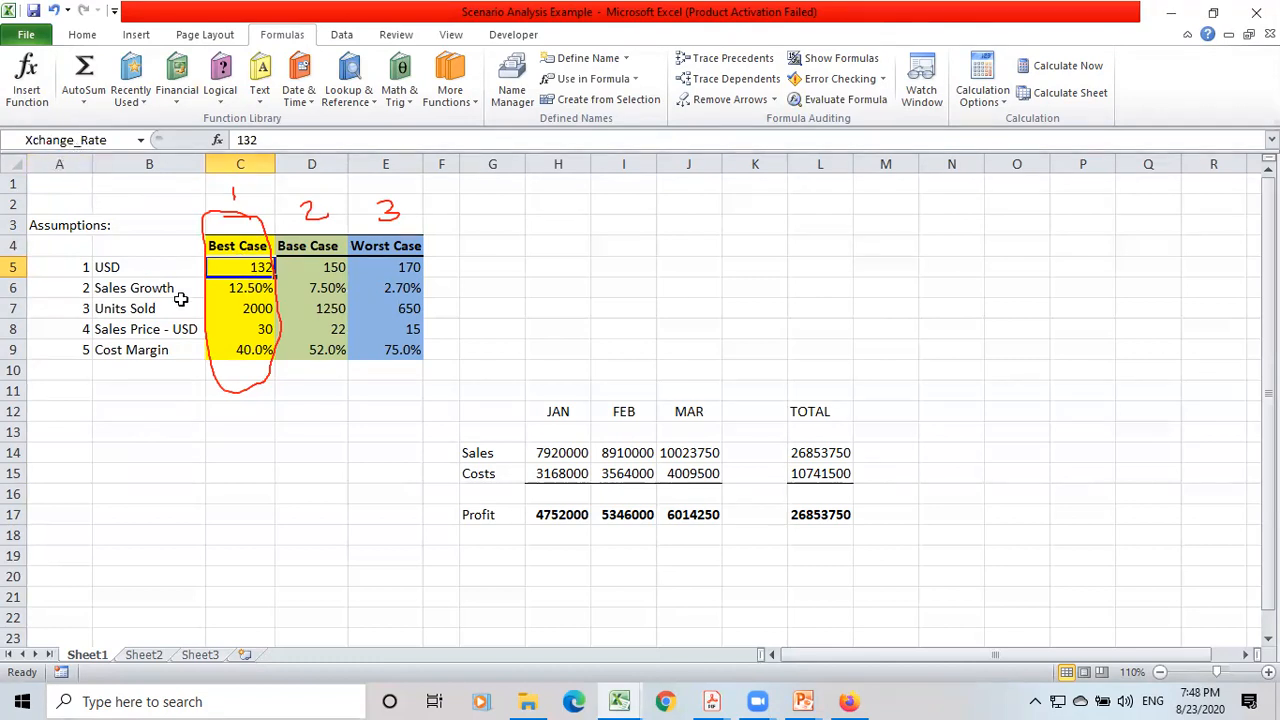
Name the best-case Sales Growth cell C6 Growth.
left_click(235, 286)
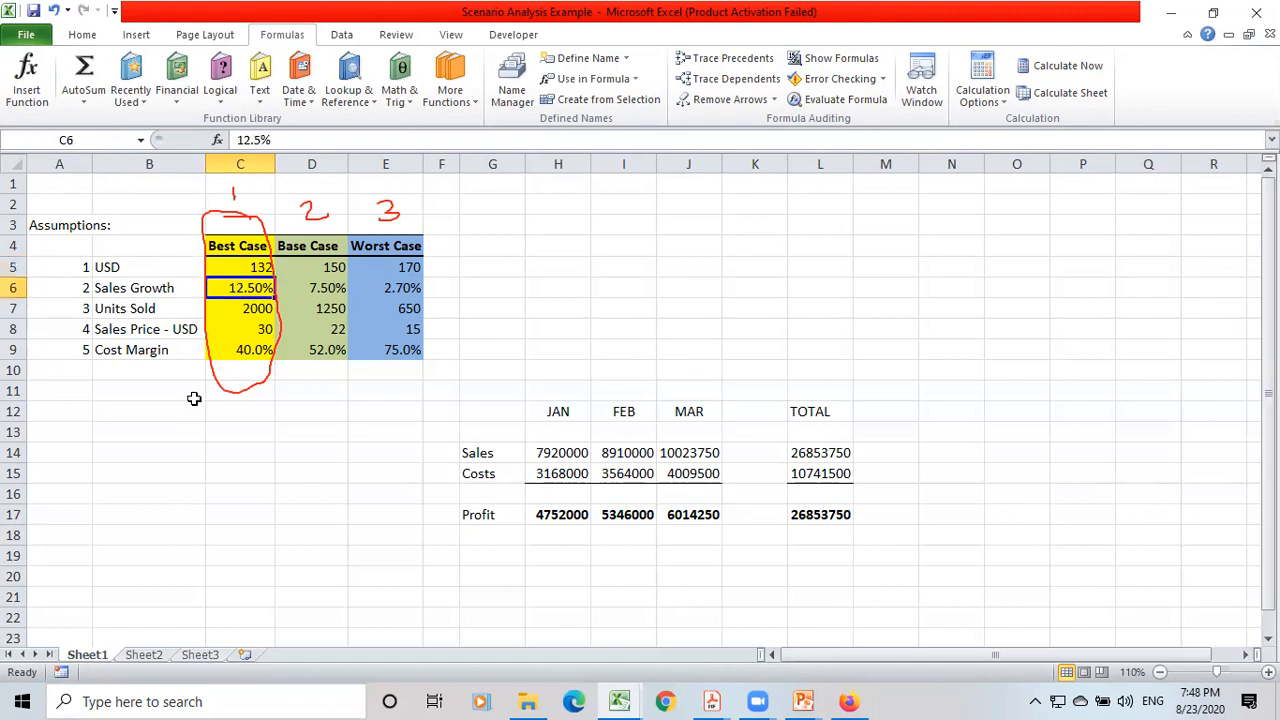
left_click(80, 140)
type("Growth")
key("Return")
Name the best-case Units Sold cell C7 Units_Sold.
left_click(237, 313)
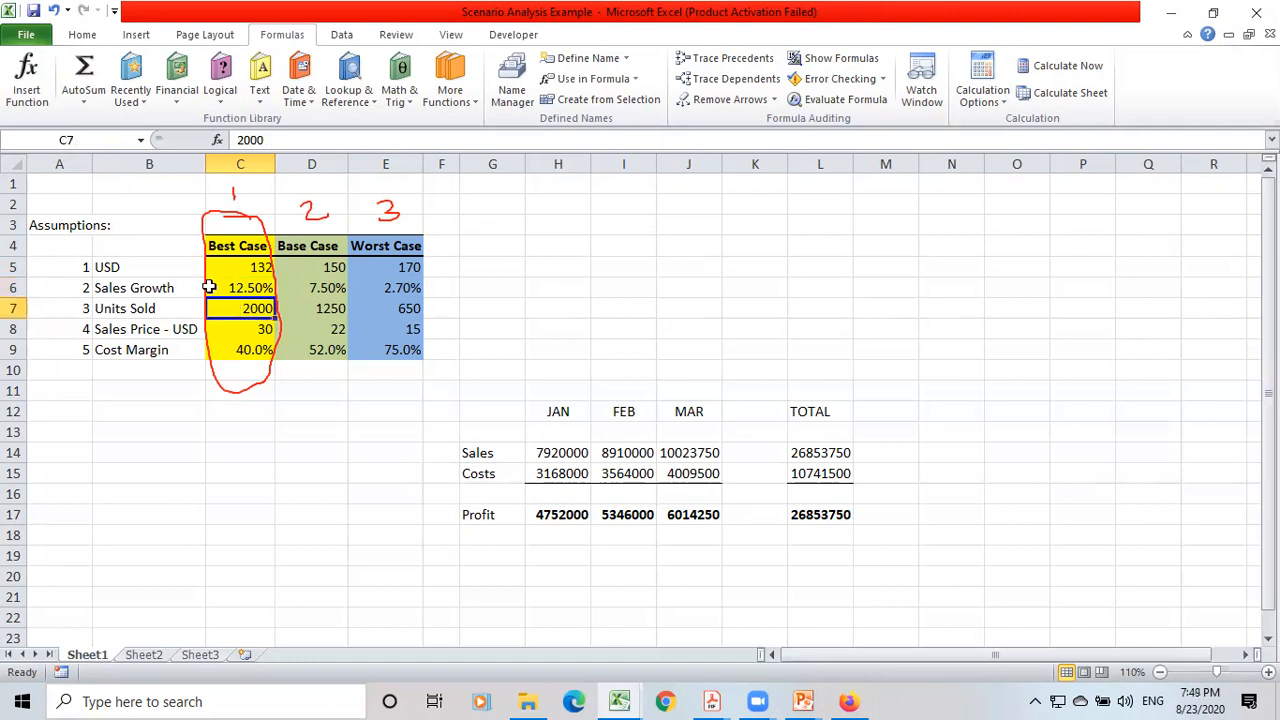
left_click(61, 140)
type("Units_Sold")
key("Return")
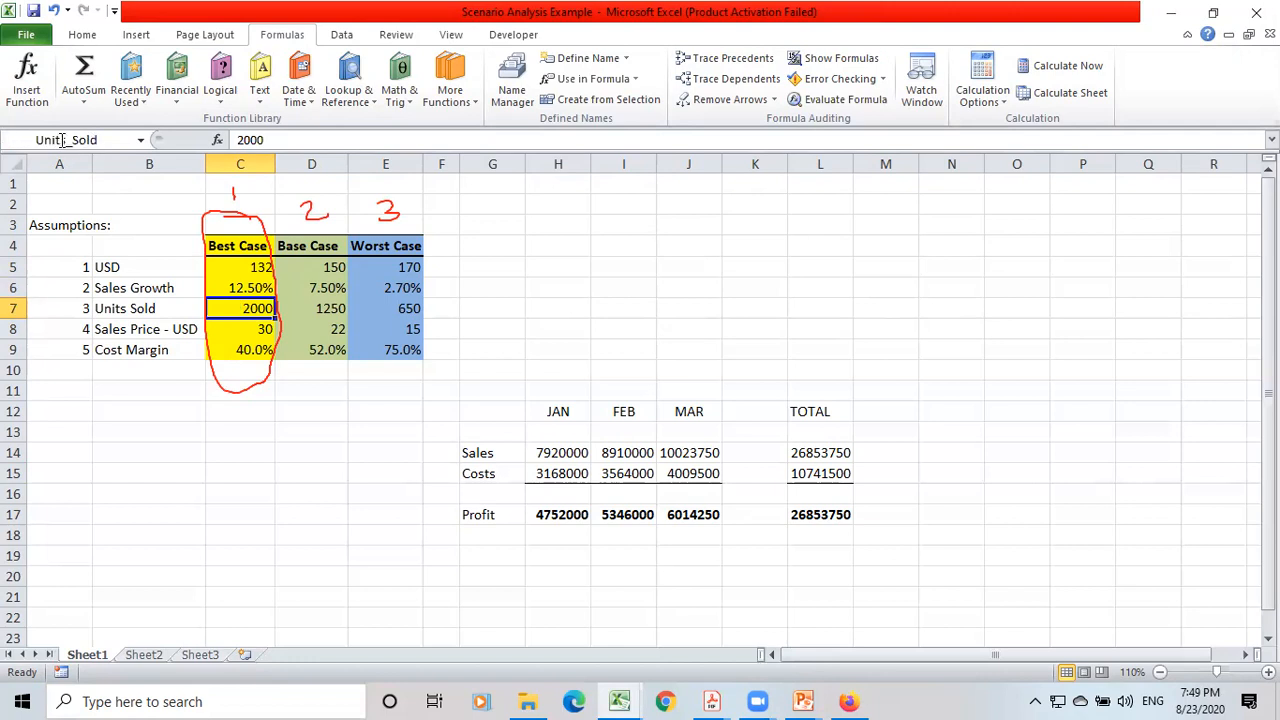
Name the best-case Sales Price cell C8 Selling_Price.
left_click(249, 327)
left_click(78, 138)
type("S")
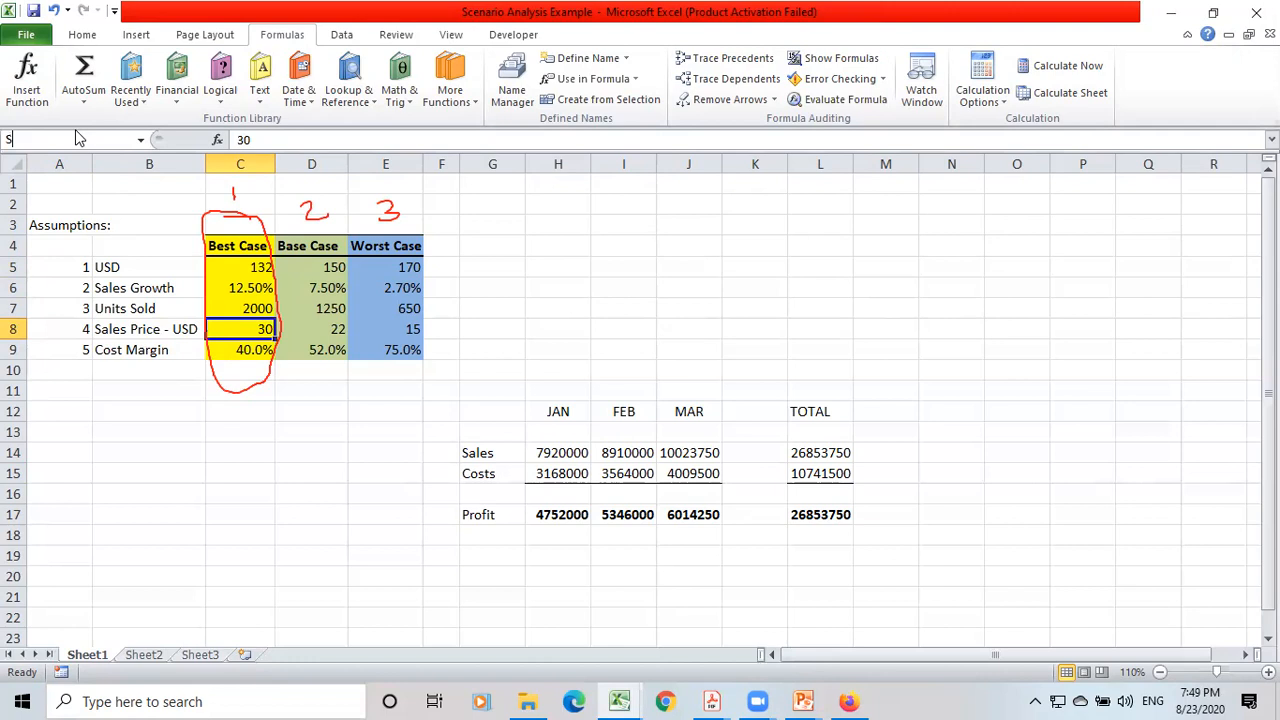
type("elling_Price")
key("Return")
left_click(371, 318)
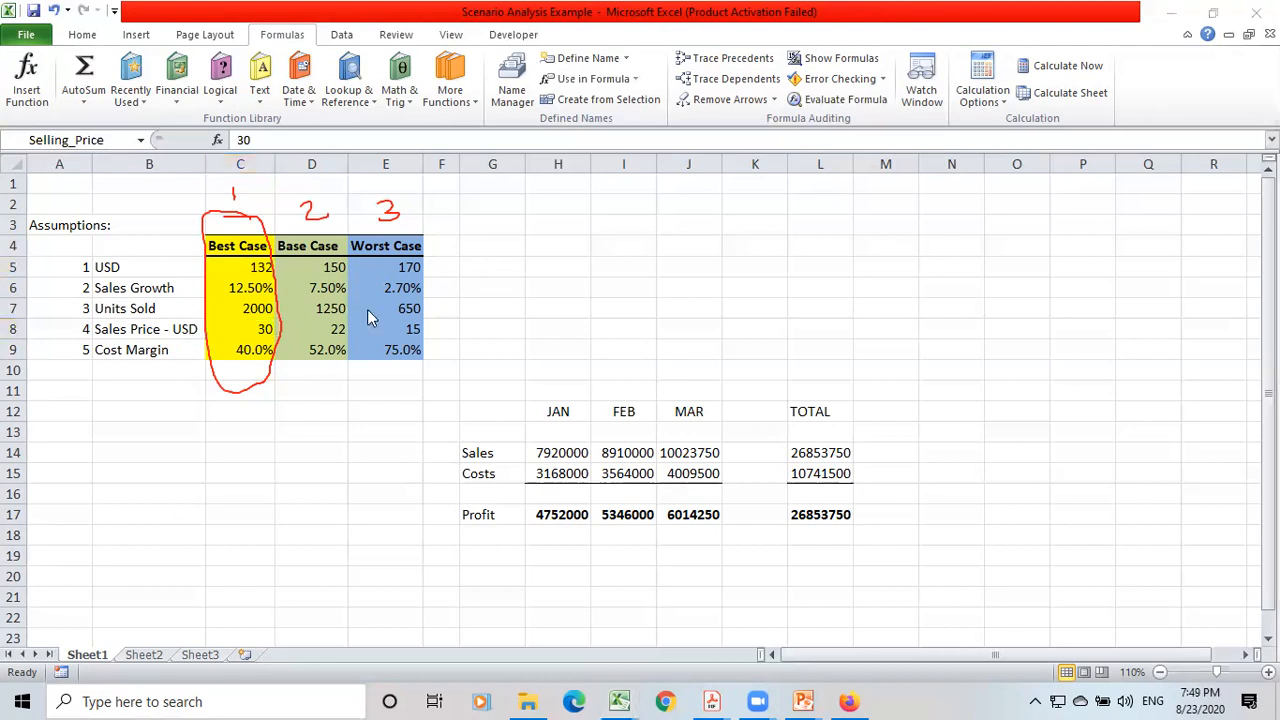
Name the best-case Cost Margin cell C9 Exp_Margin.
left_click(237, 347)
left_click(239, 347)
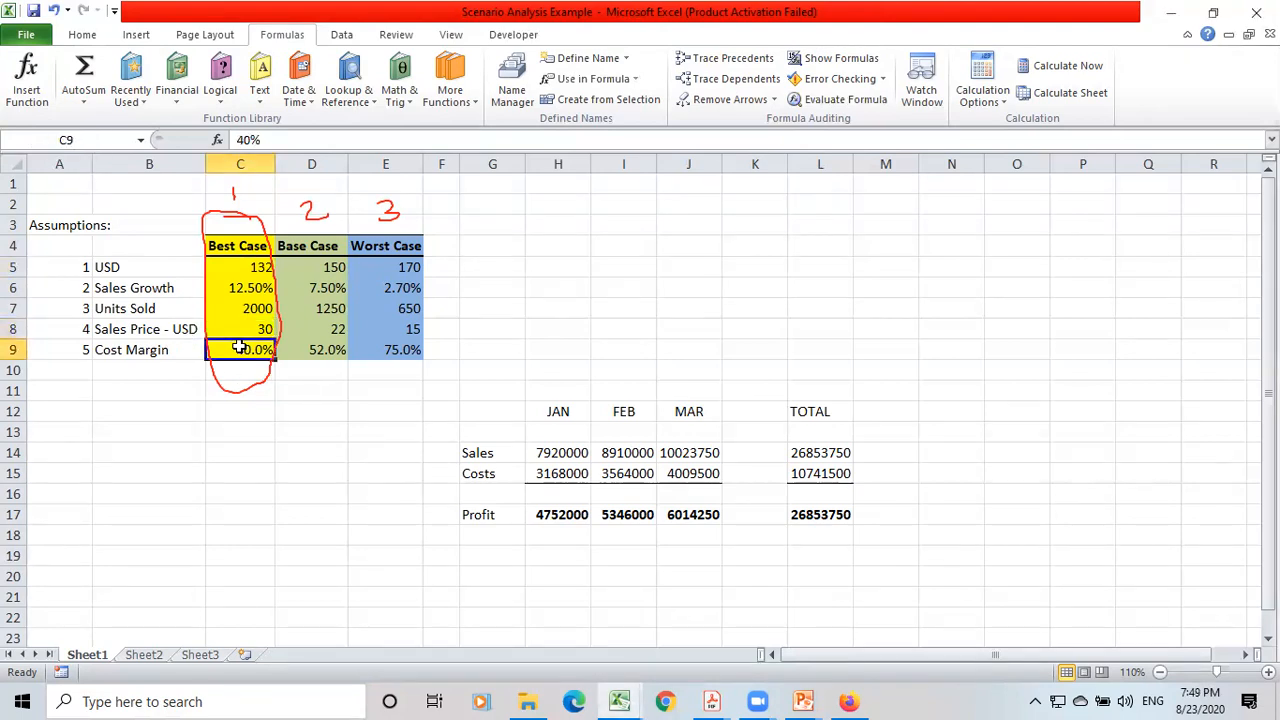
left_click(71, 143)
type("Co")
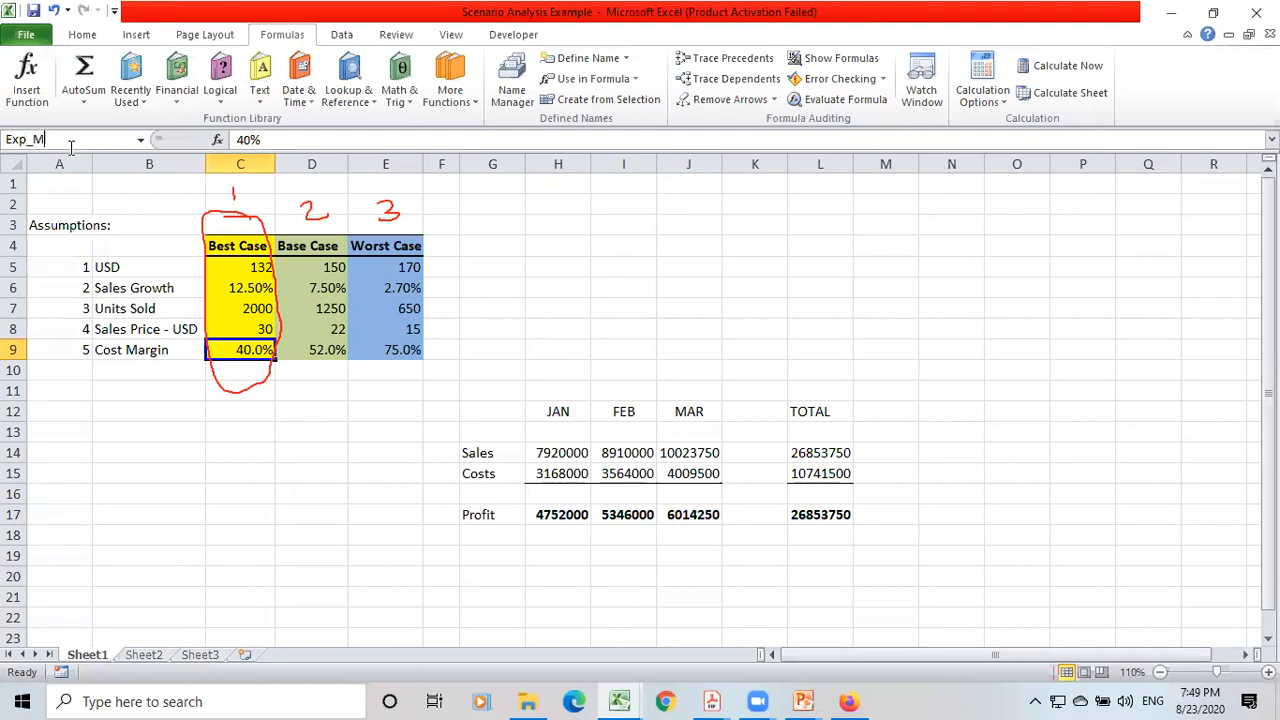
key("Return")
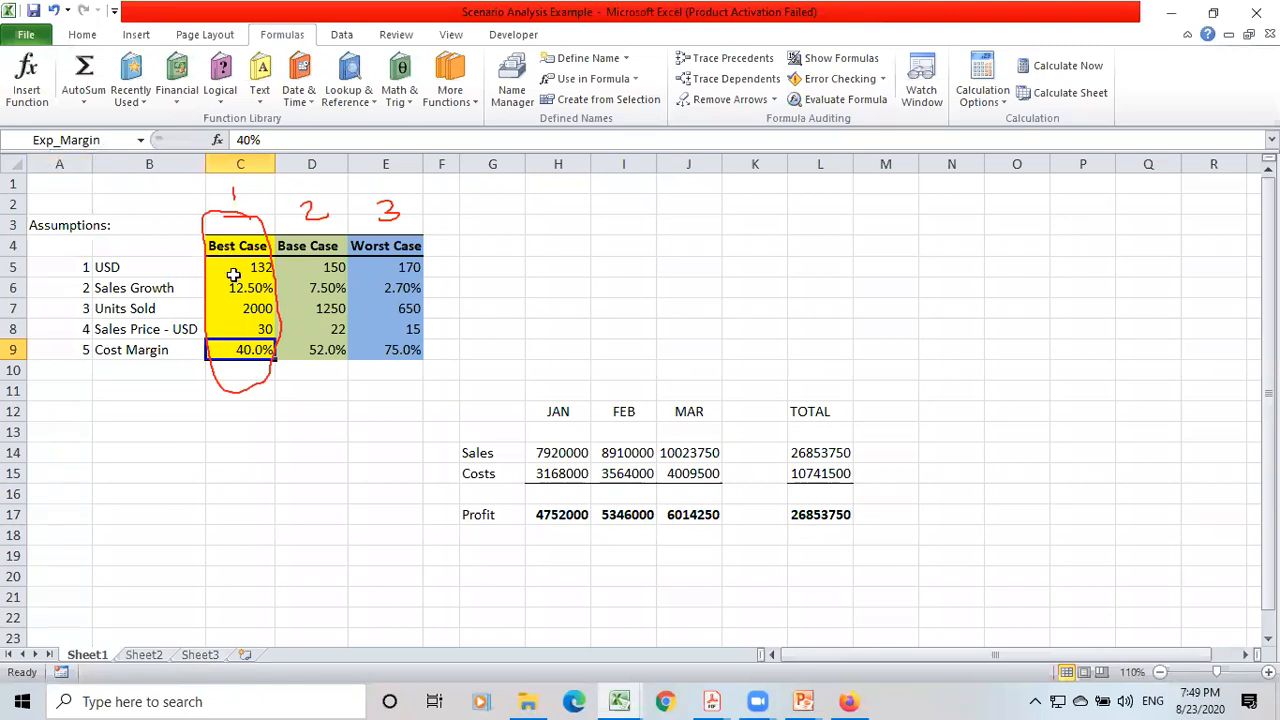
Go through the Best Case assumption cells in column C to check the name assigned to each.
key("Up")
key("Up")
key("Up")
key("Up")
key("Up")
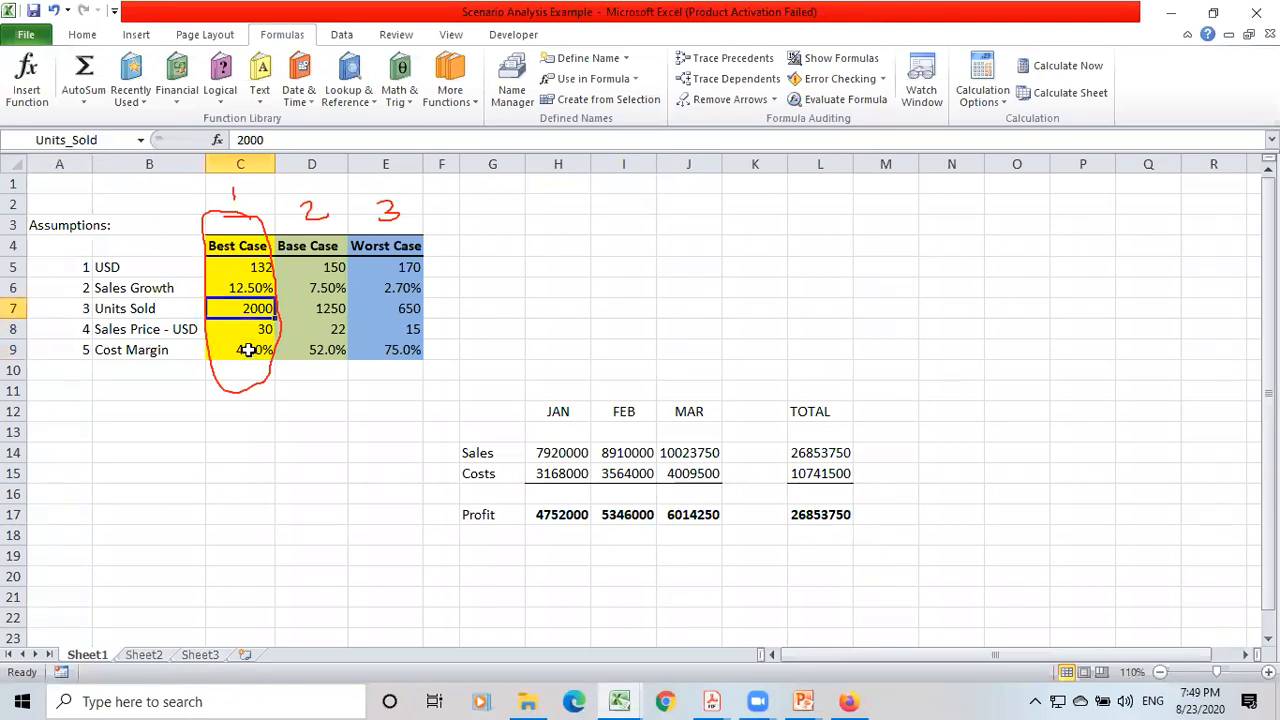
key("Down")
key("Down")
key("Down")
key("Up")
key("Up")
key("Down")
key("Down")
key("Down")
key("Down")
key("Down")
key("Up")
key("Up")
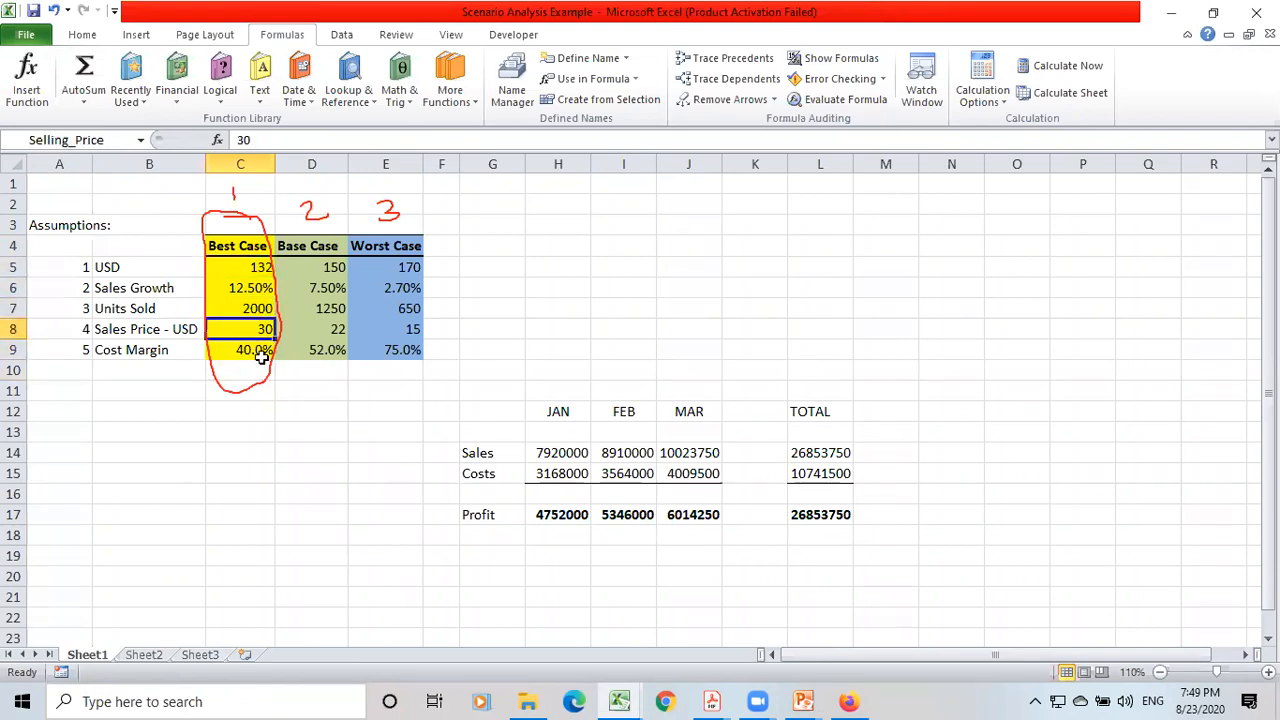
Assign a name to the total Sales cell L14.
left_click(809, 455)
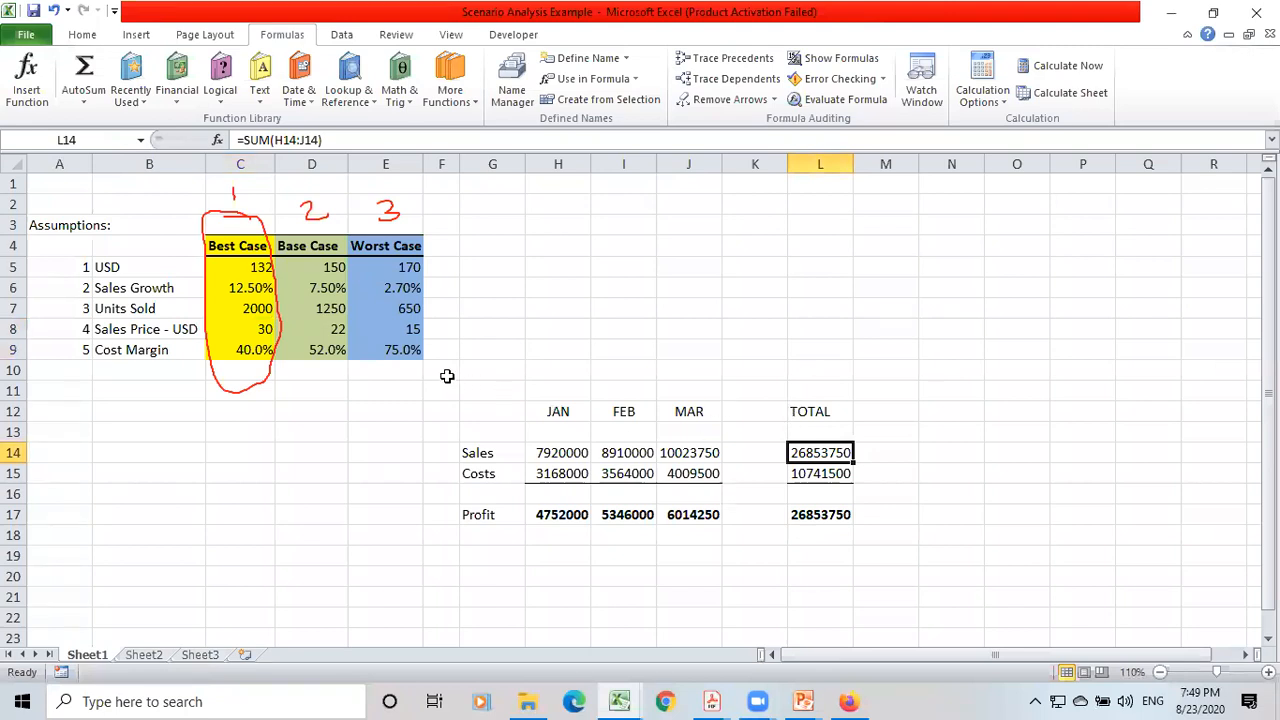
left_click(91, 143)
type("Total_Rev")
key("Return")
Name the total Costs cell L15 Total_Exp.
key("Return")
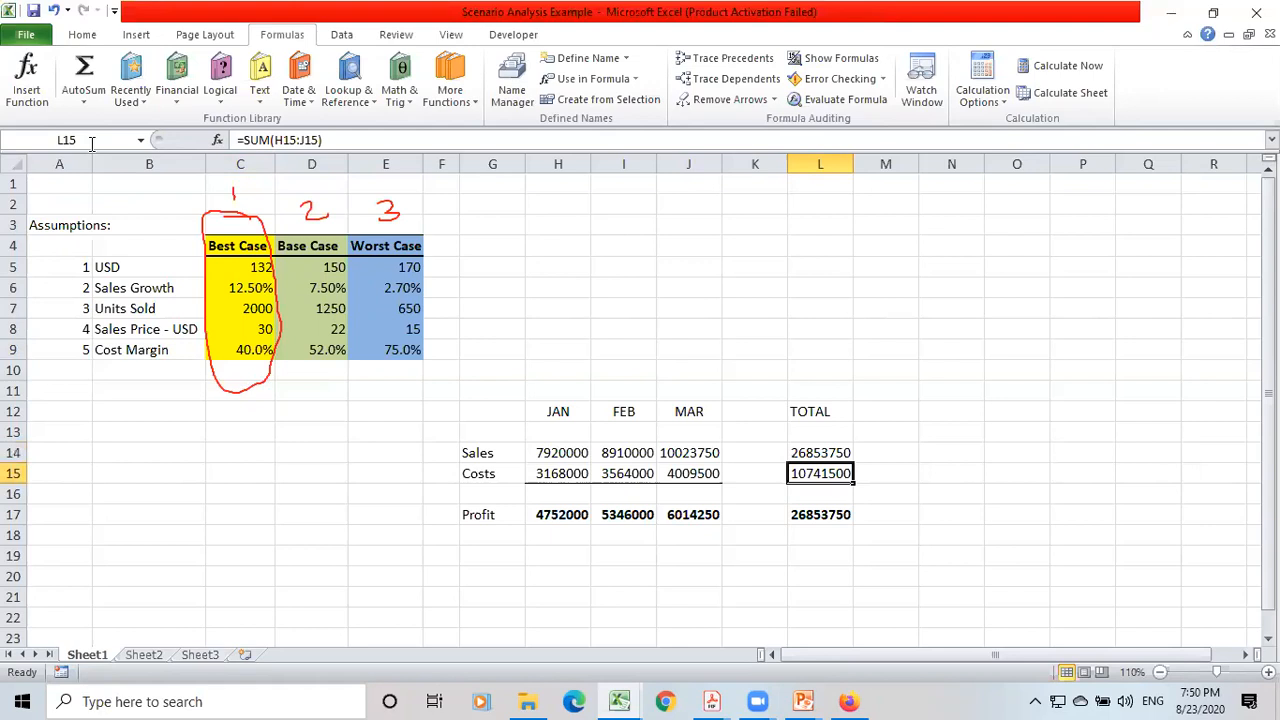
left_click(91, 143)
type("Total_Exp")
key("Return")
Name the total Profit cell L17 Qtr_Profit.
left_click(818, 512)
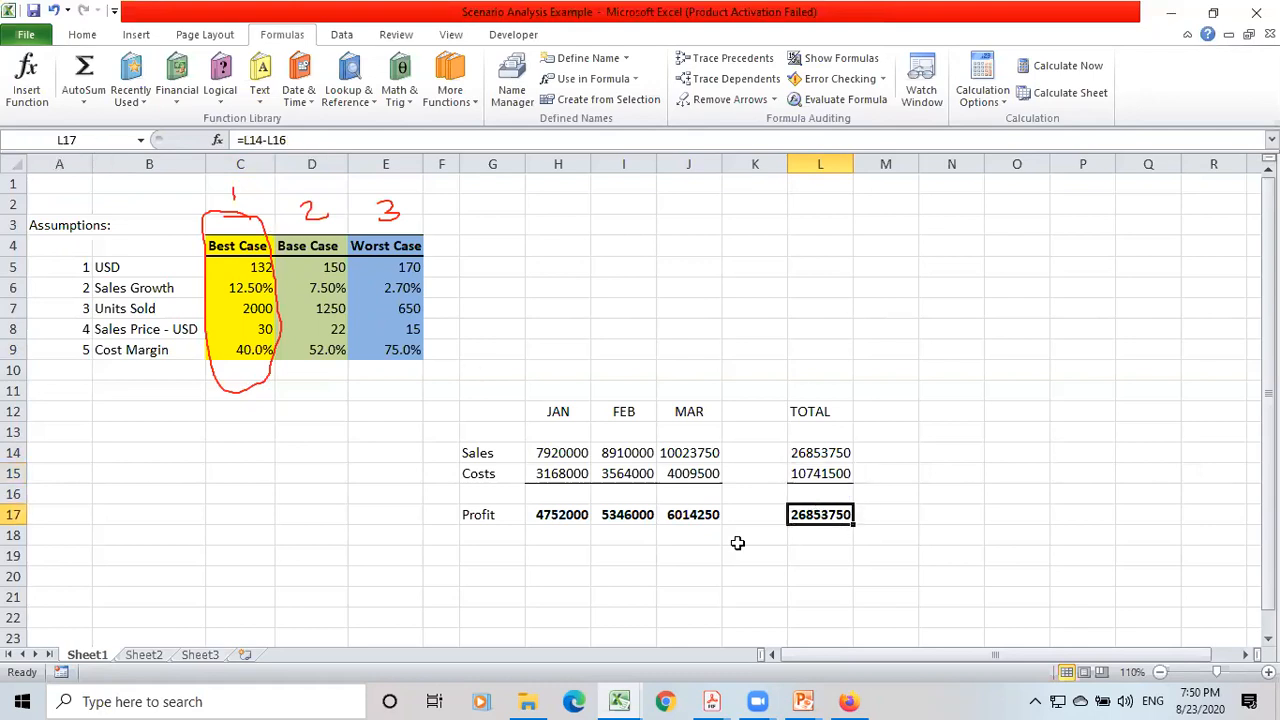
left_click(90, 137)
type("Qtr_Profit")
key("Return")
Highlight the results table from G12 to L17.
left_click(484, 417)
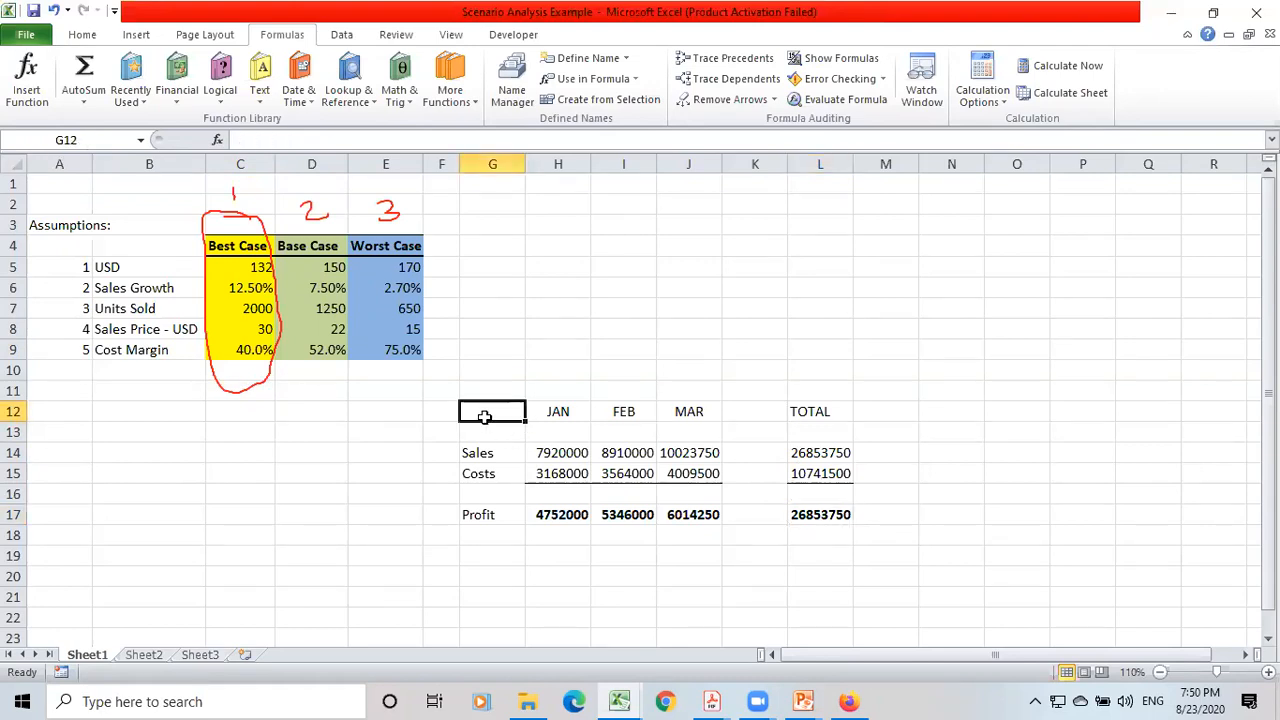
key("shift+Down")
key("shift+Down")
key("shift+Down")
key("shift+Down")
key("shift+Down")
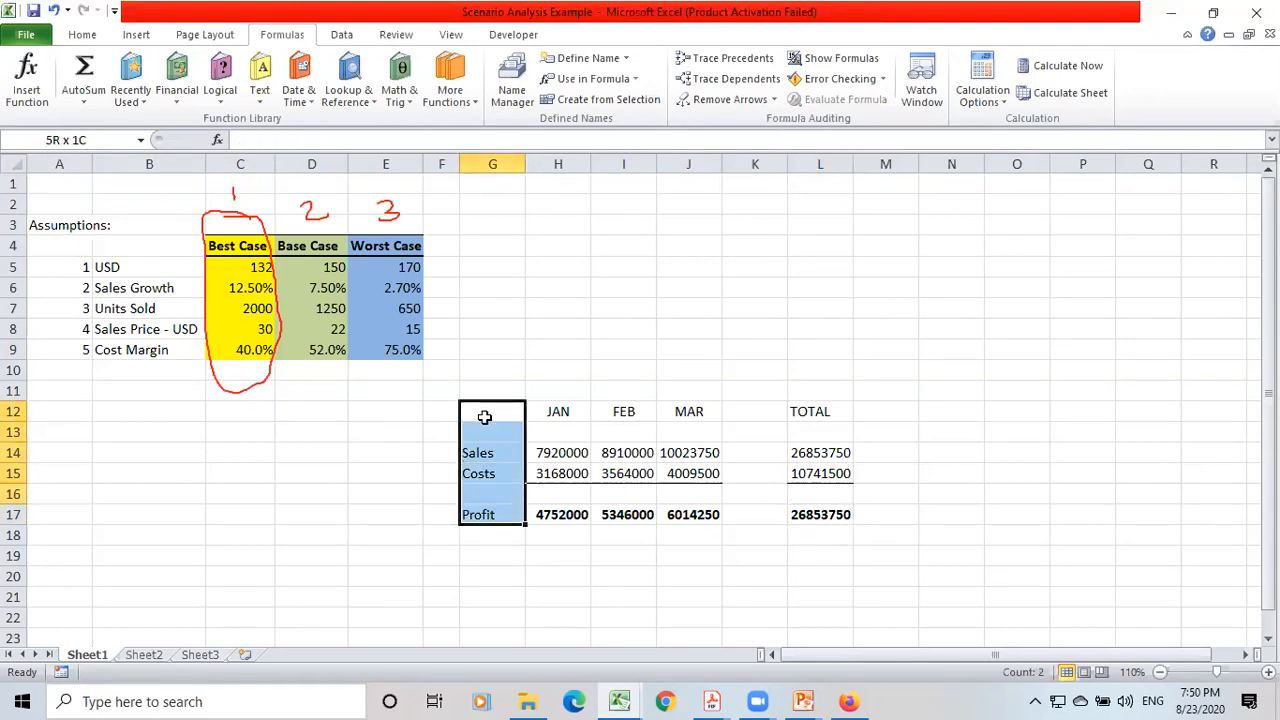
key("shift+Right")
key("shift+Right")
key("shift+Right")
key("shift+Right")
key("shift+Right")
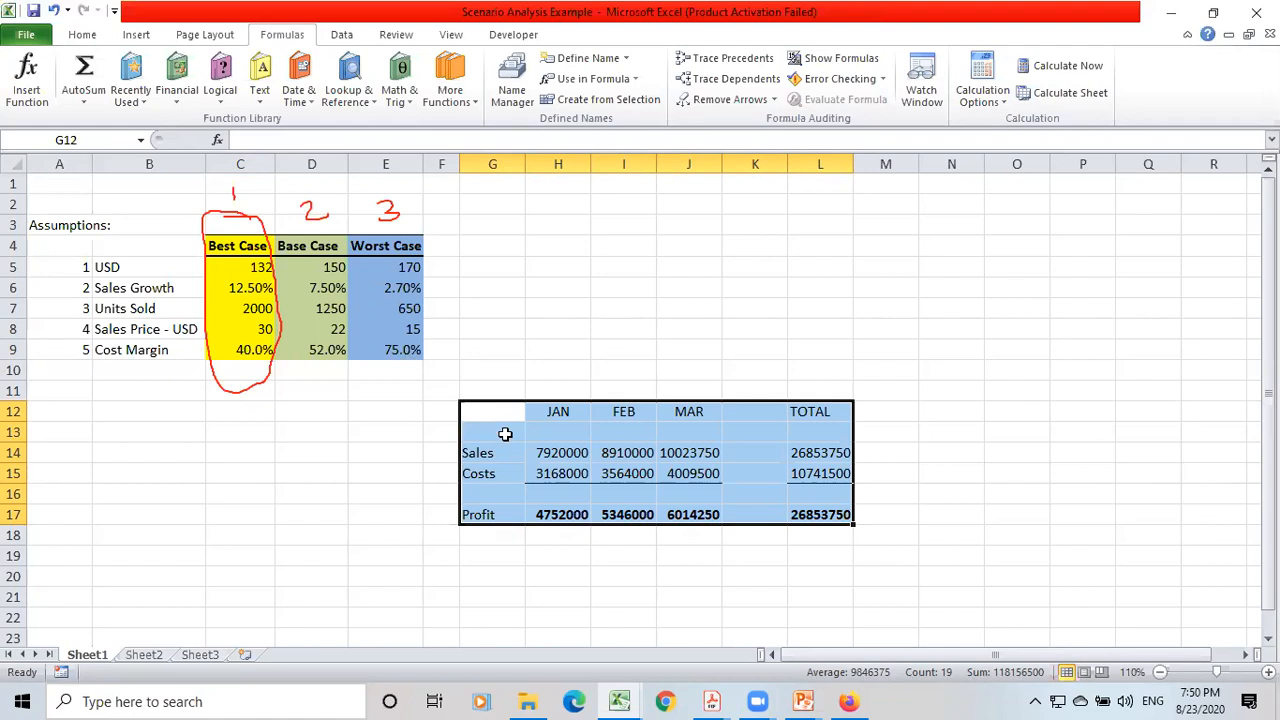
Trace the precedents of the January Sales formula in H14, and remove the arrows.
left_click(546, 455)
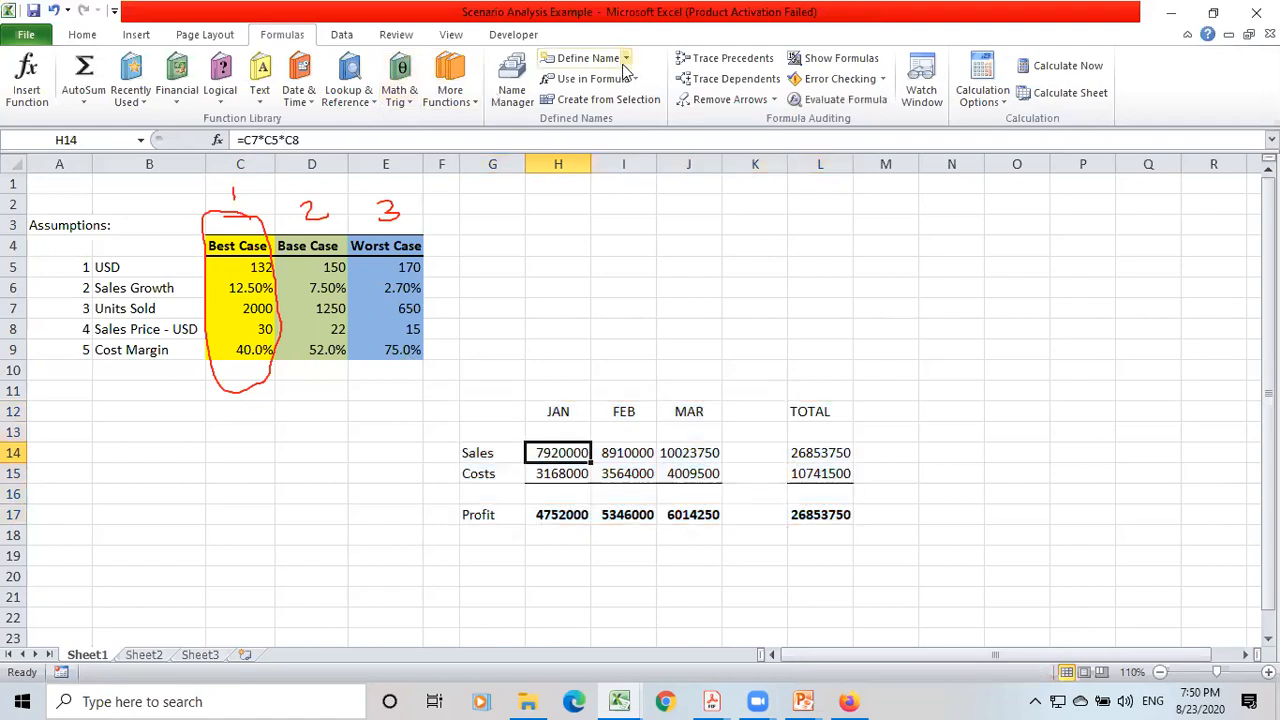
left_click(724, 62)
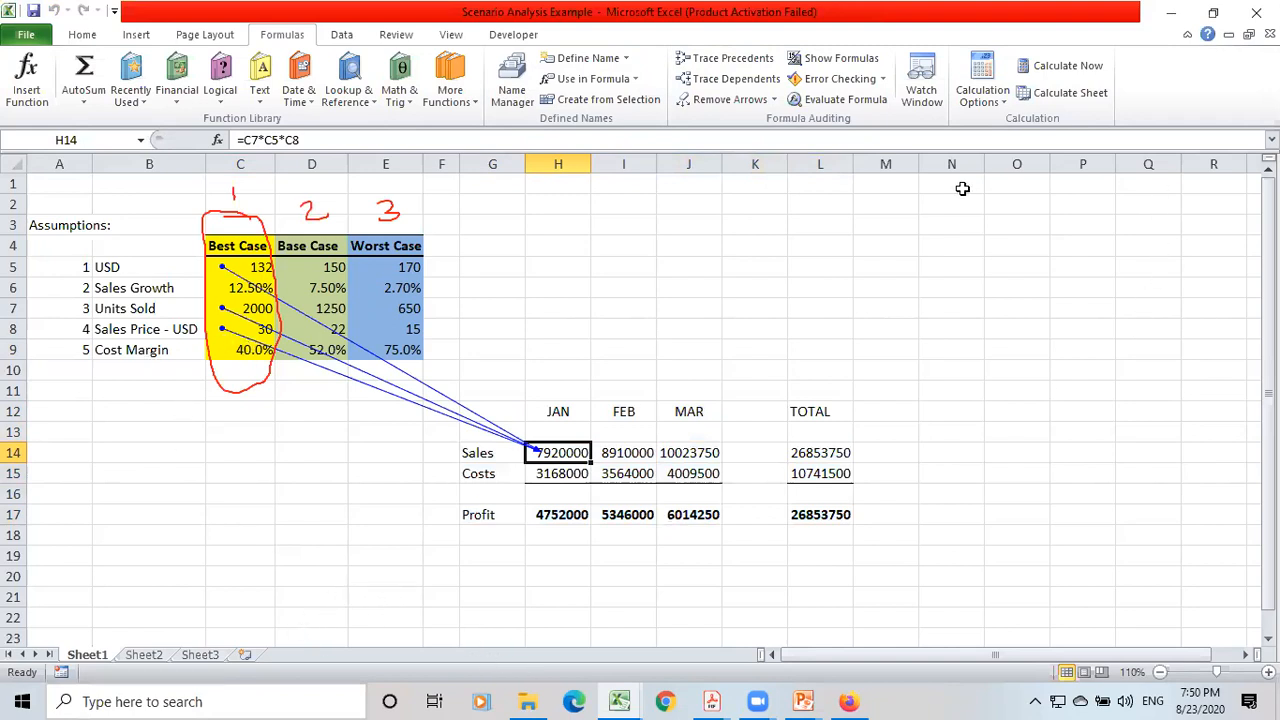
left_click(740, 99)
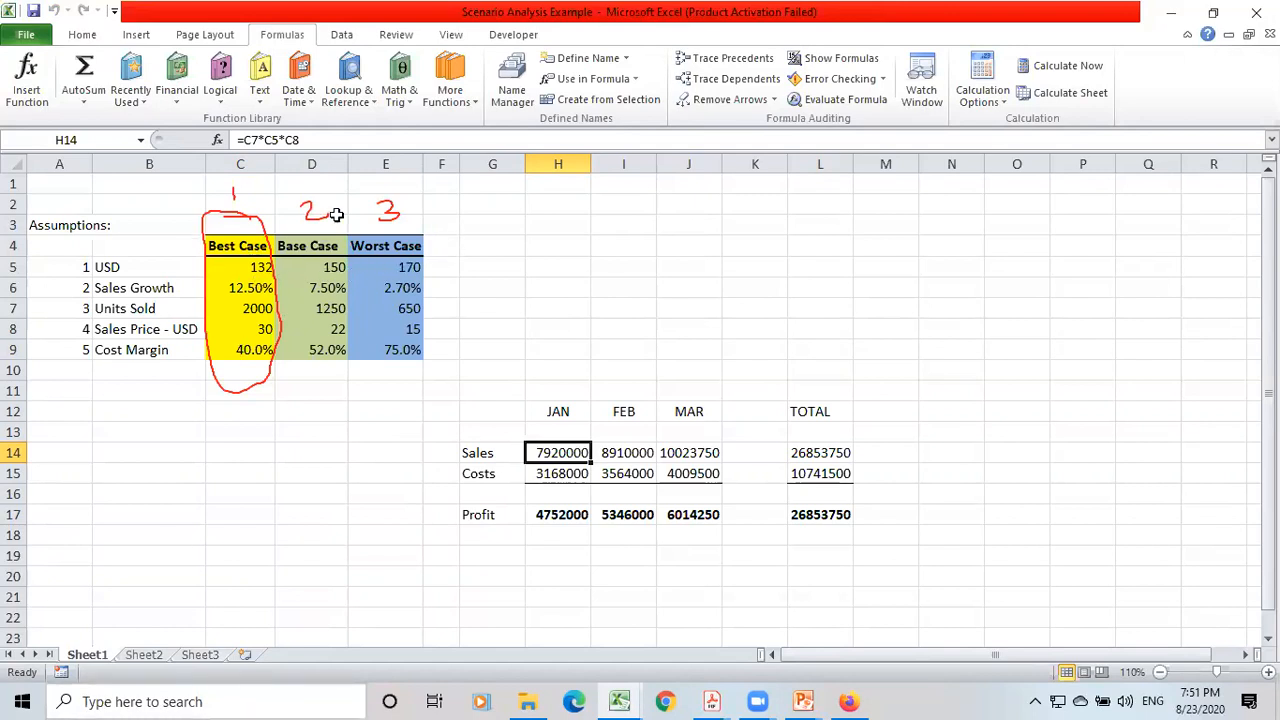
Open the Scenario Manager, move it clear of the data tables, and start a new scenario named Best Case.
left_click(341, 36)
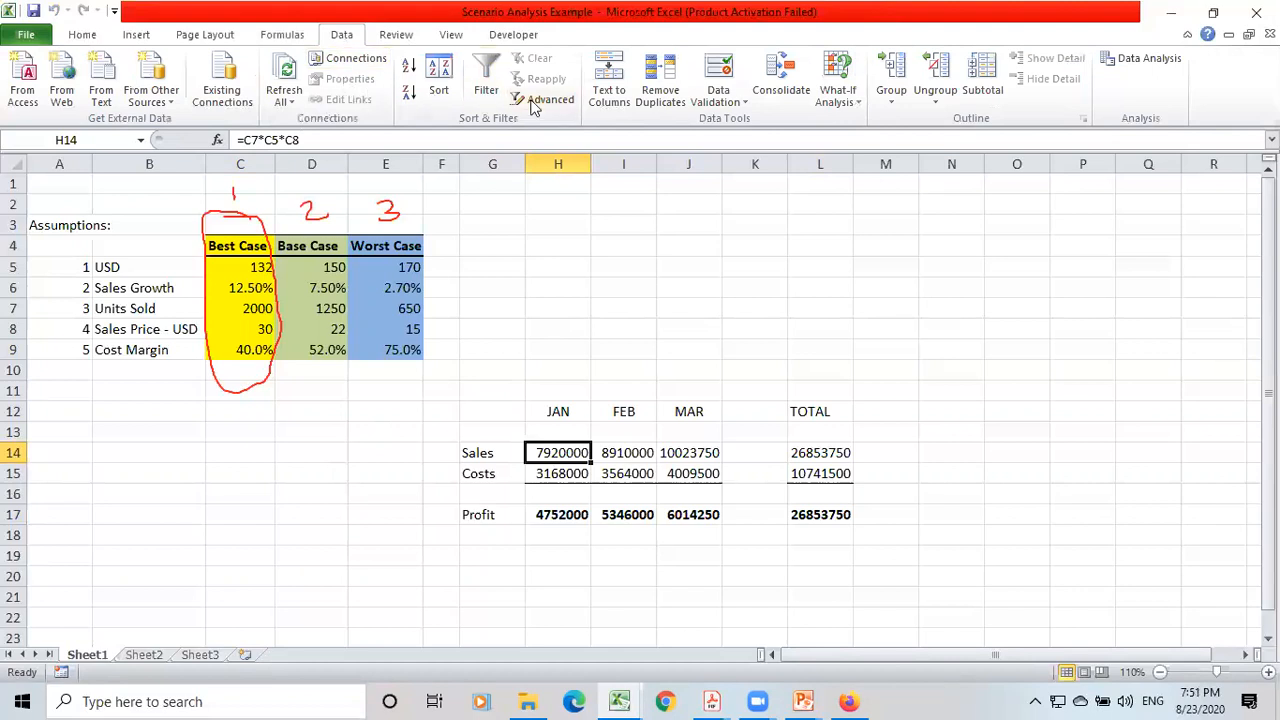
left_click(855, 104)
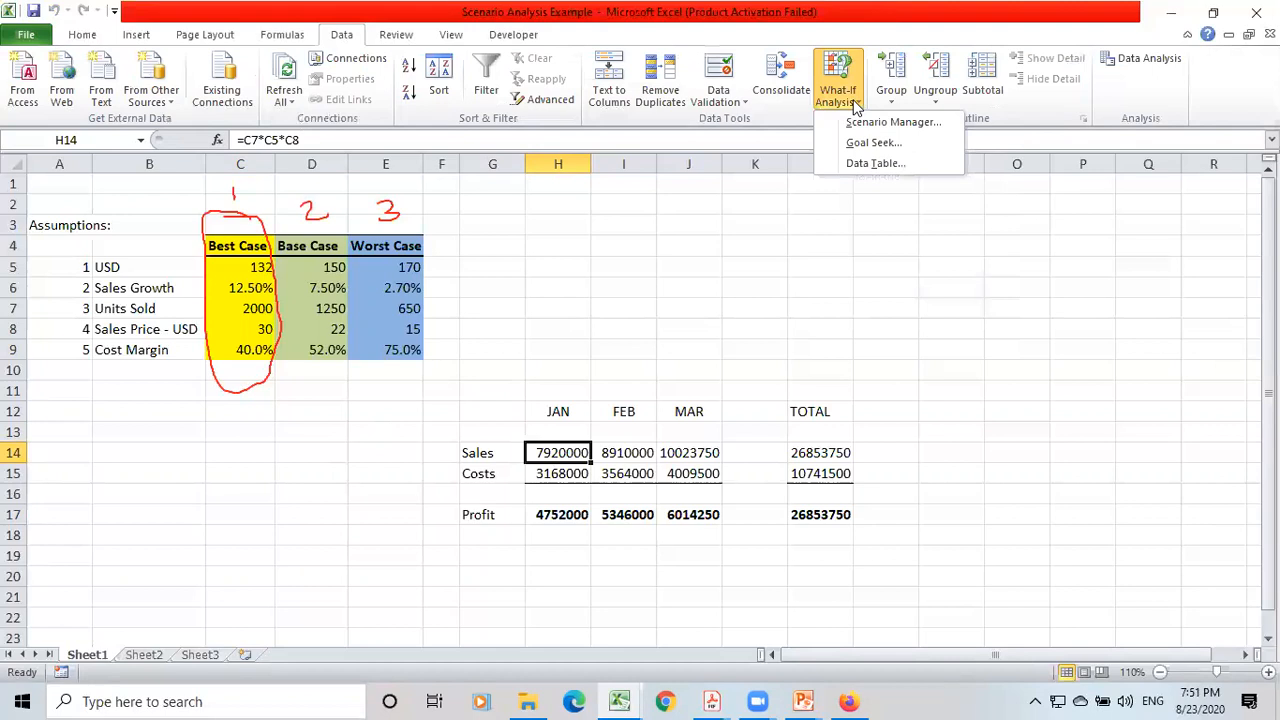
left_click(903, 127)
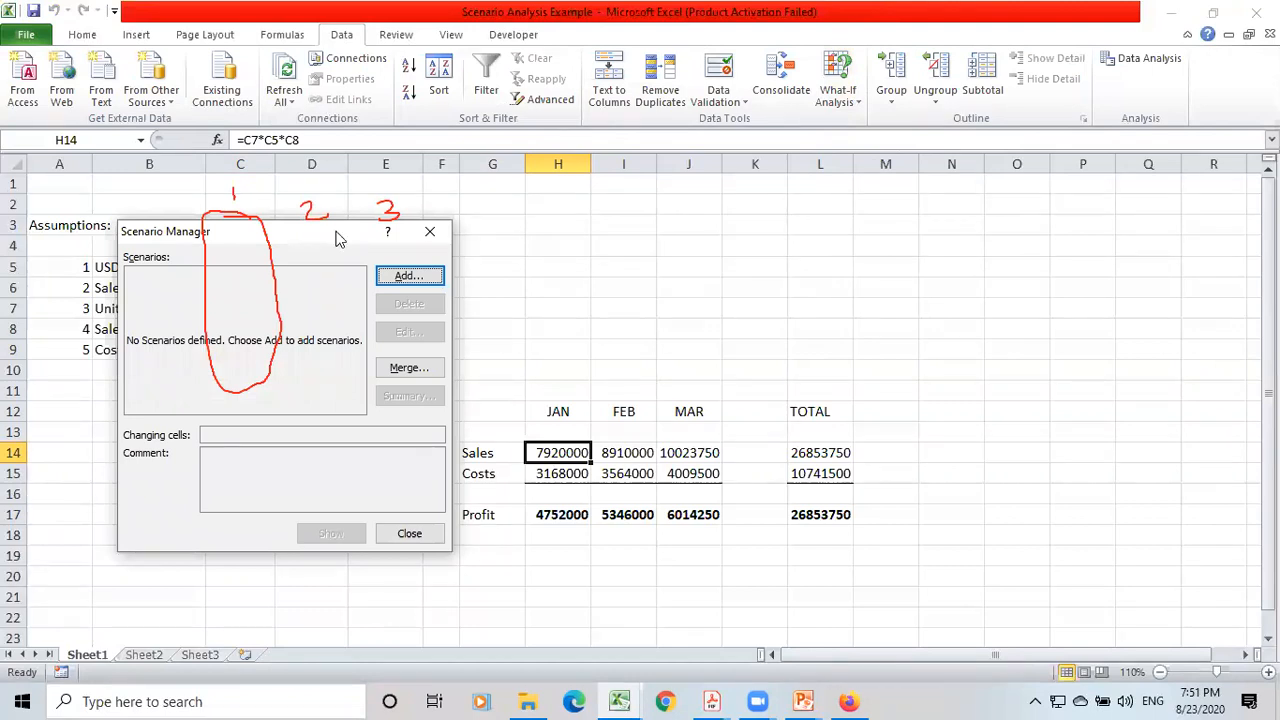
left_click_drag(337, 238, 1088, 186)
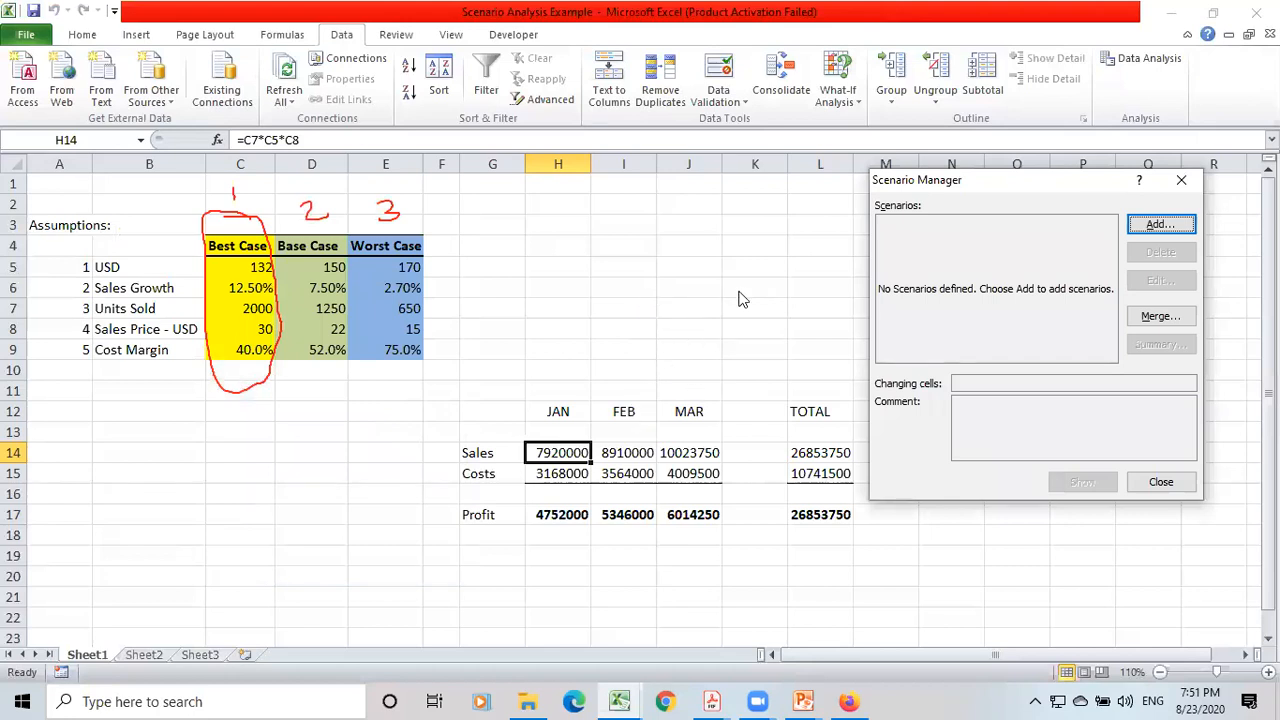
left_click(1162, 224)
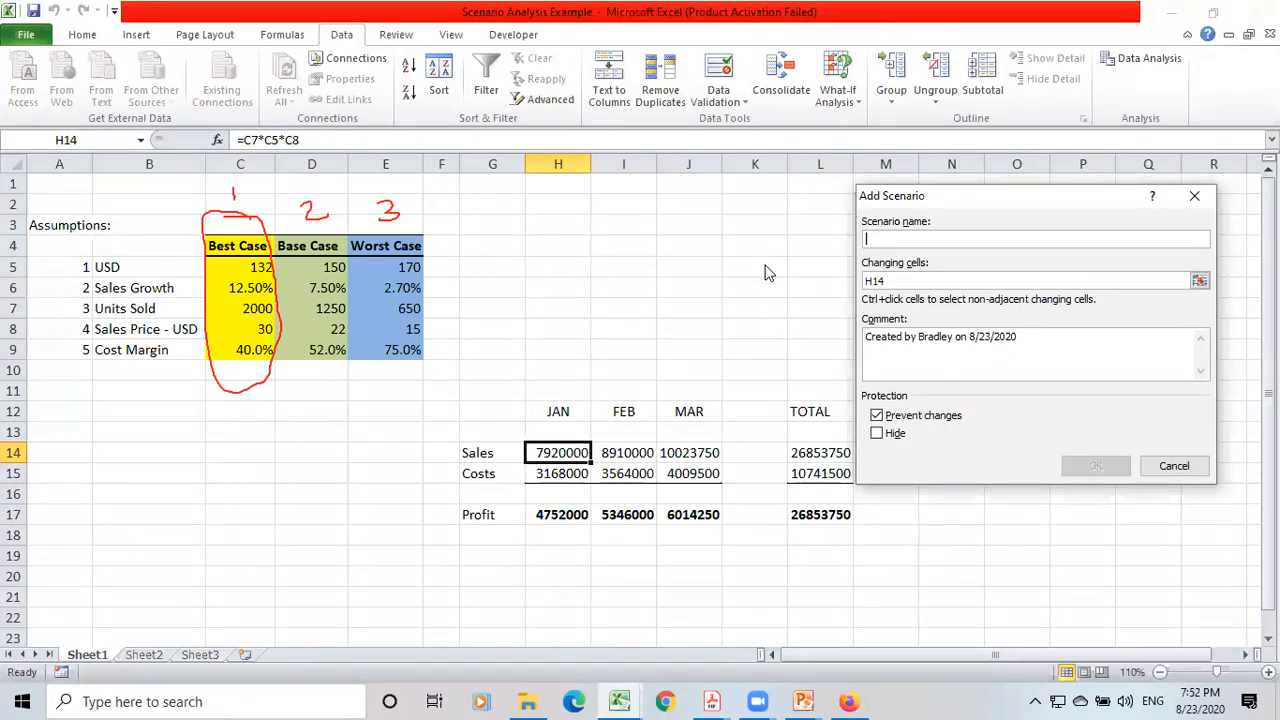
type("Best Case")
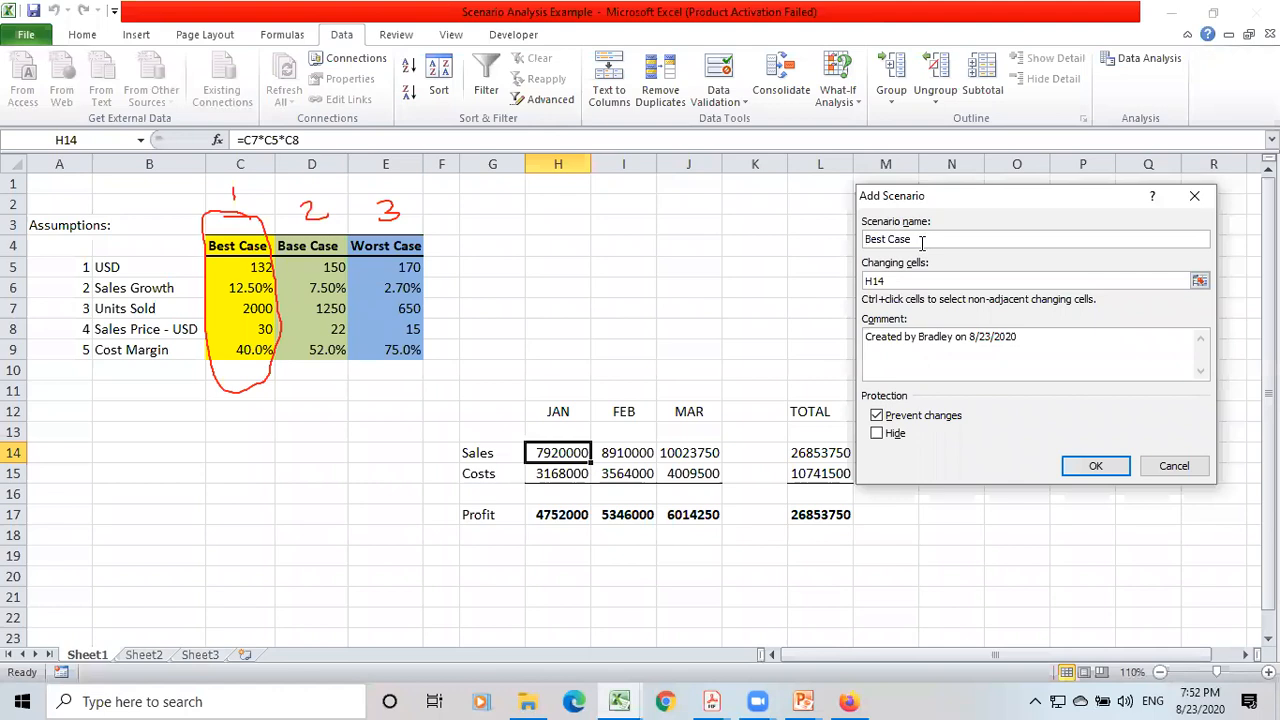
Set the Best Case scenario's changing cells to C5:C9 and save it with the values already in those cells.
left_click(903, 282)
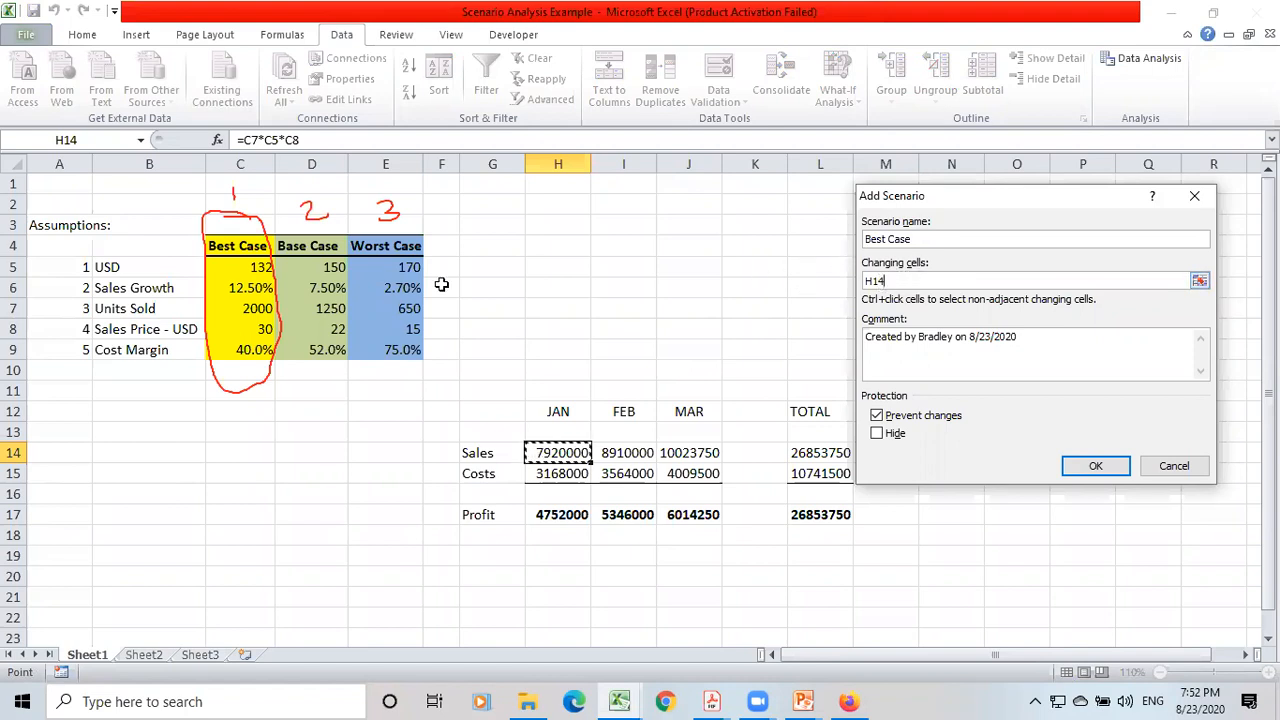
left_click(233, 262)
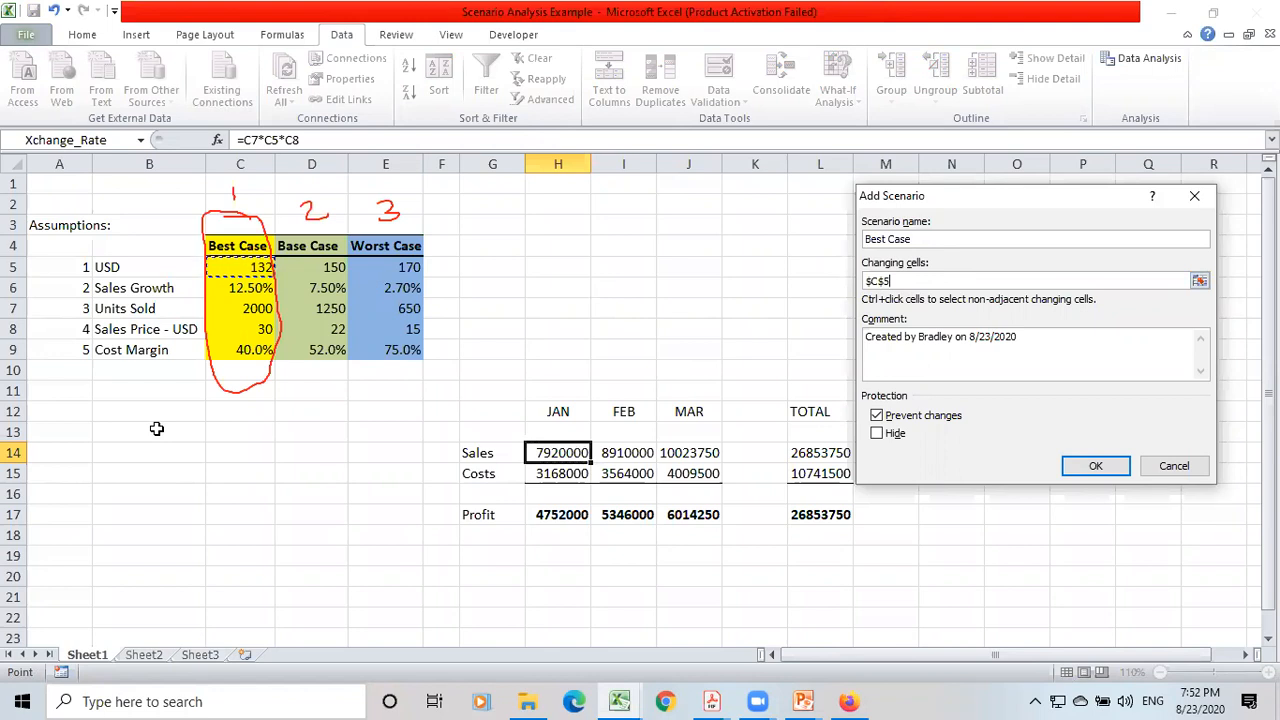
key("shift+Down")
key("shift+Down")
key("shift+Down")
key("shift+Down")
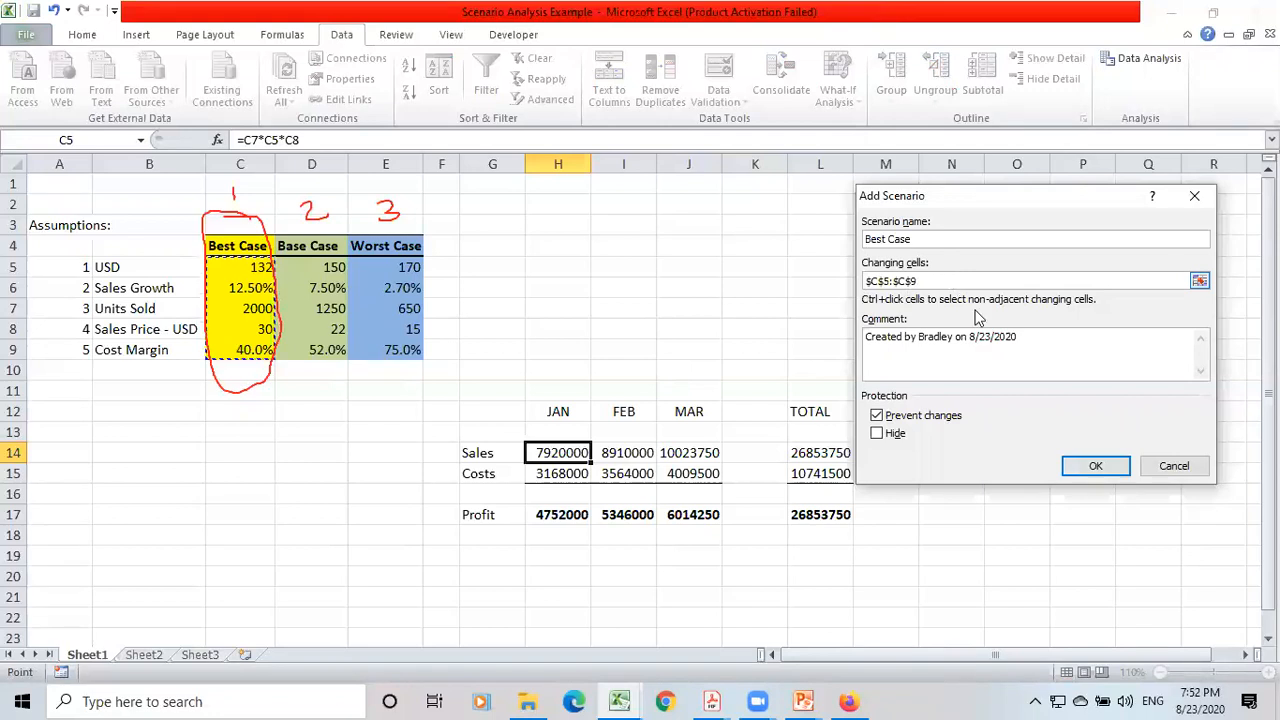
left_click(1090, 467)
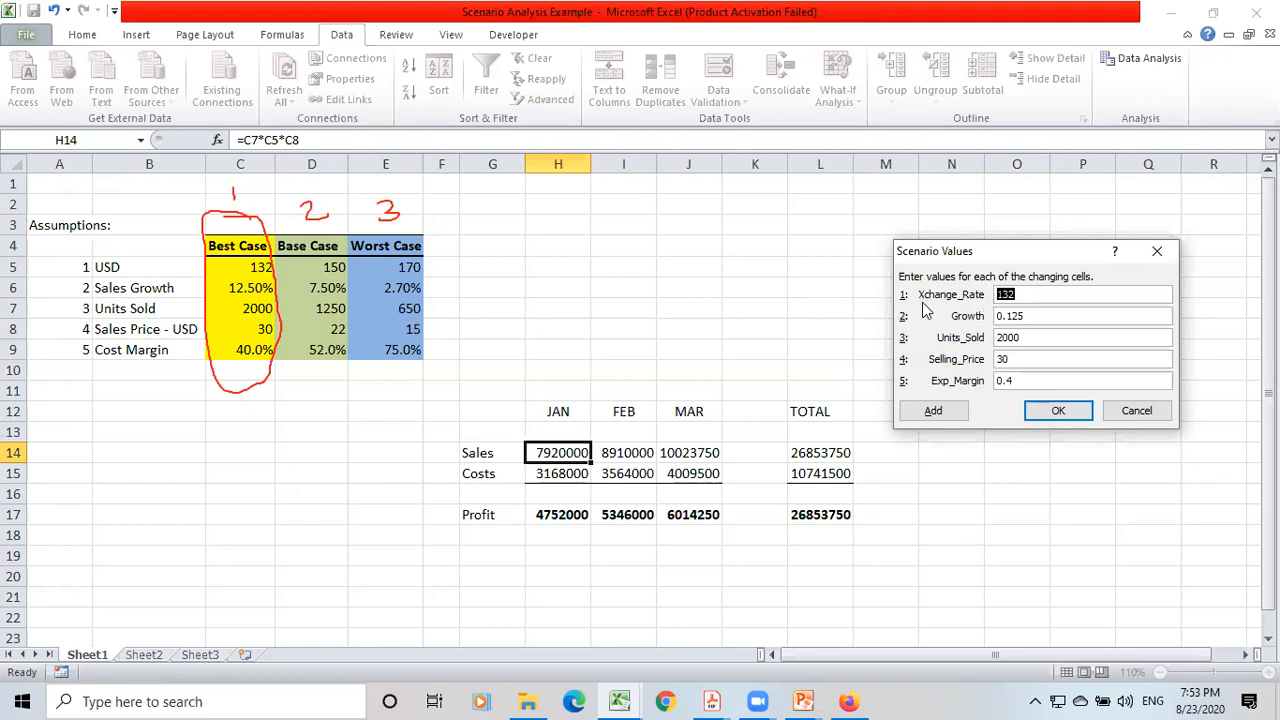
left_click(1046, 414)
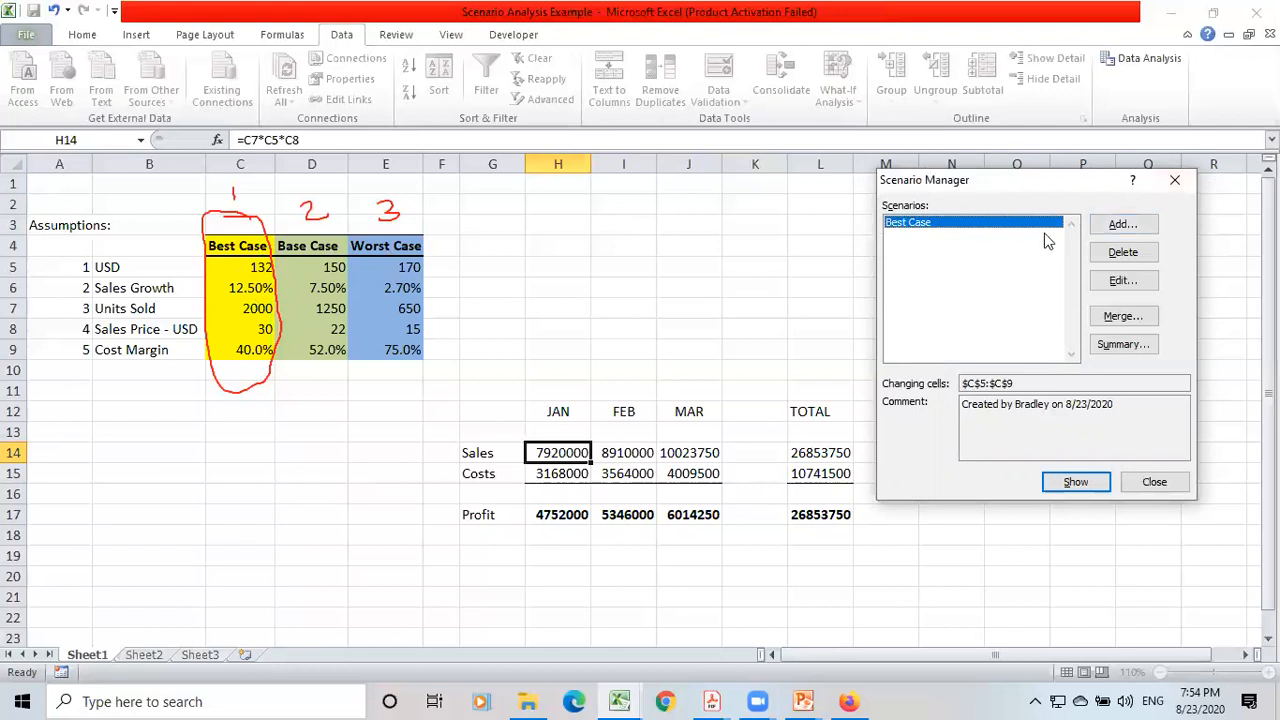
Add a Base Case scenario for C5:C9 with Xchange_Rate 150, Growth 0.075, Units_Sold 1250, Selling_Price 22 and Exp_Margin 0.52.
left_click(1118, 226)
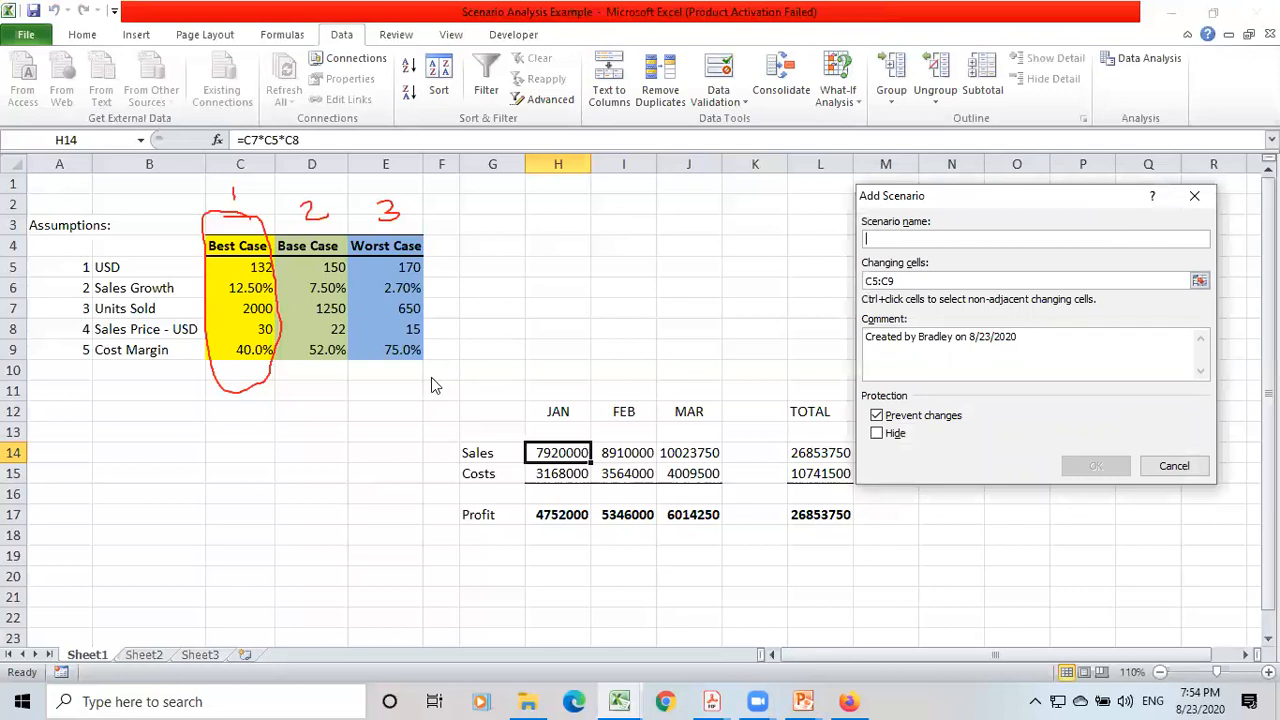
type("Base Case")
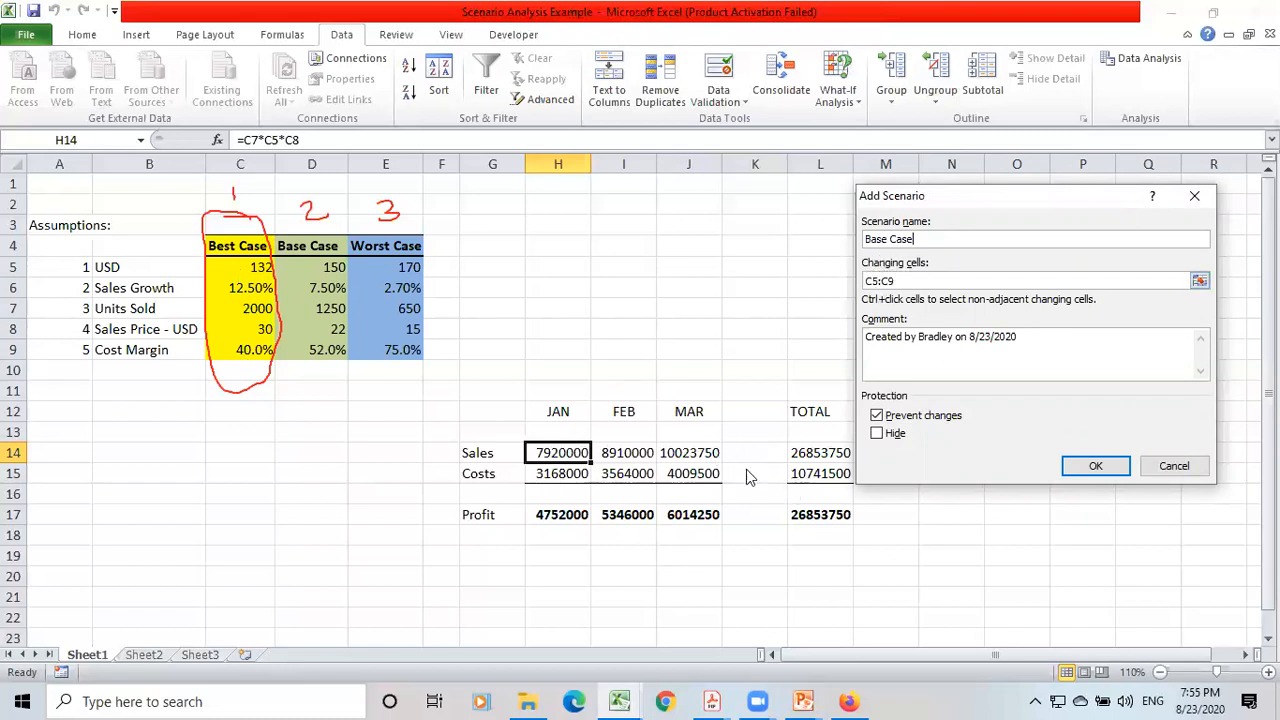
left_click(1090, 467)
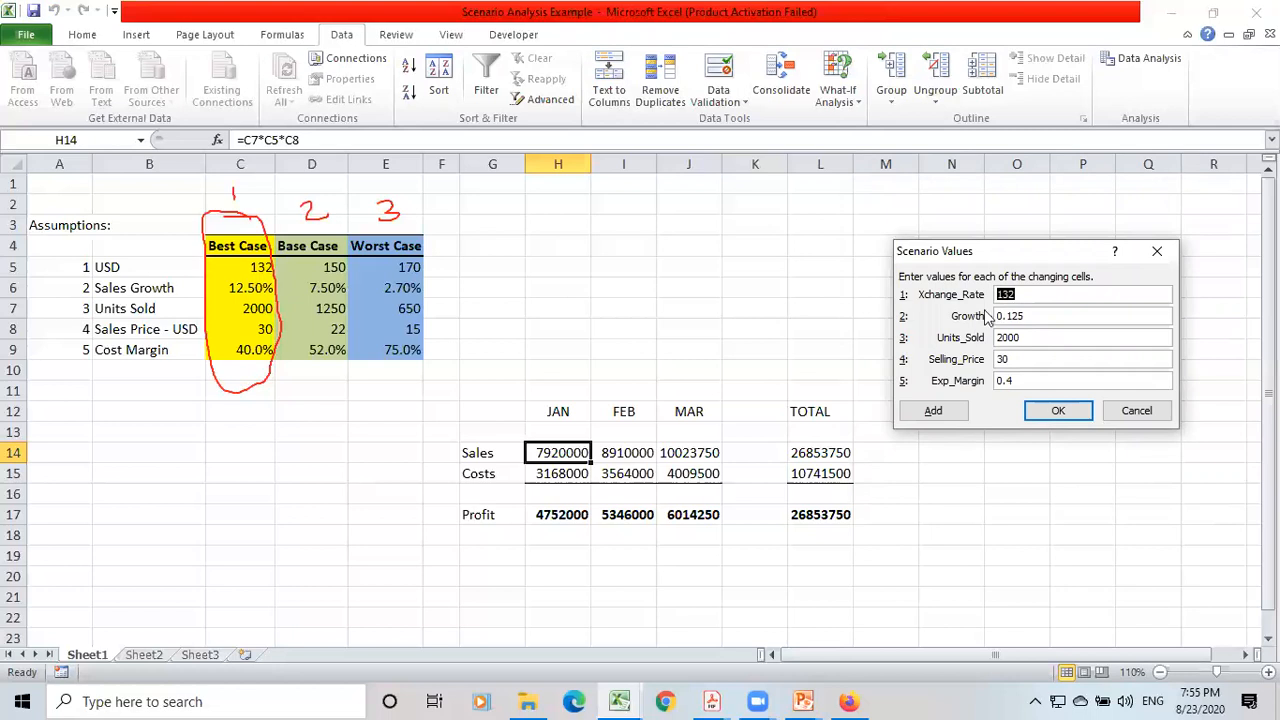
type("150")
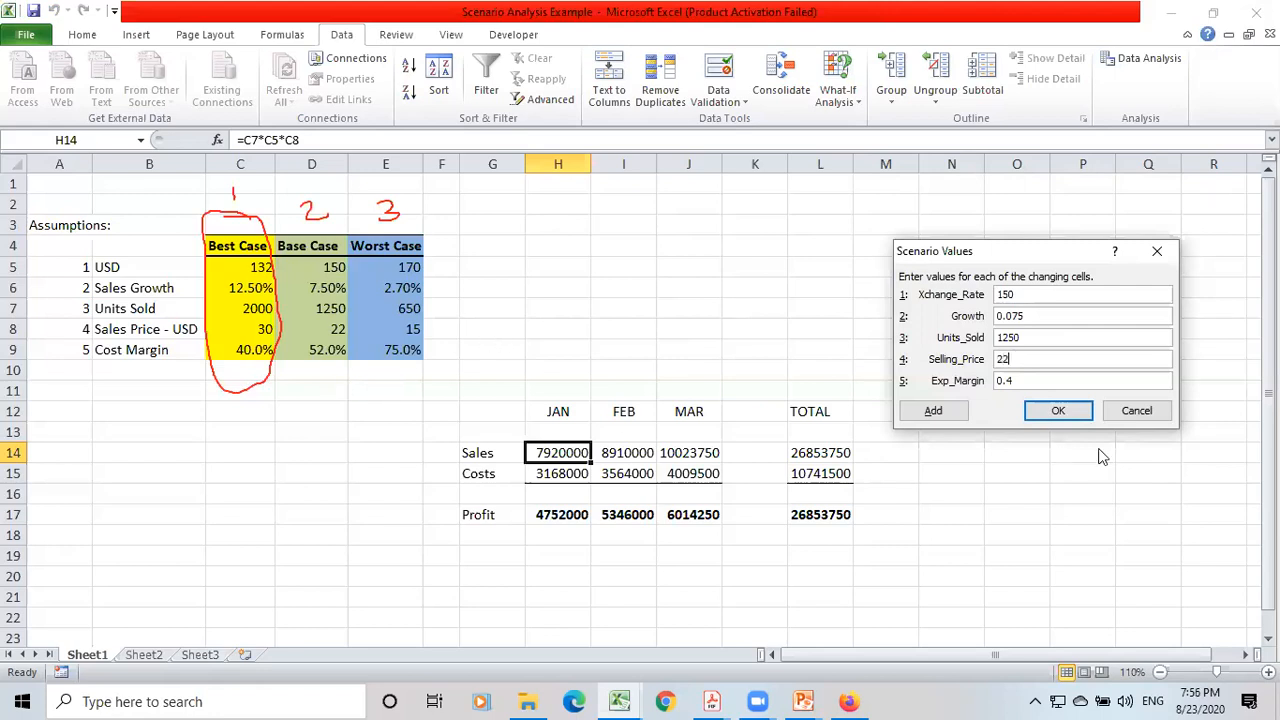
left_click(1045, 379)
key("BackSpace")
type("52")
left_click(1050, 411)
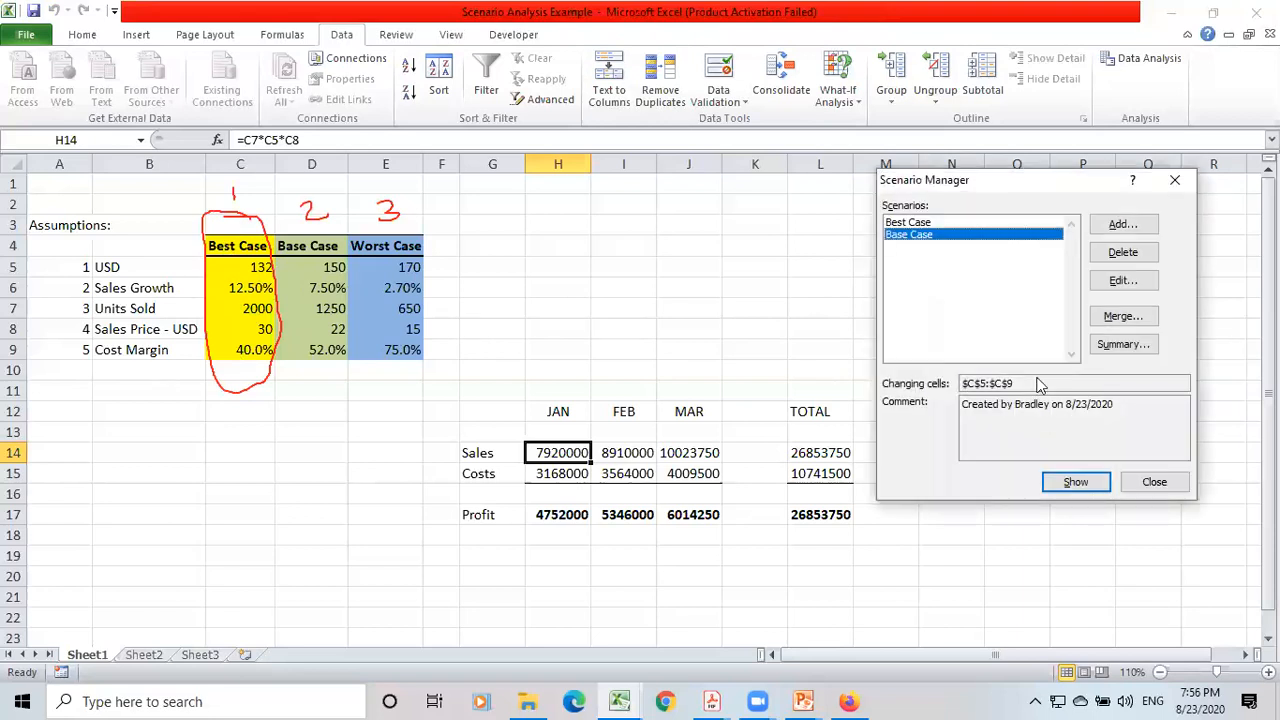
Review the values stored in the Best Case scenario and accept them without changes.
left_click(899, 224)
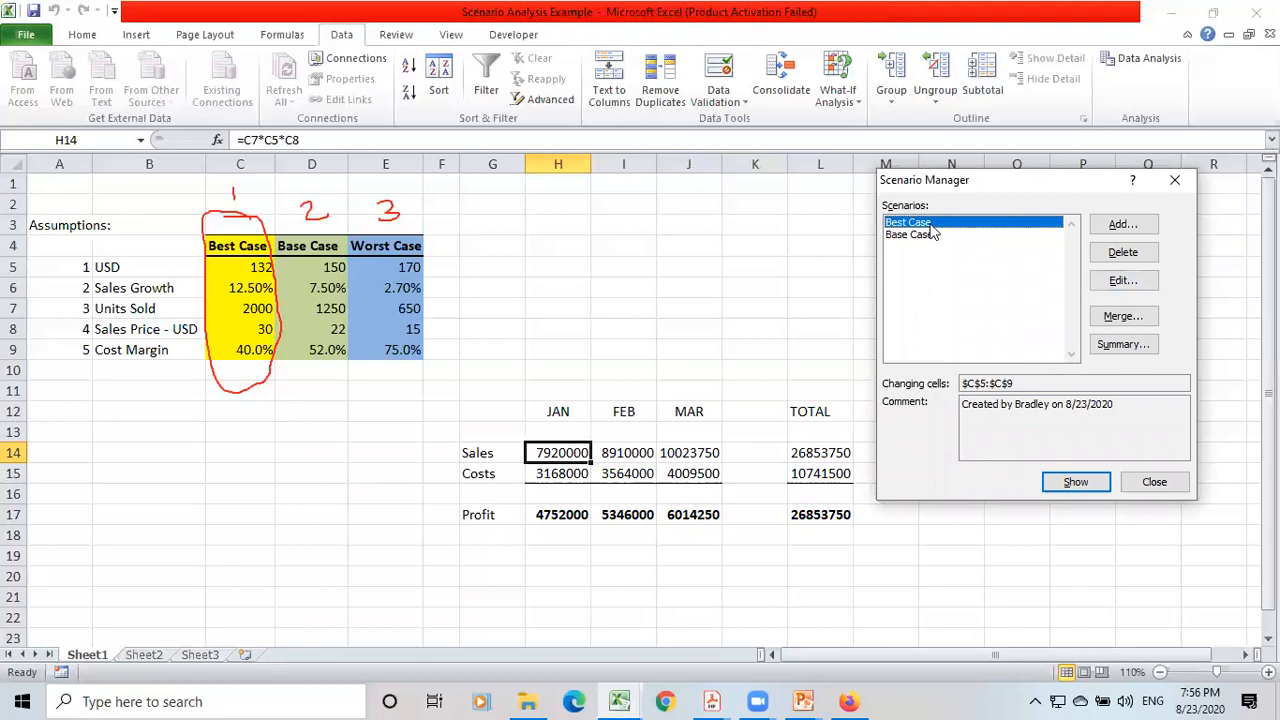
left_click(1122, 280)
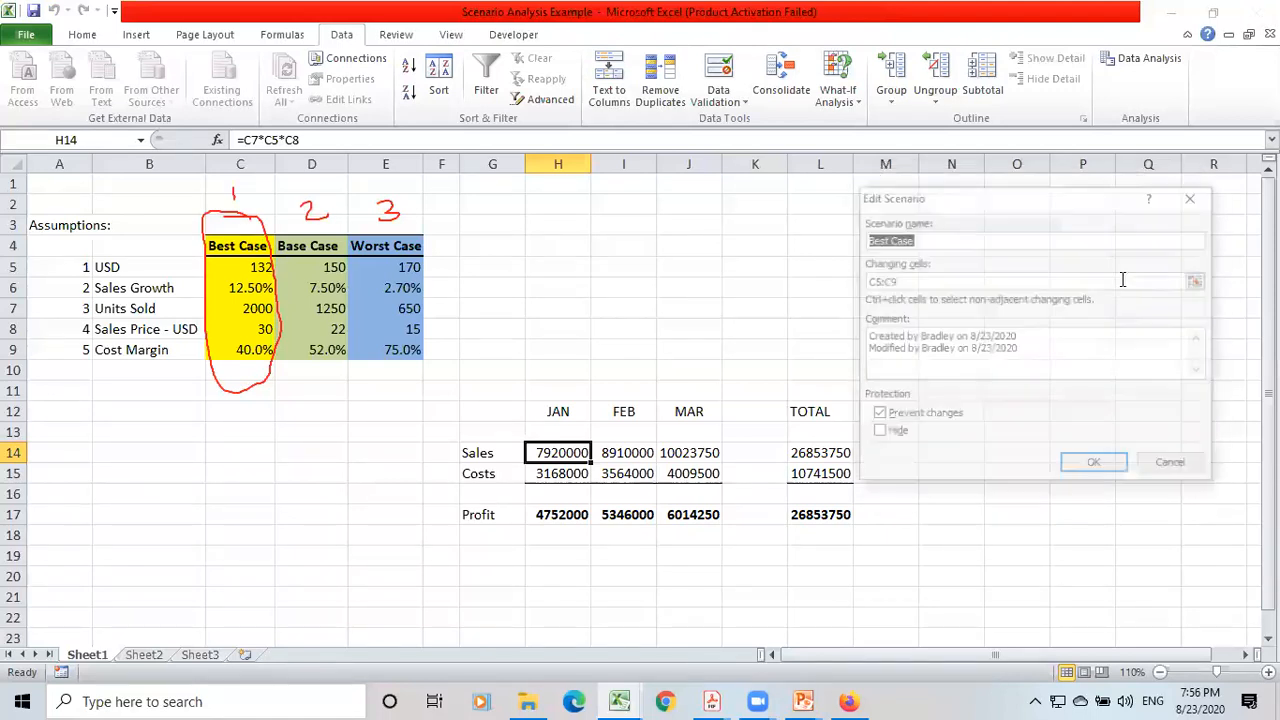
left_click(1092, 464)
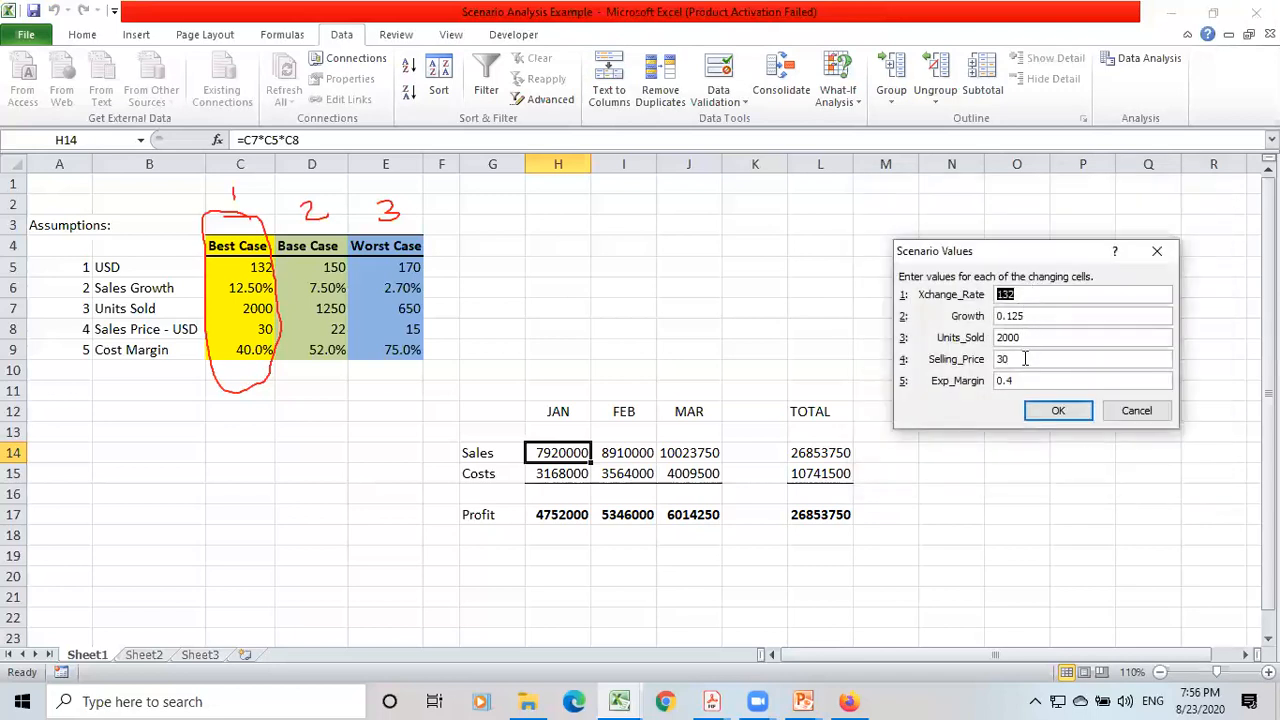
left_click(1055, 410)
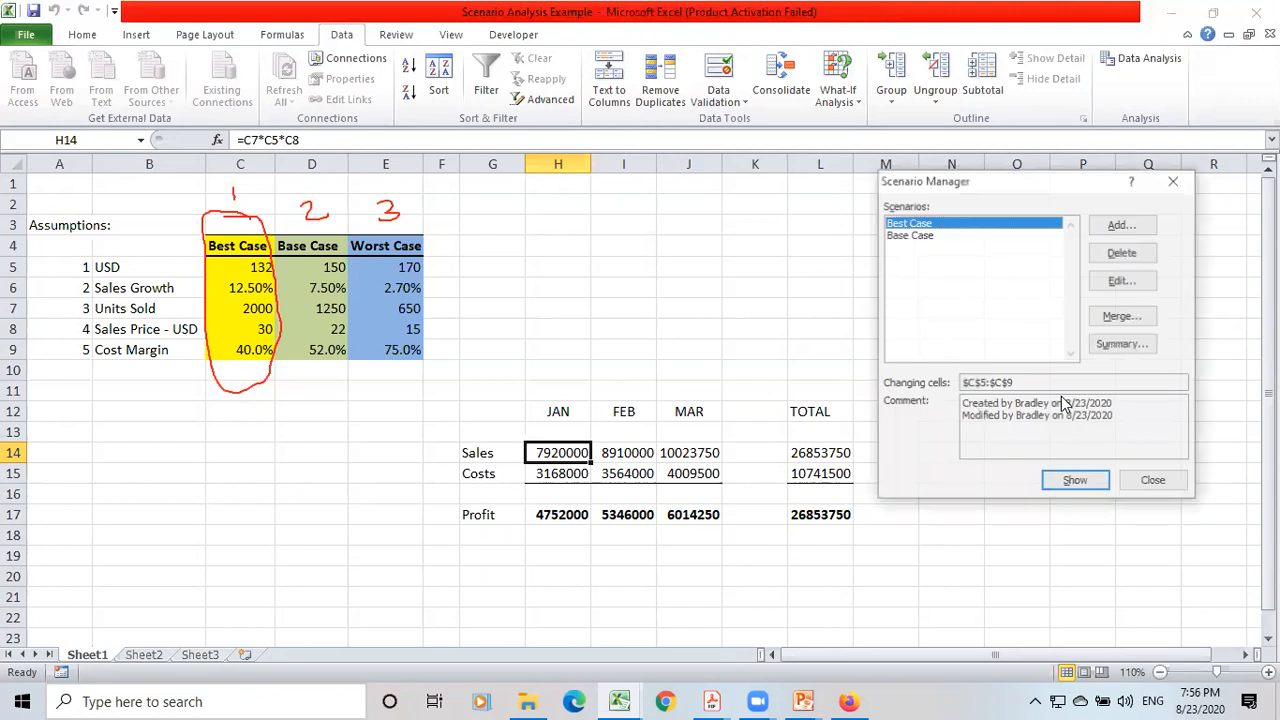
Apply the Base Case scenario to the worksheet and check its stored values.
double_click(905, 236)
left_click(1113, 280)
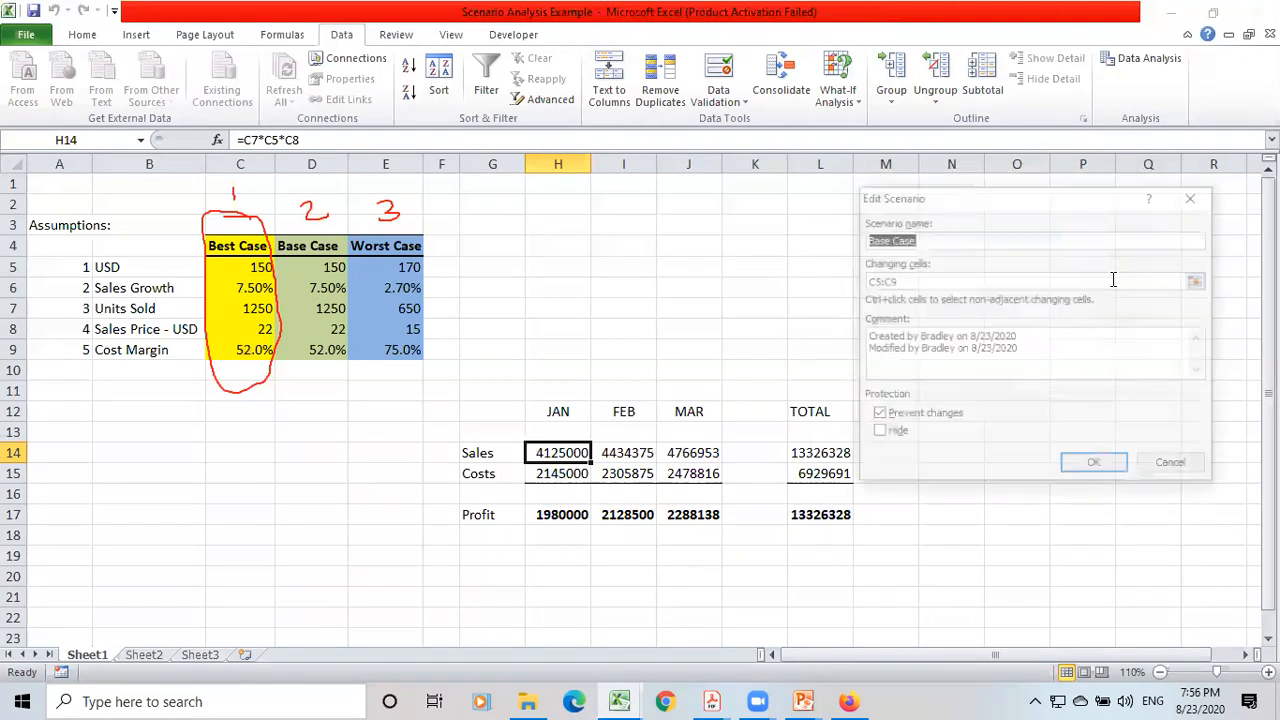
left_click(1093, 462)
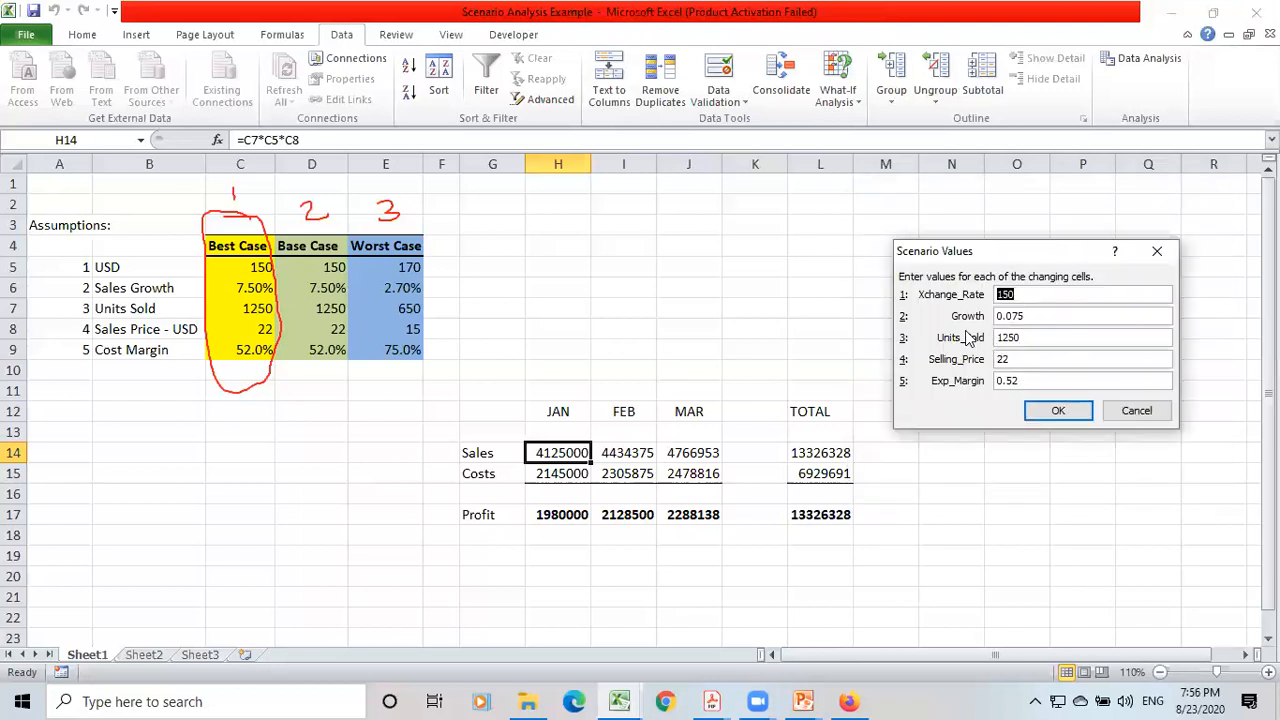
left_click(1058, 410)
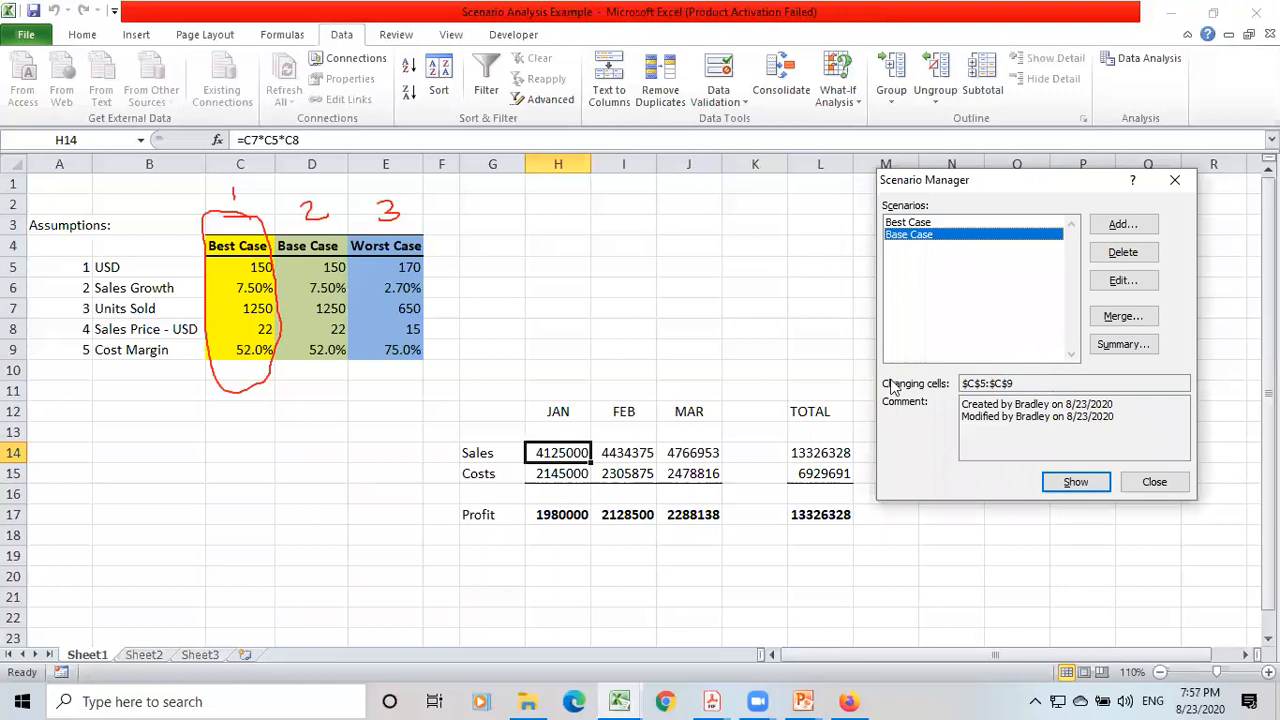
Add a Worst Case scenario for C5:C9 with Xchange_Rate 170, Growth 2.70%, Units_Sold 650, Selling_Price 15 and Exp_Margin 75%.
left_click(1122, 230)
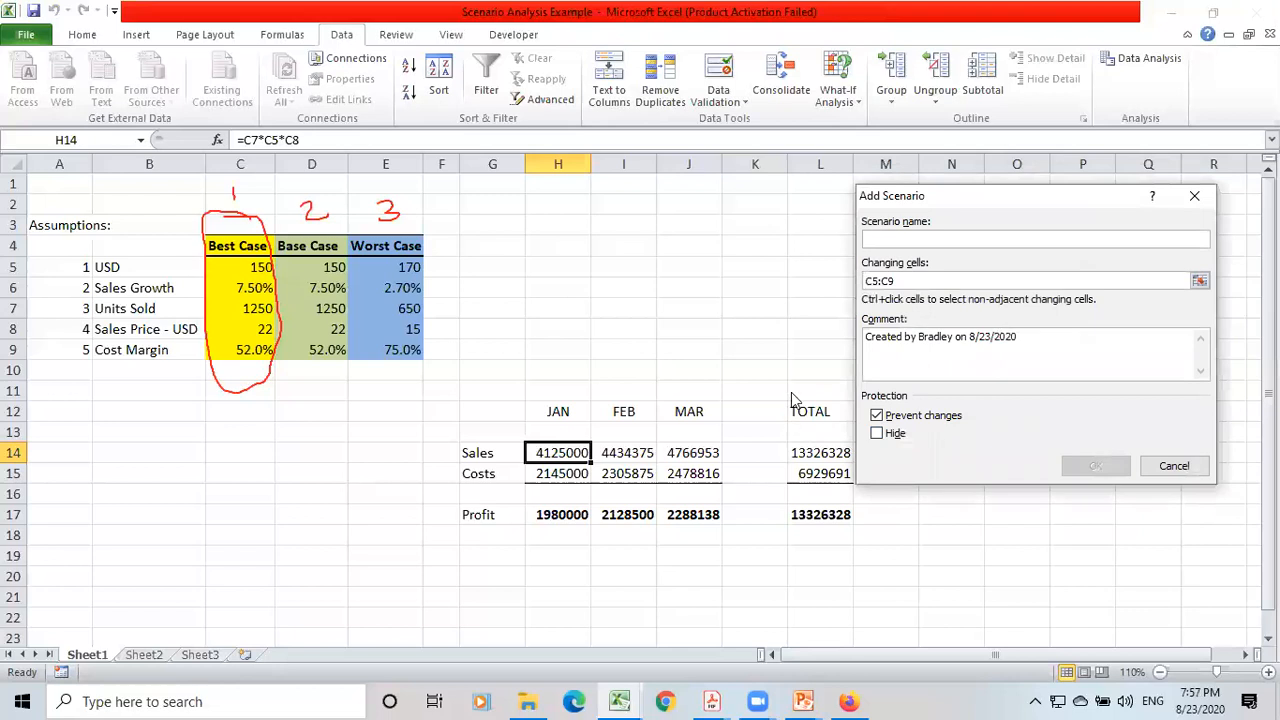
type("Worst Case")
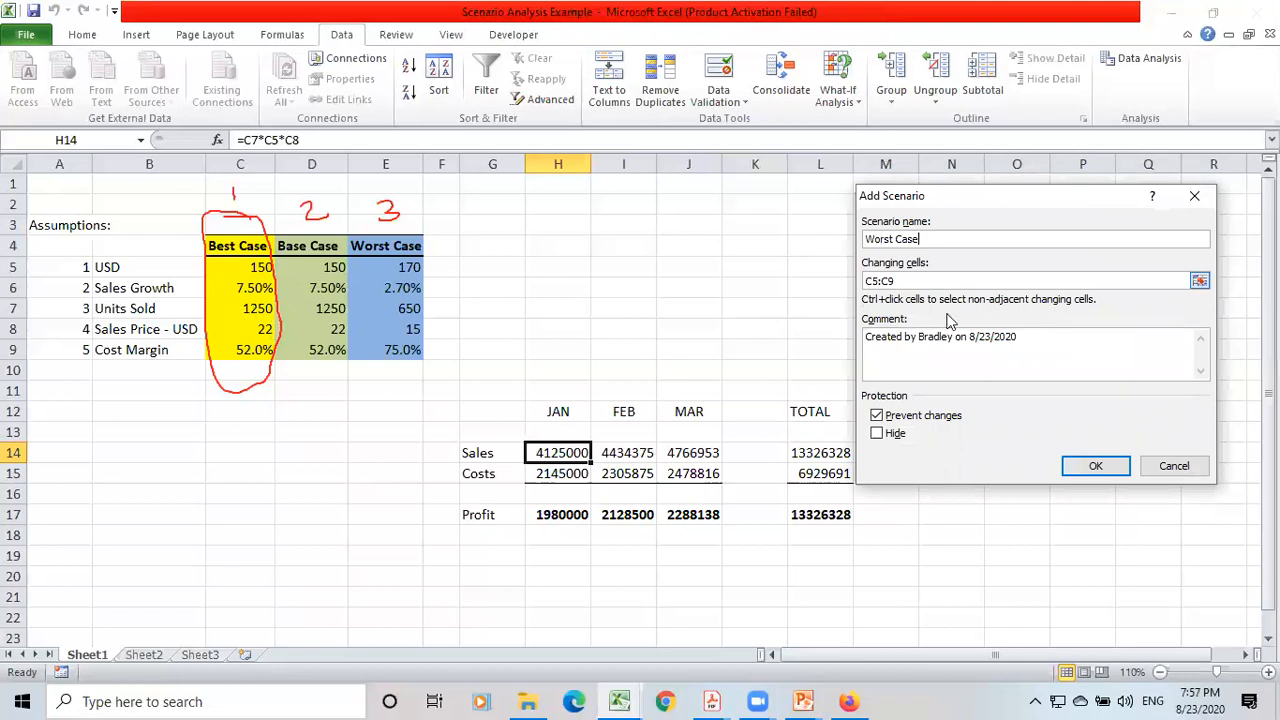
left_click(1096, 468)
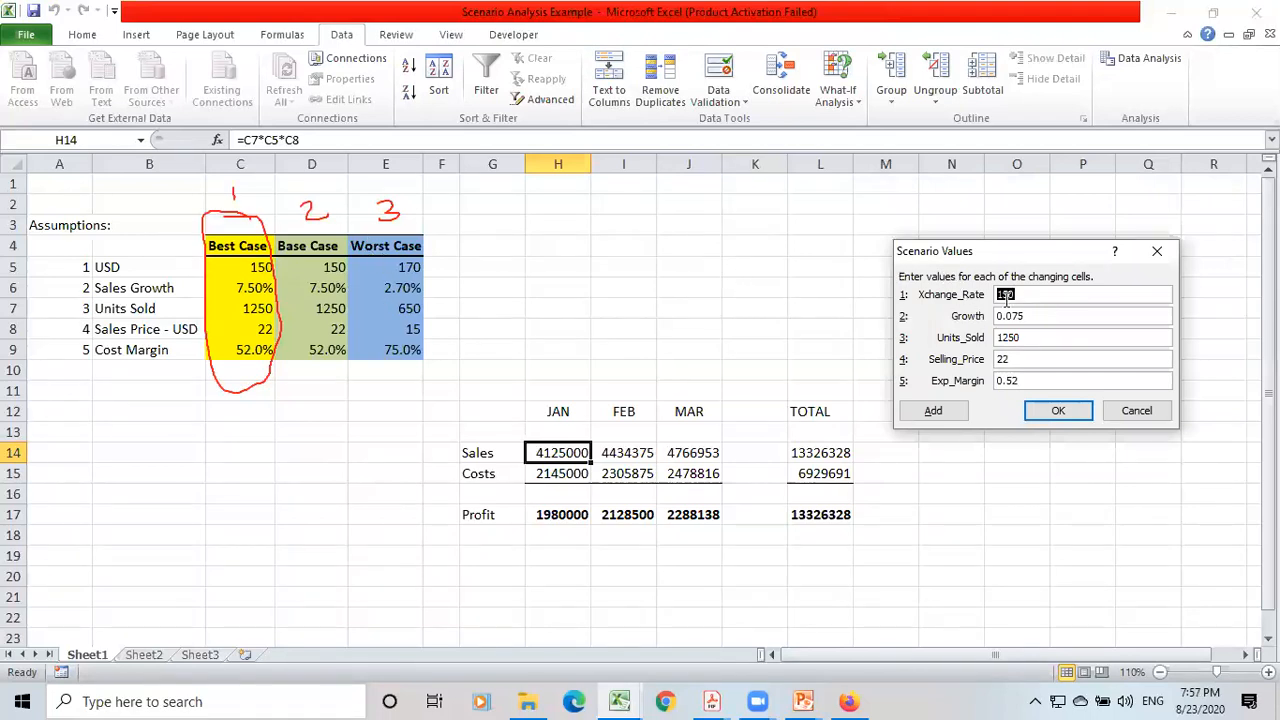
type("1")
key("BackSpace")
key("BackSpace")
left_click(1050, 413)
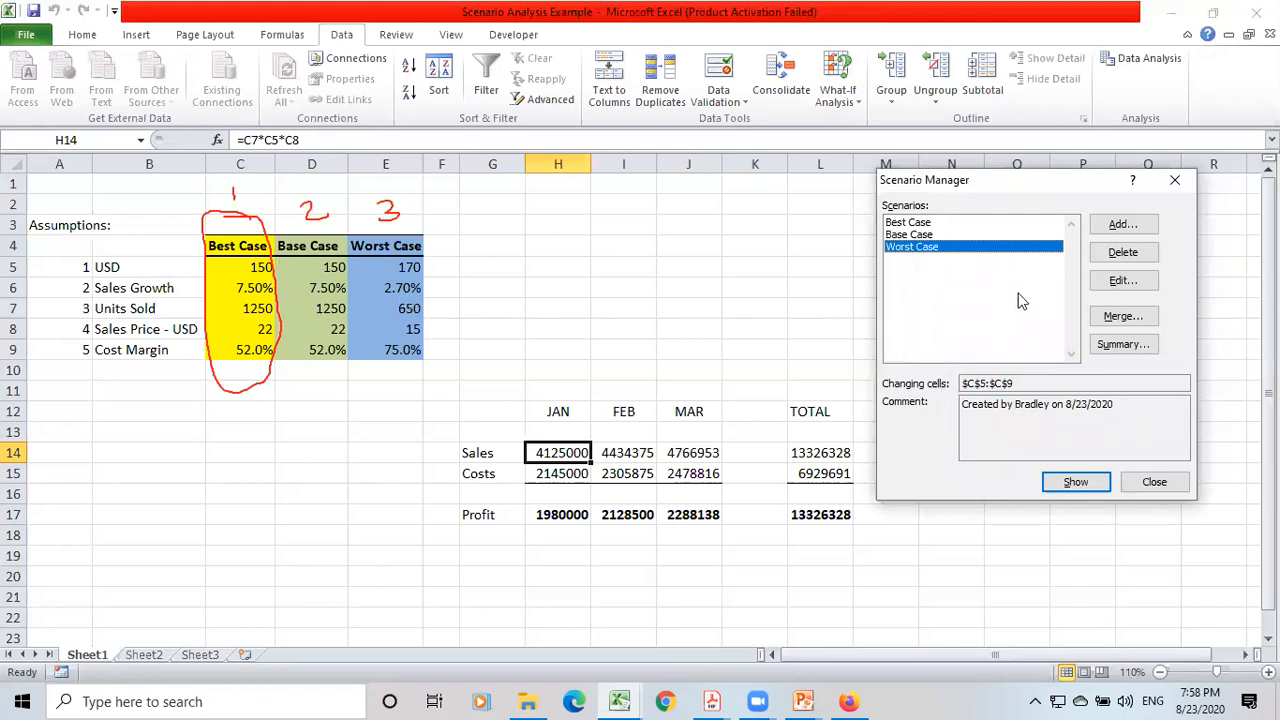
Generate a scenario summary report with the total Sales, Costs and Profit cells L14, L15 and L17 as result cells.
left_click(1110, 349)
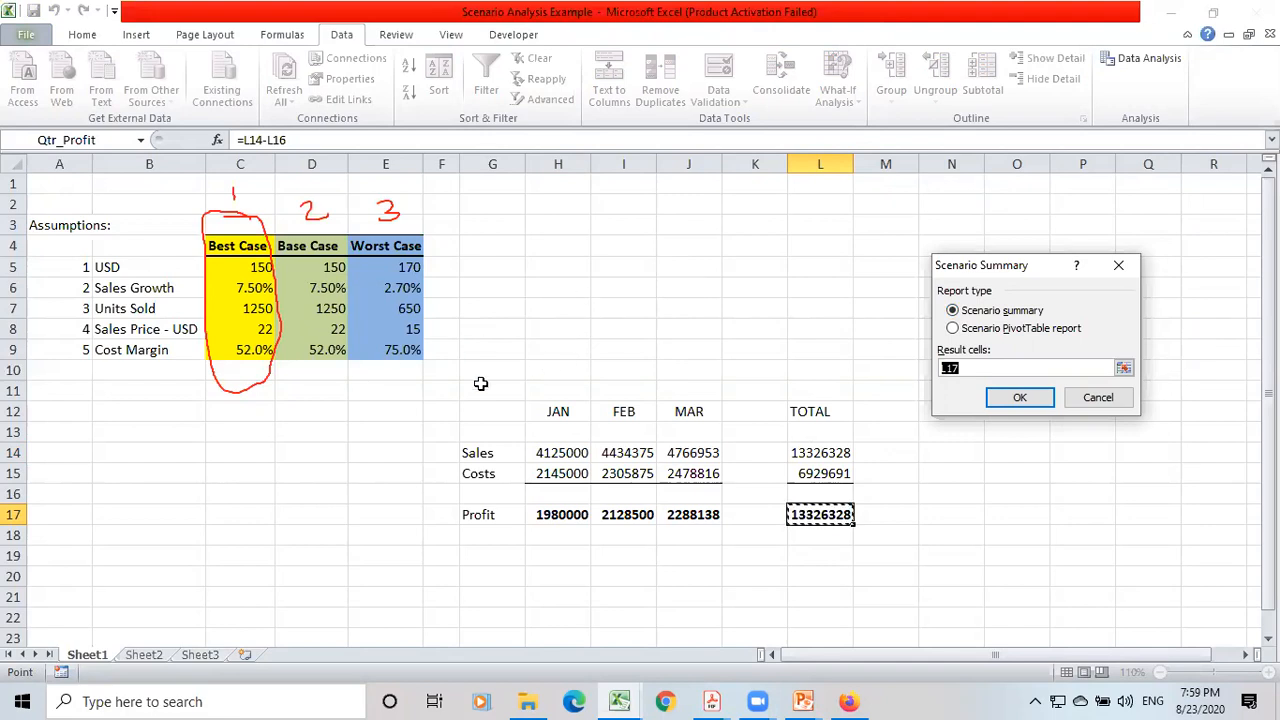
left_click(818, 451)
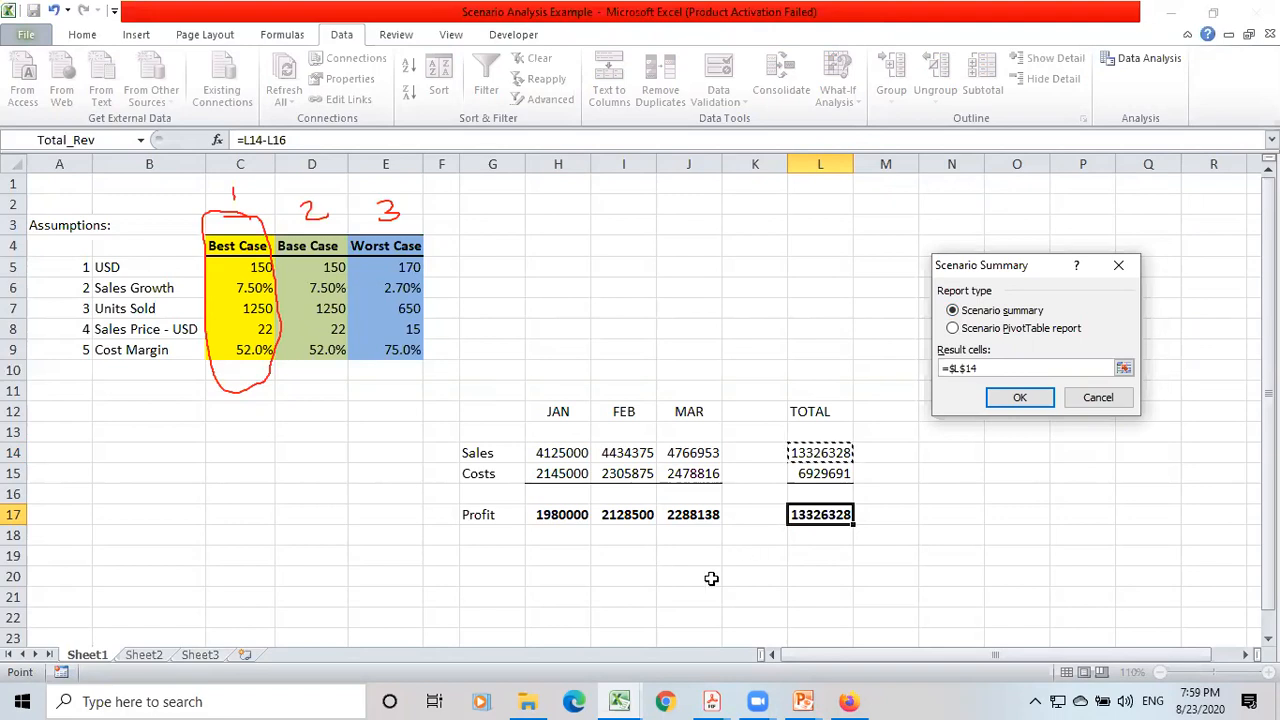
type(",")
left_click(819, 474)
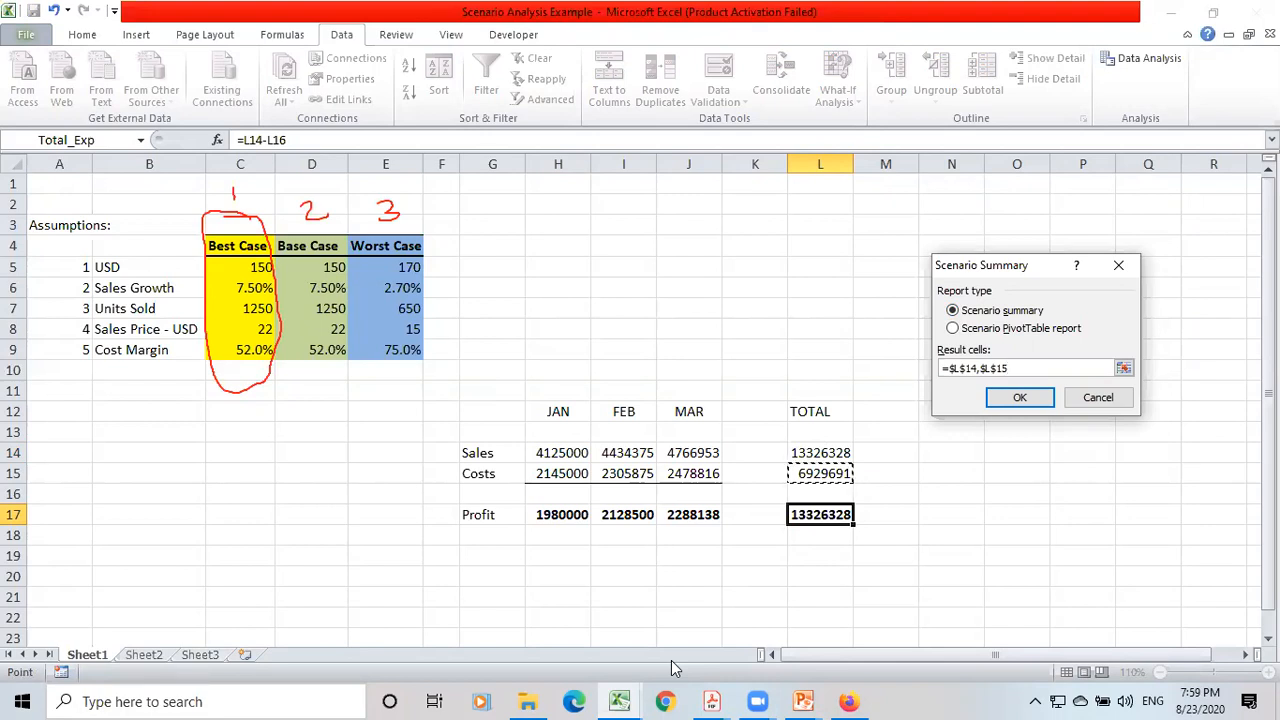
type(",")
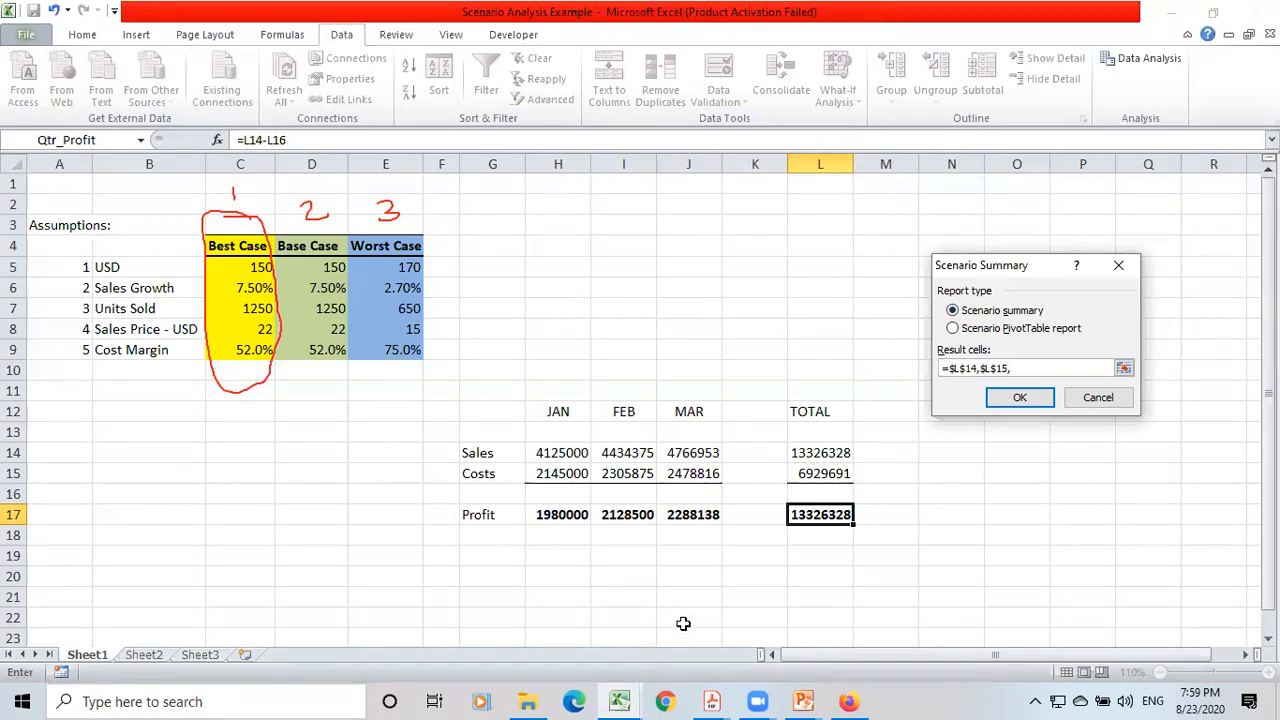
left_click(817, 516)
left_click(1015, 399)
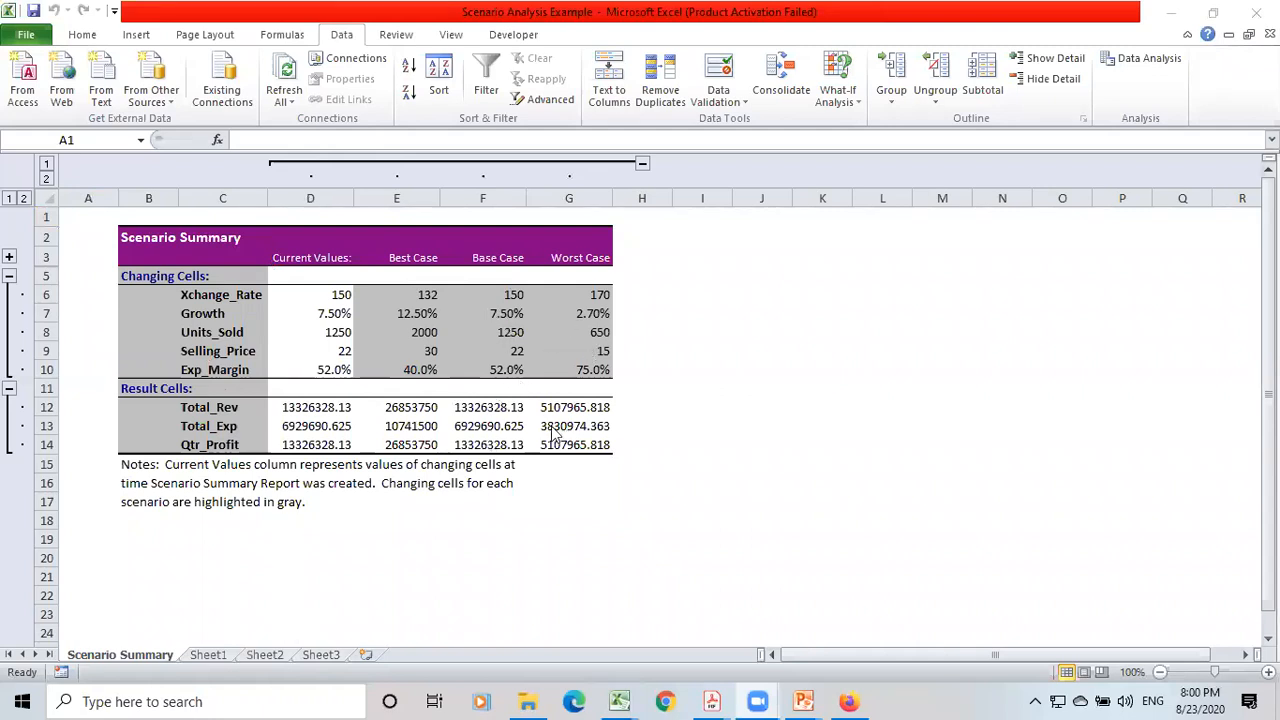
Compare the Scenario Summary report with the assumptions and totals on Sheet1.
left_click(210, 655)
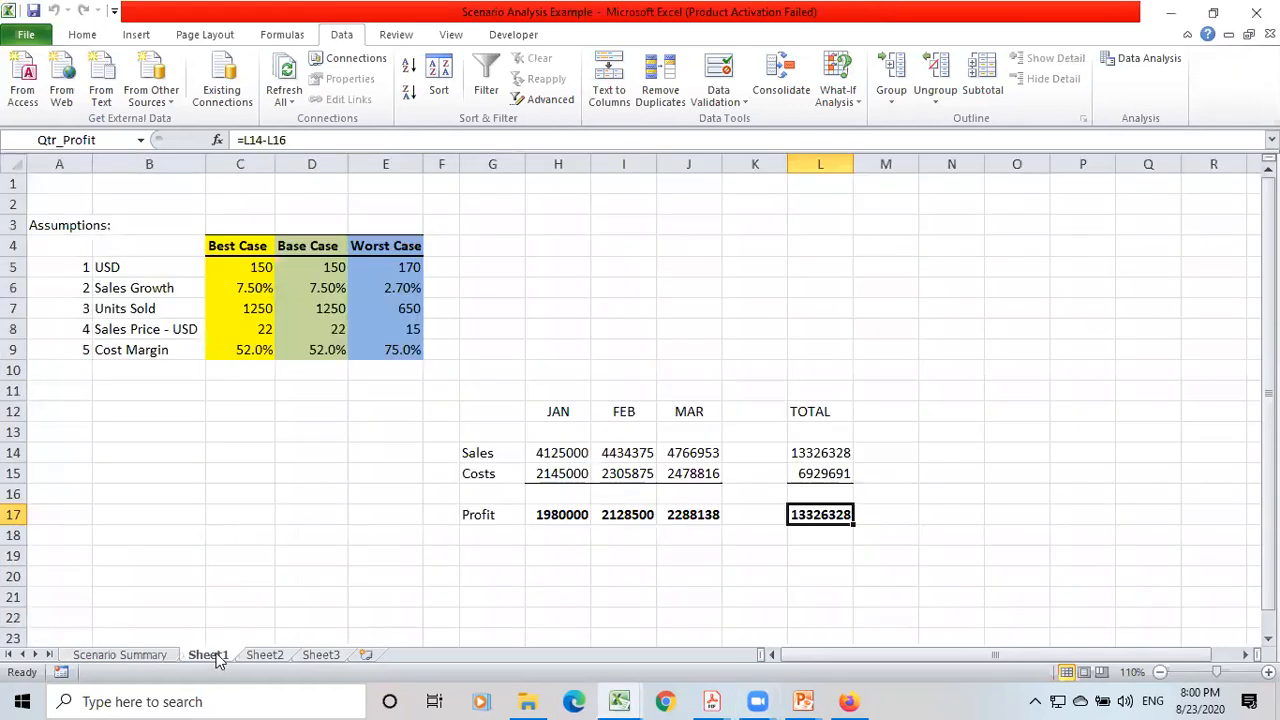
left_click(137, 657)
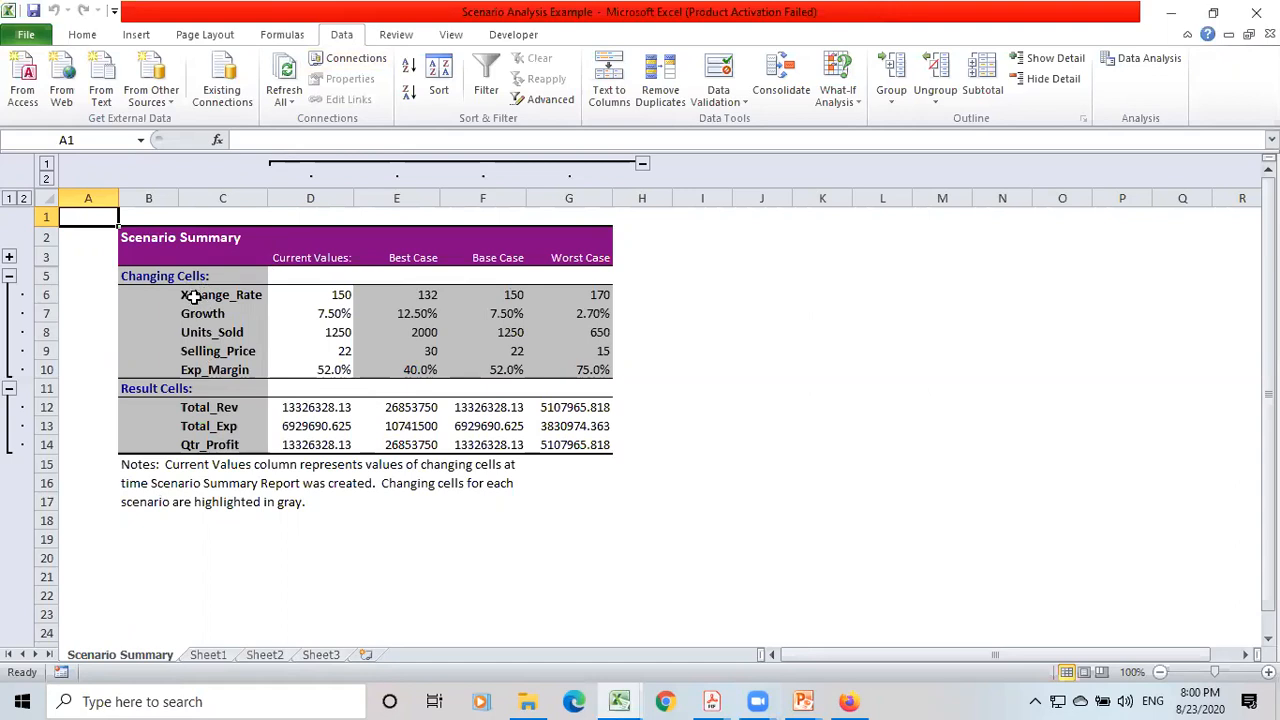
left_click(210, 656)
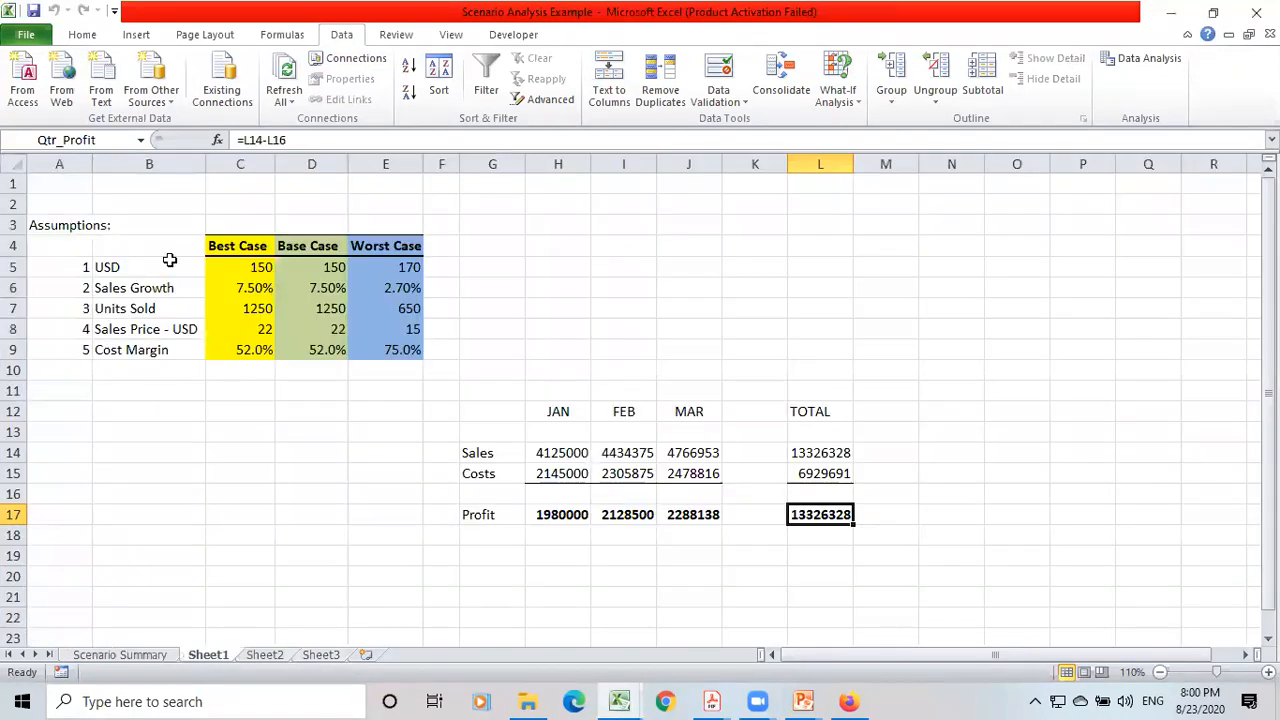
Check the defined names of the assumption cells C5:C9 and the total cells L14, L15 and L17.
left_click(236, 264)
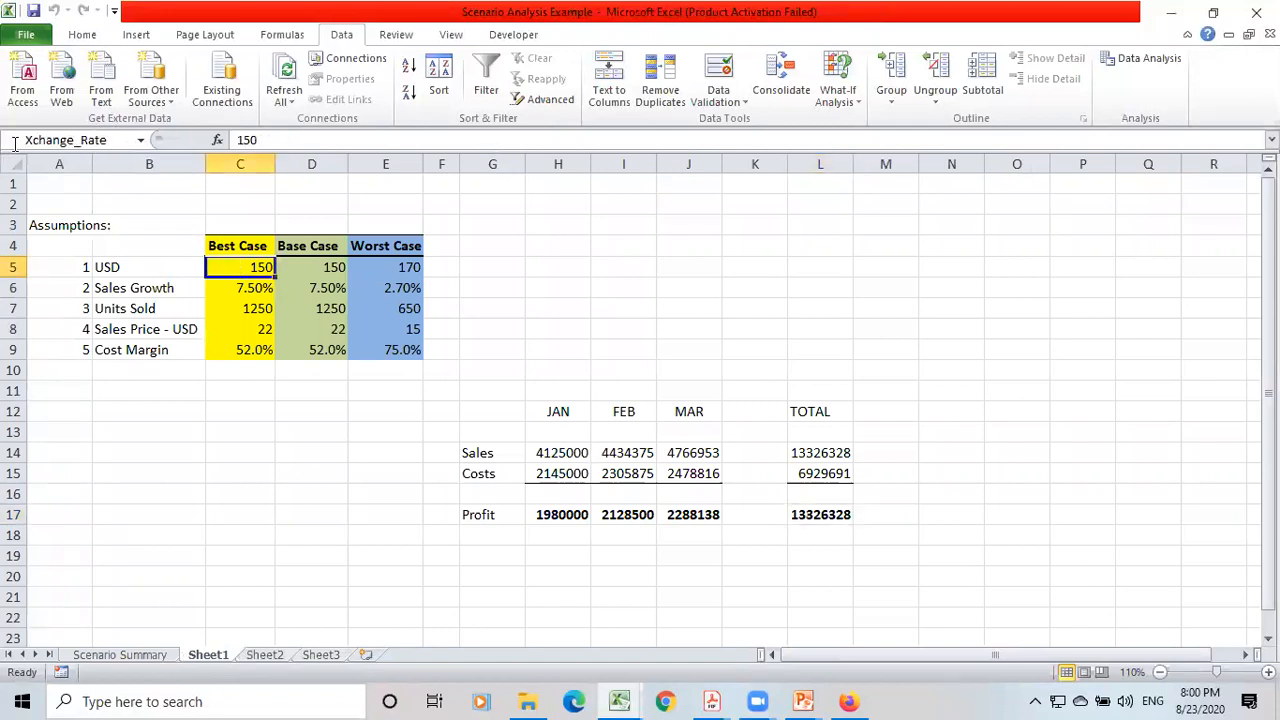
left_click(230, 289)
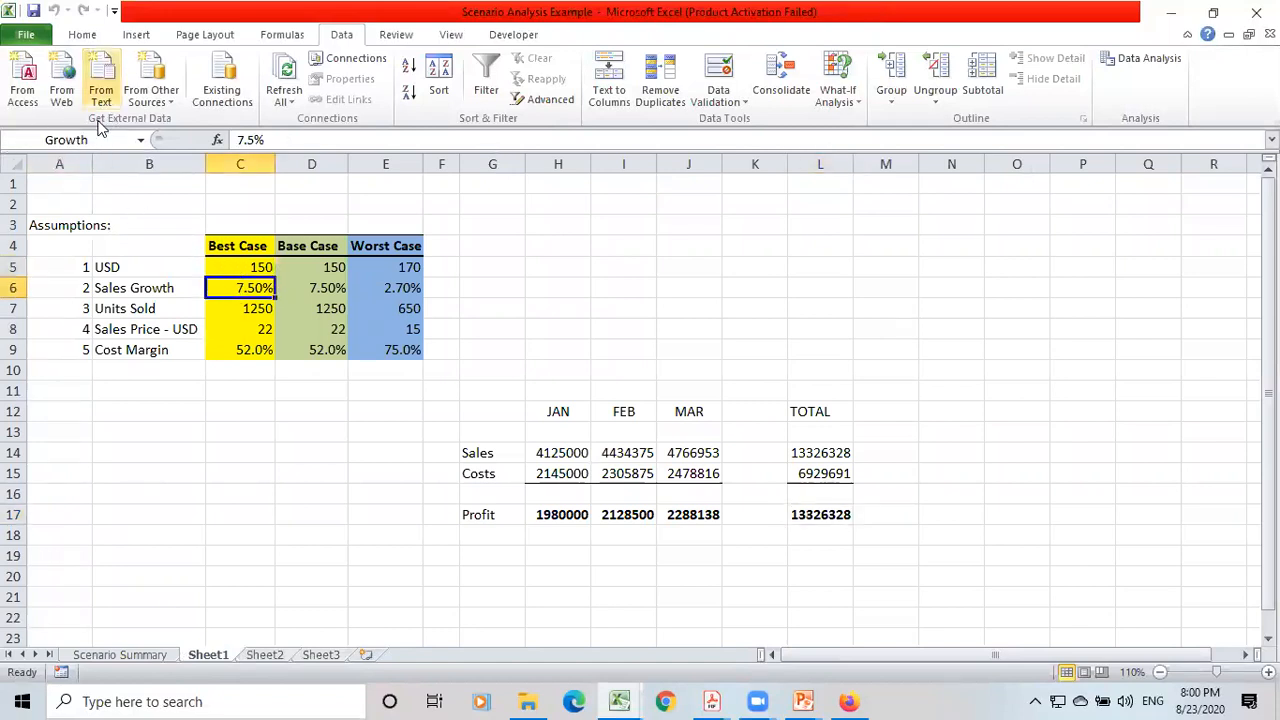
left_click(250, 312)
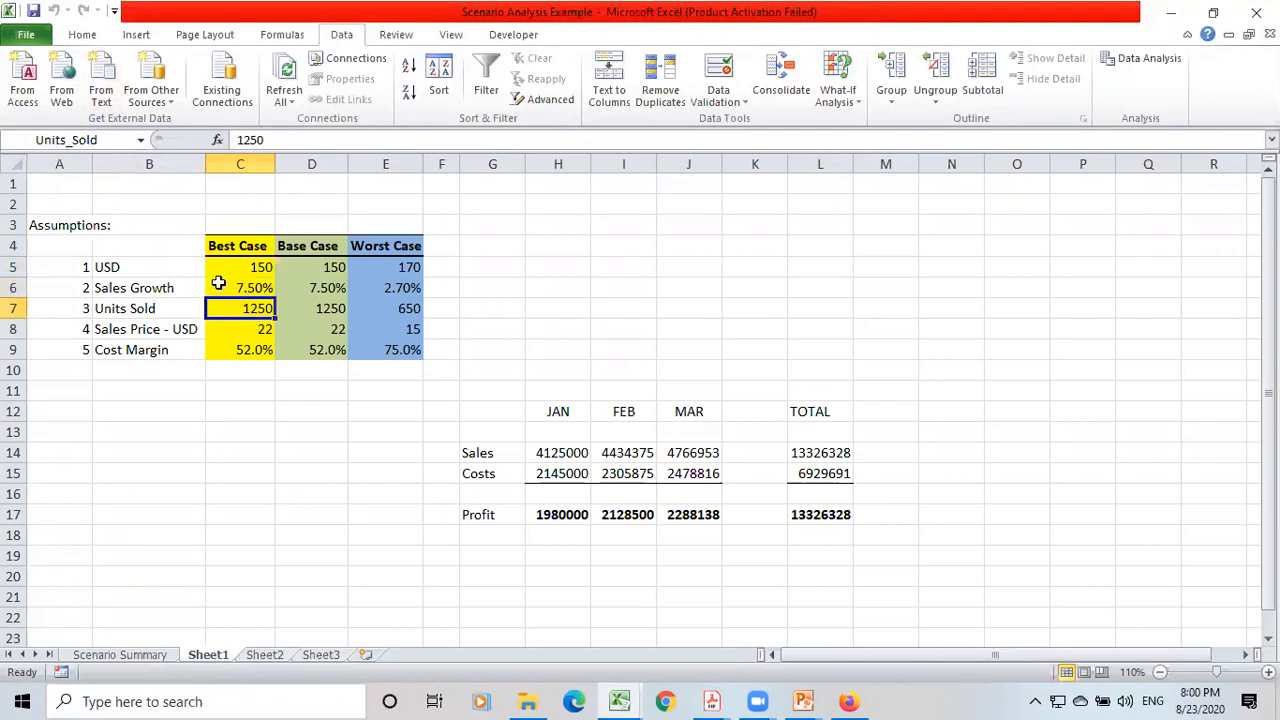
left_click(240, 332)
left_click(236, 352)
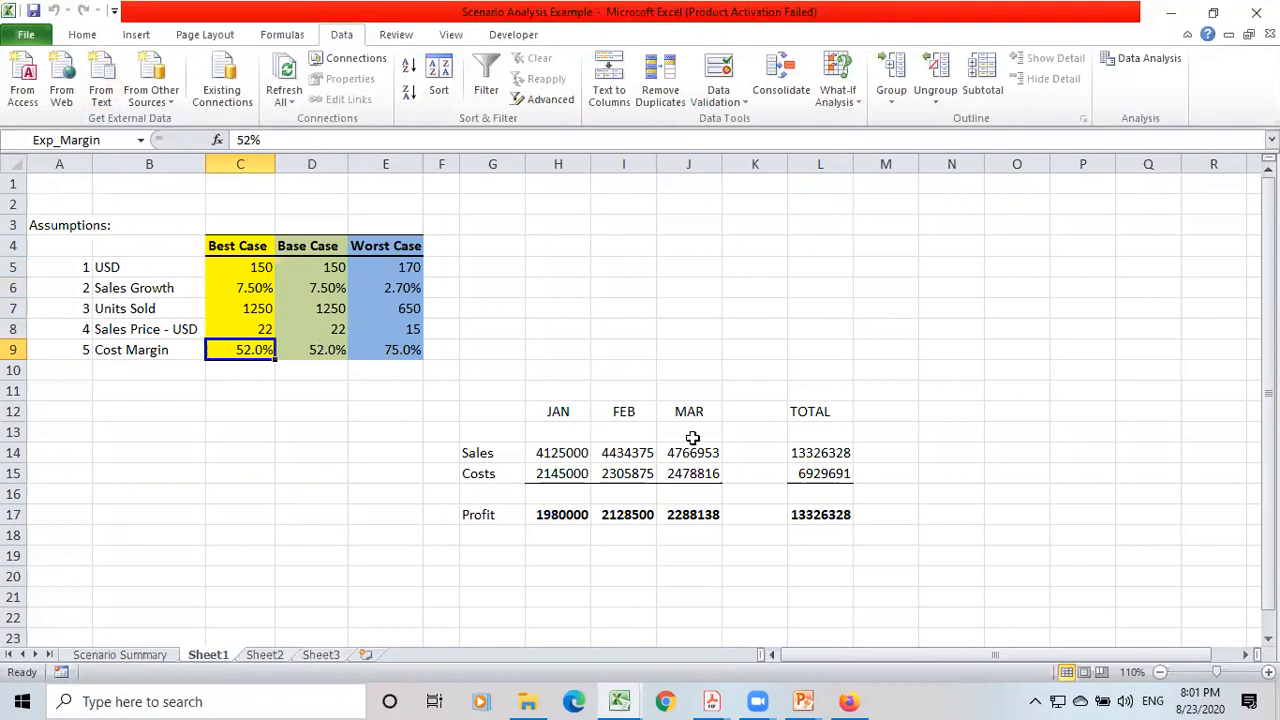
left_click(822, 453)
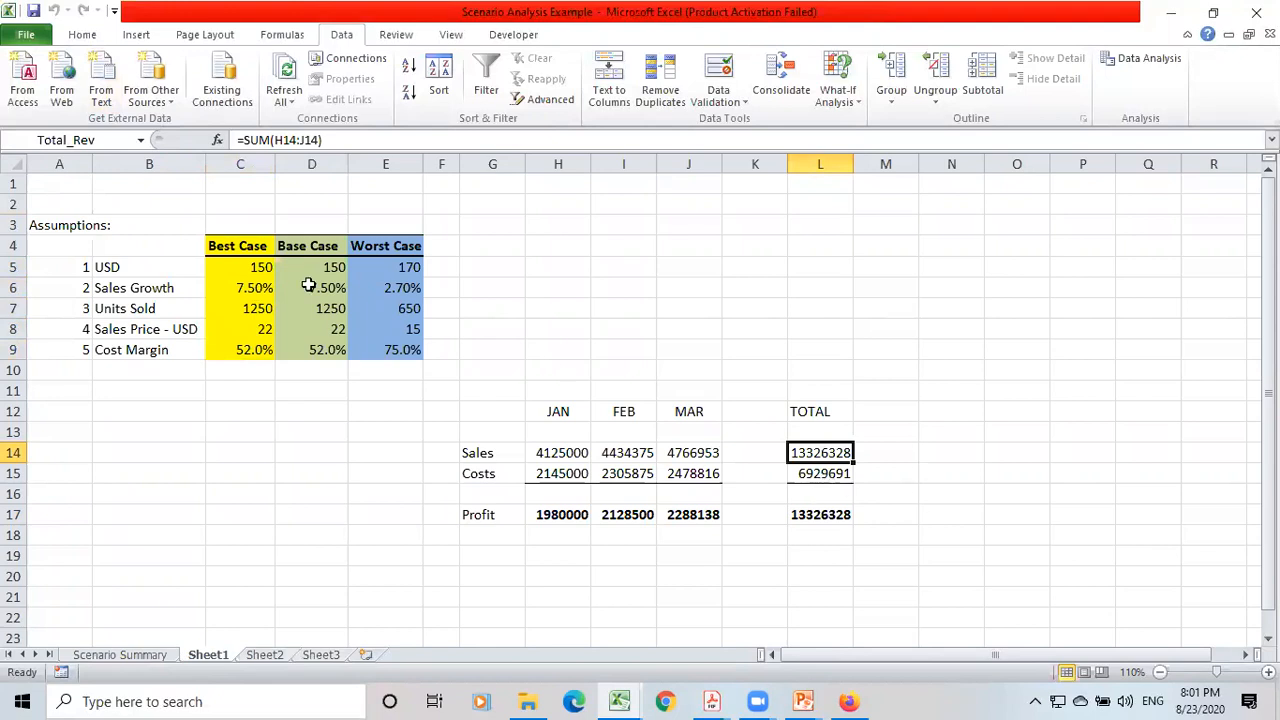
left_click(828, 476)
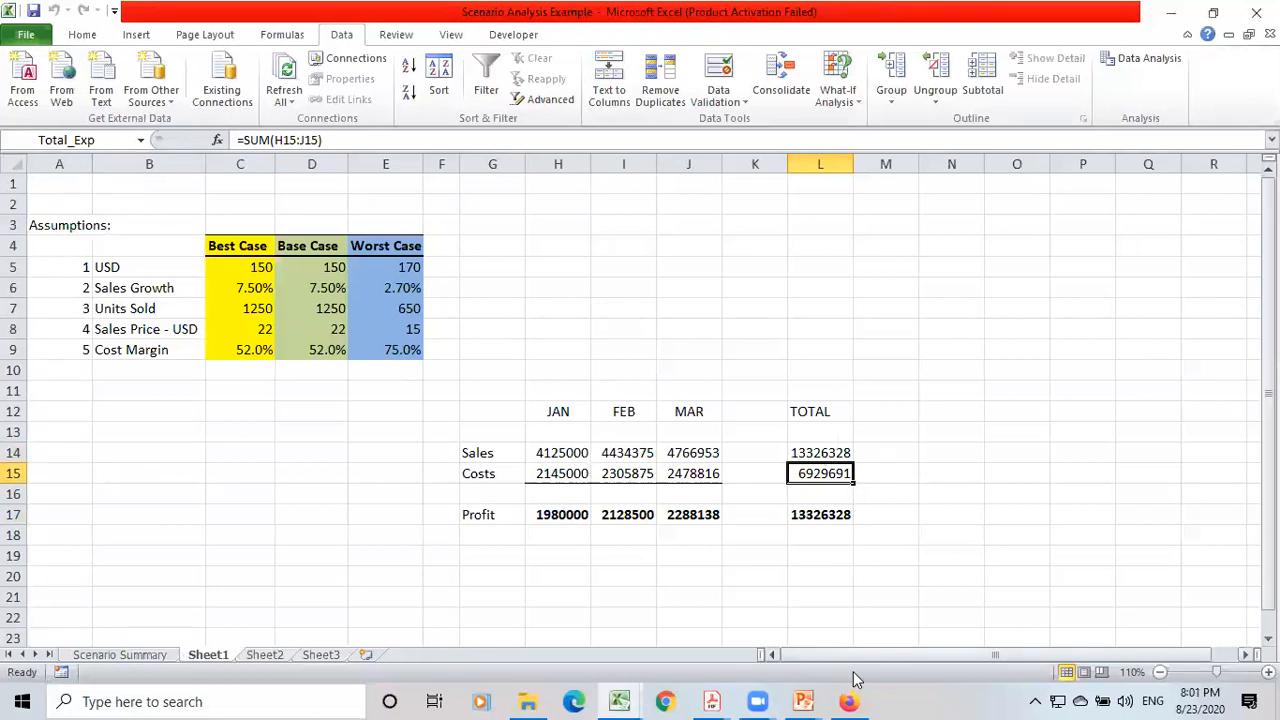
left_click(818, 518)
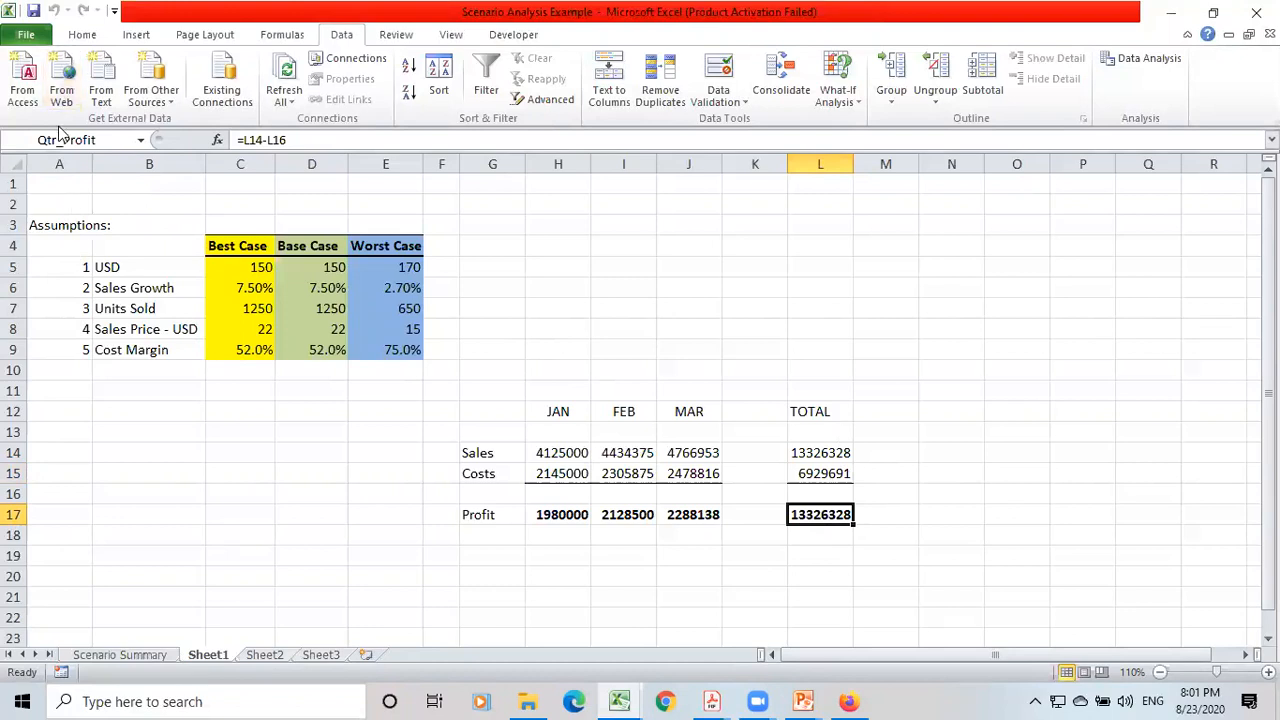
Review each scenario's changing cells and result cells in the Scenario Summary against Sheet1.
left_click(120, 655)
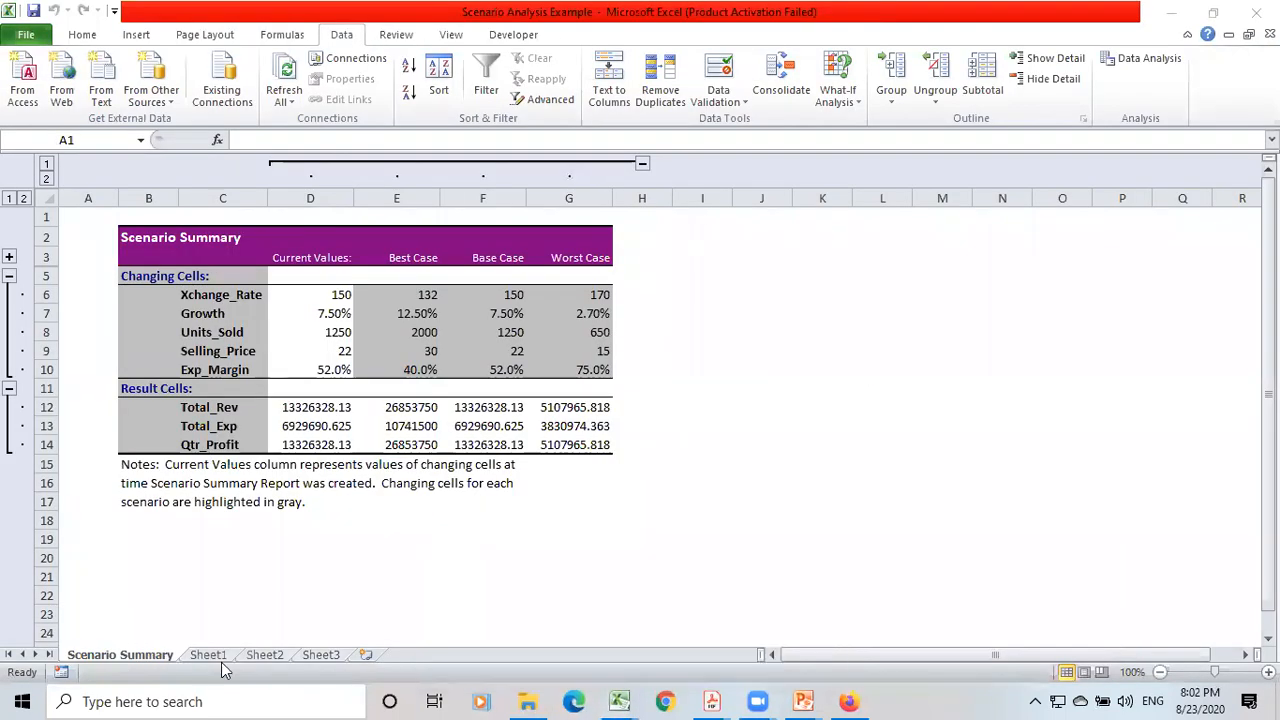
left_click(208, 655)
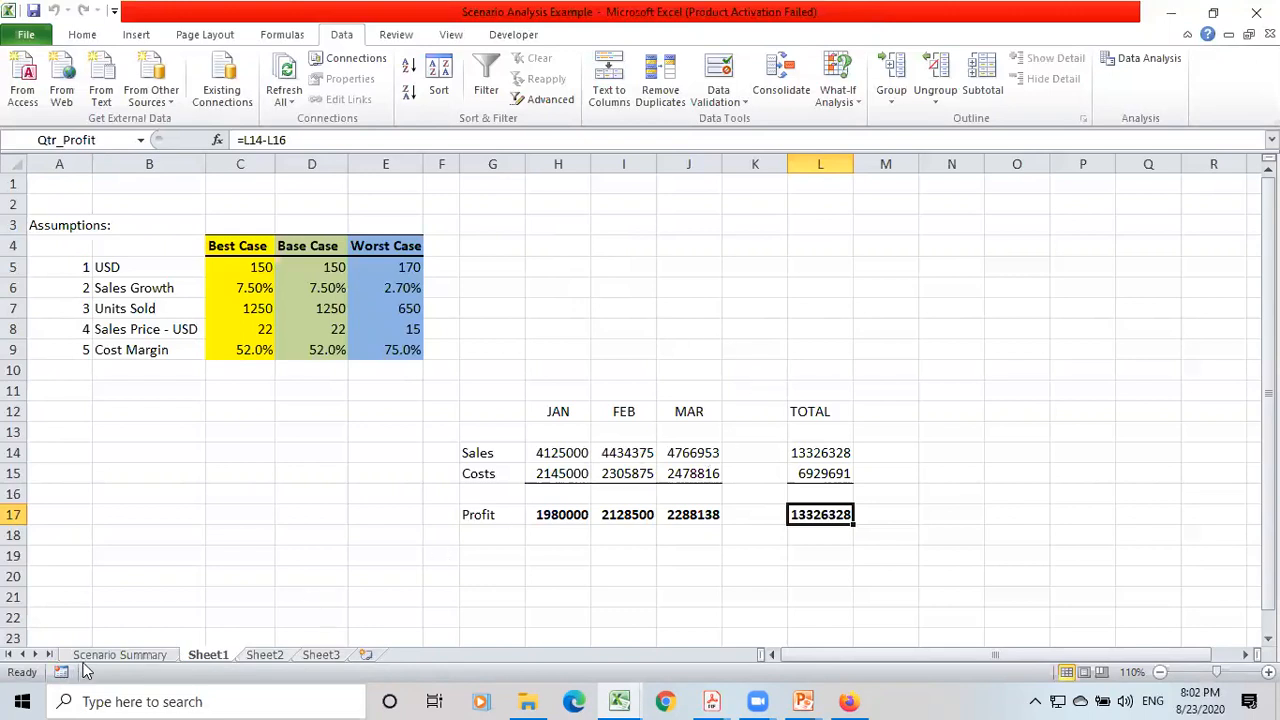
left_click(115, 655)
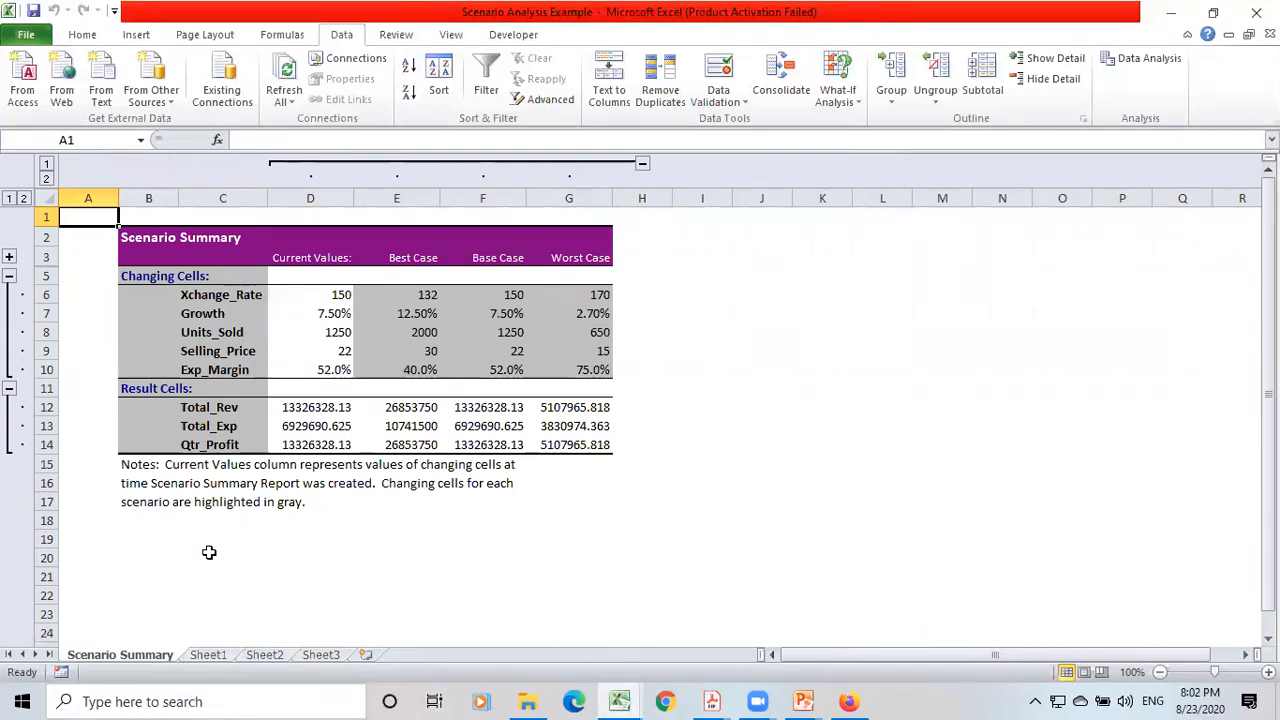
left_click(208, 656)
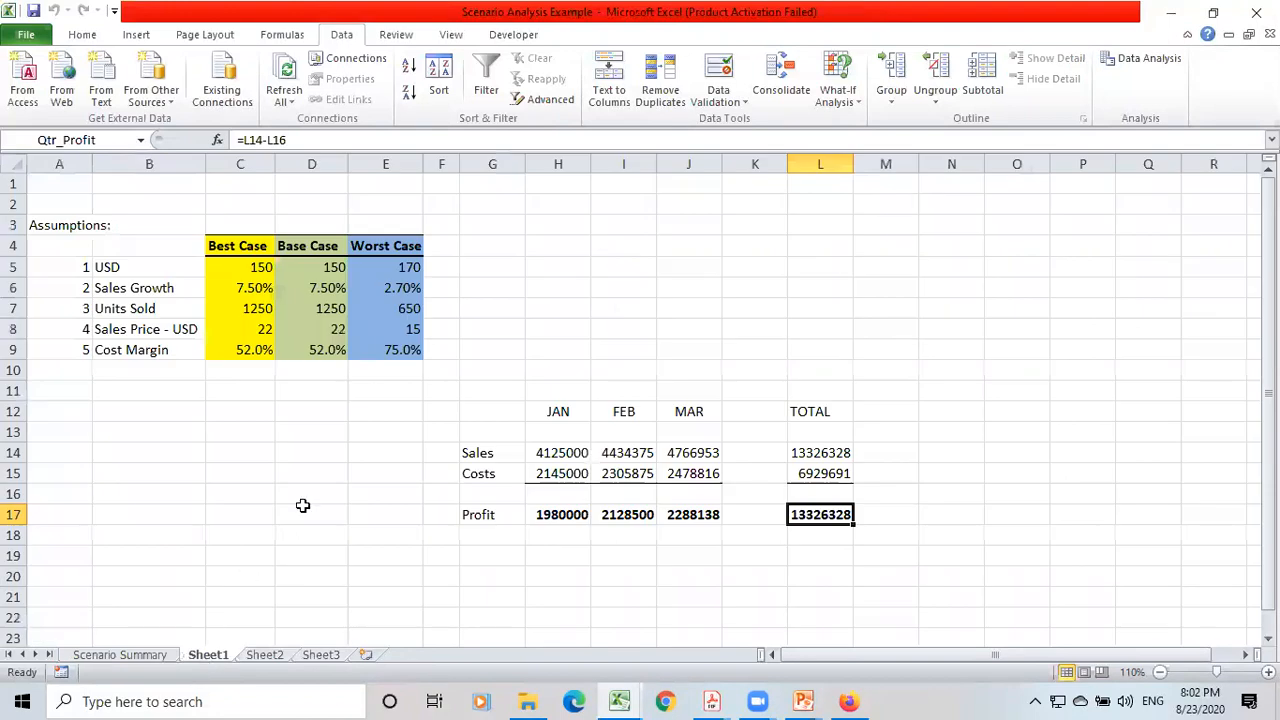
Select the monthly sales, costs and profit table with its totals, G12:M17, on Sheet1.
left_click(480, 403)
key("shift+Down")
key("shift+Down")
key("shift+Down")
key("shift+Down")
key("shift+Down")
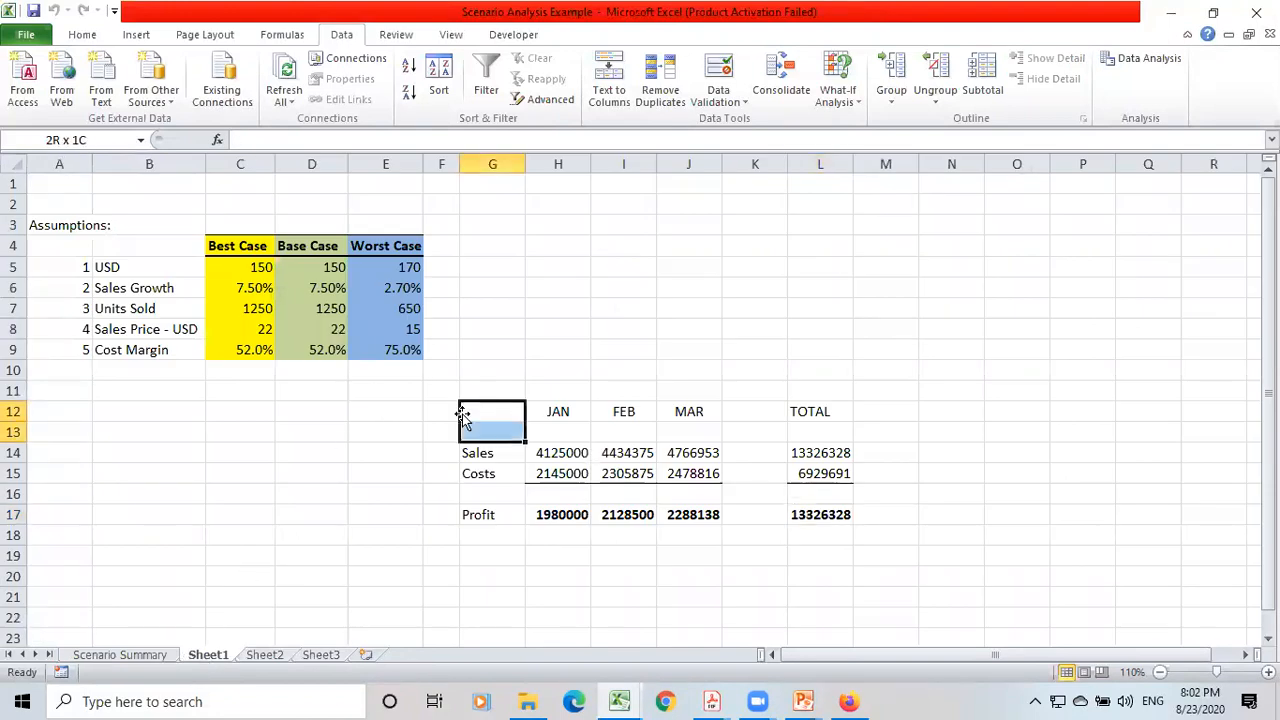
key("shift+Right")
key("shift+Right")
key("shift+Right")
key("shift+Right")
key("shift+Right")
key("shift+Right")
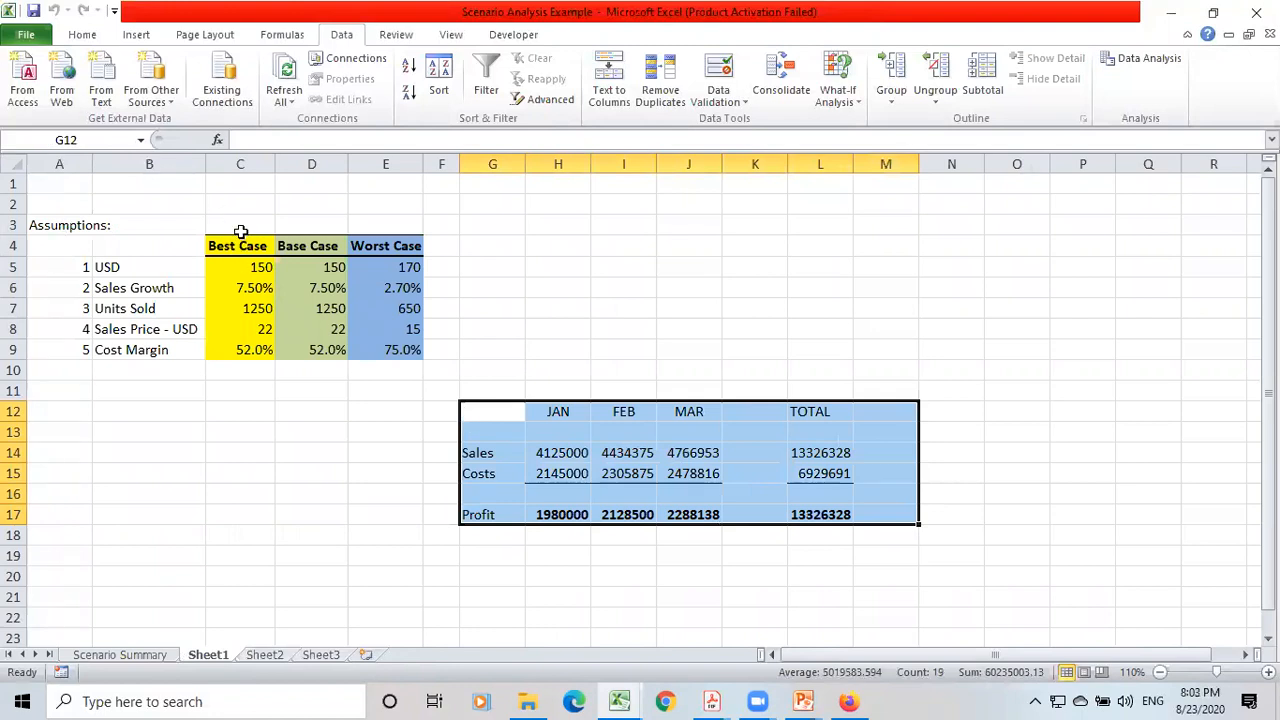
Trace the precedents of the January sales formula in H14.
left_click(560, 452)
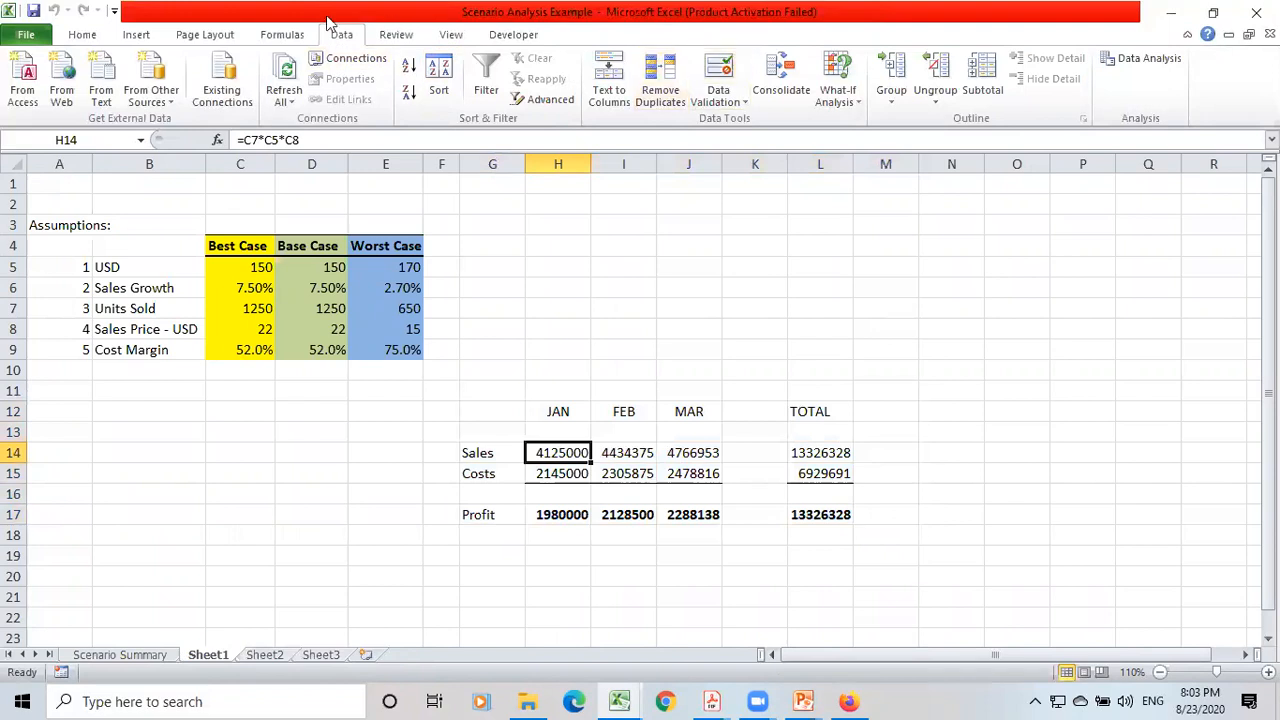
left_click(278, 36)
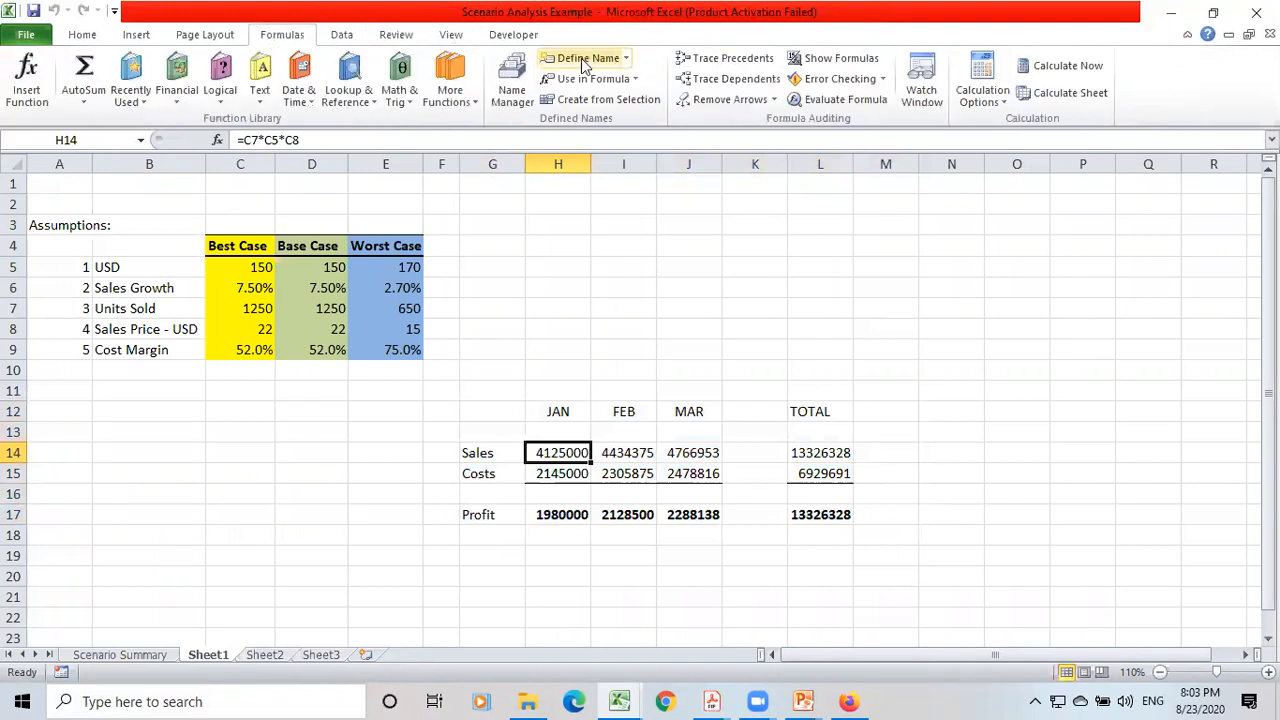
left_click(718, 58)
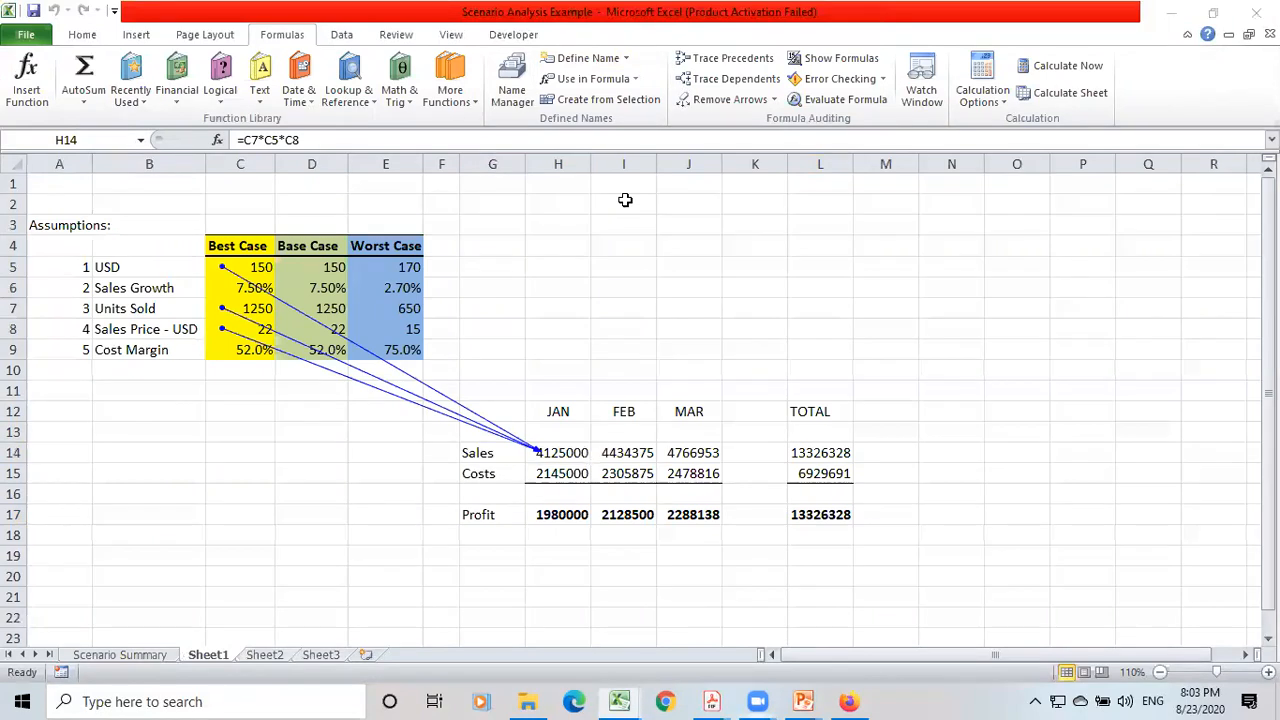
Annotate the Base Case and Worst Case columns with 2 and 3, and connect both with arrows to a handwritten "Memory register" note.
mouse_move(309, 211)
left_mouse_down()
mouse_move(331, 227)
mouse_move(393, 207)
mouse_move(386, 224)
left_mouse_up()
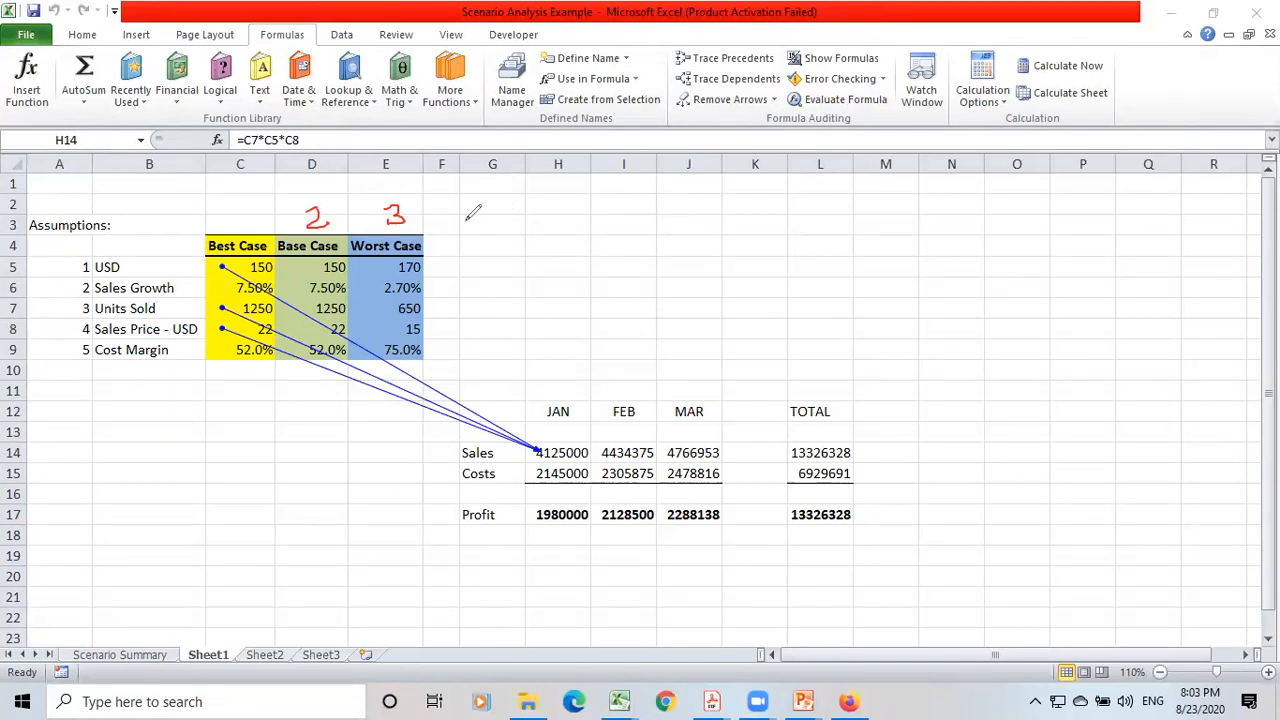
mouse_move(337, 215)
left_mouse_down()
mouse_move(420, 196)
mouse_move(522, 210)
left_mouse_up()
mouse_move(412, 214)
left_mouse_down()
mouse_move(550, 220)
mouse_move(562, 236)
mouse_move(409, 214)
mouse_move(421, 222)
left_mouse_up()
left_click_drag(338, 204, 354, 218)
mouse_move(586, 218)
left_mouse_down()
mouse_move(584, 240)
mouse_move(690, 218)
mouse_move(684, 258)
mouse_move(768, 222)
mouse_move(848, 216)
mouse_move(795, 212)
left_mouse_up()
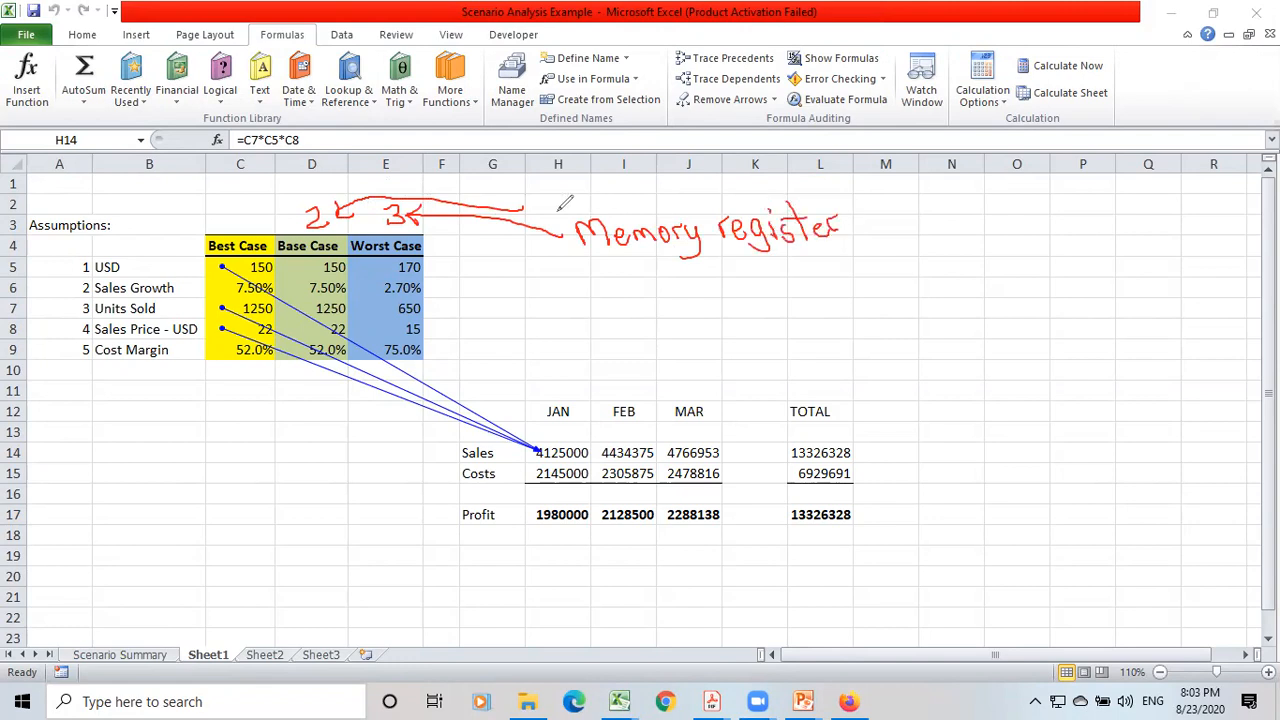
mouse_move(524, 207)
left_mouse_down()
mouse_move(574, 206)
mouse_move(562, 226)
left_mouse_up()
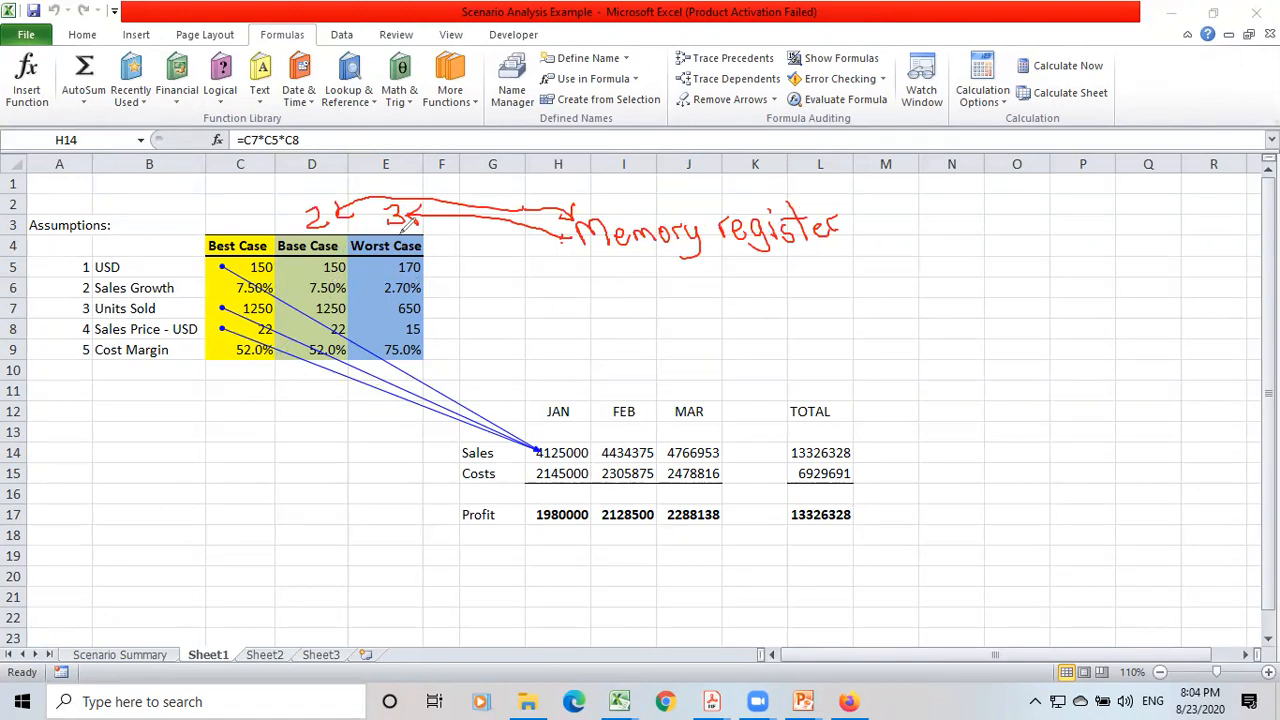
Clear the handwritten annotations and remove the precedent arrows from Sheet1.
key("e")
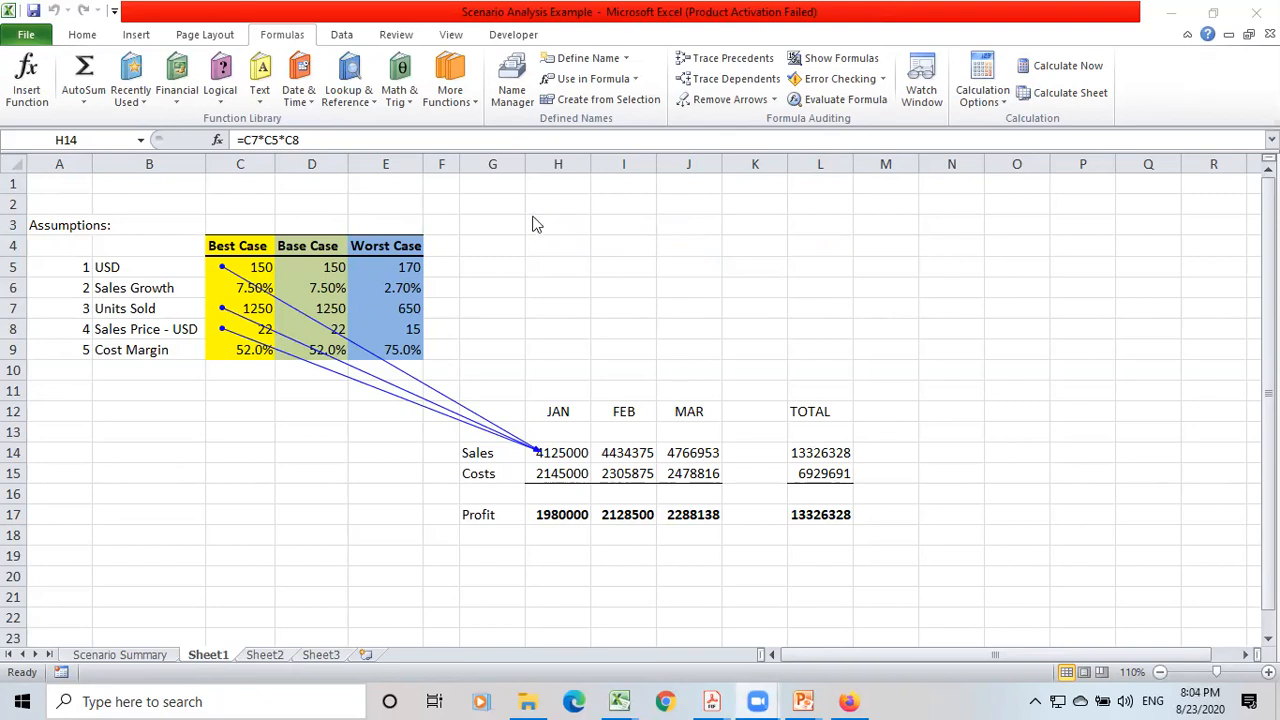
left_click(702, 100)
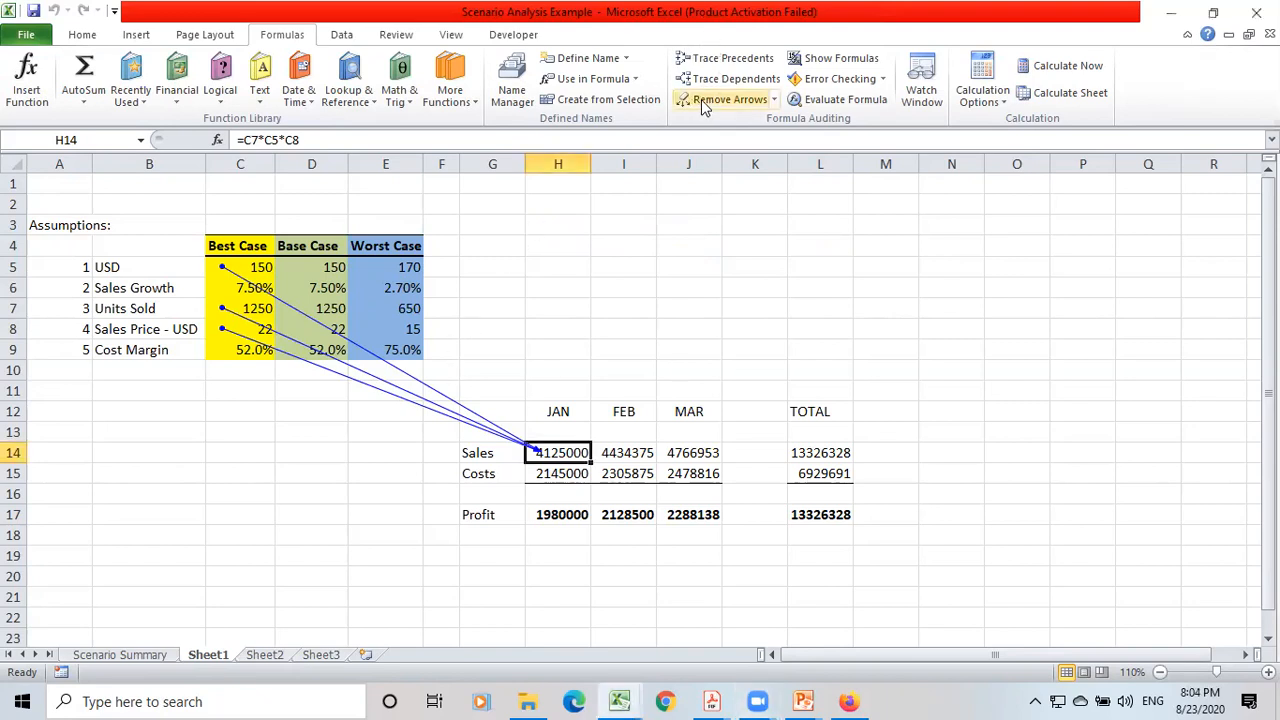
left_click(701, 99)
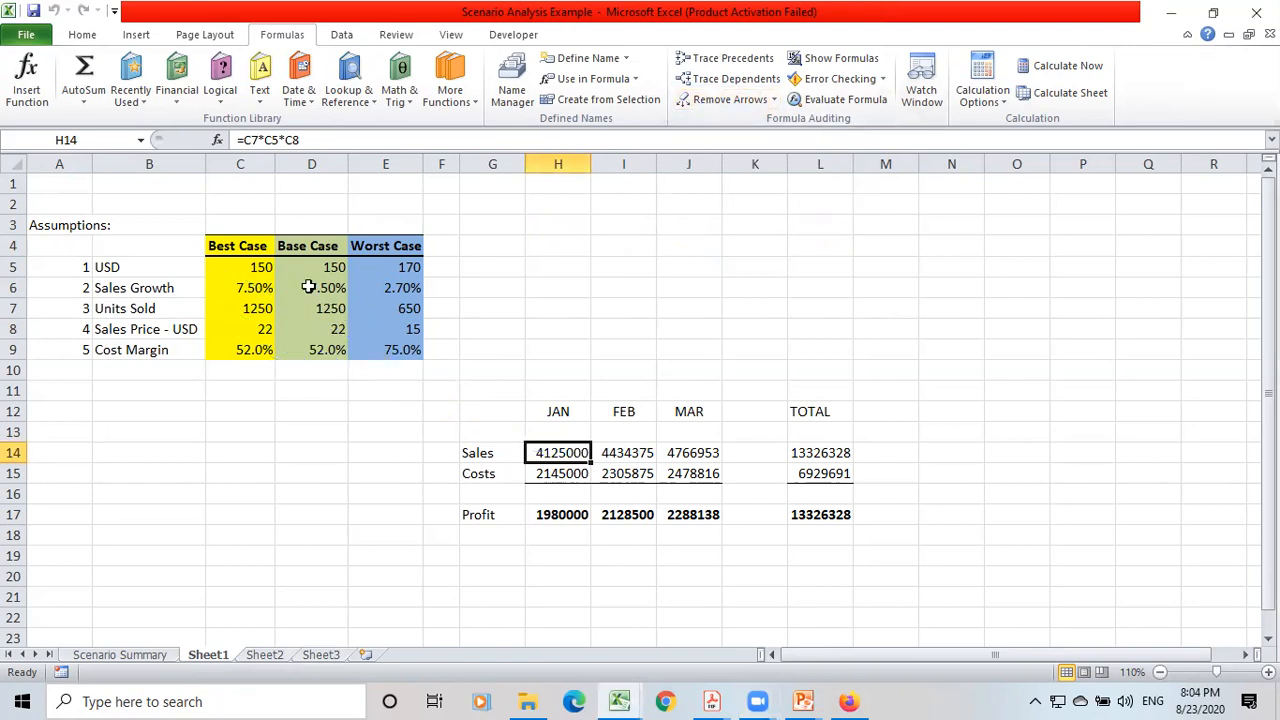
Check the Scenario Summary, and set the Best Case USD rate in C5 on Sheet1 to 100.
left_click(132, 654)
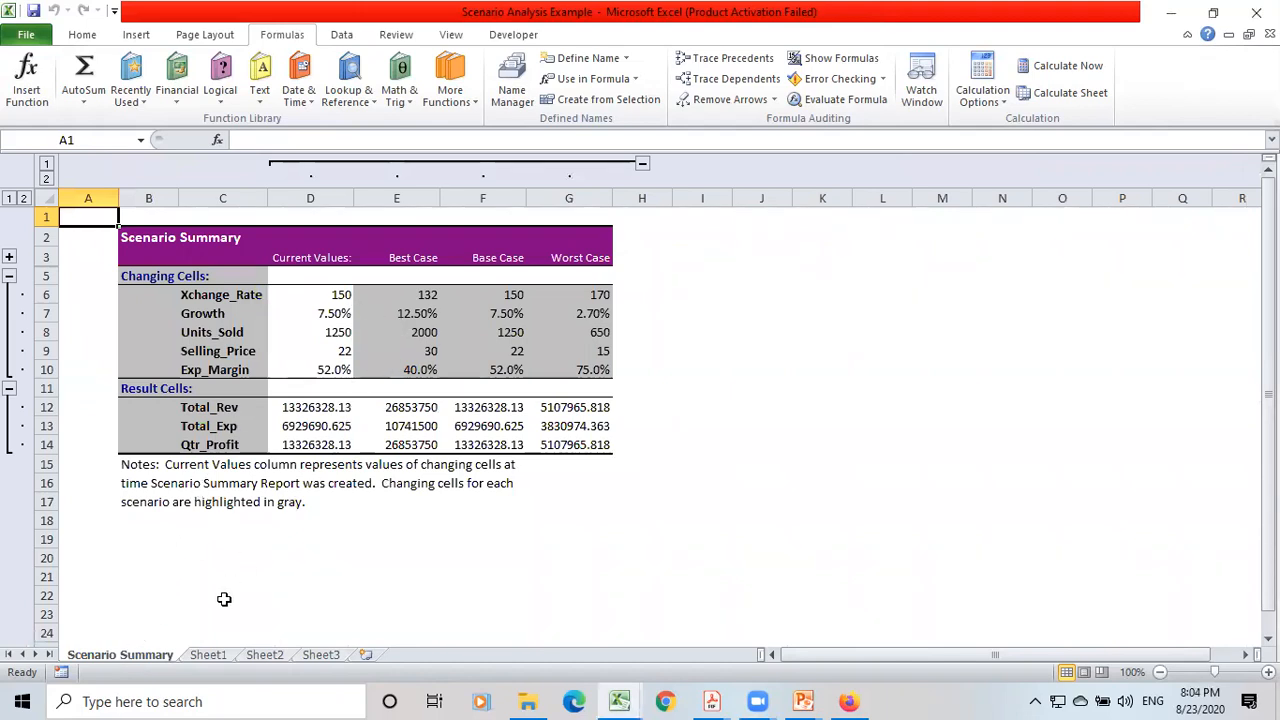
left_click(209, 655)
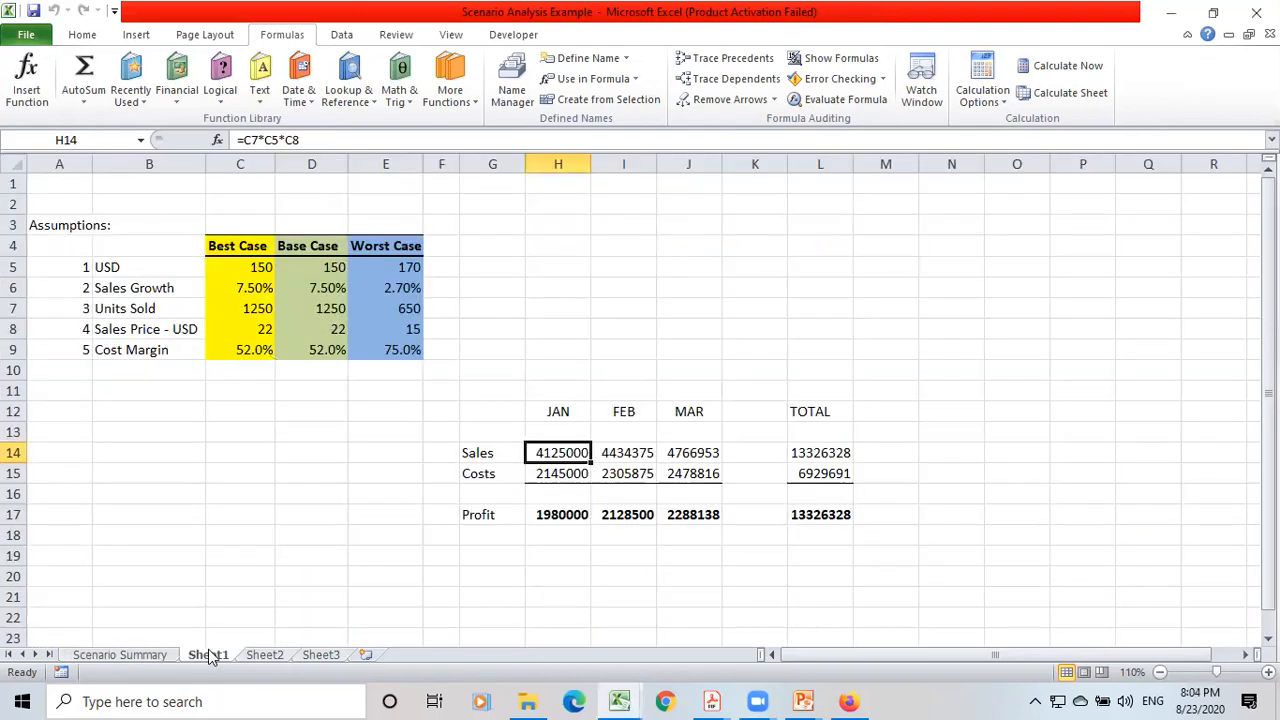
left_click(256, 270)
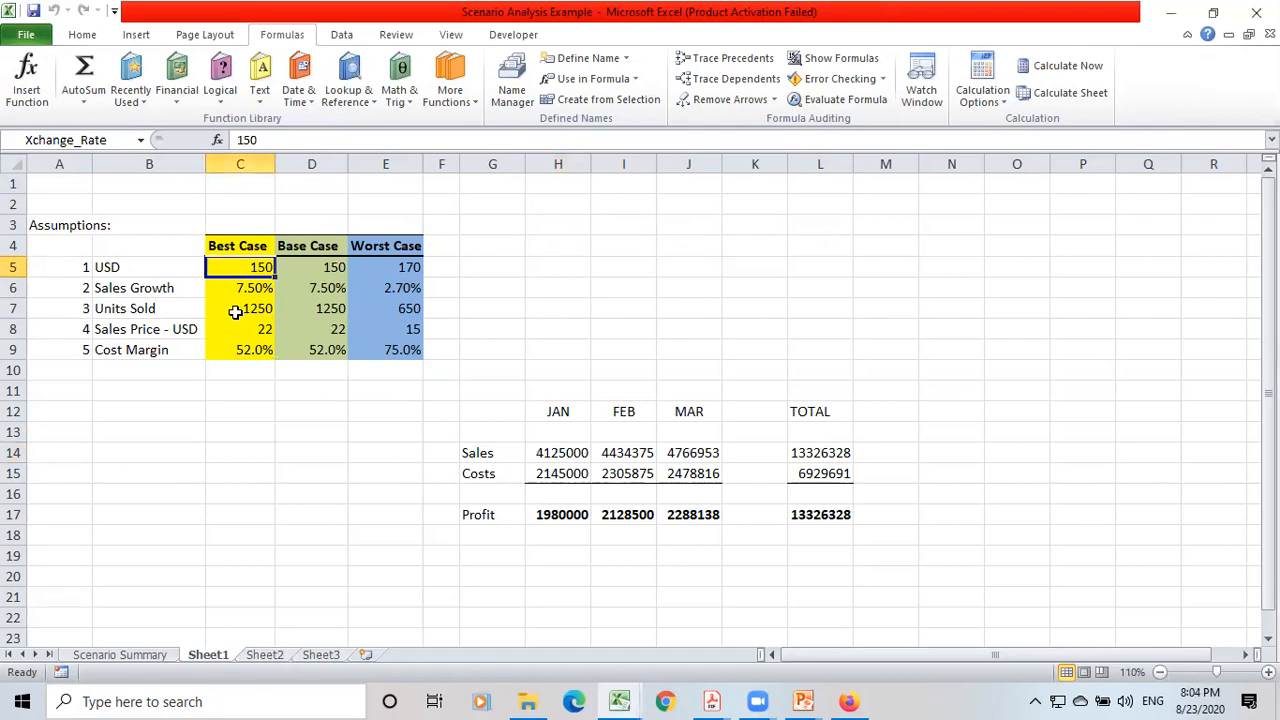
type("1")
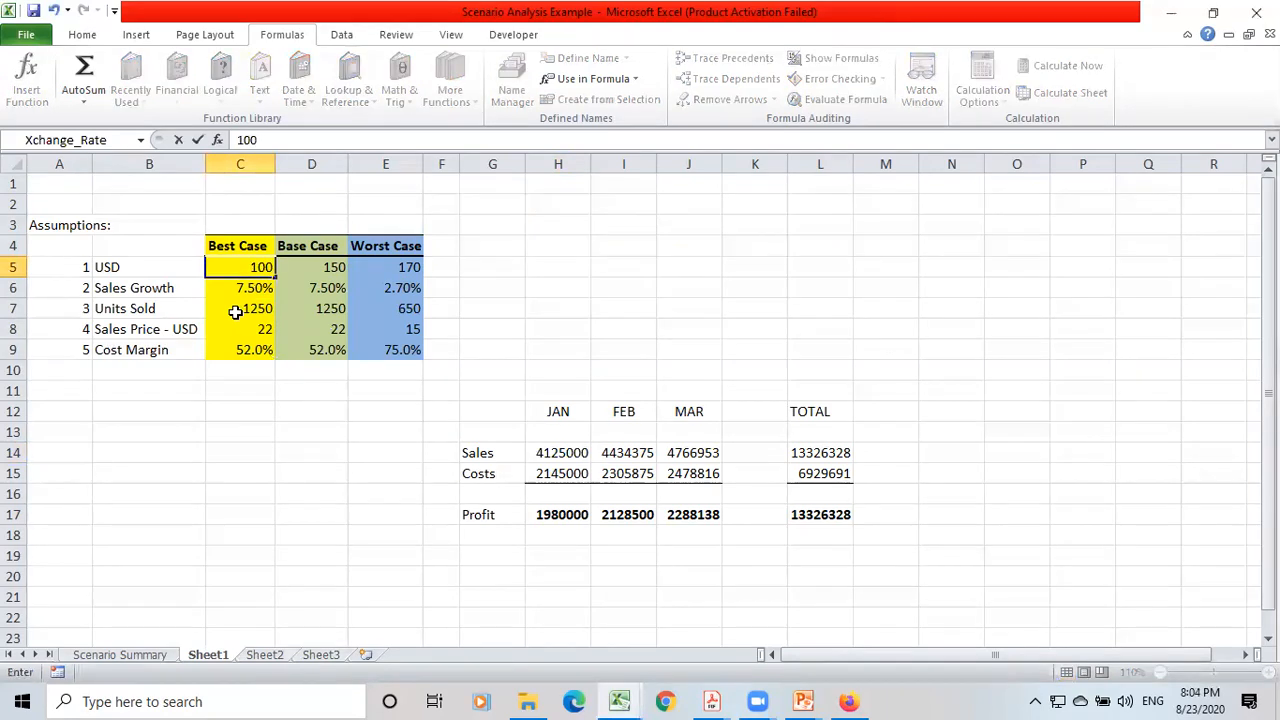
type("00")
key("Return")
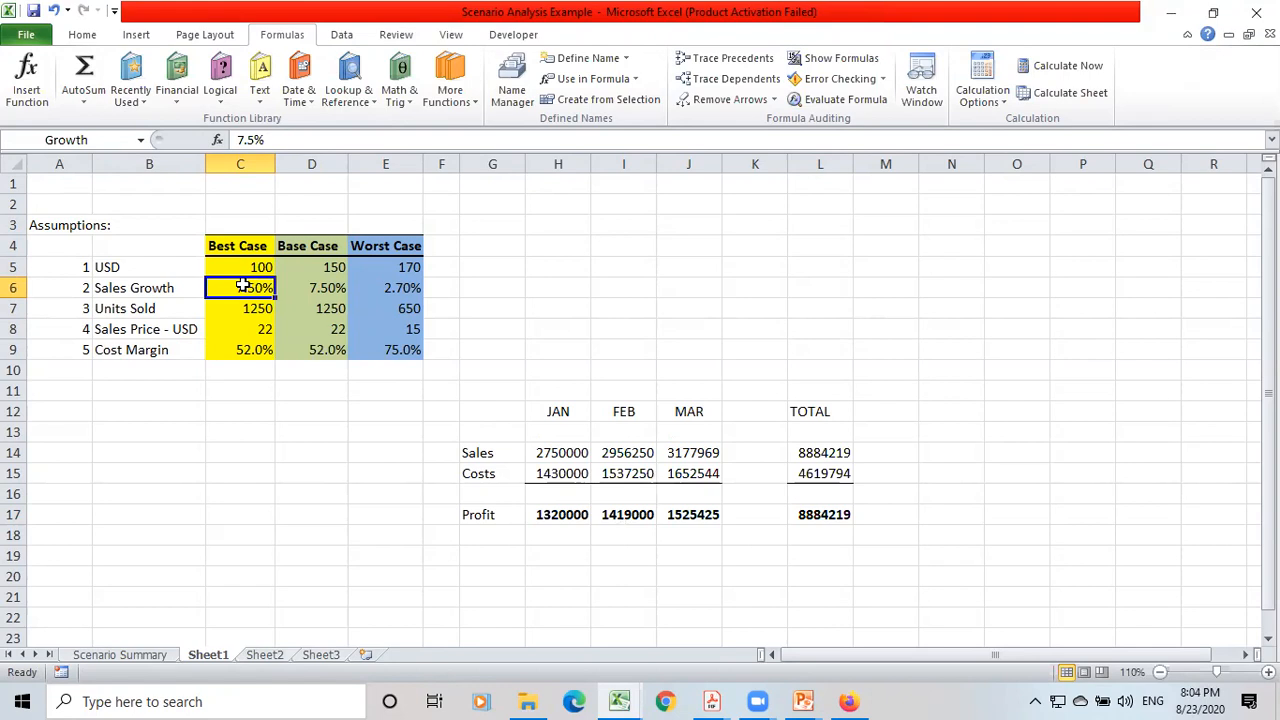
Set the Base Case USD rate in D5 to 177.
key("Up")
key("Right")
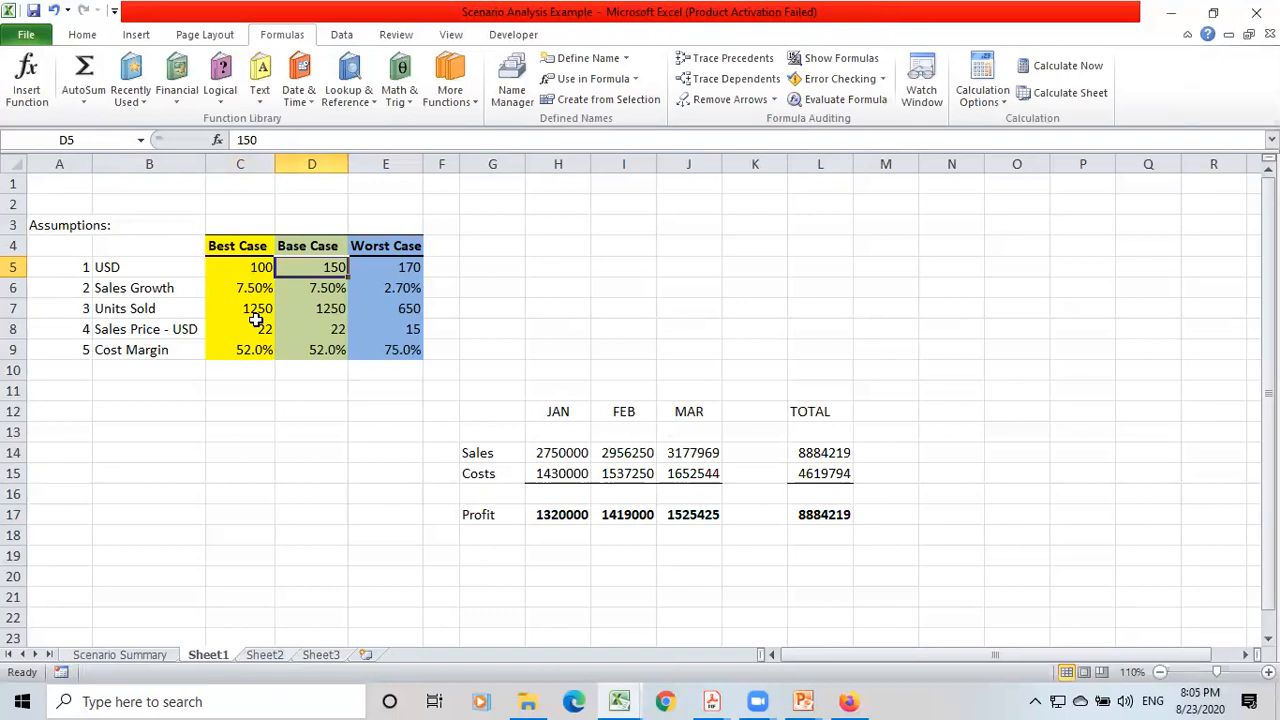
type("177")
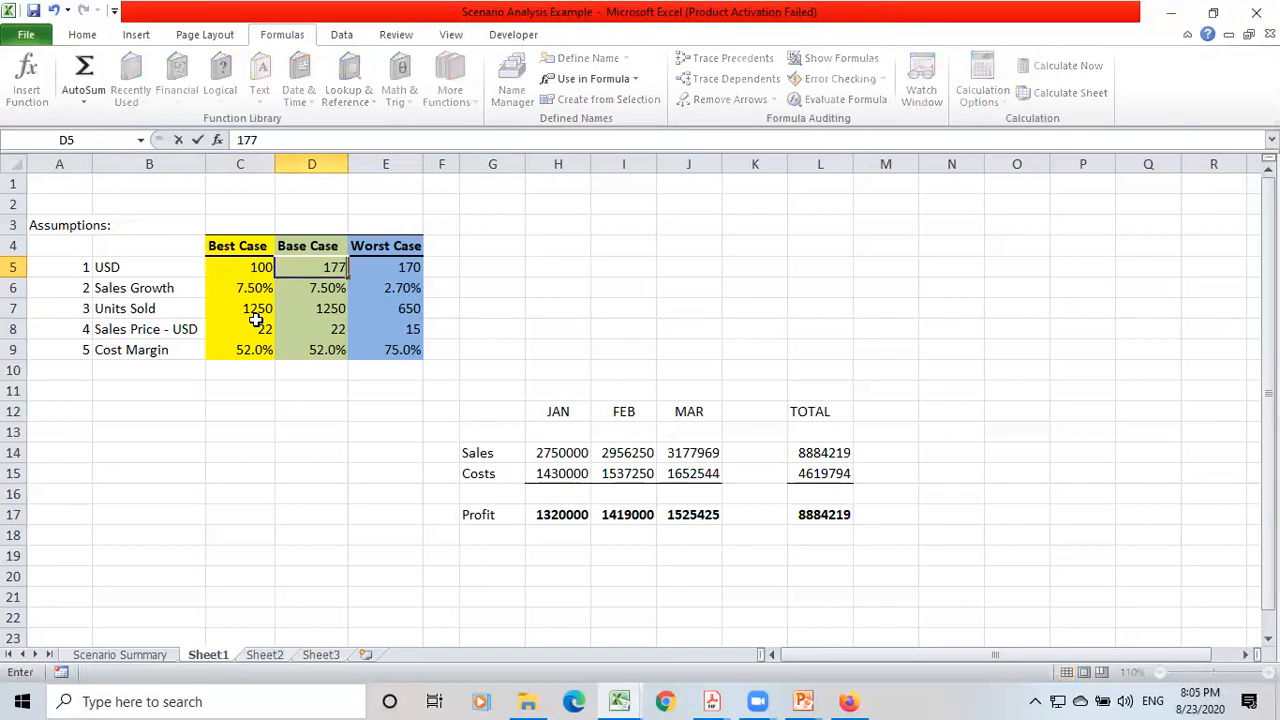
key("Return")
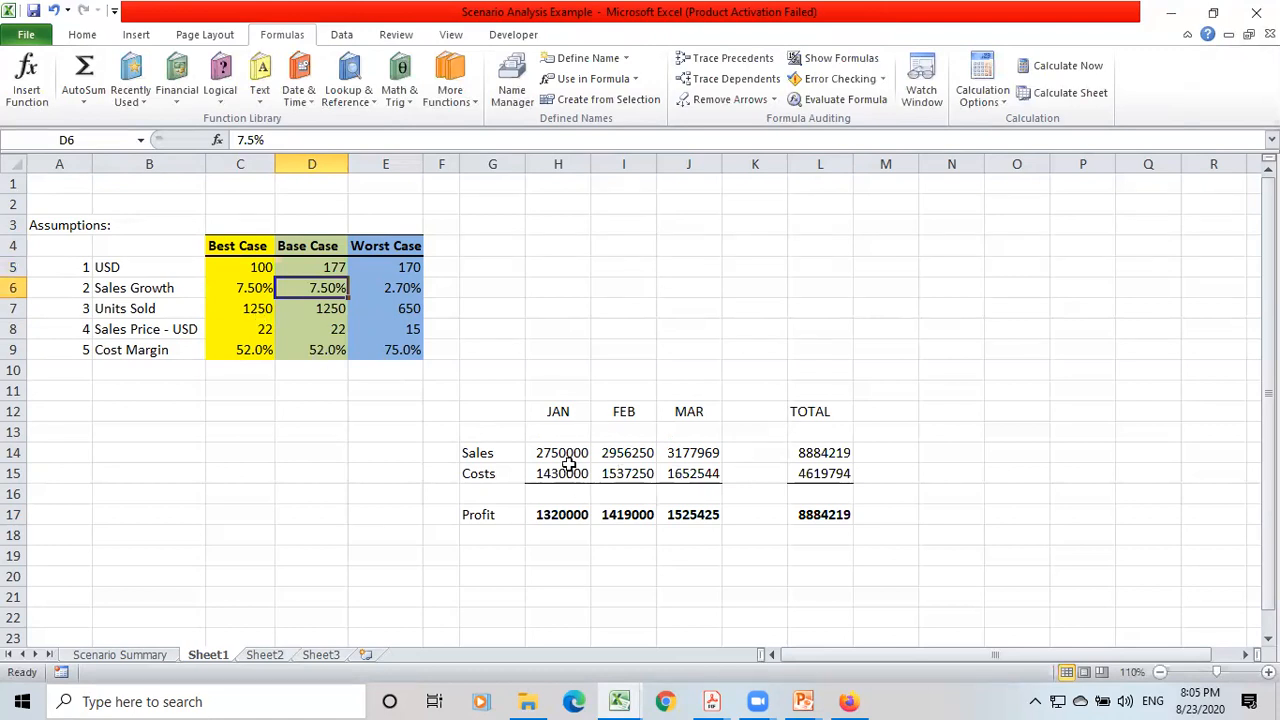
Change the Base Case USD rate in D5 to 230.
left_click(328, 263)
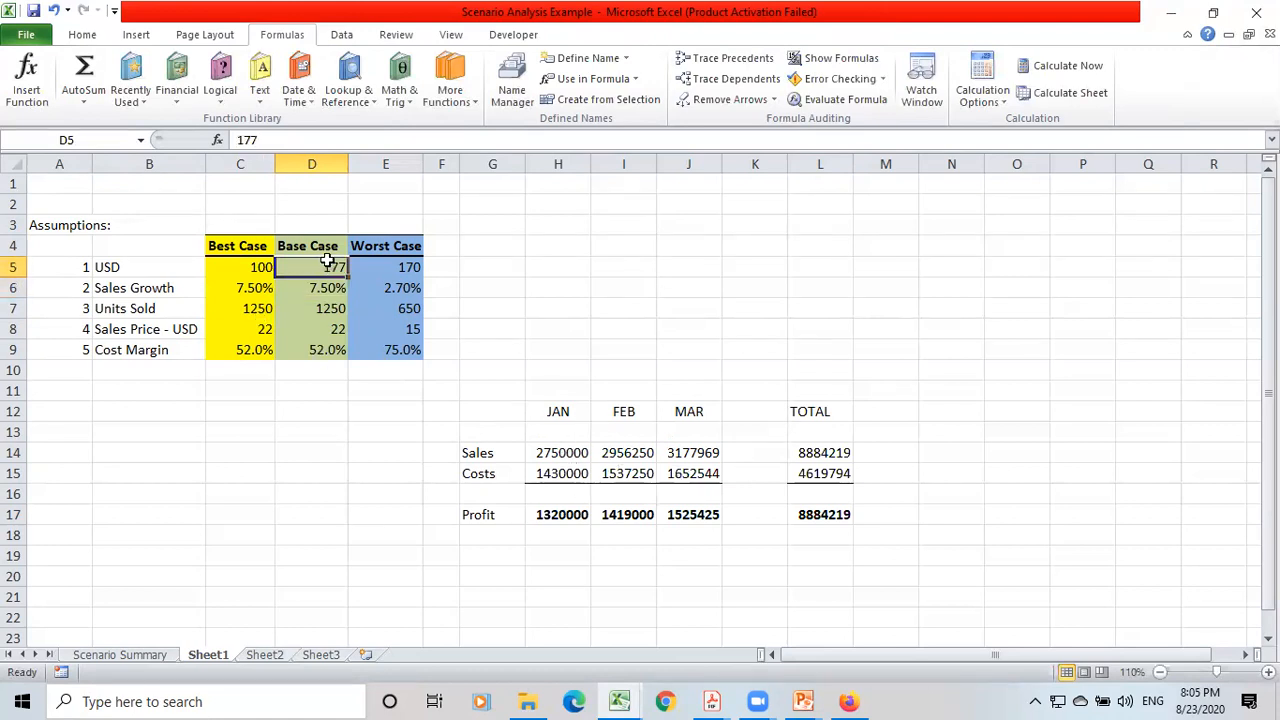
type("230")
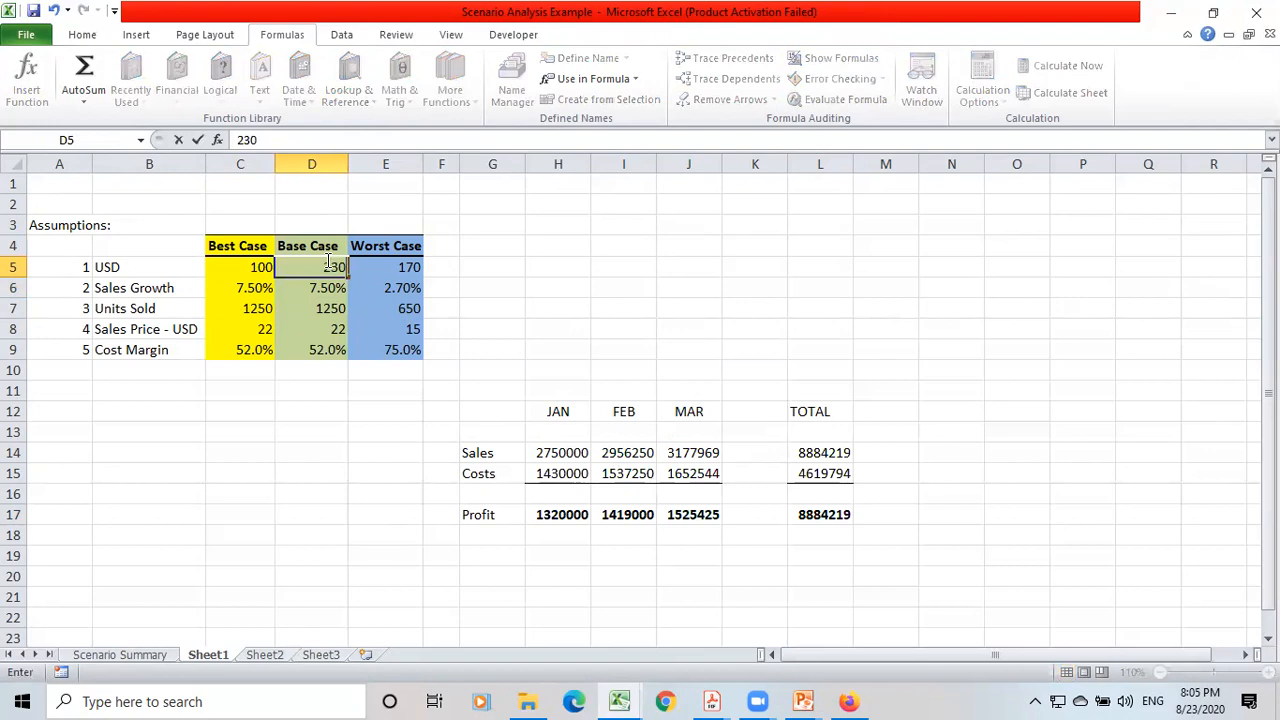
key("Return")
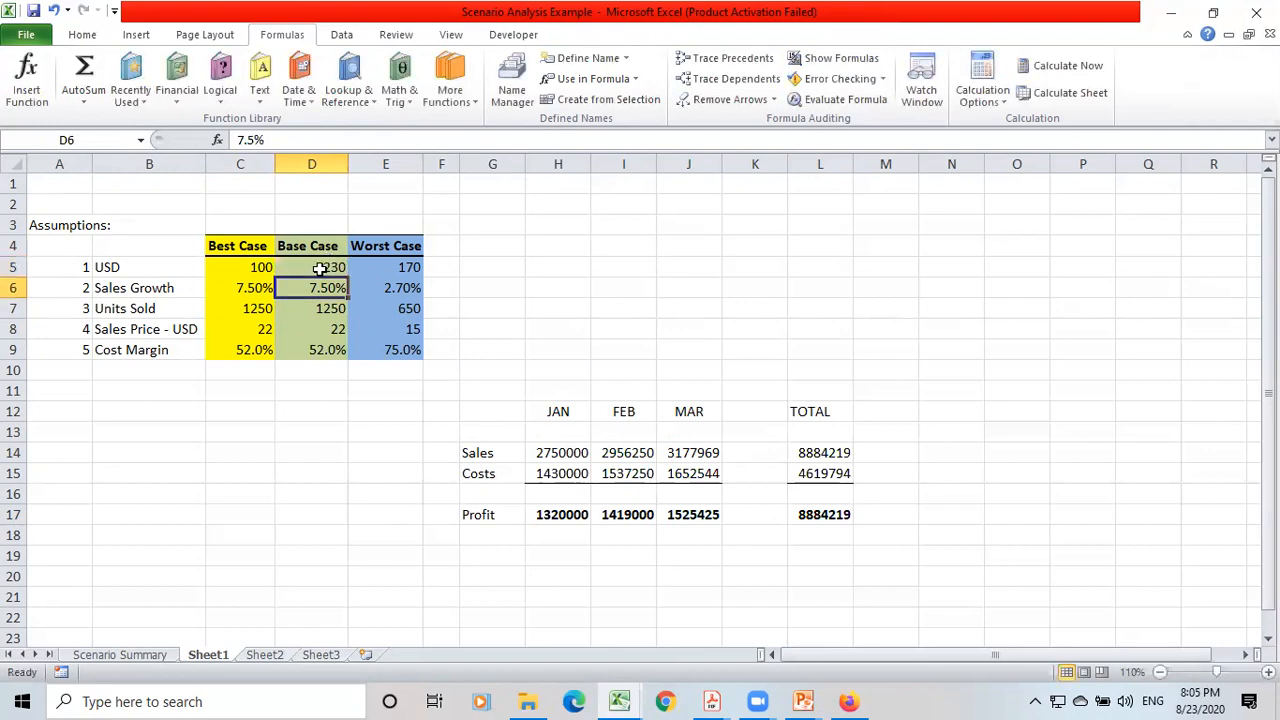
left_click(319, 267)
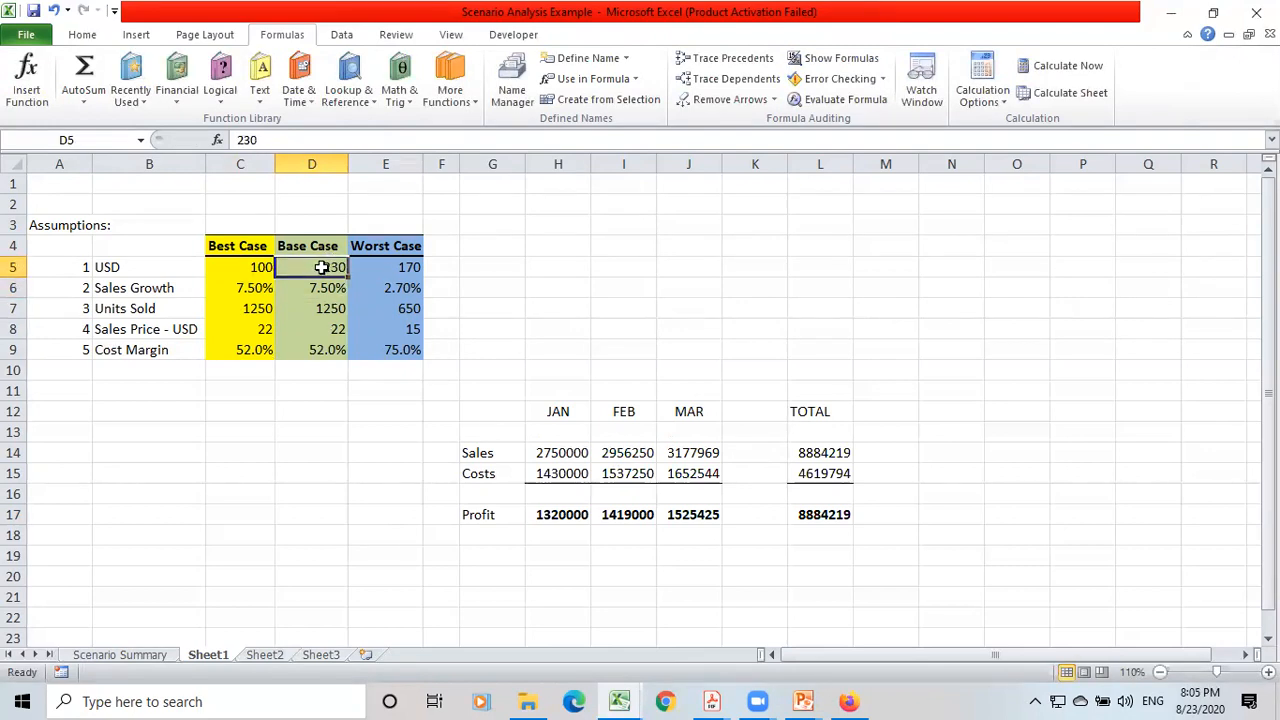
Try Best Case USD rates of 120 and 130 in C5 to test their effect on the sales, costs and profit table.
left_click(240, 266)
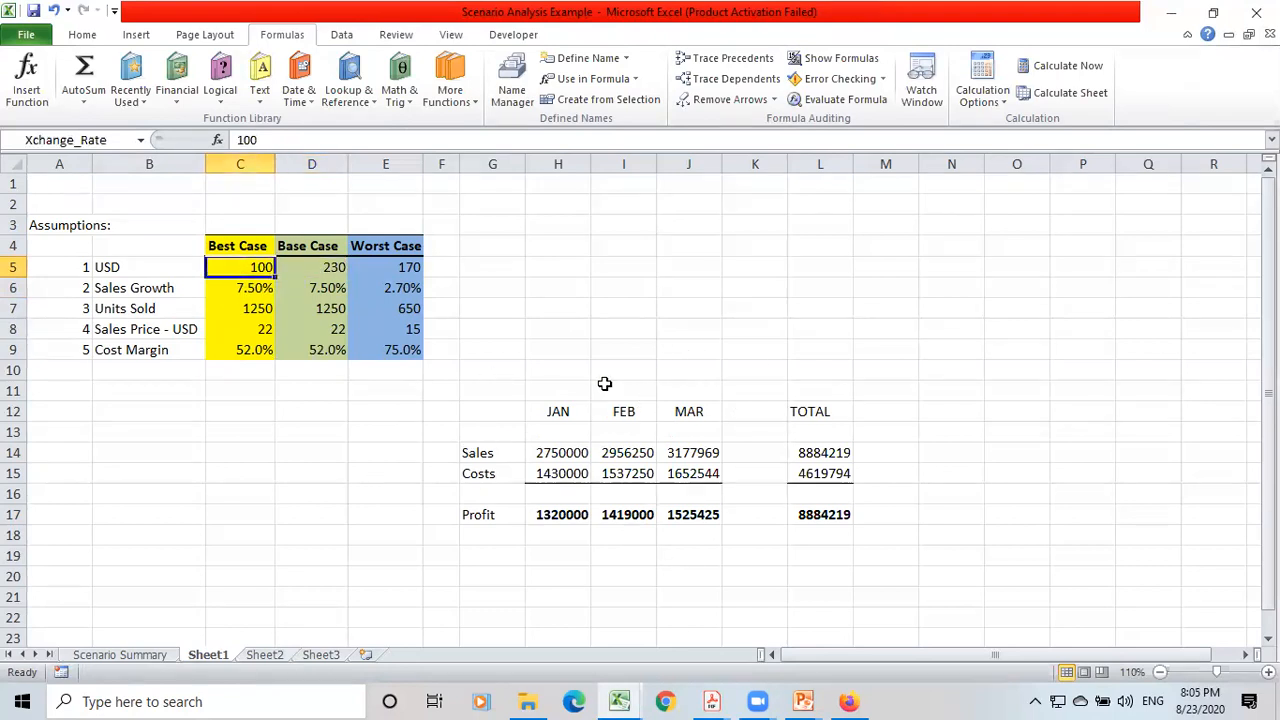
type("120")
key("Return")
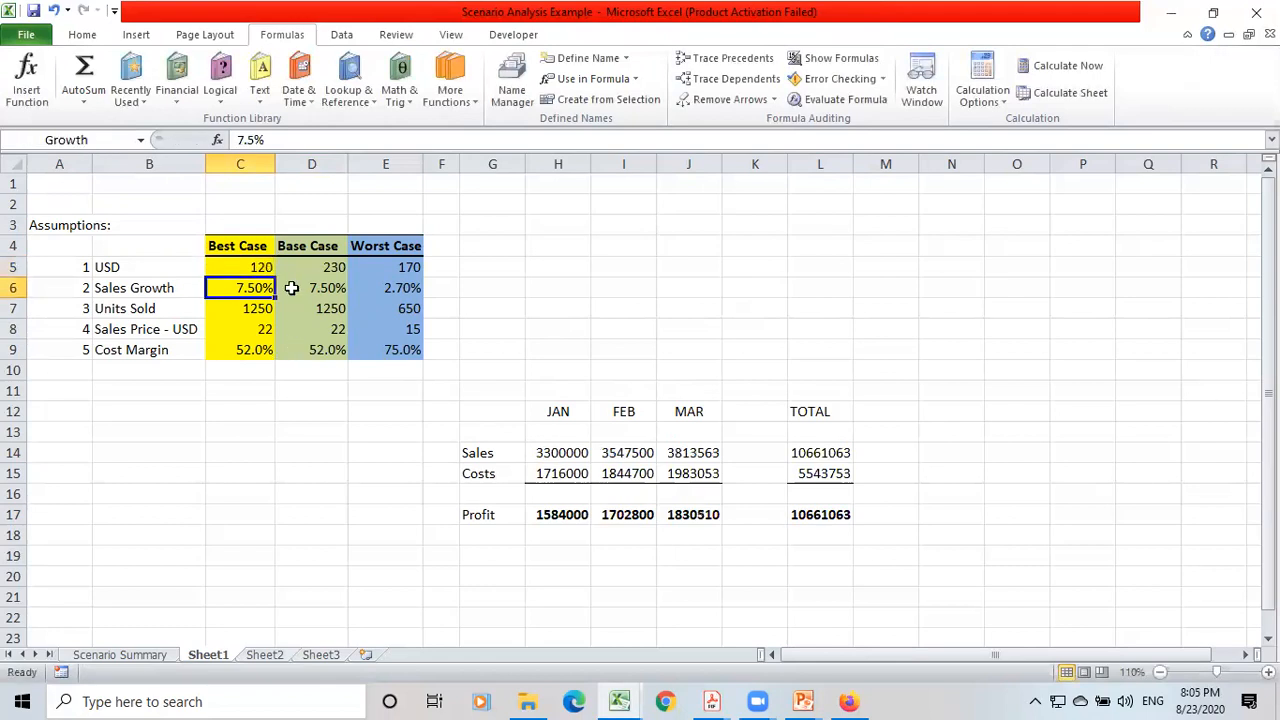
left_click(238, 266)
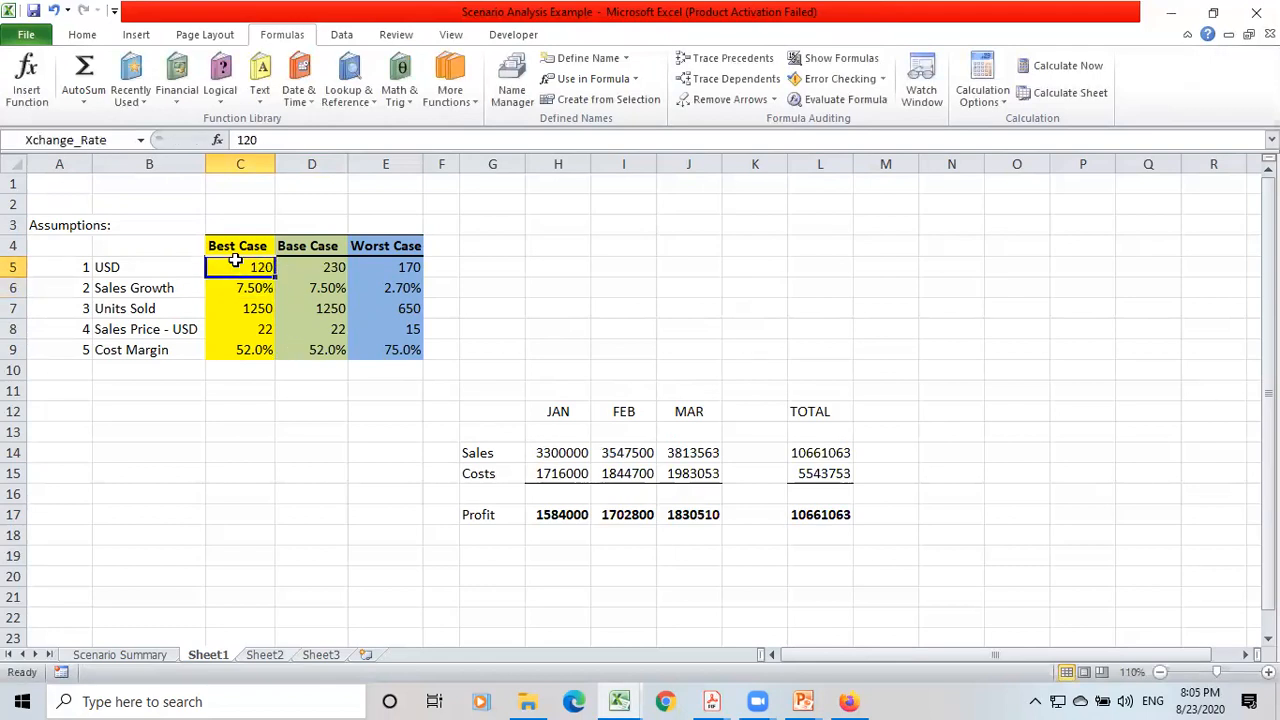
type("1")
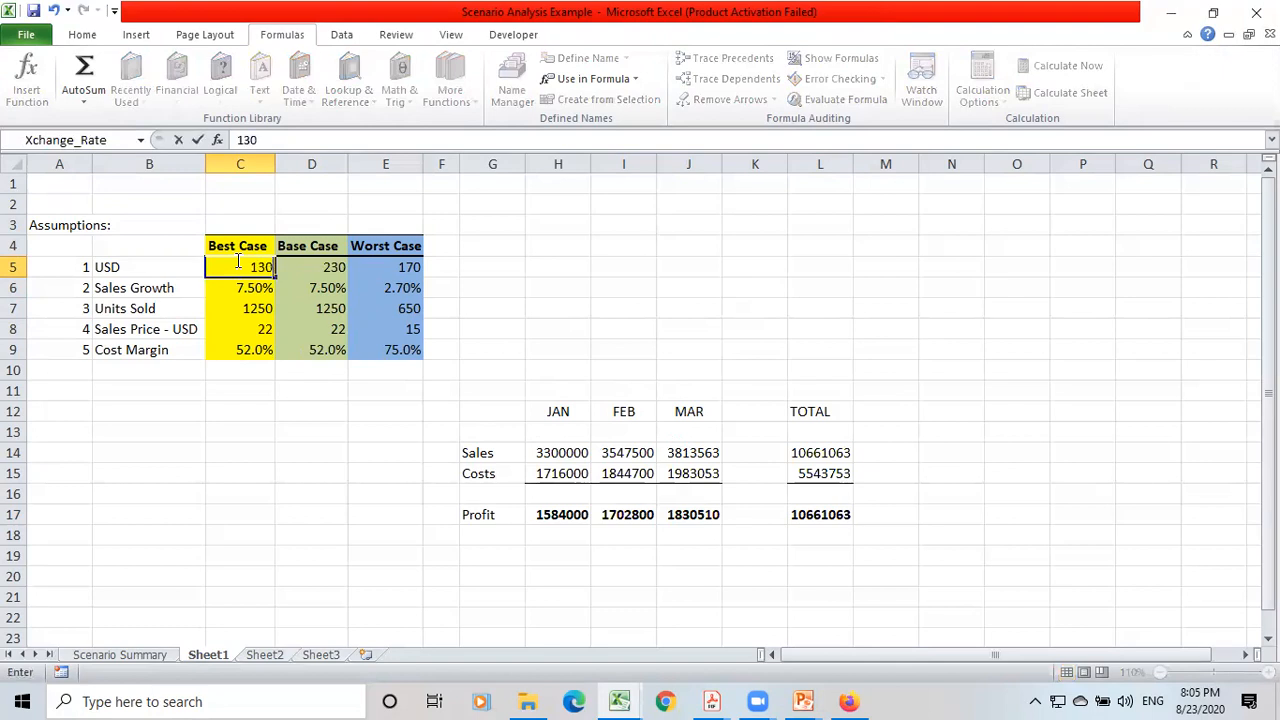
key("Return")
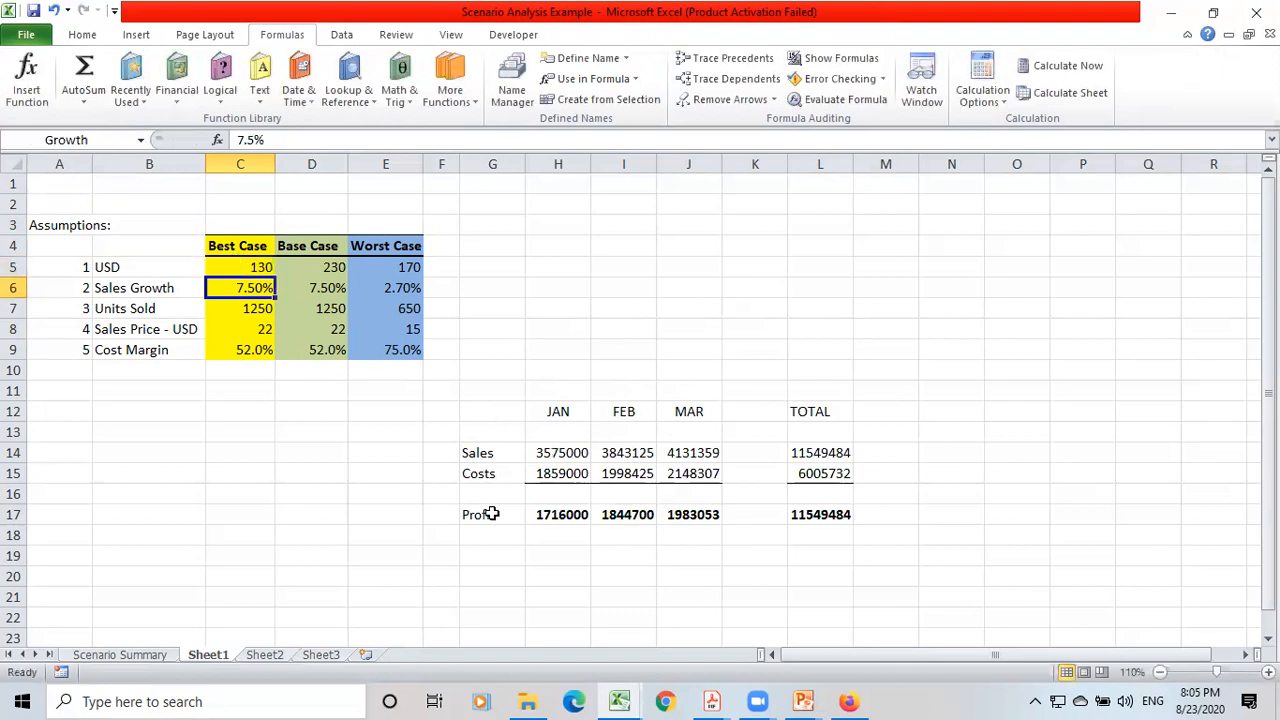
Set the Best Case USD rate in C5 to 247 and compare Sheet1 with the existing Scenario Summary.
left_click(258, 266)
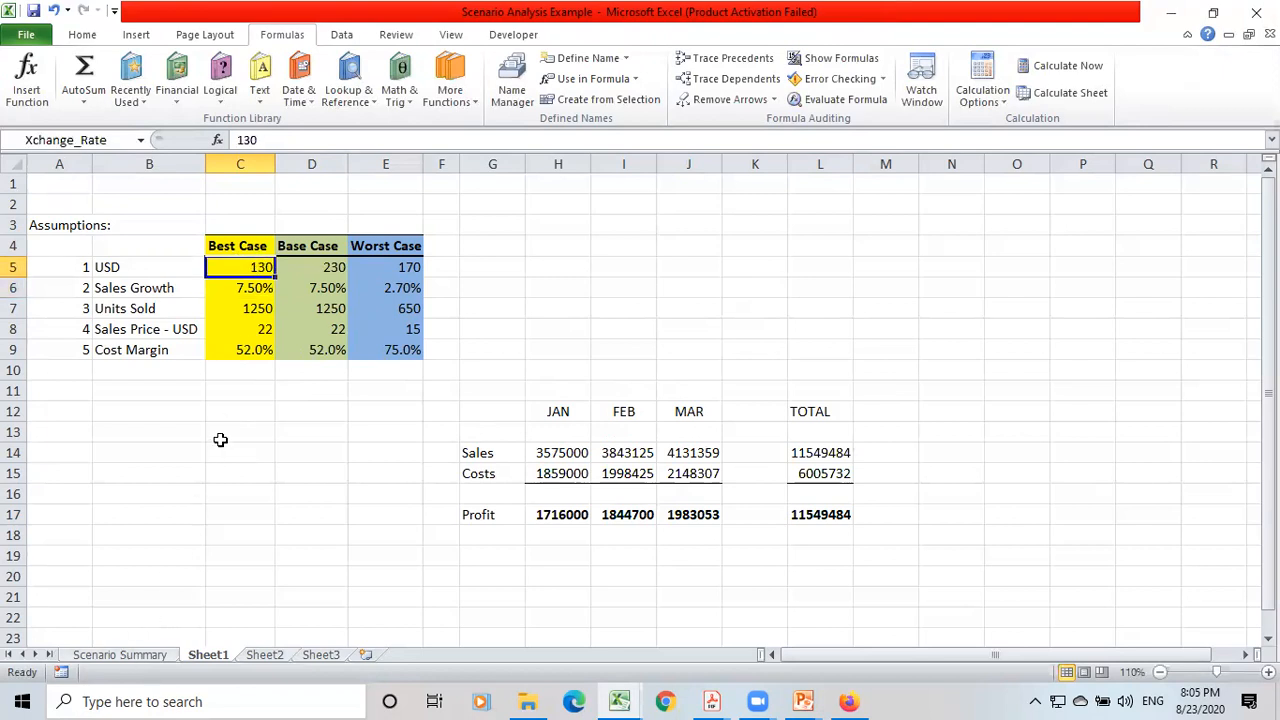
type("247")
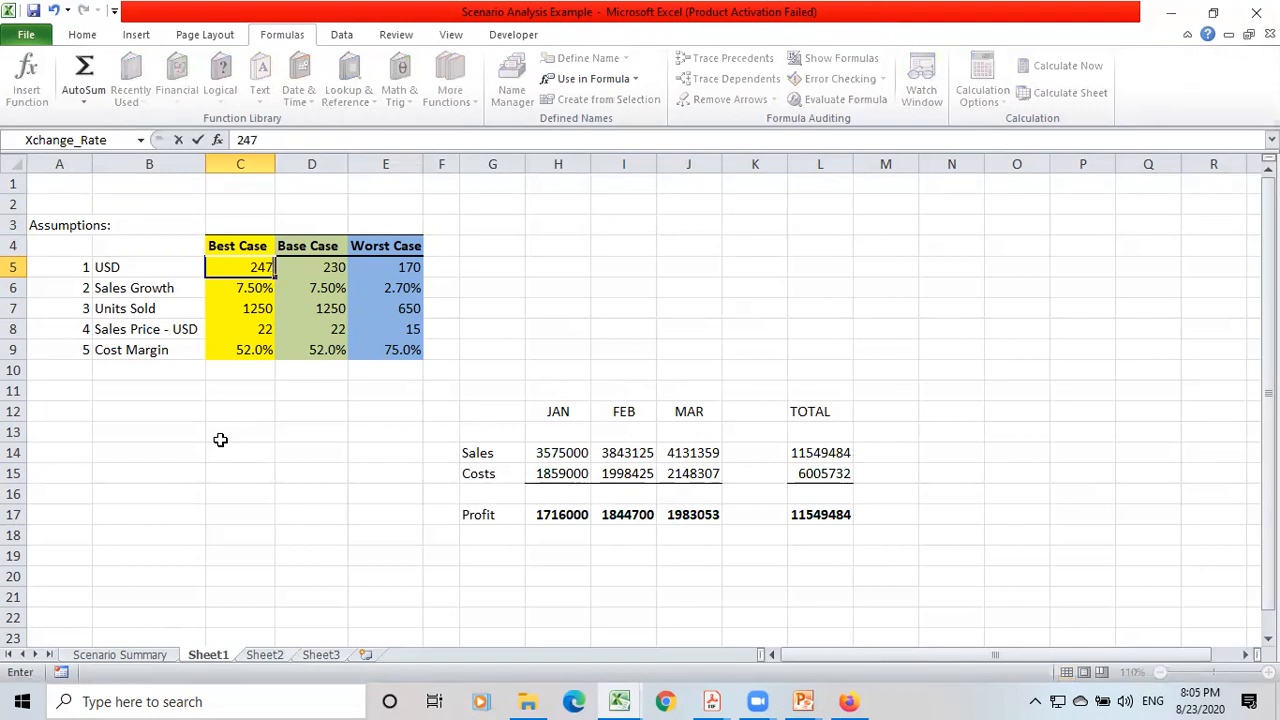
key("Return")
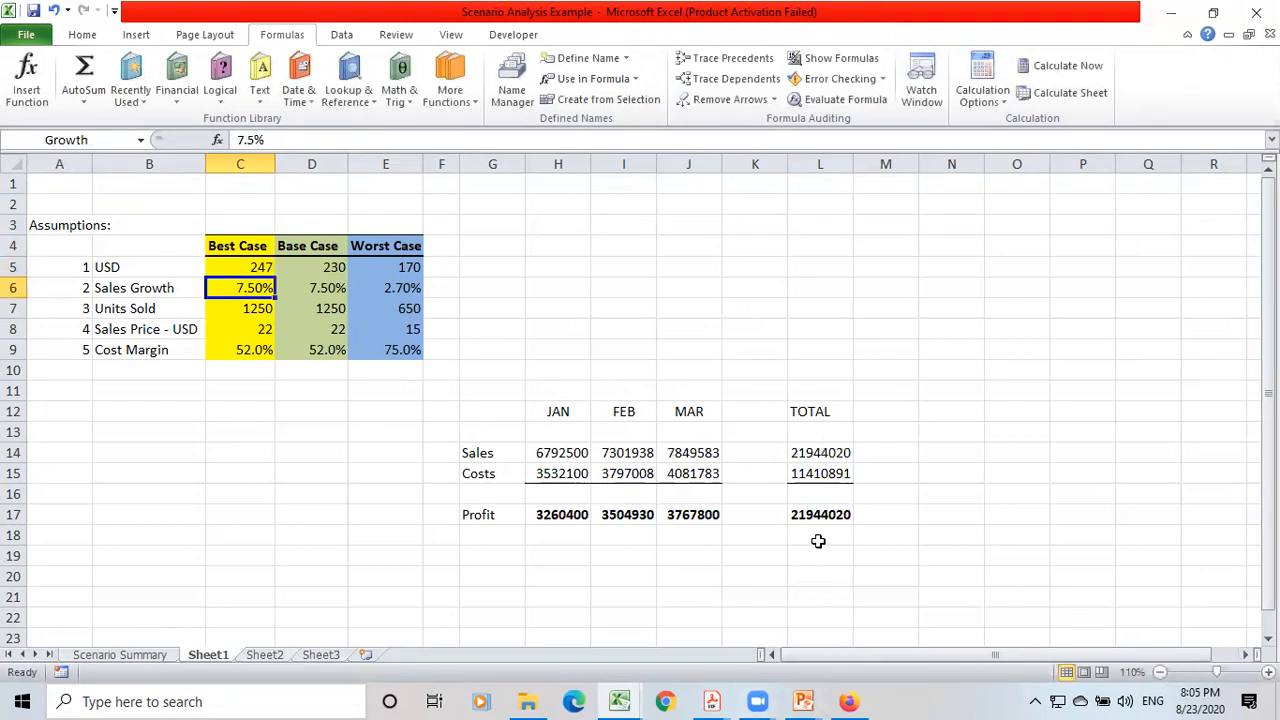
left_click(106, 655)
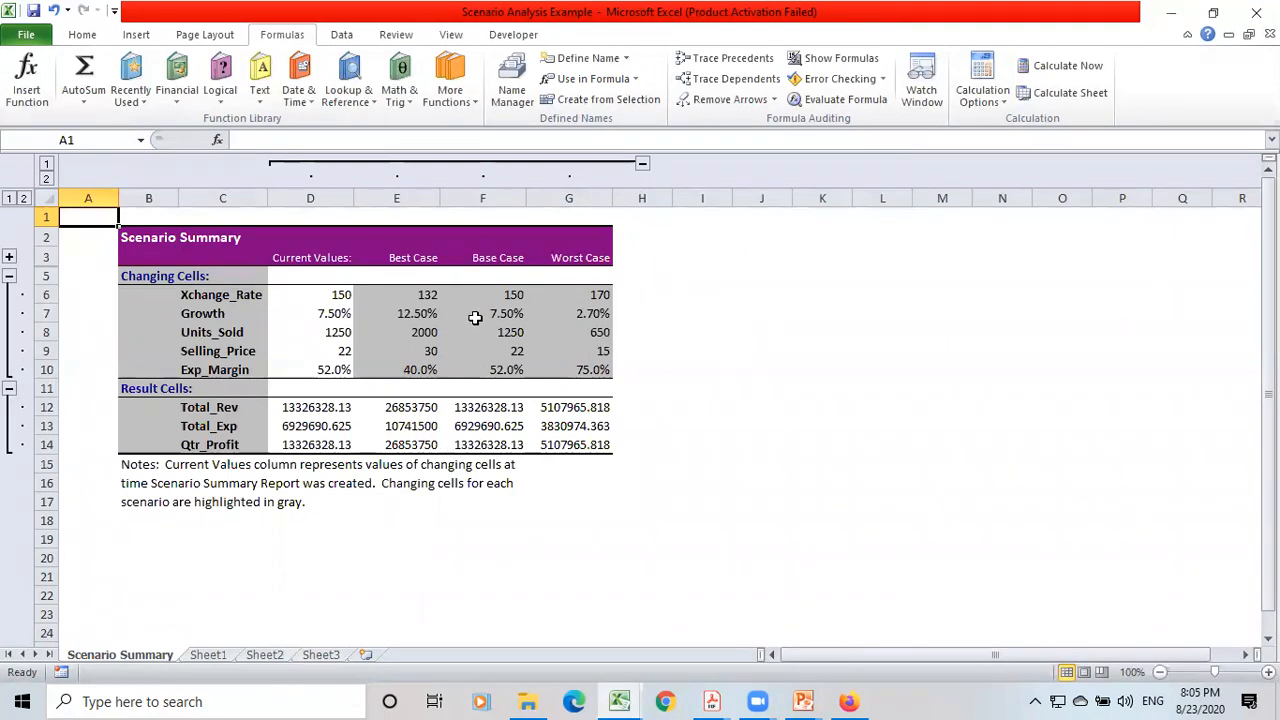
left_click(215, 655)
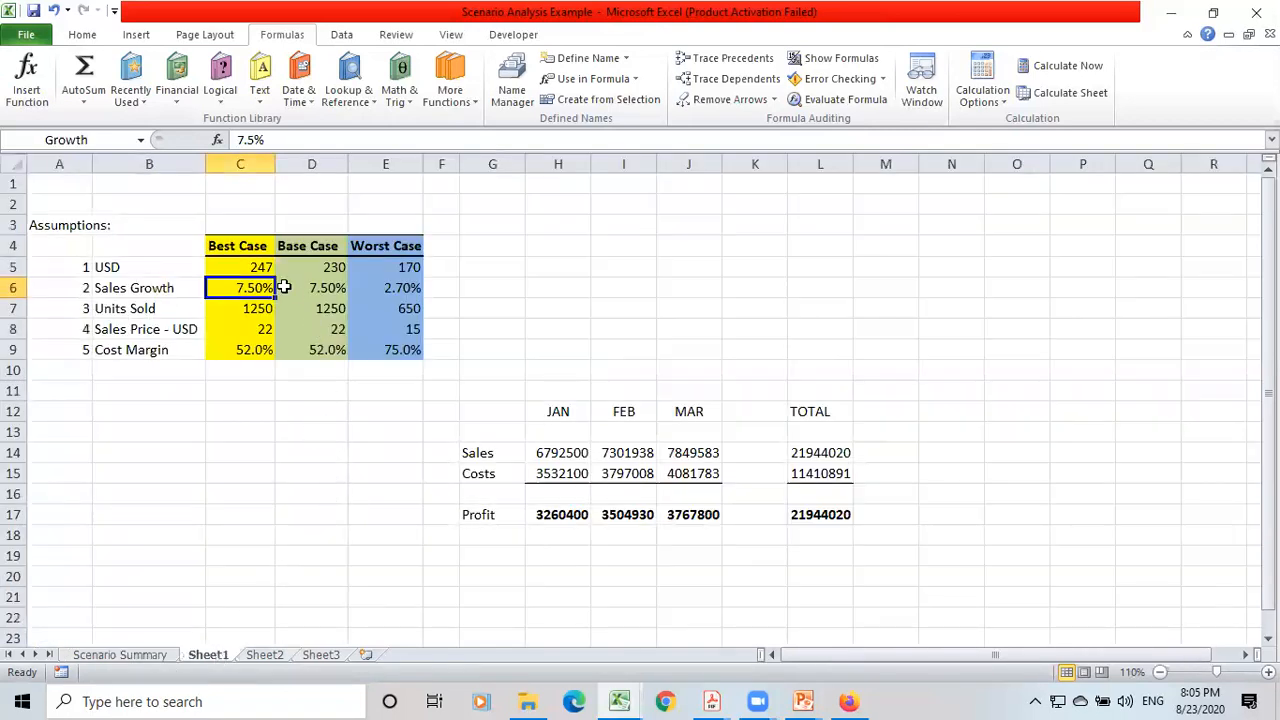
Edit the Worst Case scenario in Scenario Manager, setting its Xchange_Rate to 2000 and keeping the changing cells C5:C9.
left_click(258, 267)
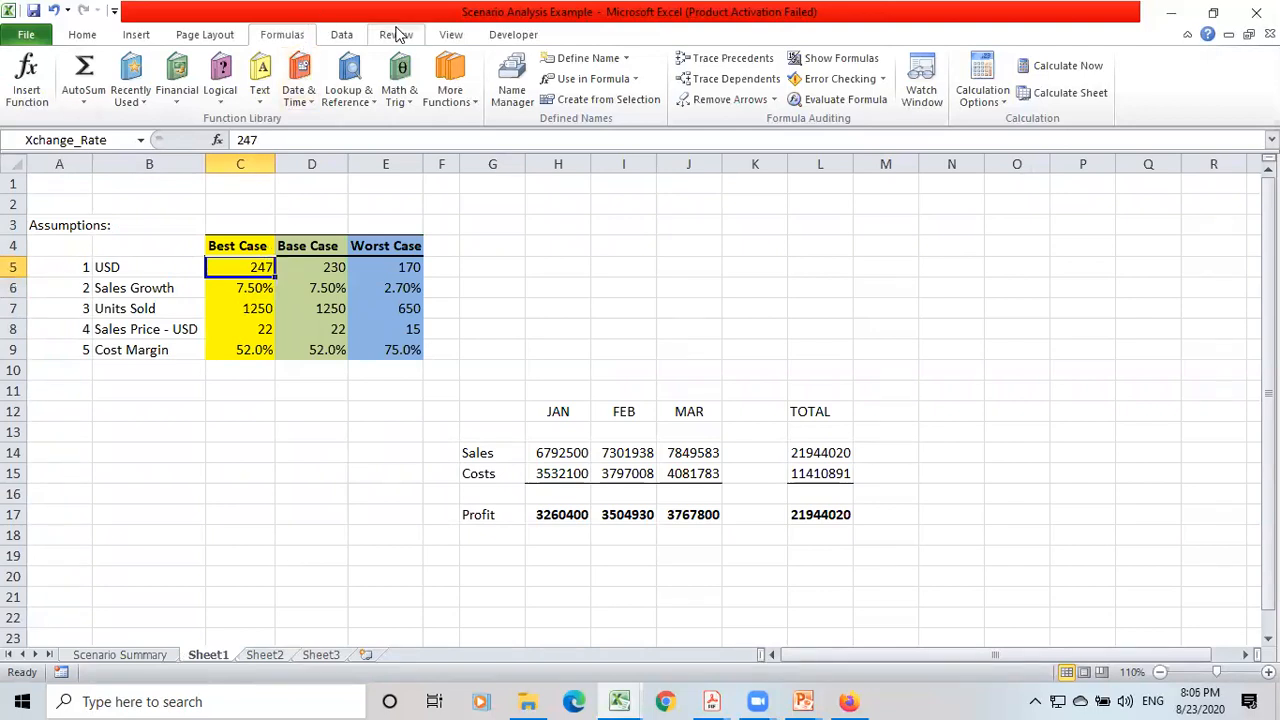
left_click(340, 34)
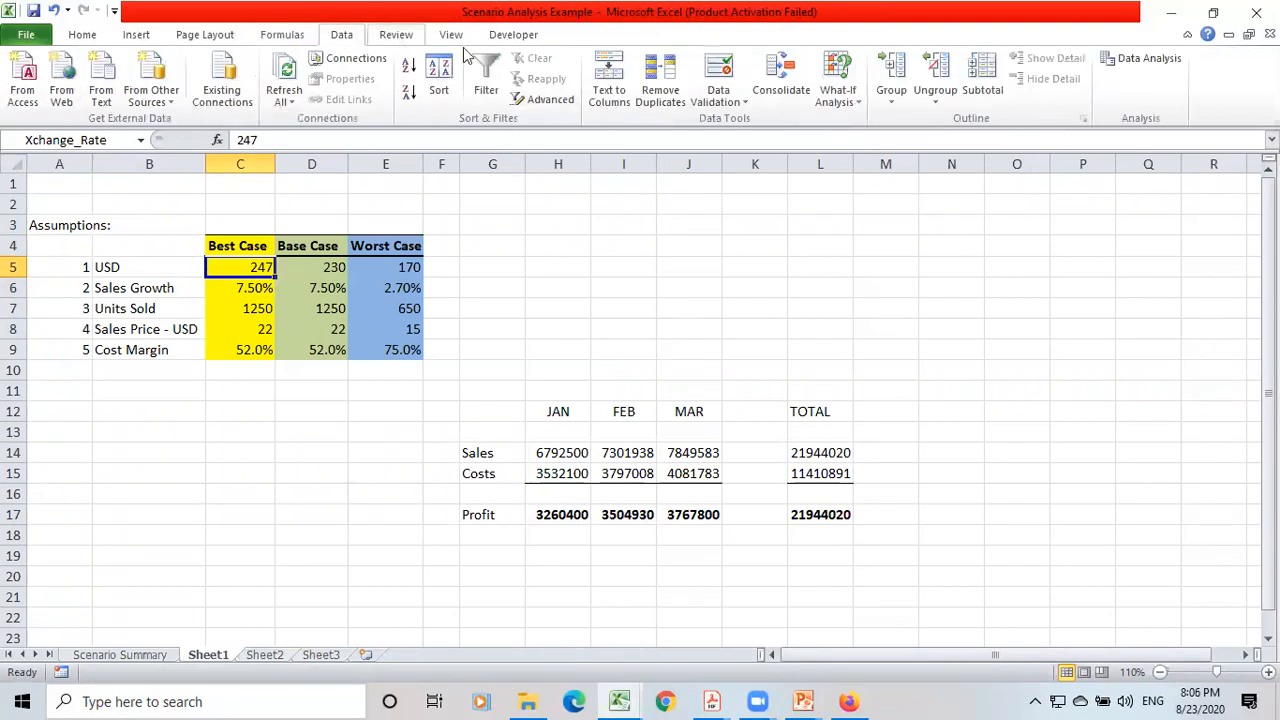
left_click(837, 92)
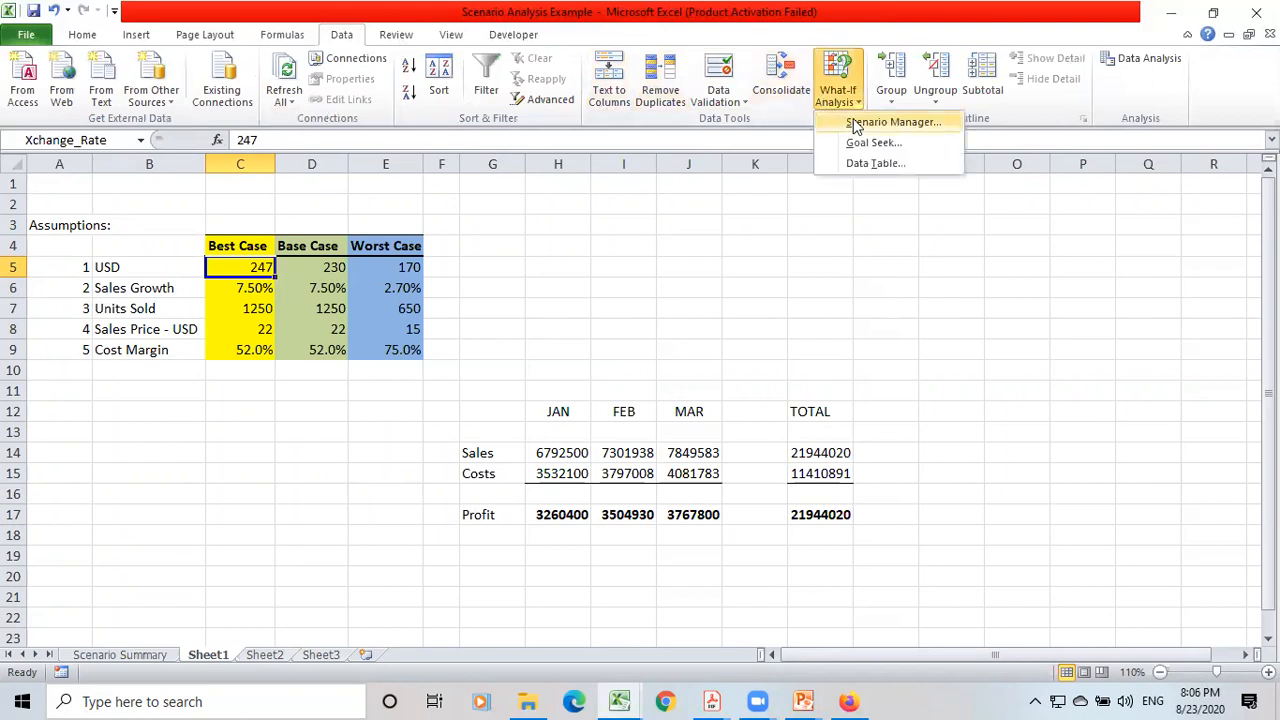
left_click(858, 124)
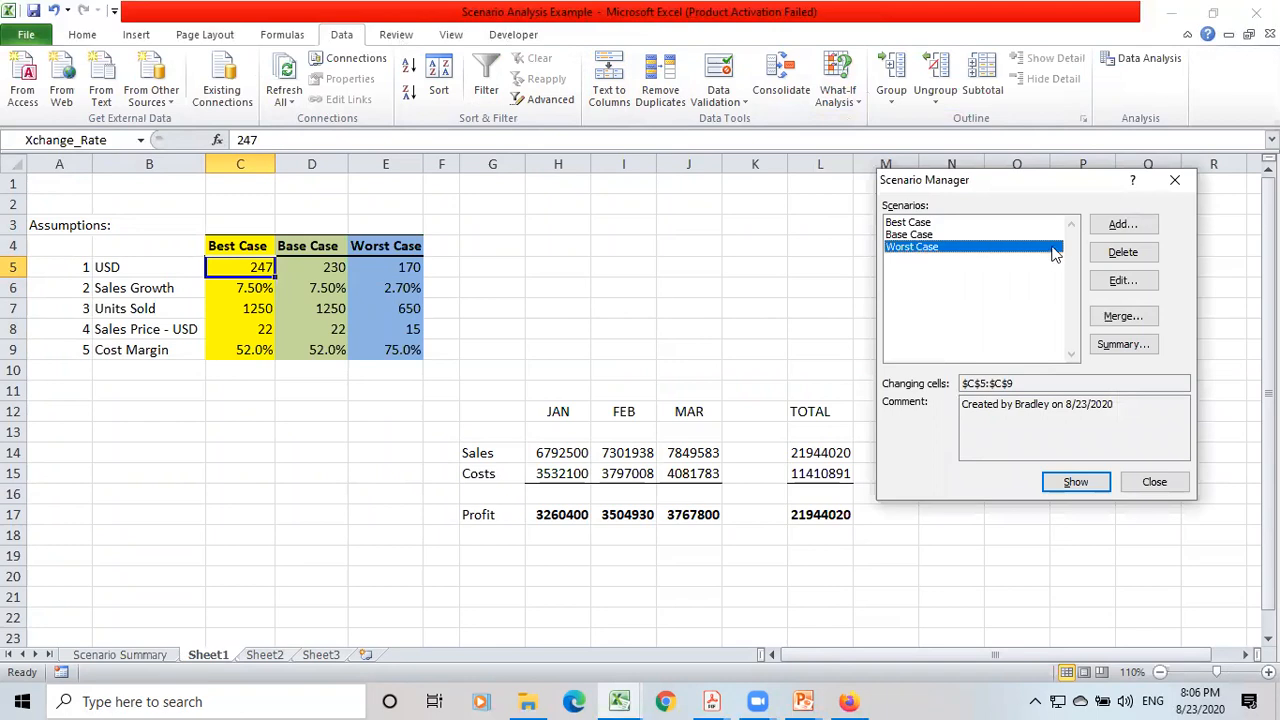
left_click(1128, 282)
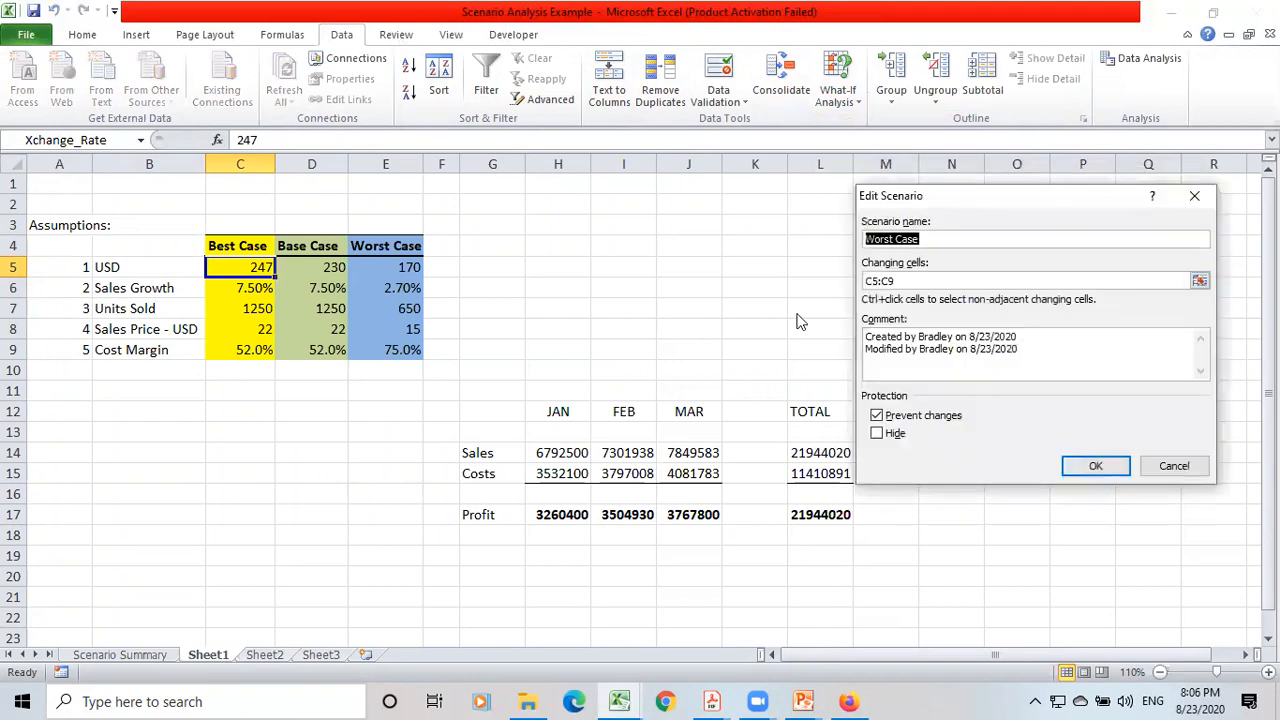
left_click(1097, 467)
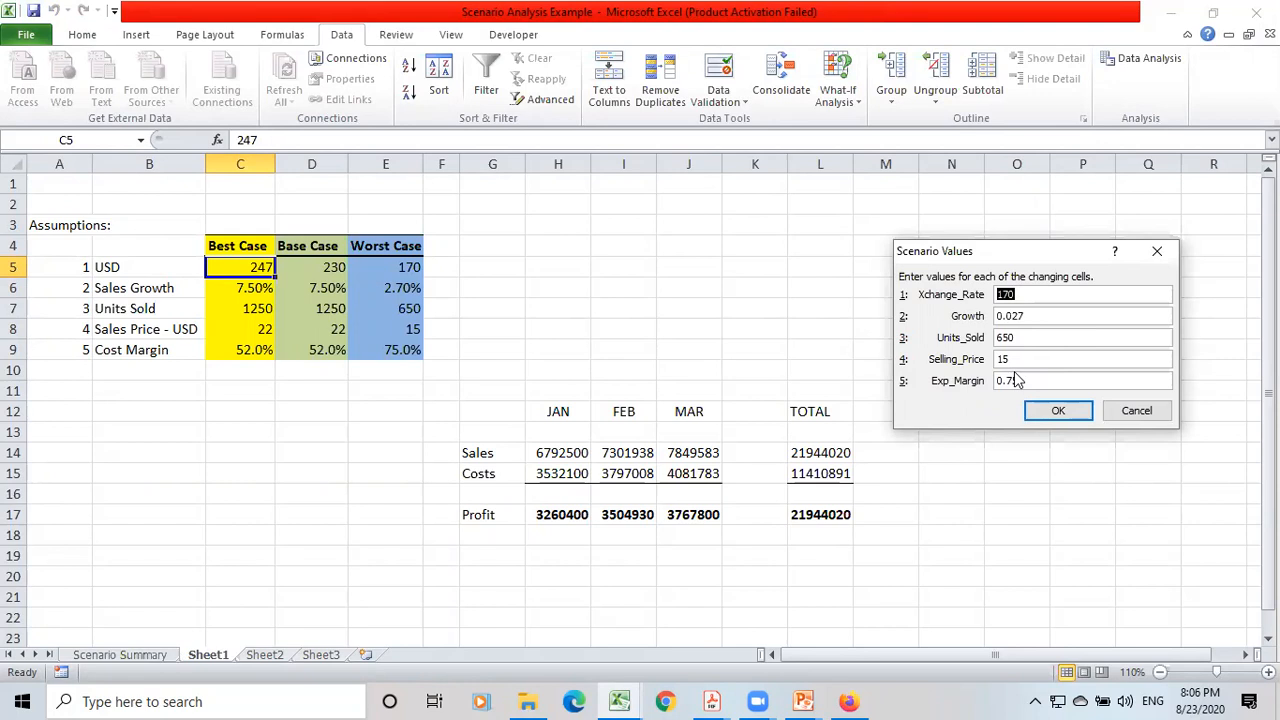
type("2000")
left_click(1043, 413)
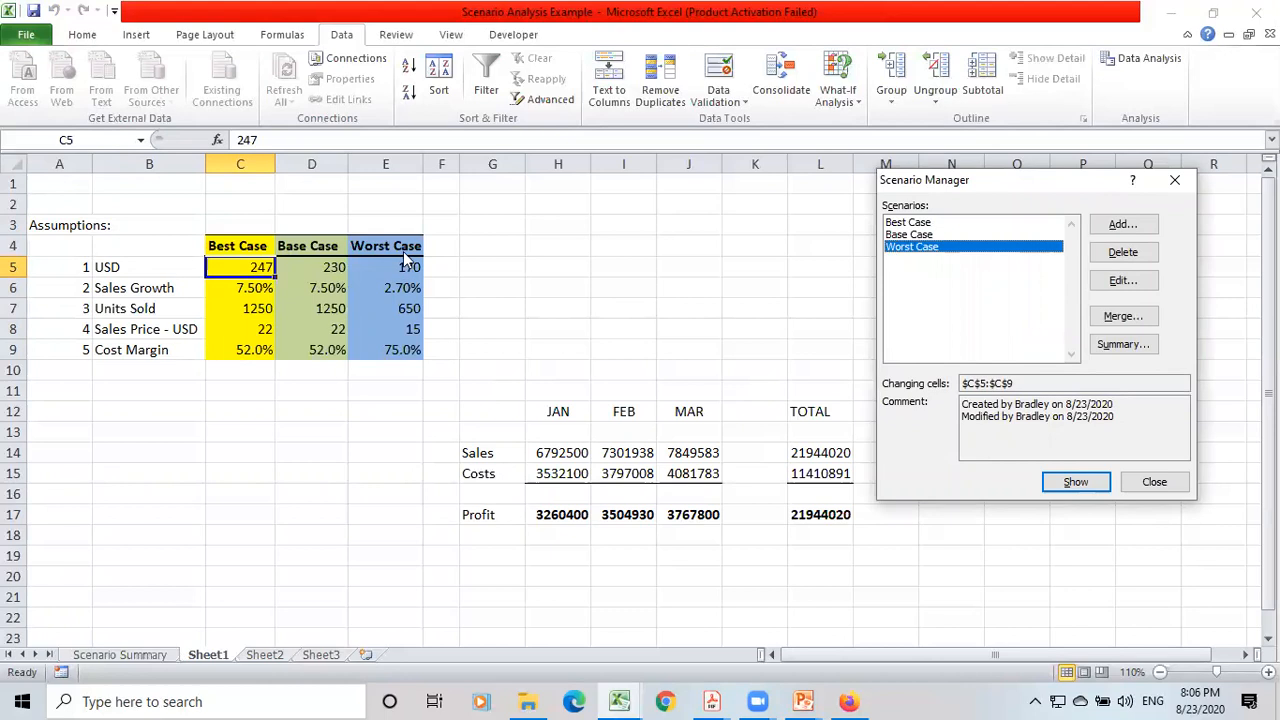
Generate a new scenario summary report with result cells L14, L15 and L17, and compare it with the original Scenario Summary sheet.
left_click(1101, 346)
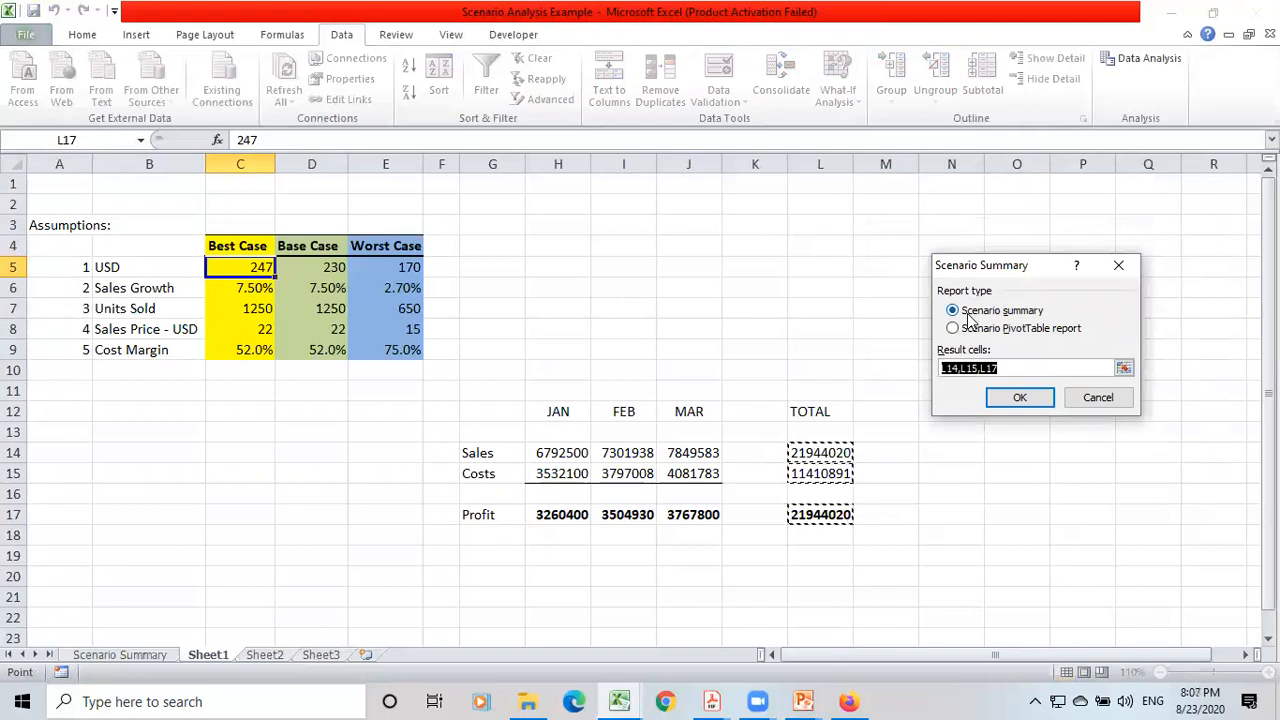
left_click(1014, 400)
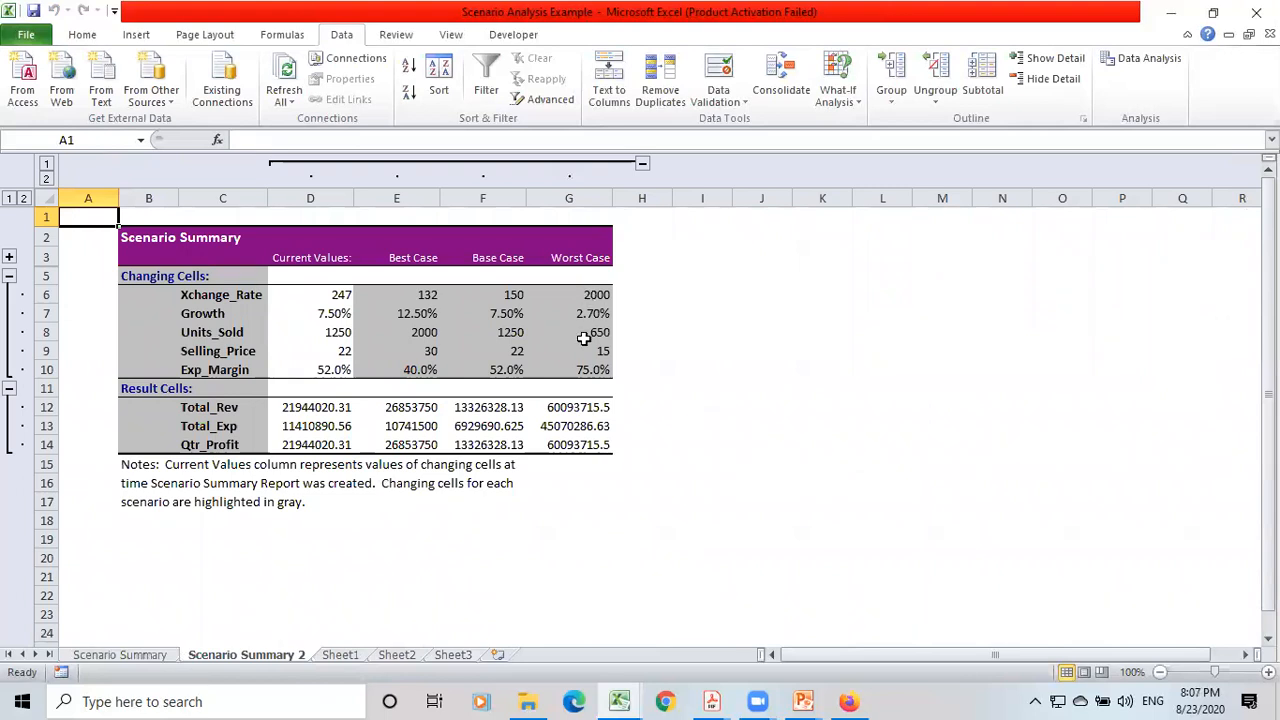
left_click(120, 655)
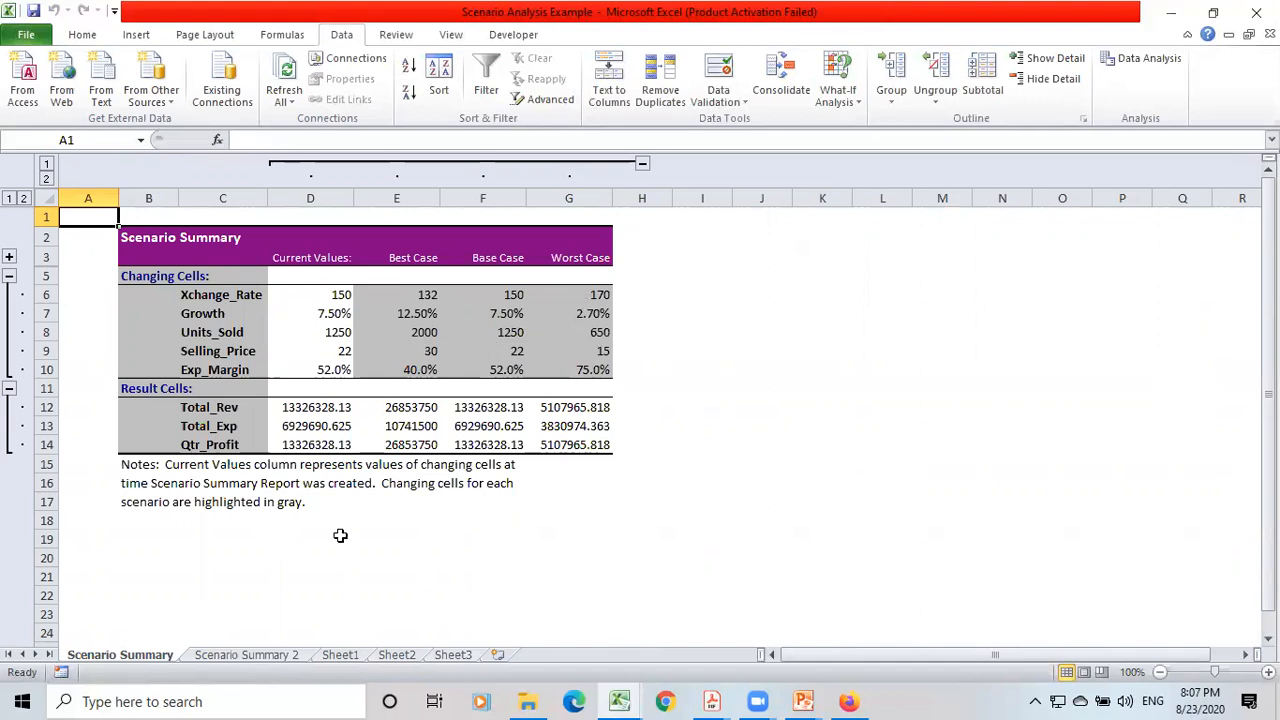
On the Scenario Summary 2 sheet, overwrite the Worst Case Xchange_Rate in G6 with 129 to test whether its result cells respond.
left_click(250, 656)
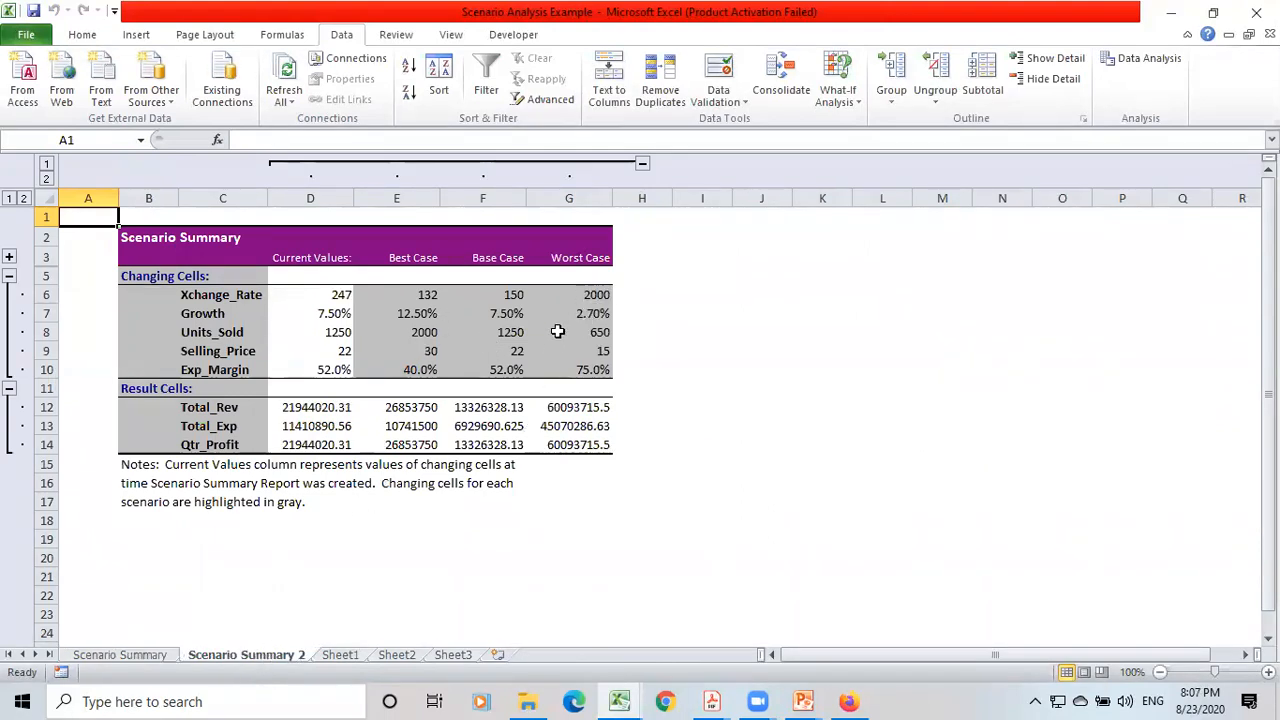
left_click(595, 292)
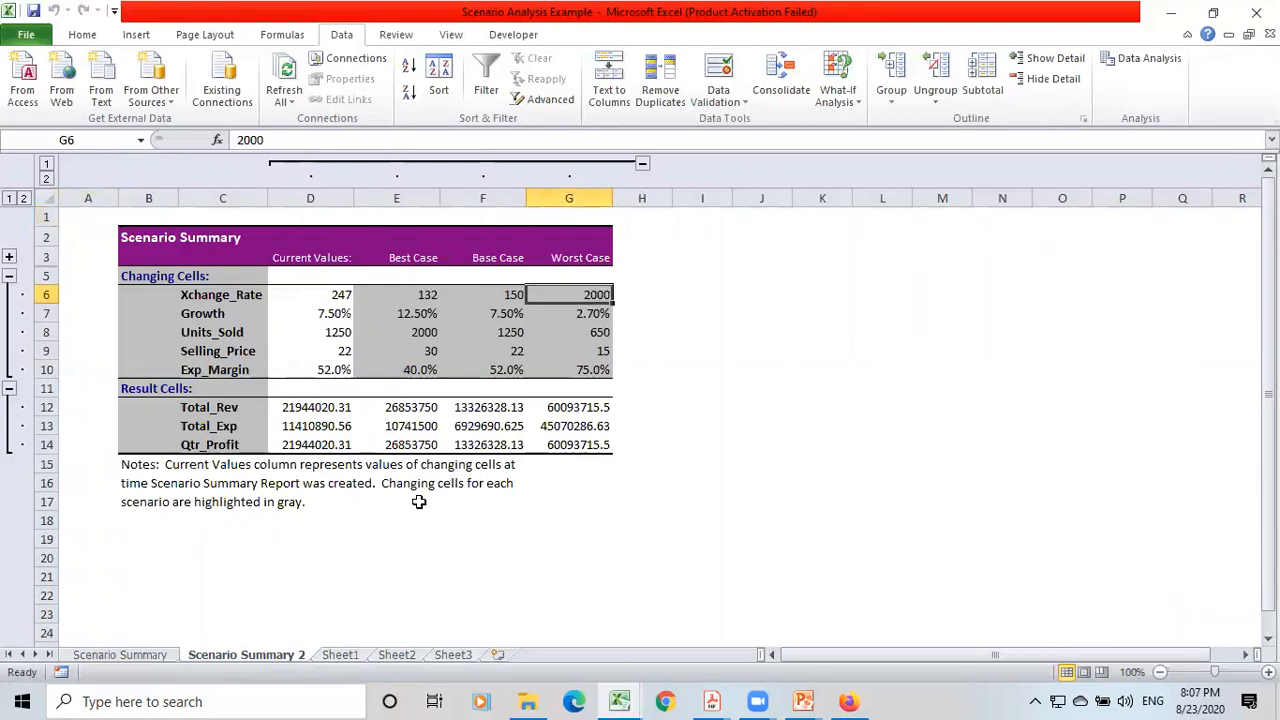
type("12")
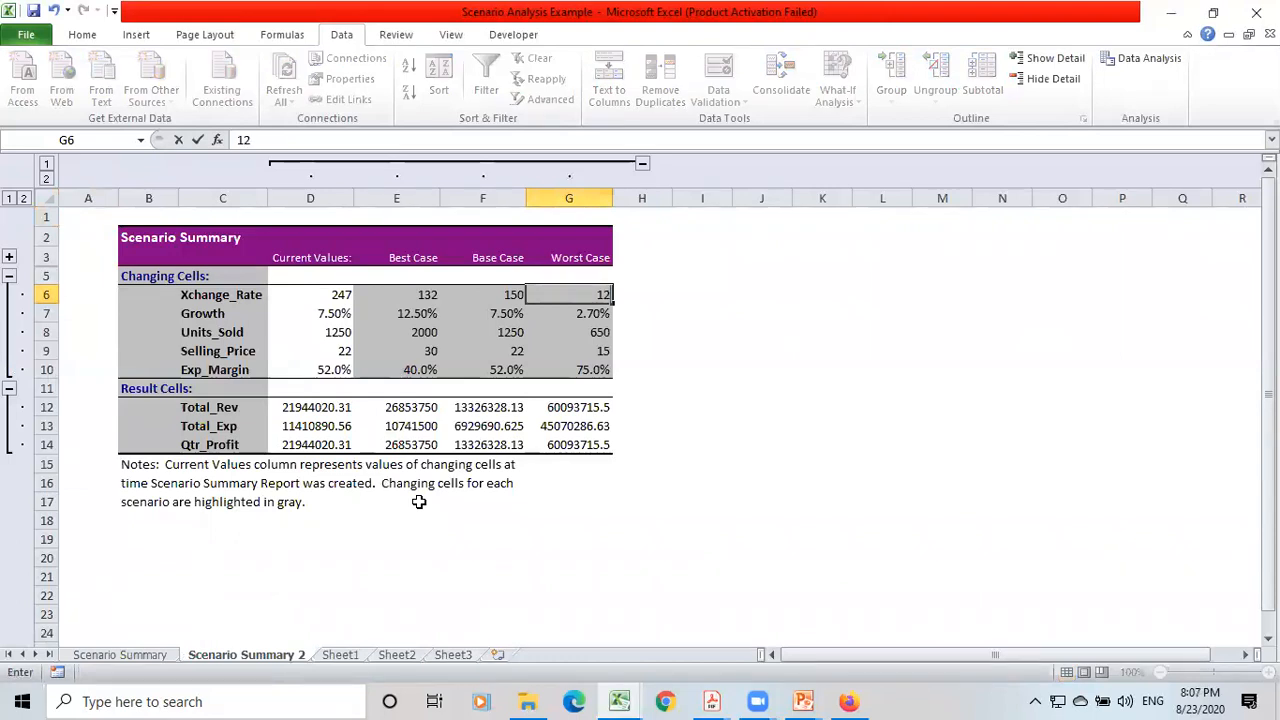
key("Return")
key("Up")
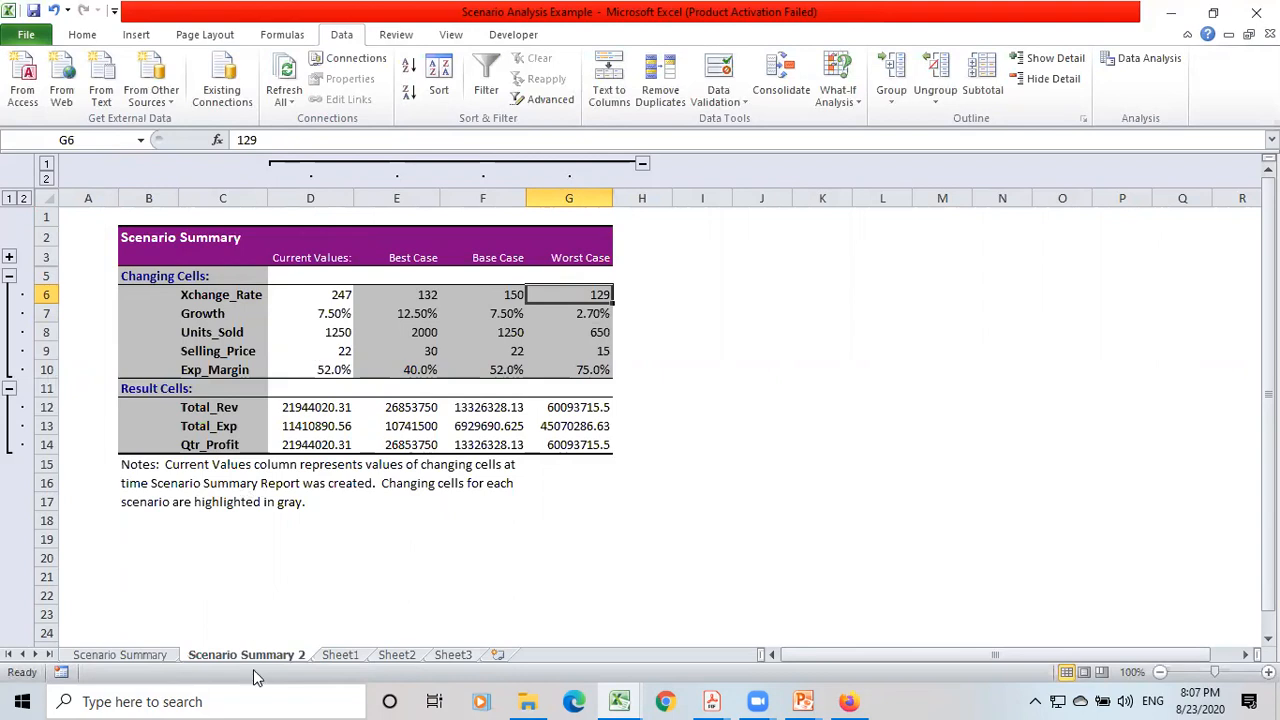
From Sheet1, set the Worst Case scenario's Xchange_Rate to 24 in Scenario Manager and check the Scenario Summary 2 sheet against it.
left_click(335, 655)
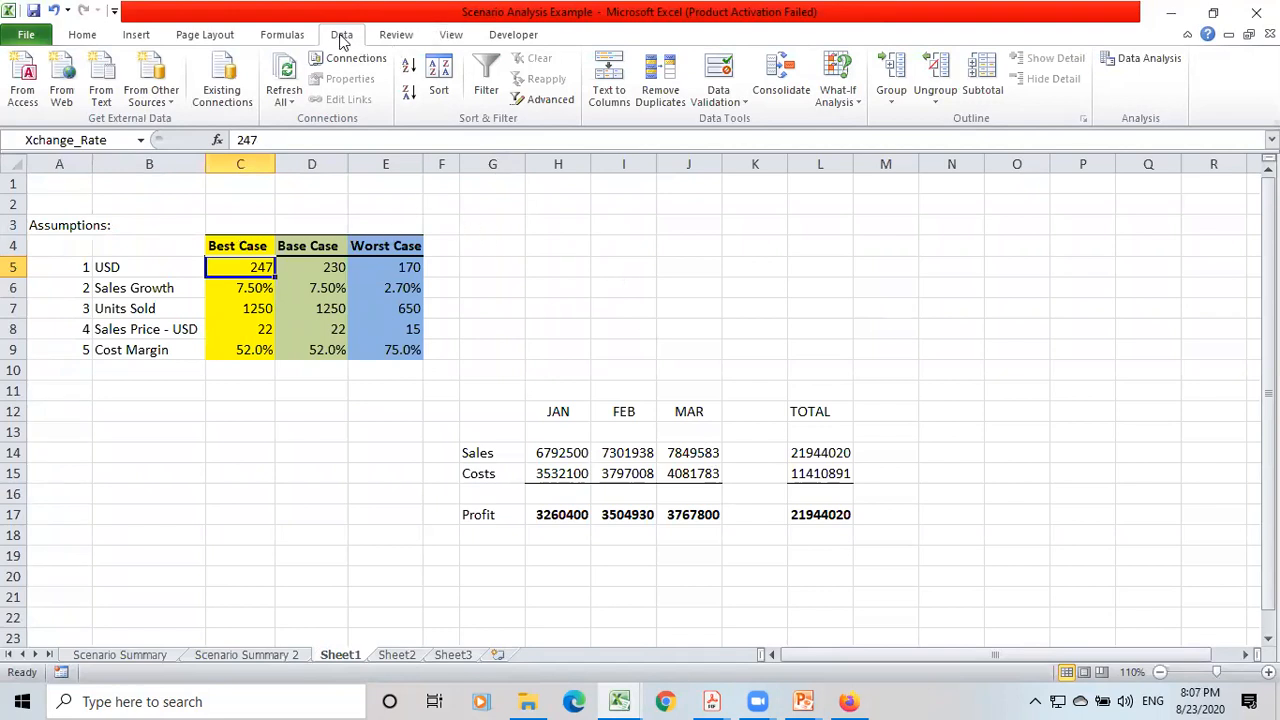
left_click(836, 92)
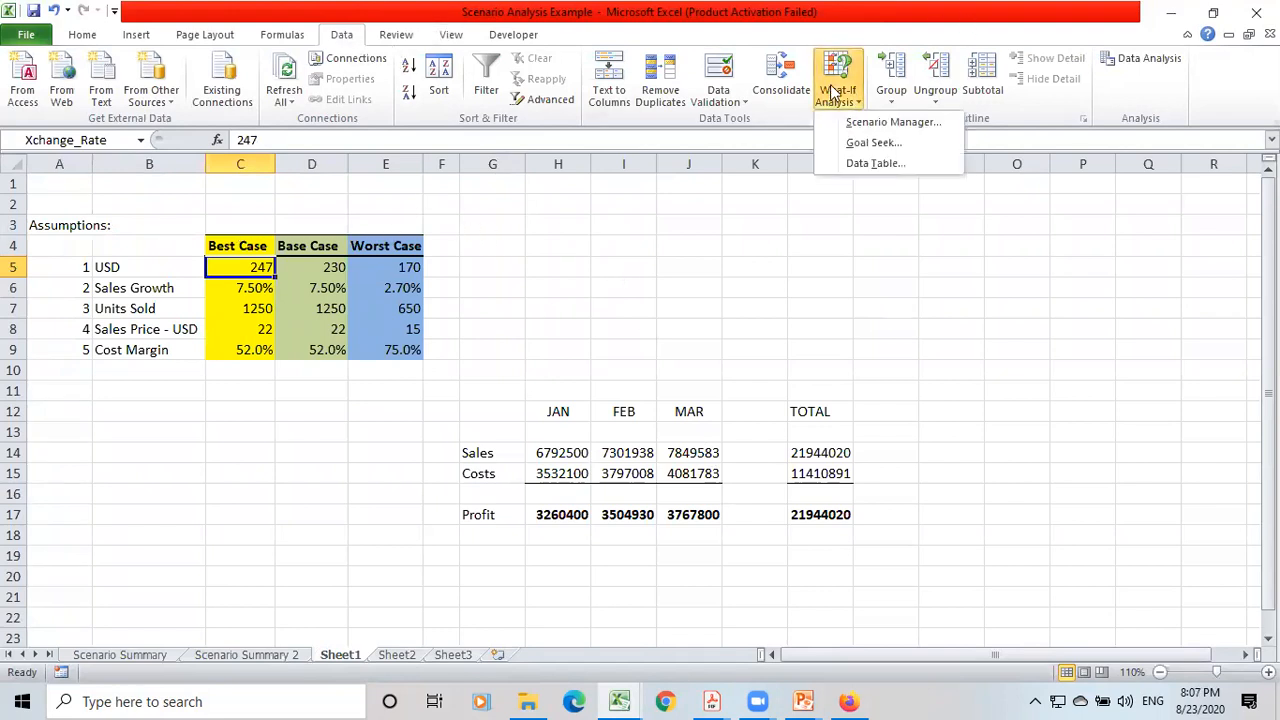
left_click(873, 121)
left_click(1103, 282)
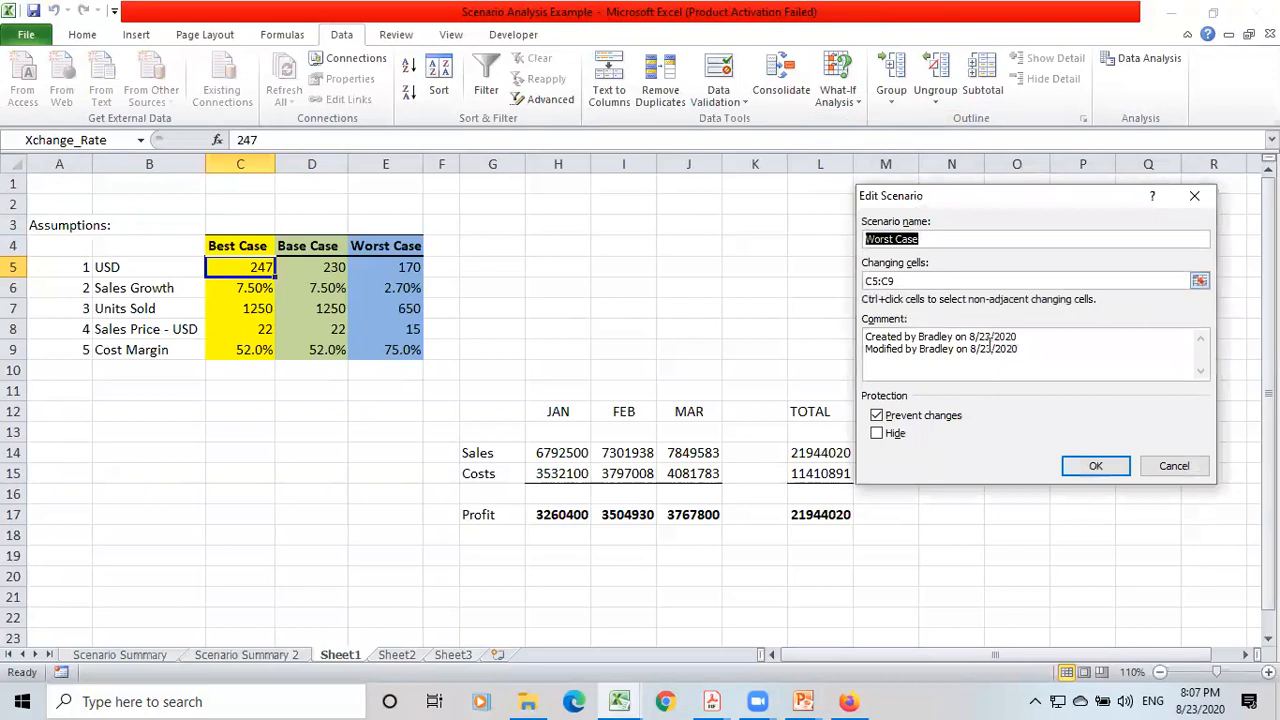
left_click(1073, 472)
left_click(1028, 296)
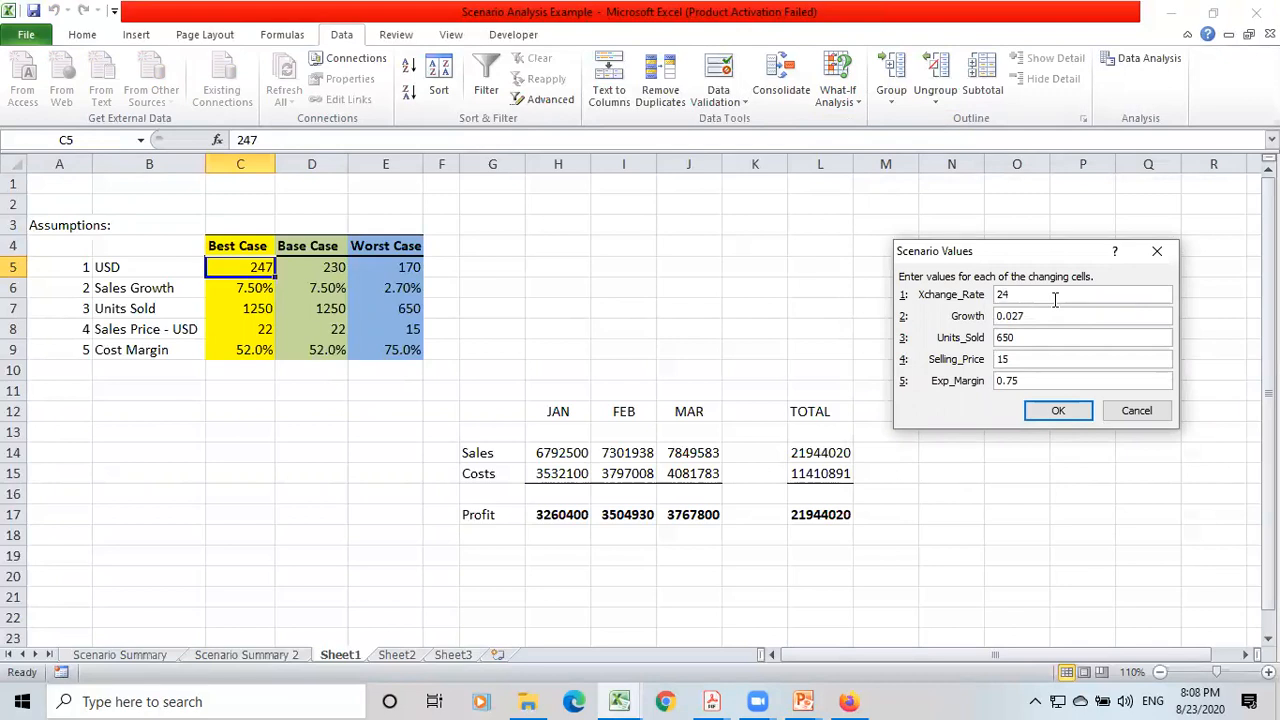
key("Return")
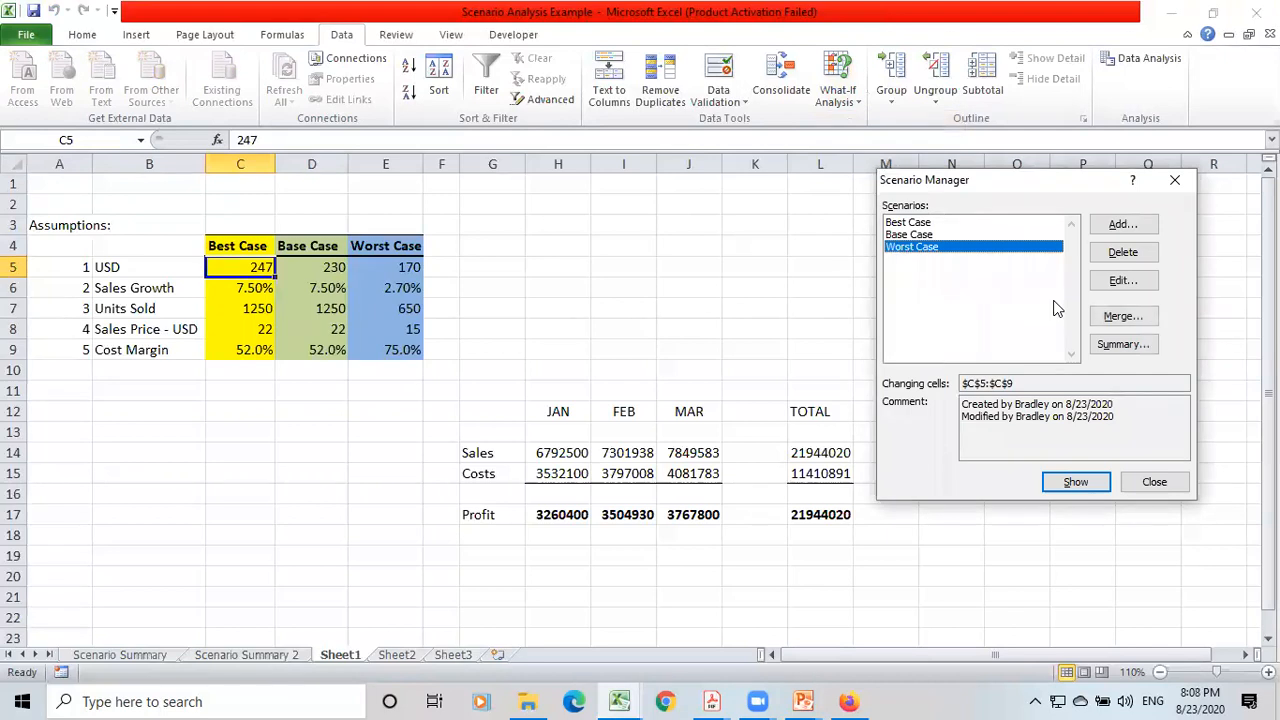
left_click(1152, 484)
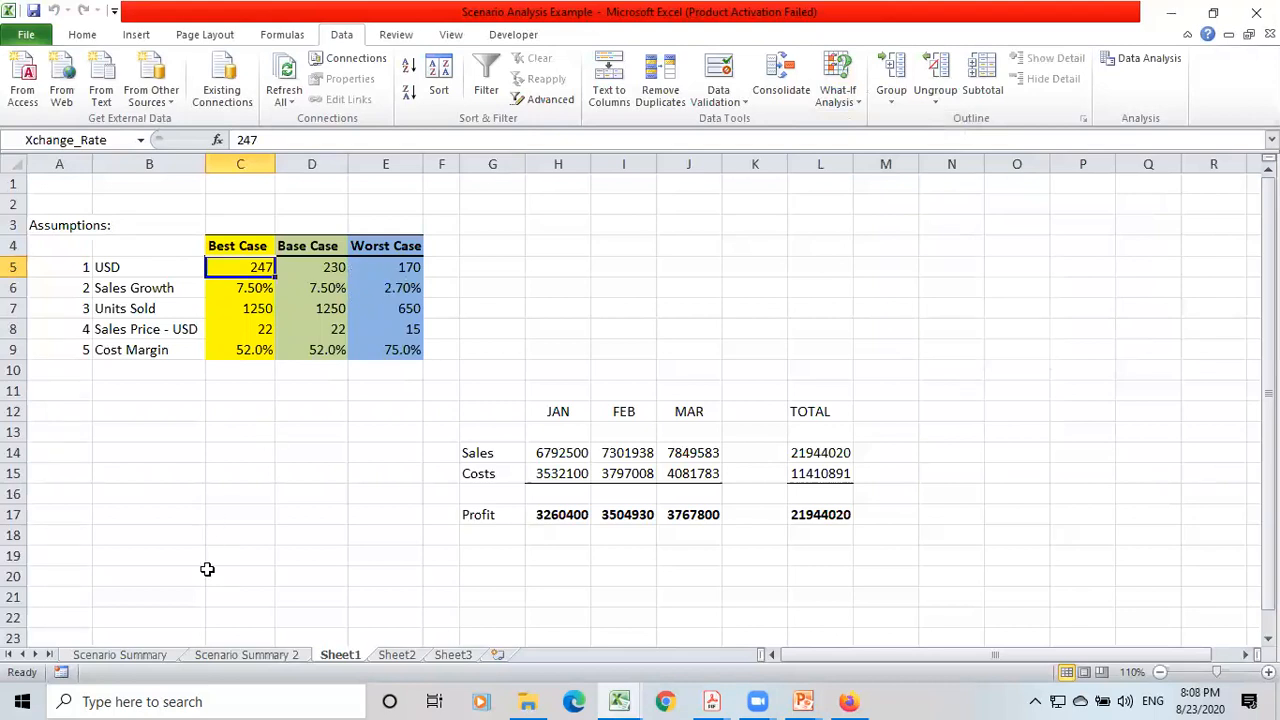
left_click(220, 656)
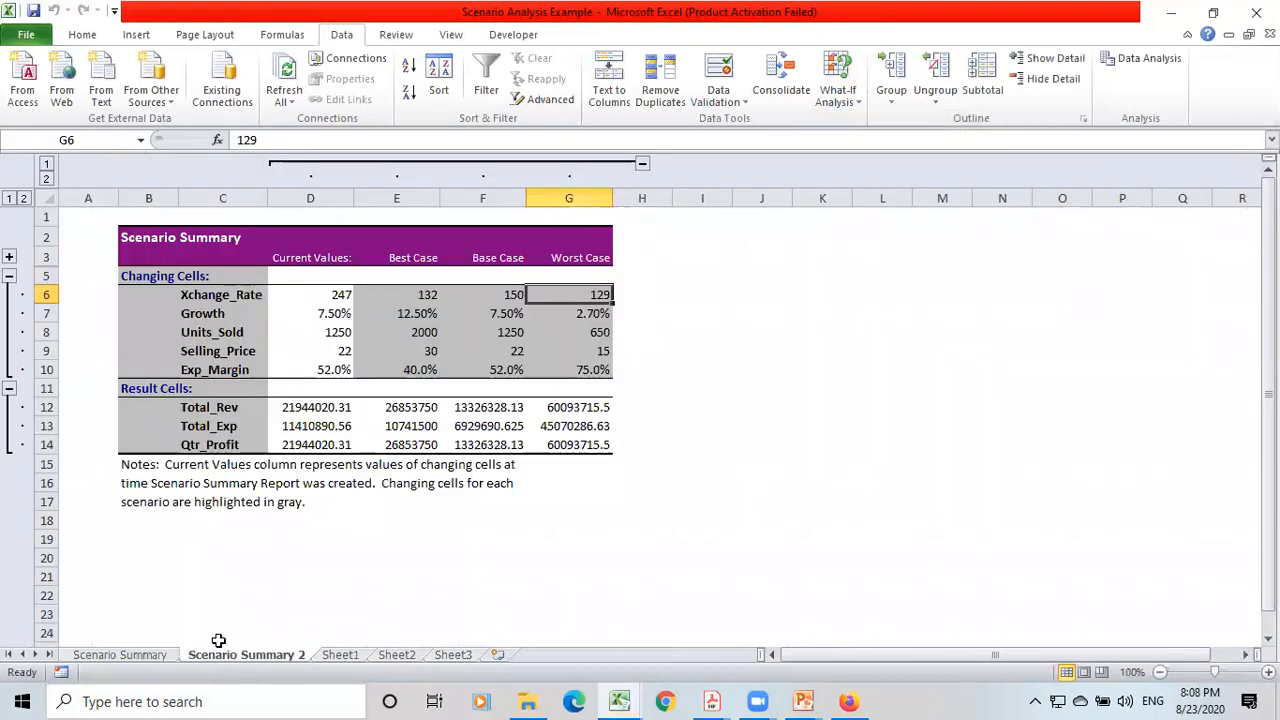
left_click(340, 655)
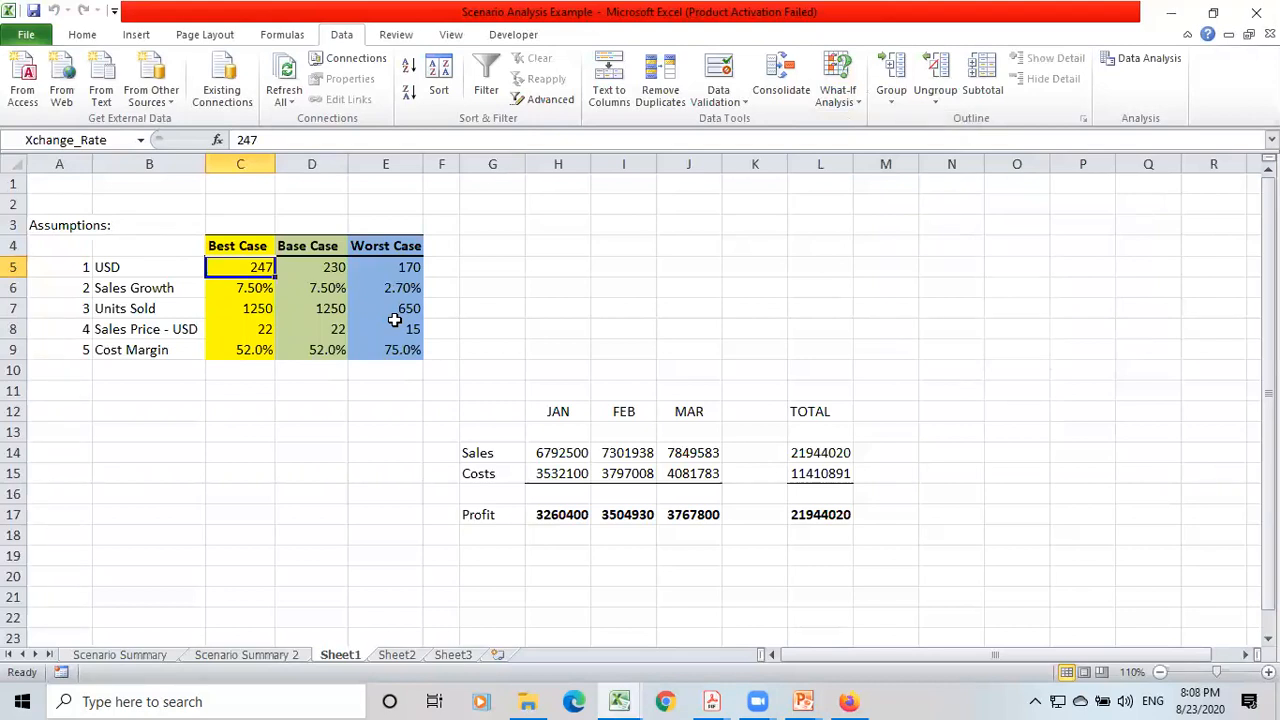
Switch to the Part 2 Chapter 9 presentation in PowerPoint and review the Financial Model Tabs and General Model-Building Best Practices slides.
left_click(803, 700)
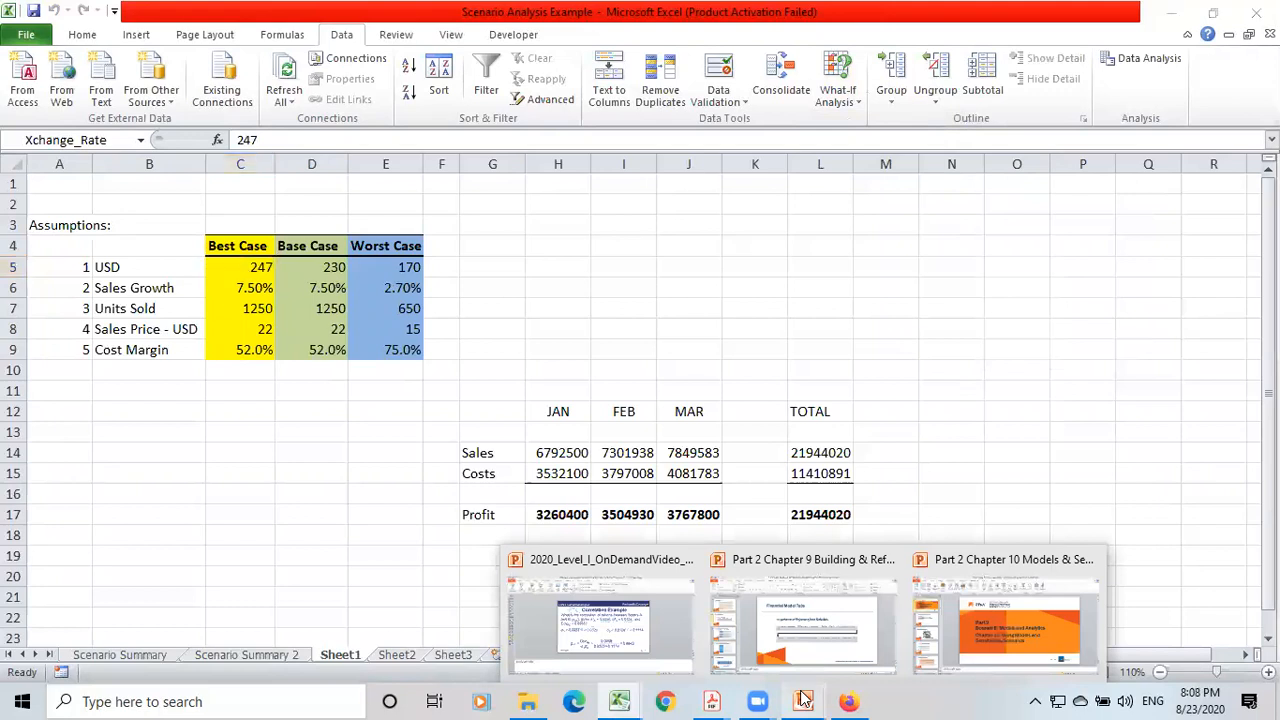
left_click(810, 648)
scroll(677, 543, "down", 1)
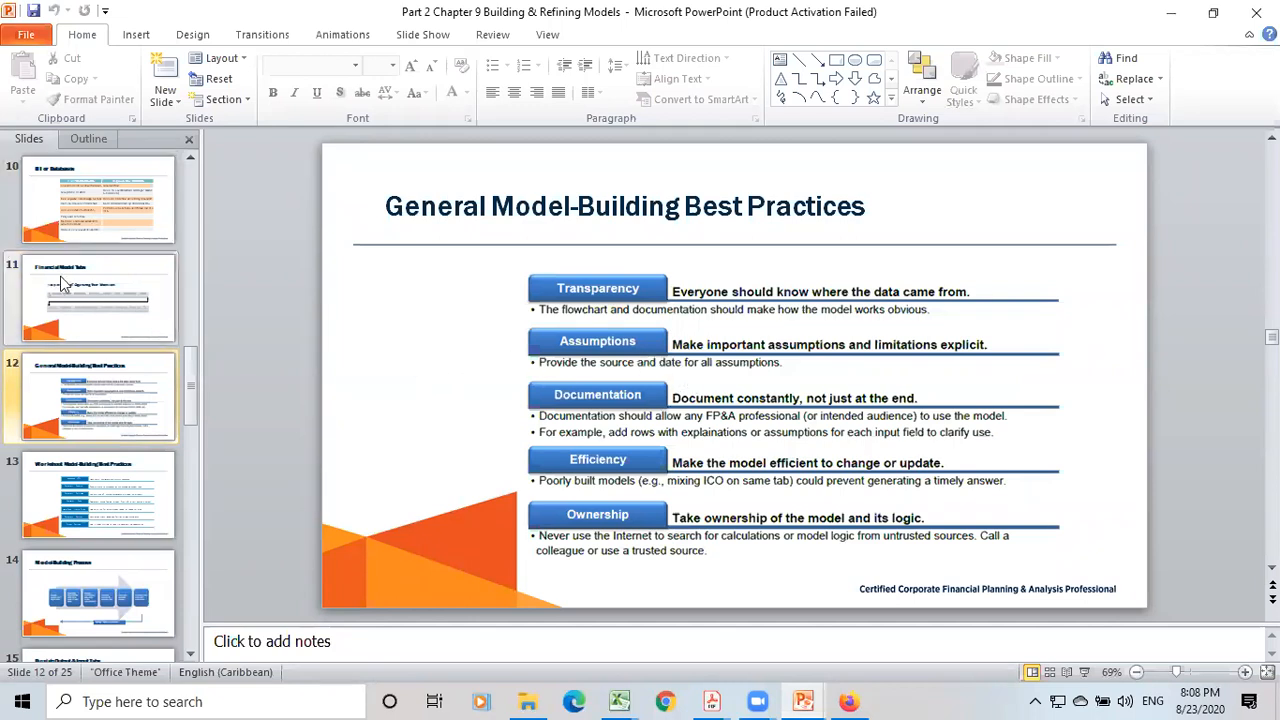
left_click(113, 309)
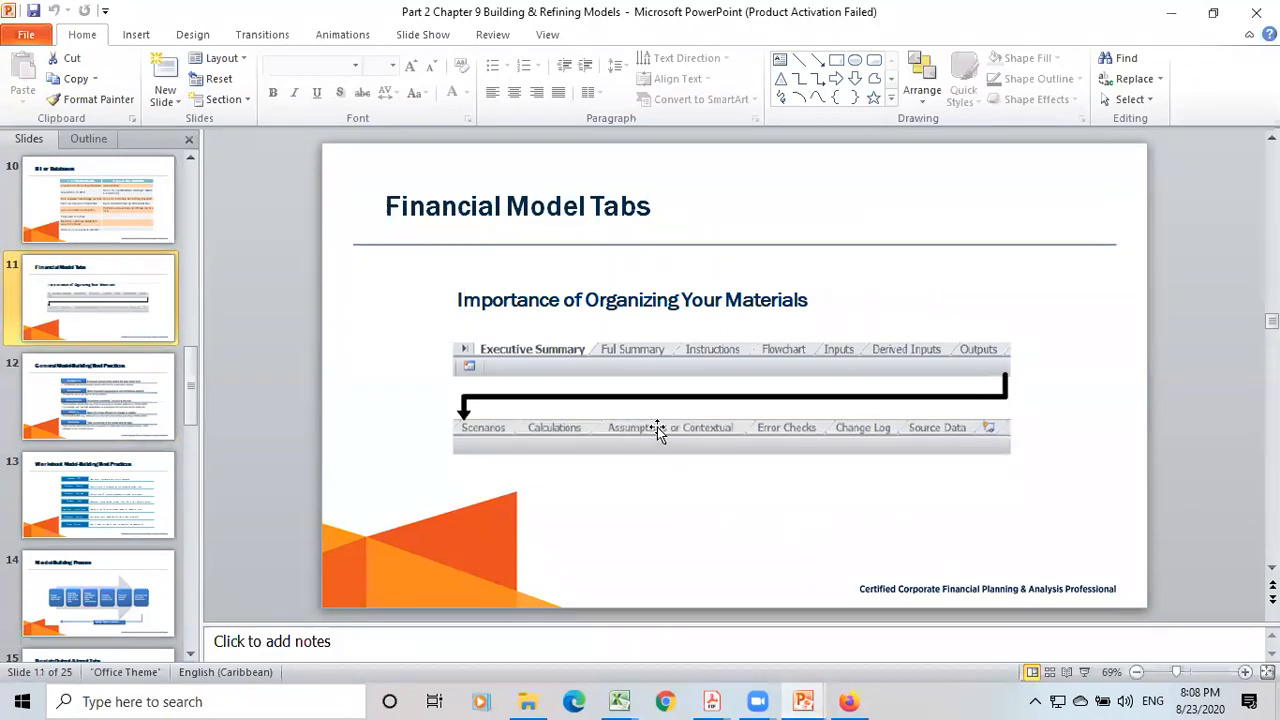
left_click(97, 396)
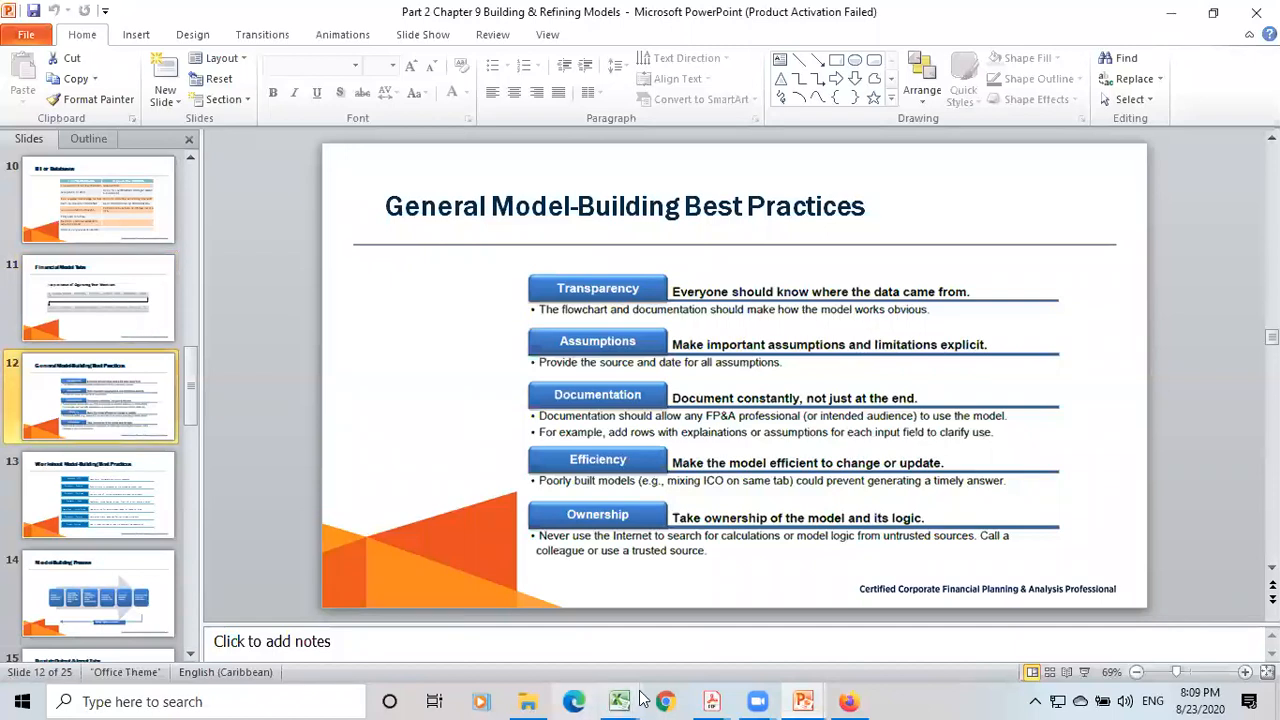
Switch back to the Scenario Analysis Example workbook in Excel and select the assumptions block A2:F10 on Sheet1.
mouse_move(636, 680)
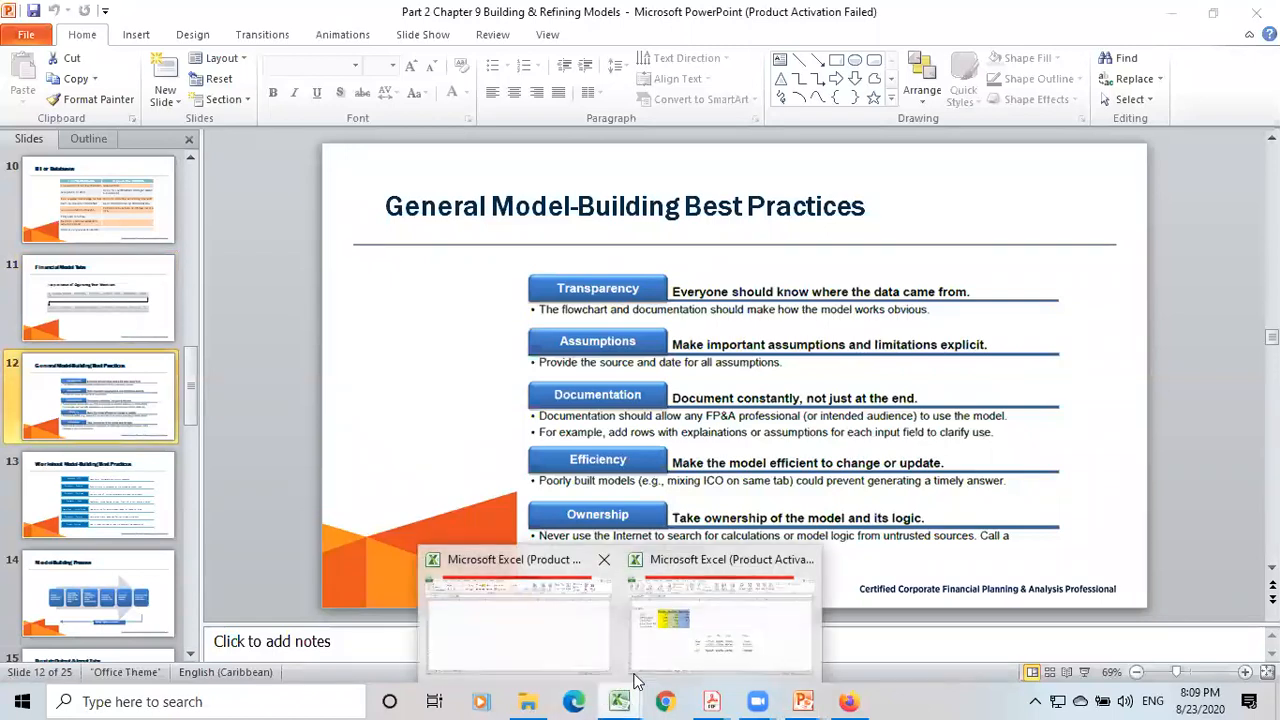
left_click(700, 640)
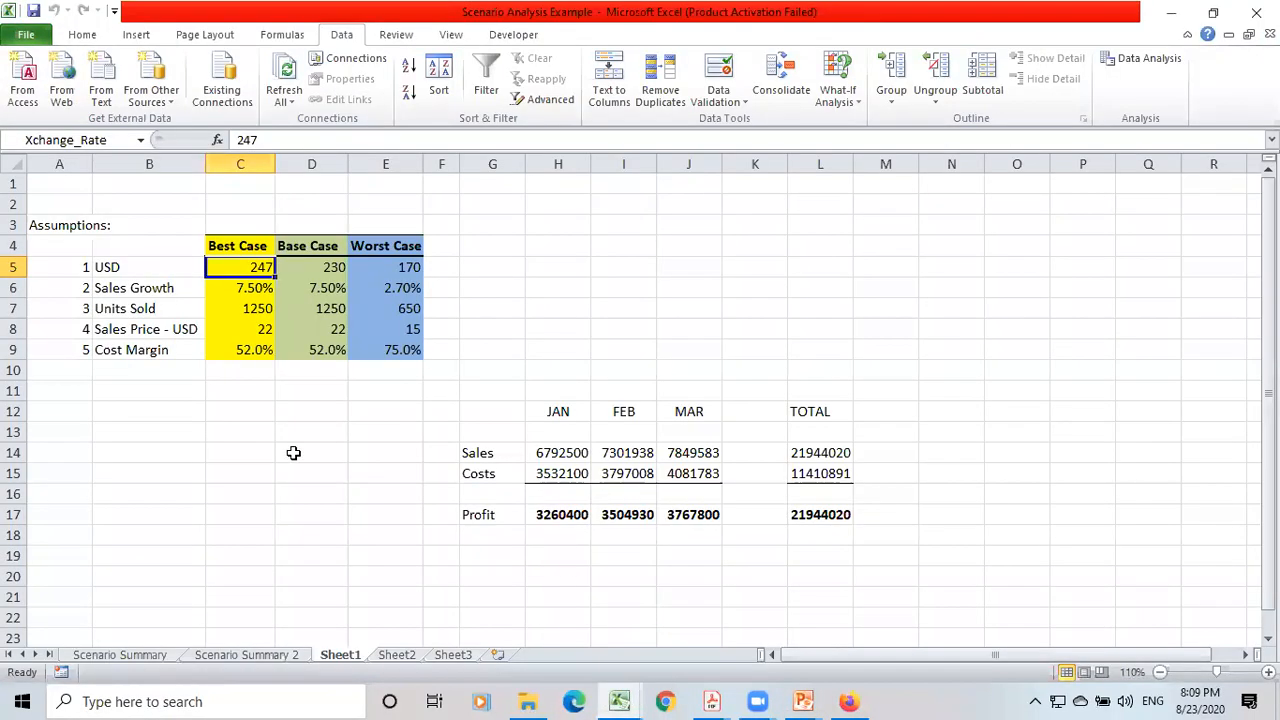
left_click(212, 366)
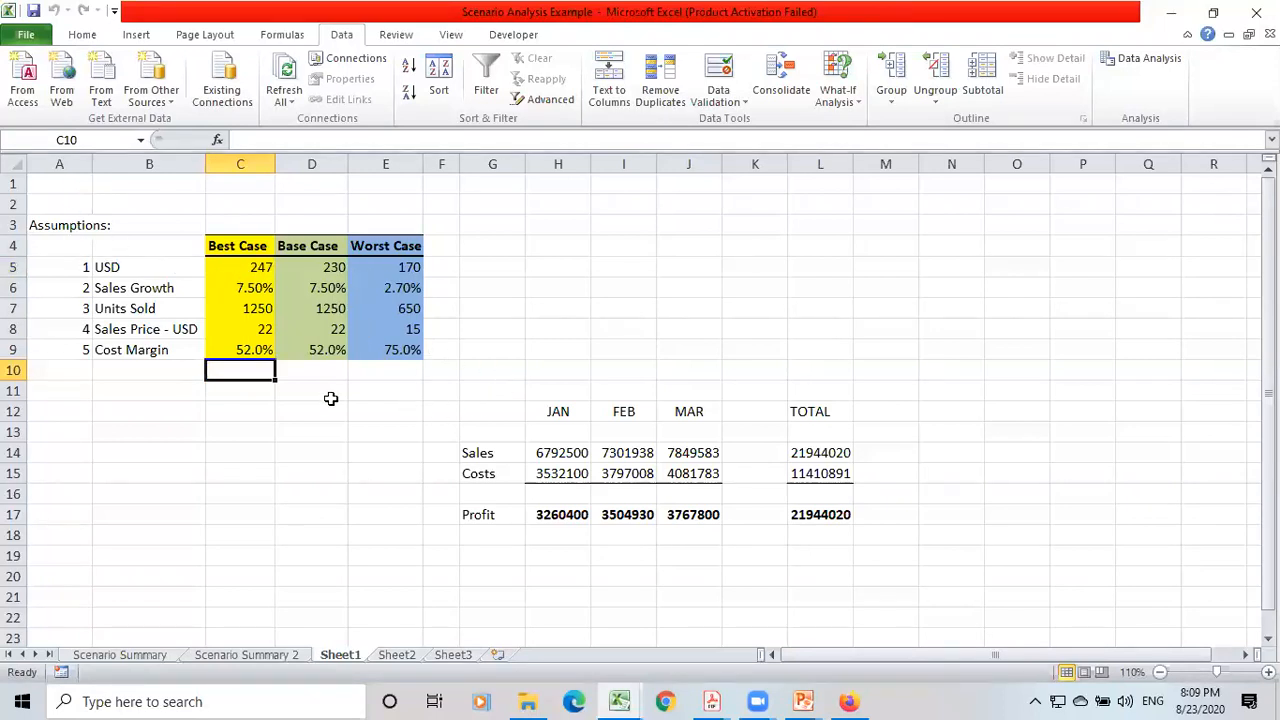
left_click(62, 201)
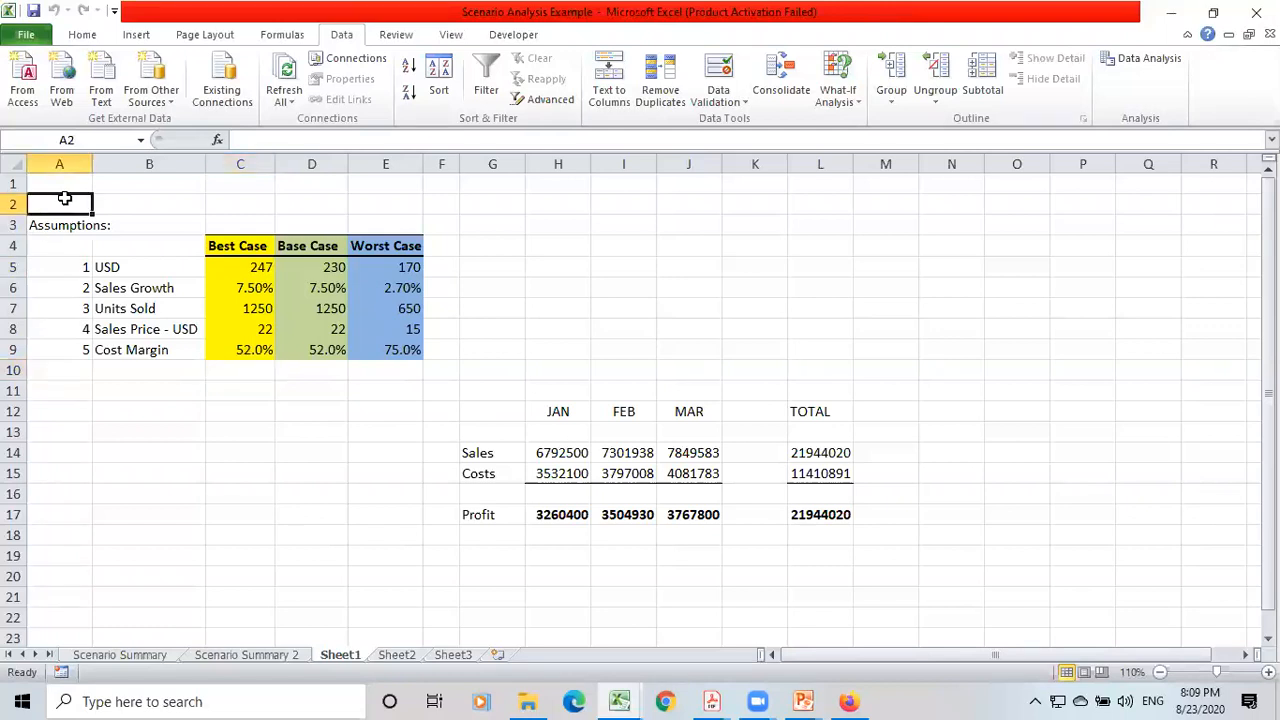
key("shift+Right")
key("shift+Right")
key("shift+Right")
key("shift+Right")
key("shift+Right")
key("shift+Down")
key("shift+Down")
key("shift+Down")
key("shift+Down")
key("shift+Down")
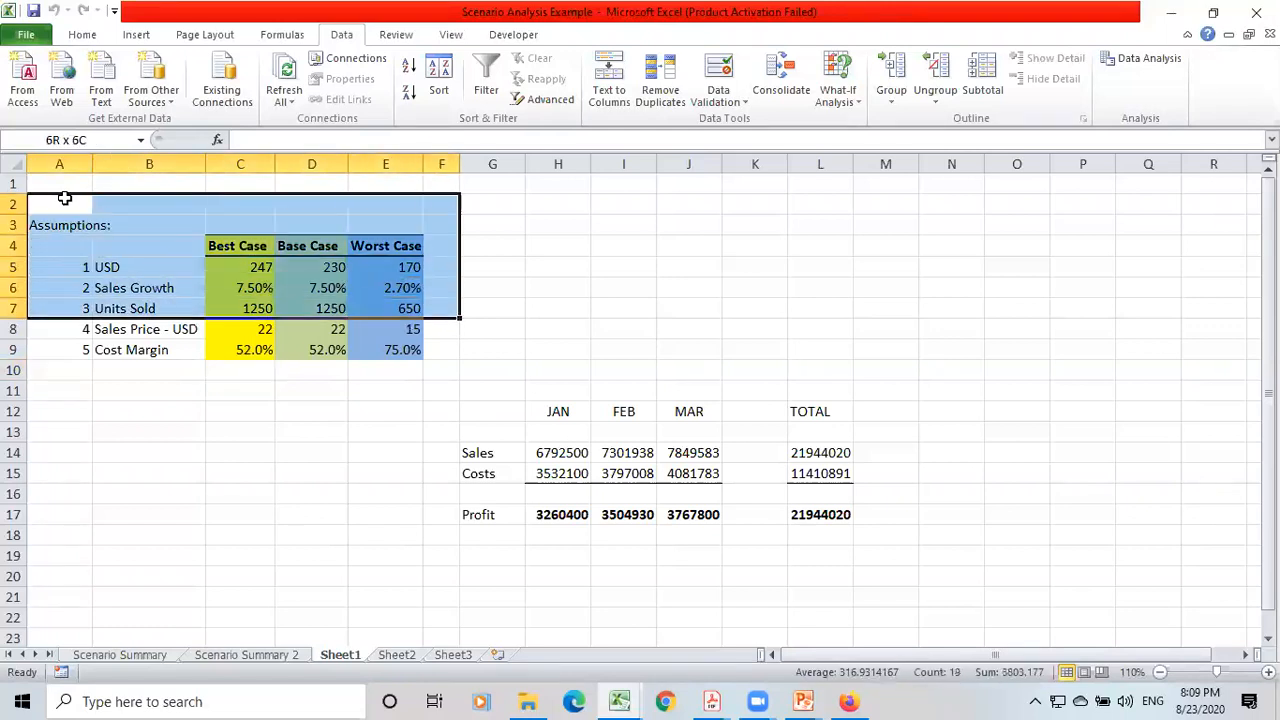
key("shift+Down")
key("shift+Down")
key("shift+Down")
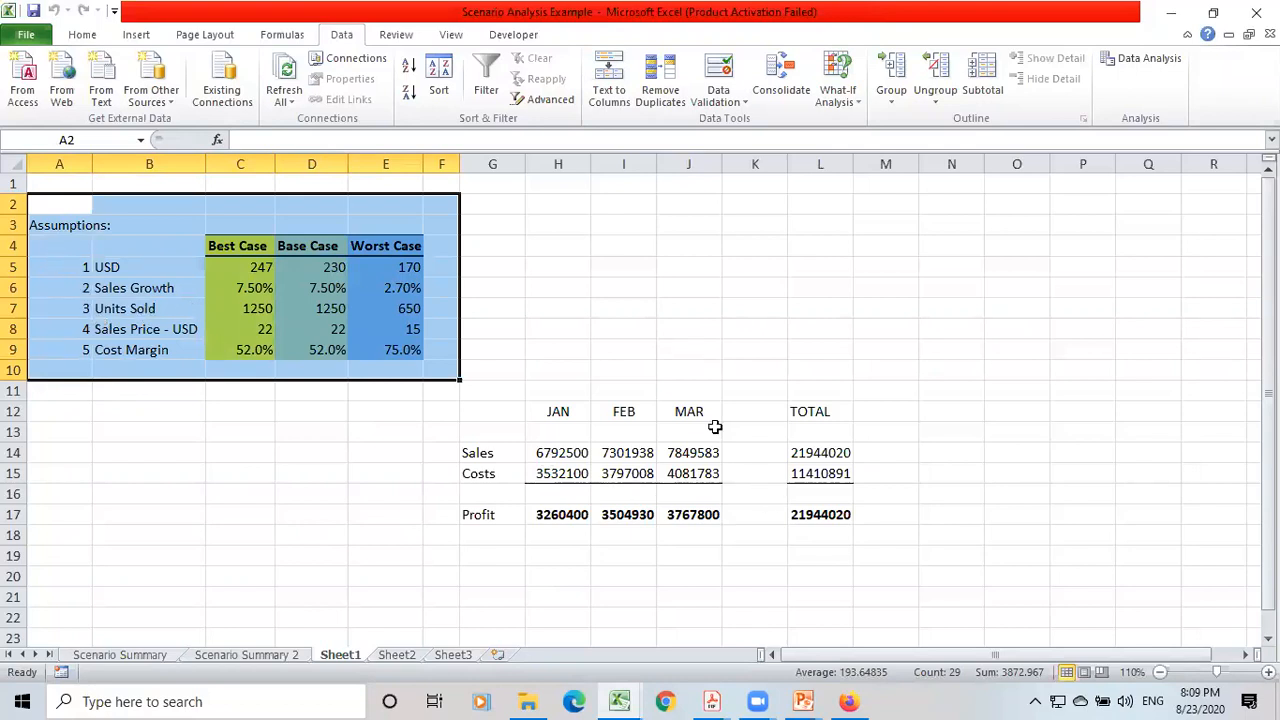
Select the sales, costs and profit block F11:M18, and inspect the February costs formula in I15.
left_click(568, 382)
key("Left")
key("Left")
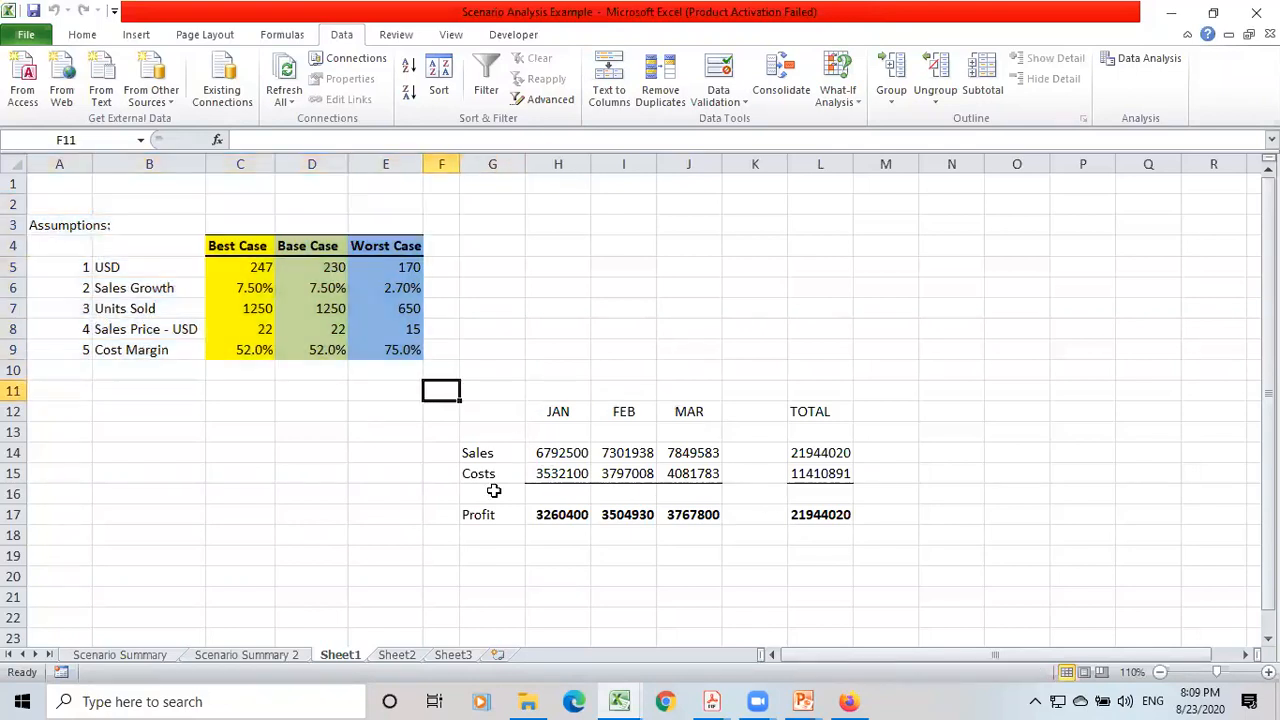
key("shift+Right")
key("shift+Right")
key("shift+Right")
key("shift+Right")
key("shift+Right")
key("shift+Right")
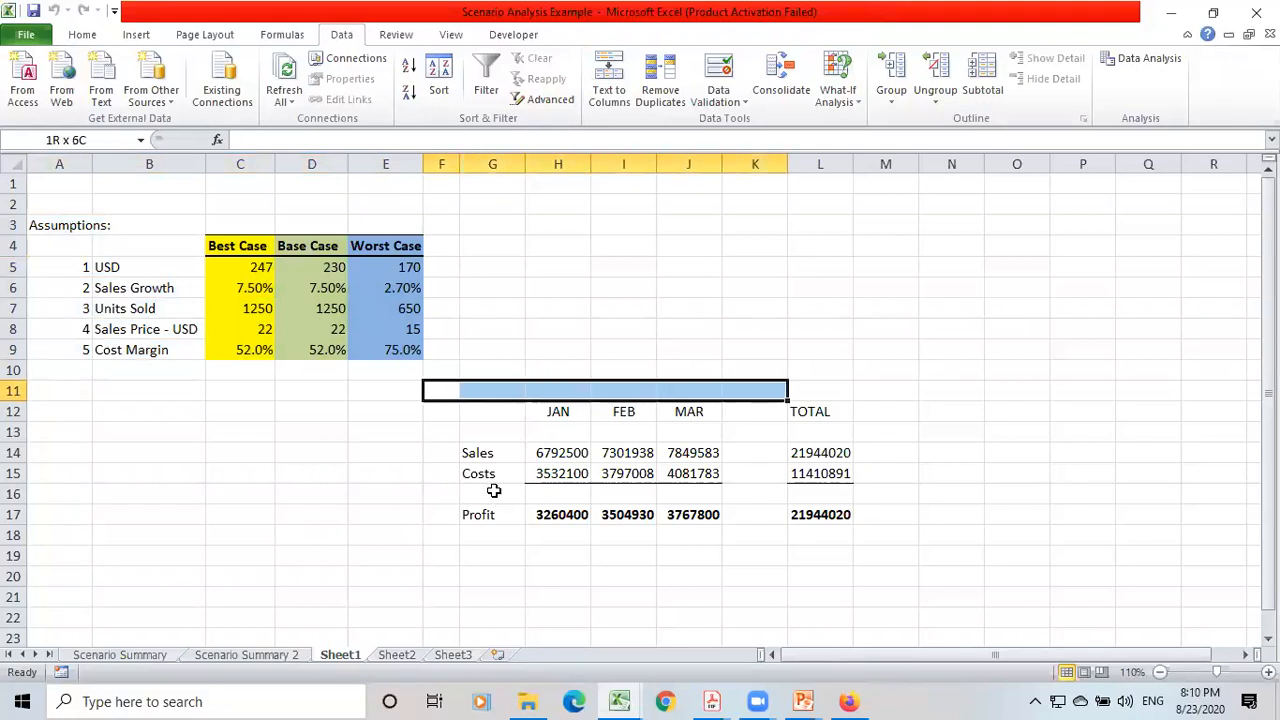
key("shift+Down")
key("shift+Down")
key("shift+Down")
key("shift+Down")
key("shift+Down")
key("shift+Down")
key("shift+Down")
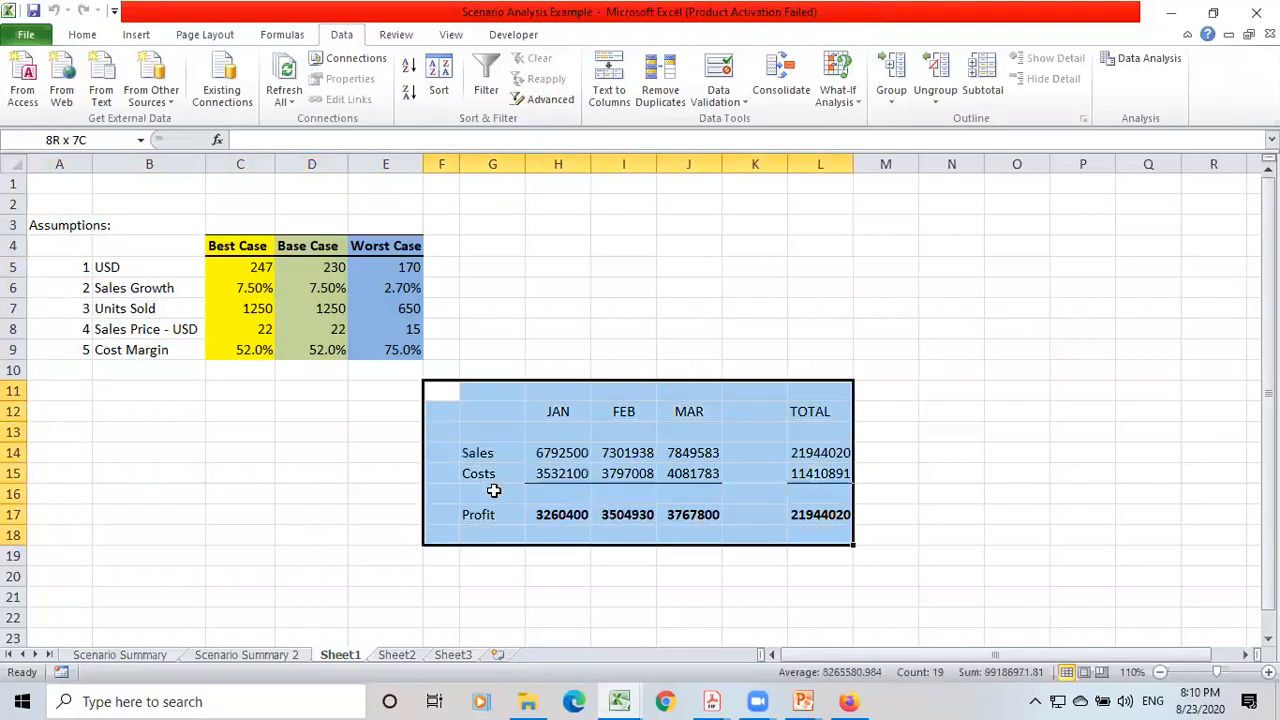
key("shift+Right")
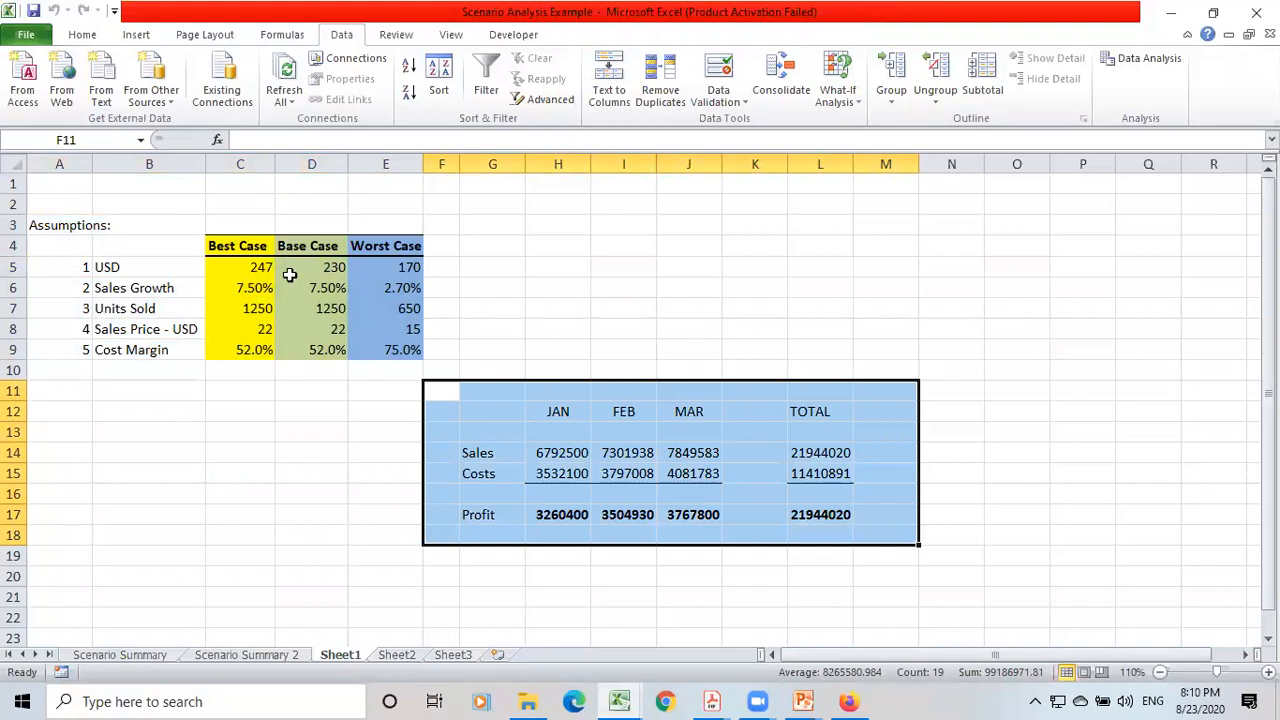
left_click(628, 470)
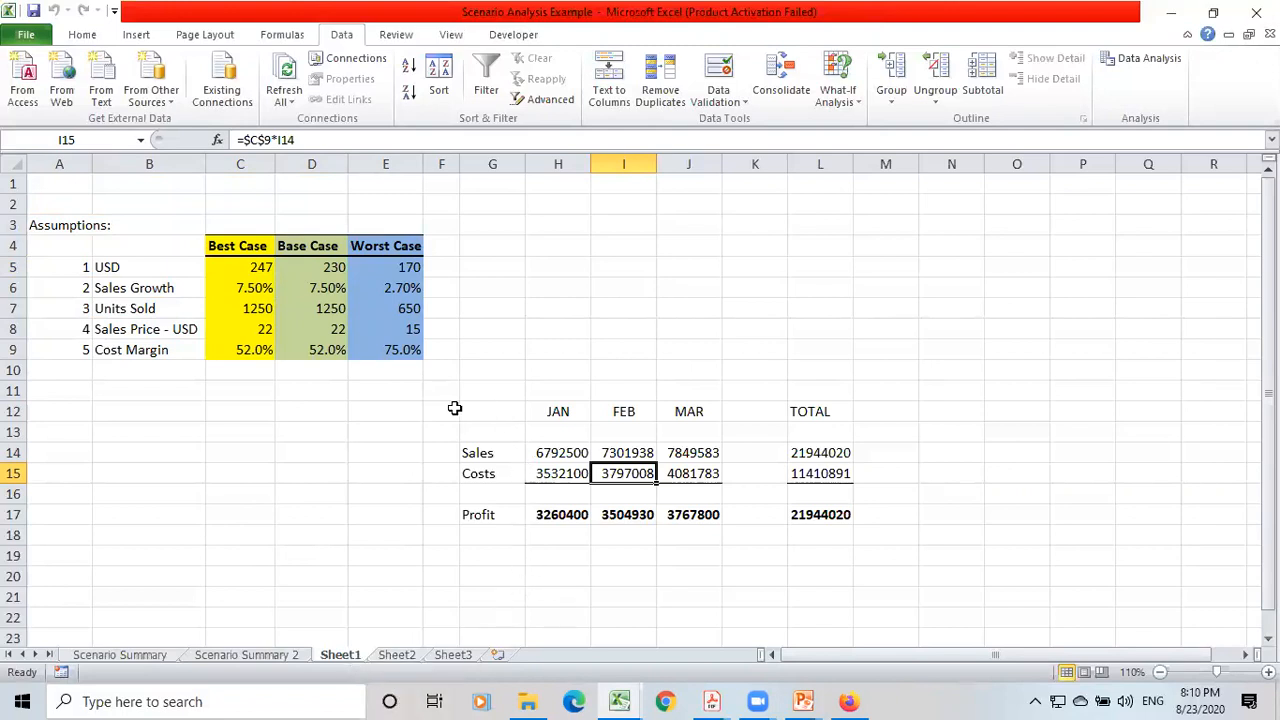
left_click(420, 410)
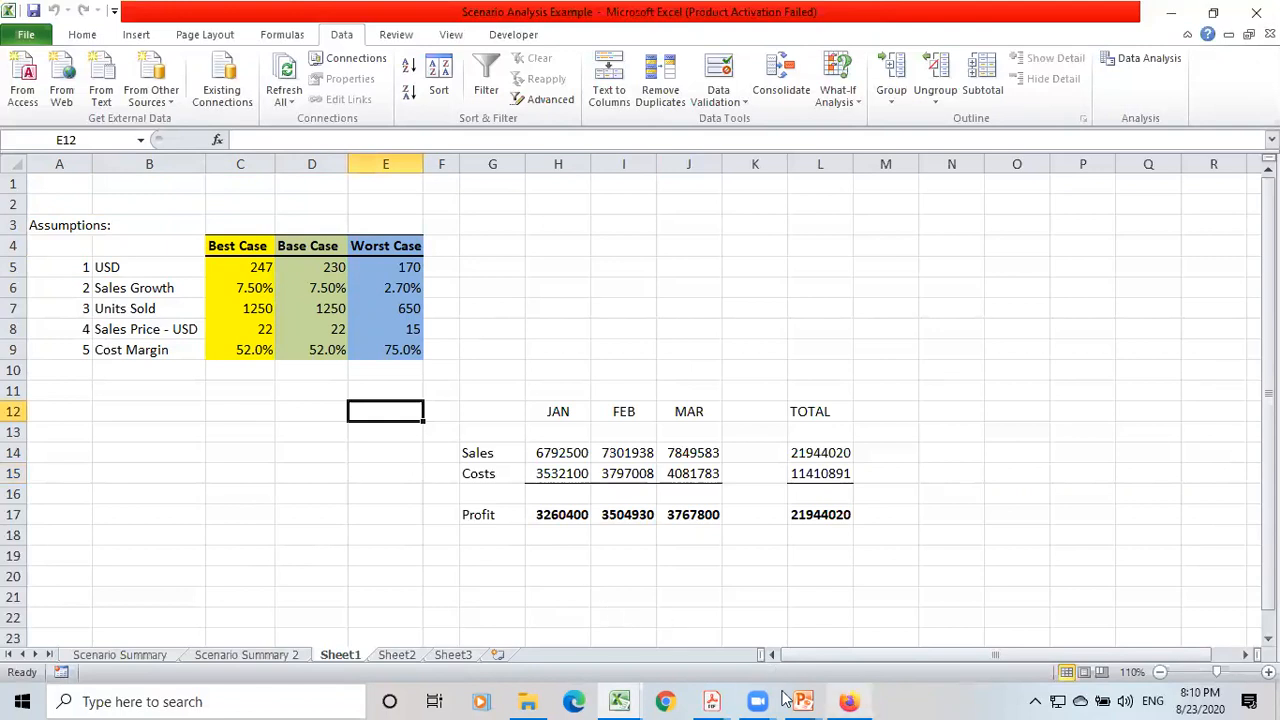
Switch to the Chapter 9 presentation in PowerPoint and show slide 7, Test & Validate Inputs, Calculations & Outputs.
mouse_move(805, 695)
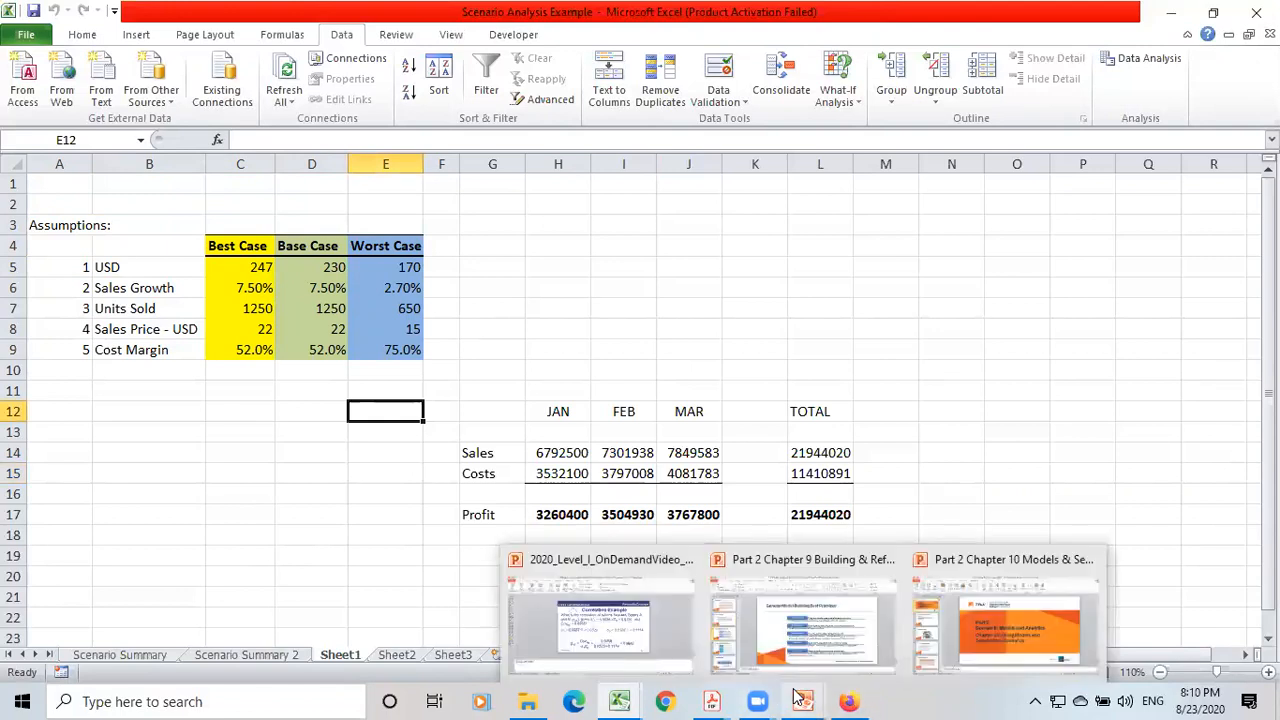
left_click(802, 630)
scroll(567, 520, "up", 1)
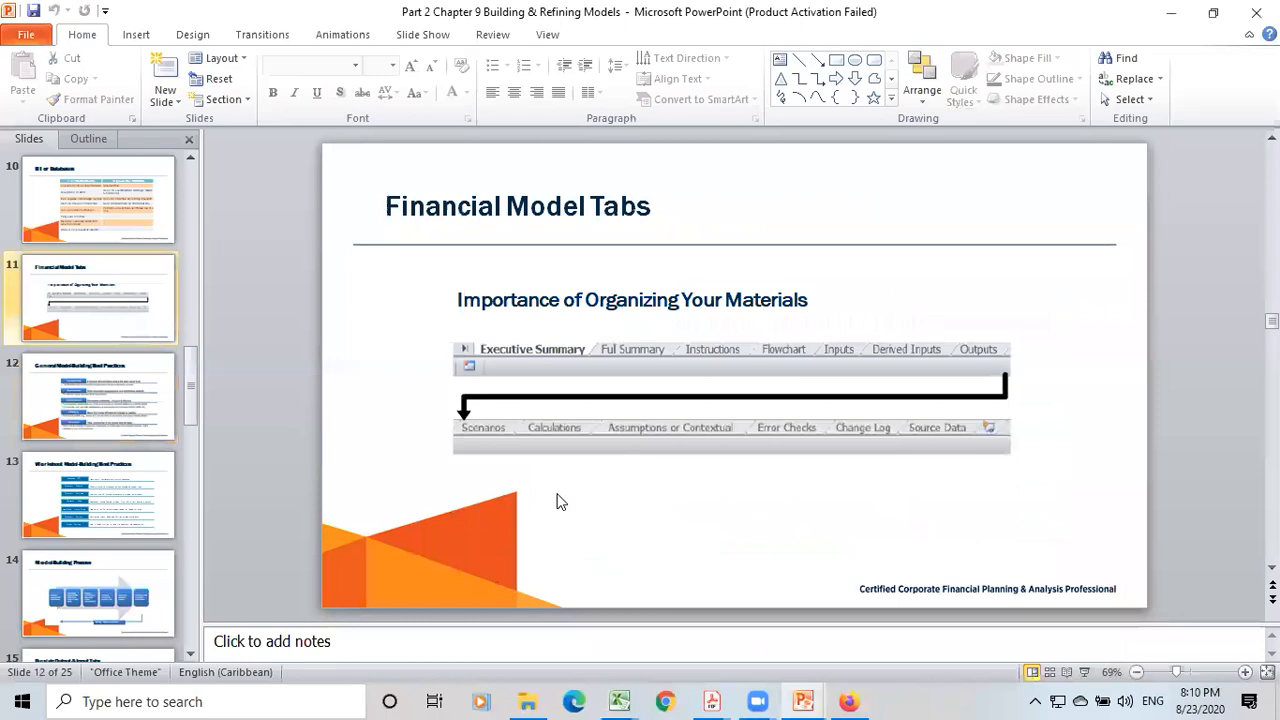
scroll(556, 484, "up", 2)
scroll(556, 484, "up", 3)
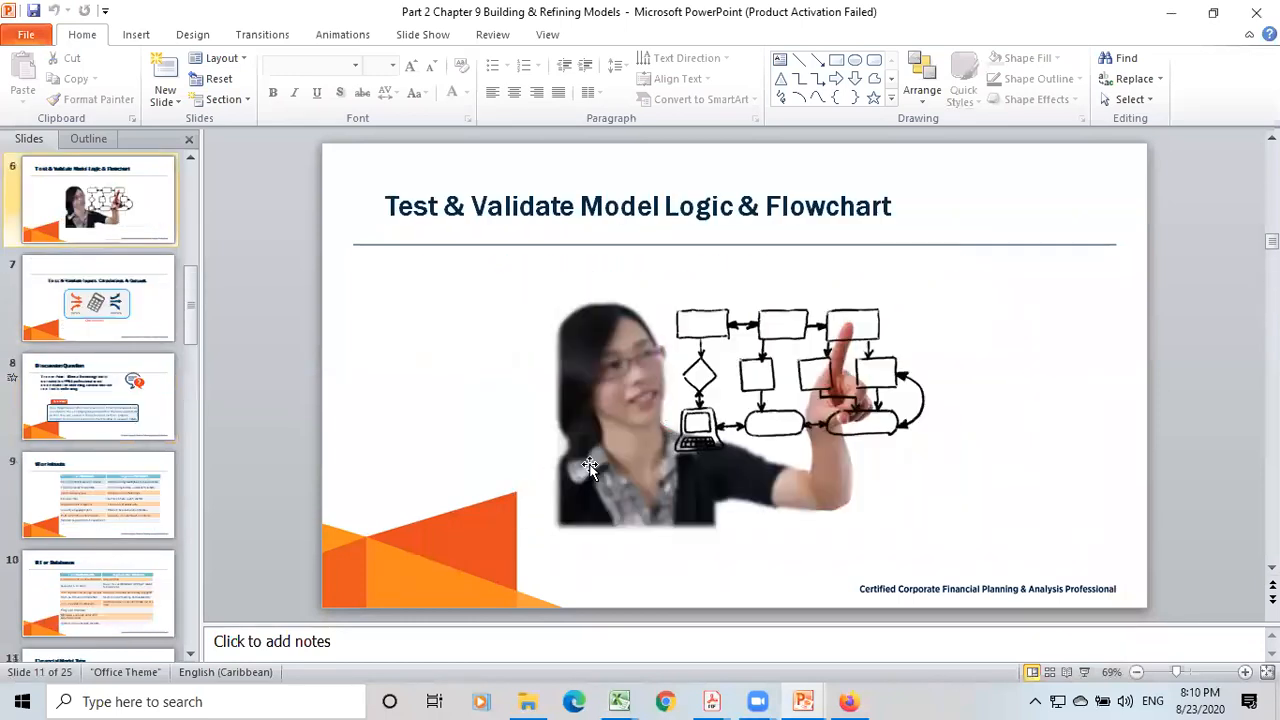
scroll(599, 489, "down", 1)
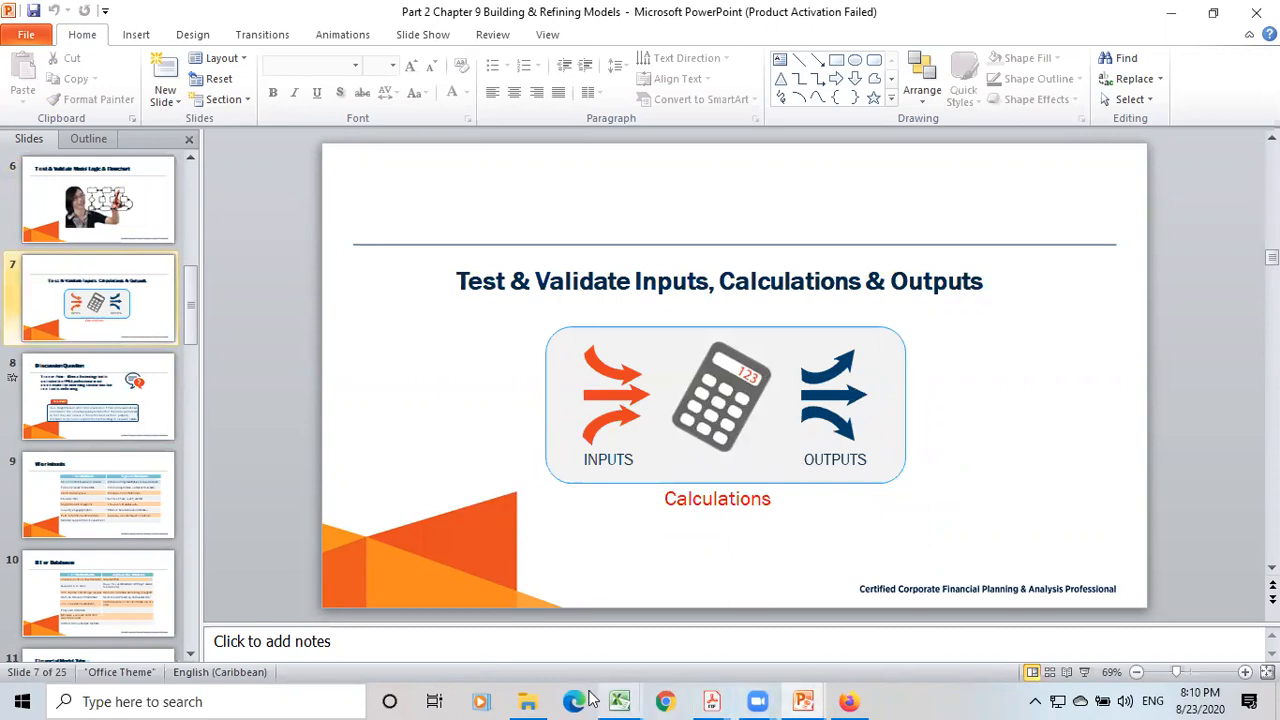
Return to the Scenario Analysis Example workbook in Excel and inspect the names and formulas of total cells L14 and L15.
mouse_move(606, 694)
left_click(686, 600)
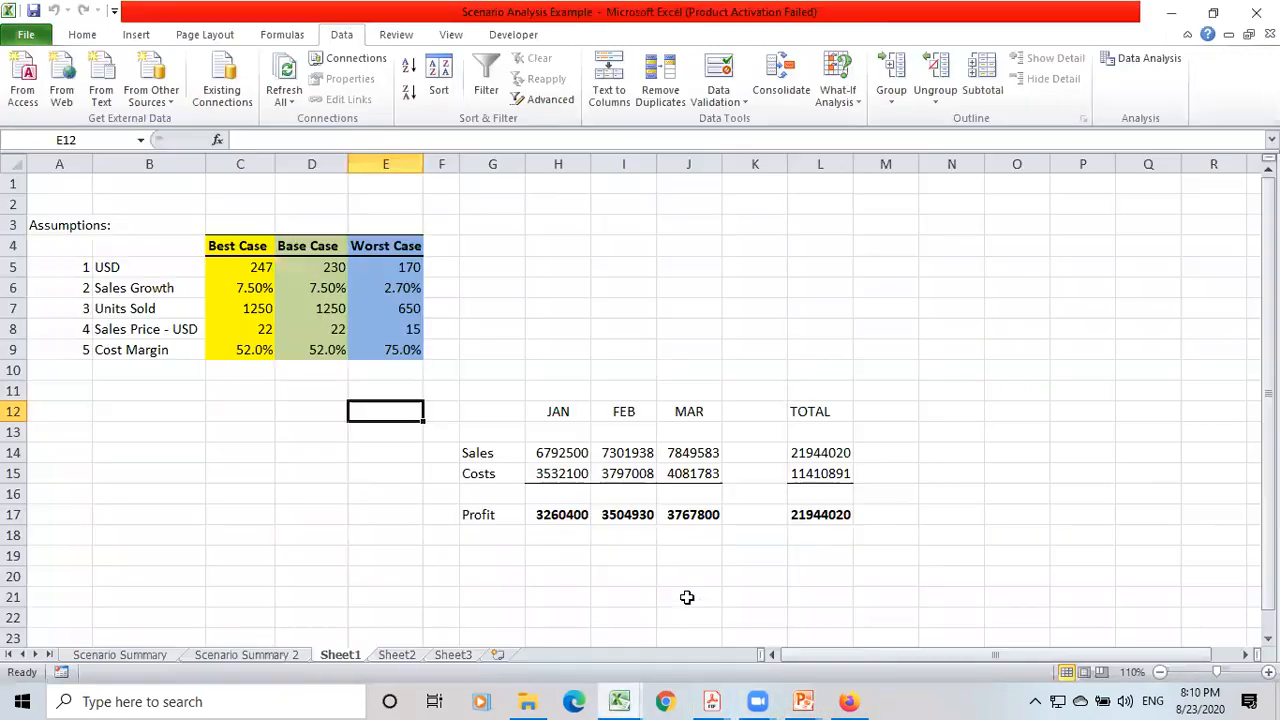
left_click(797, 455)
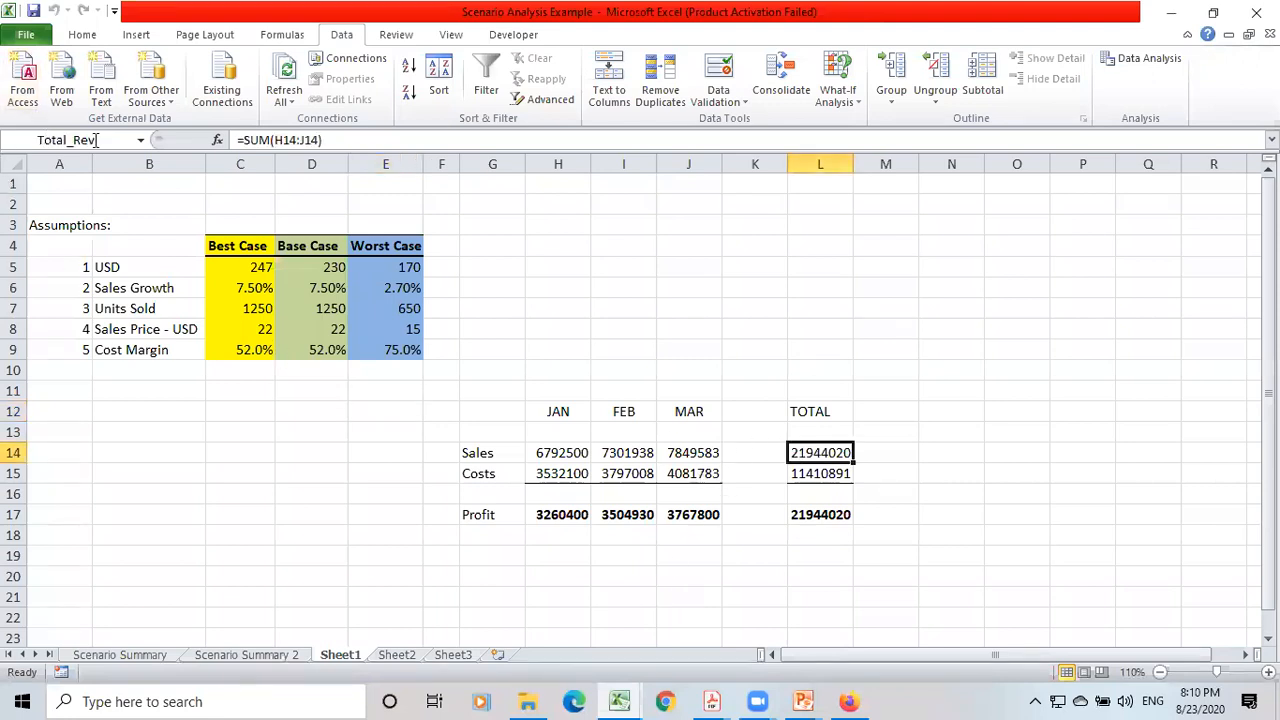
left_click(808, 472)
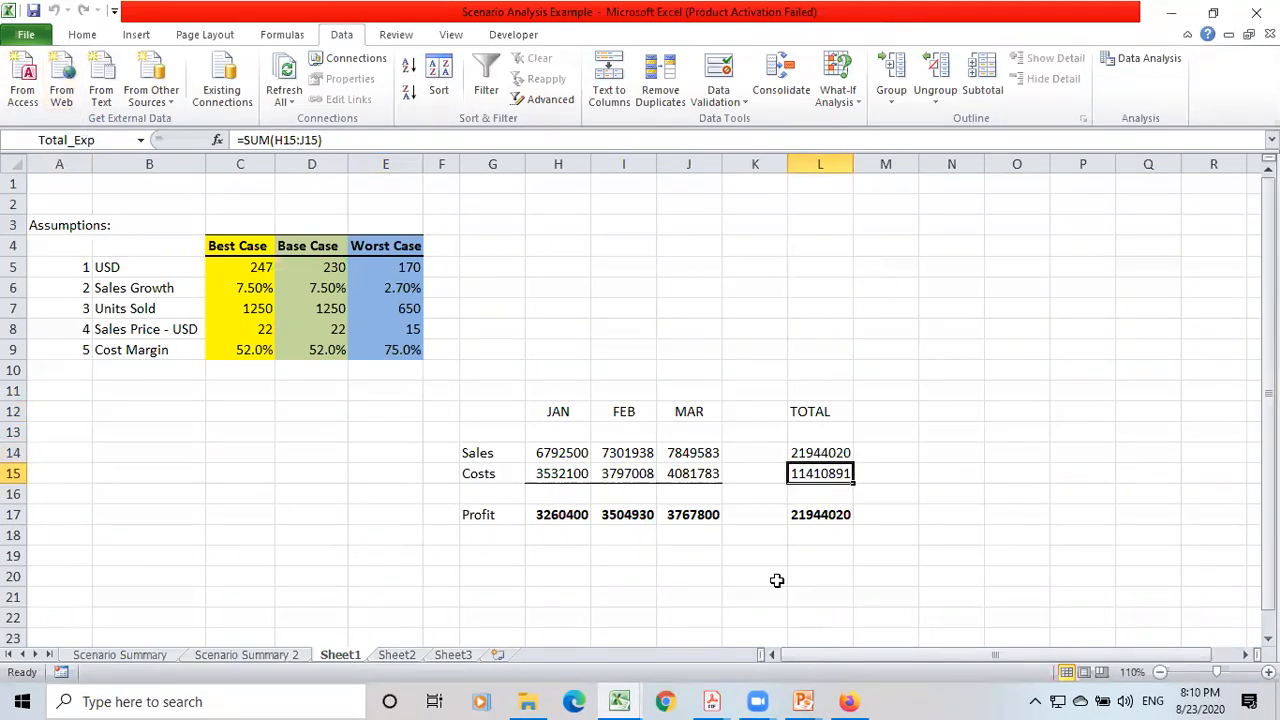
Inspect the quarterly profit total in L17 and the names of the Best Case assumption cells C5:C9.
left_click(818, 516)
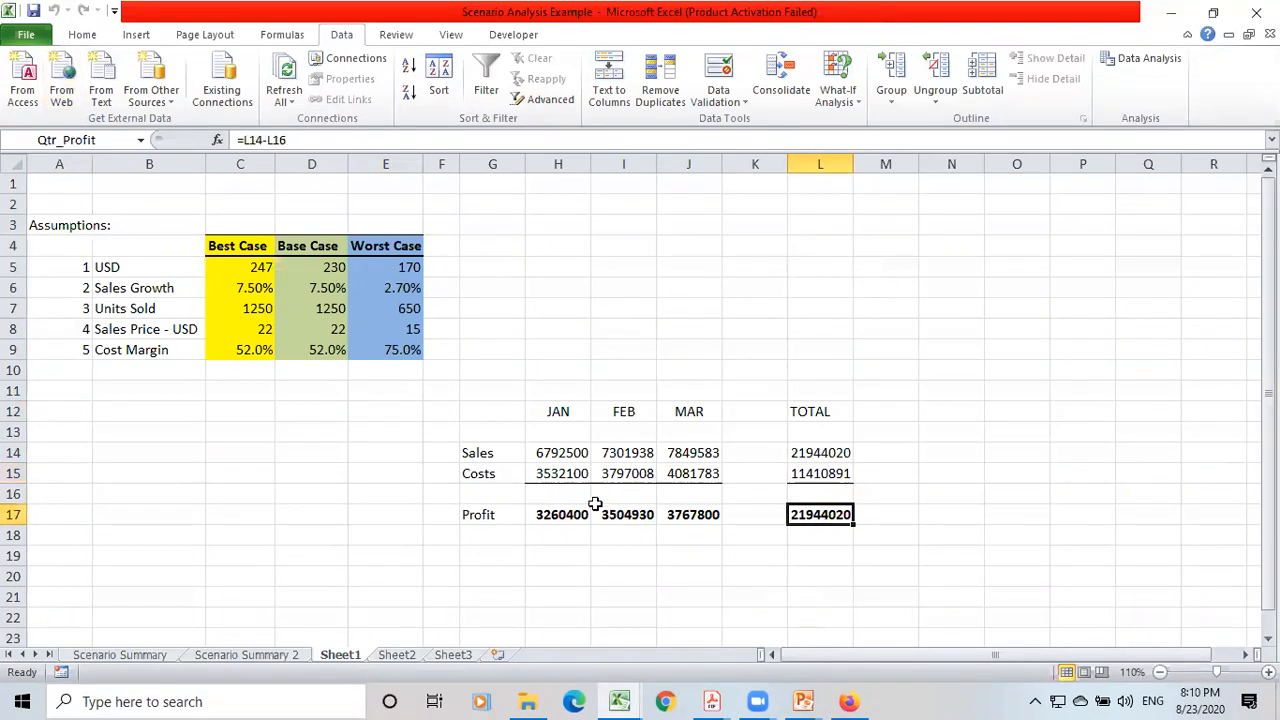
left_click(136, 272)
left_click(139, 289)
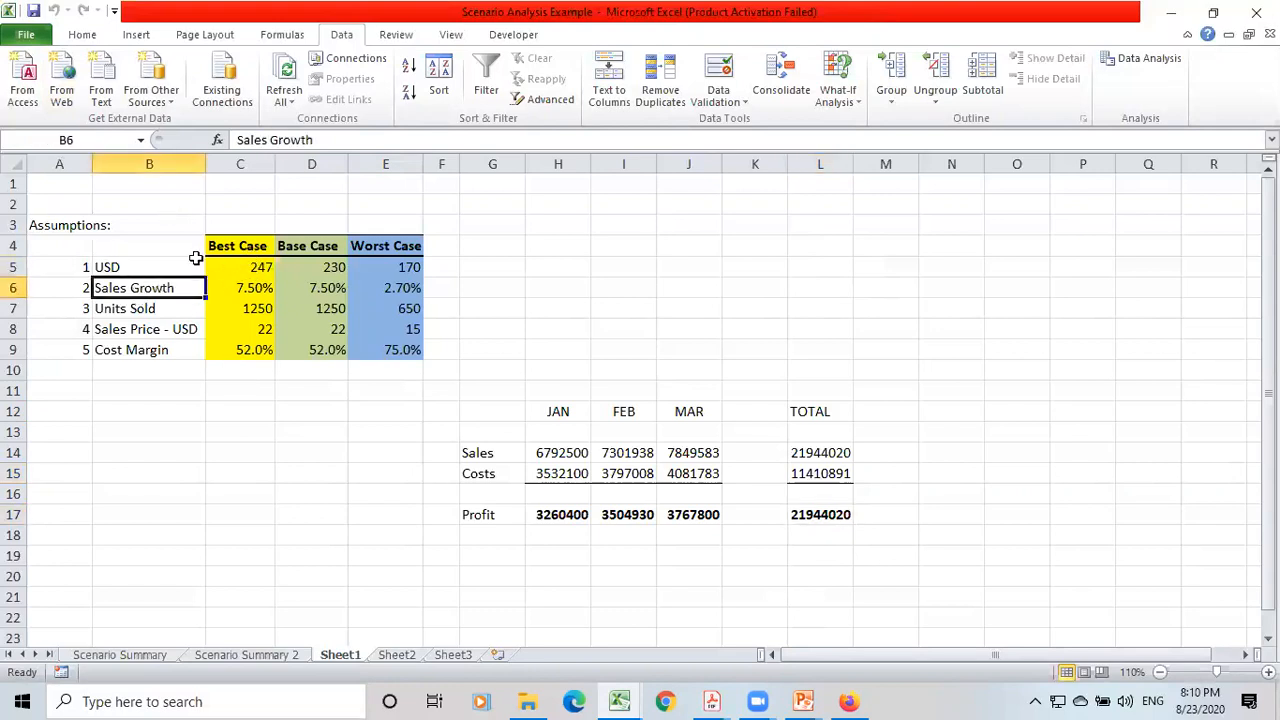
left_click(254, 265)
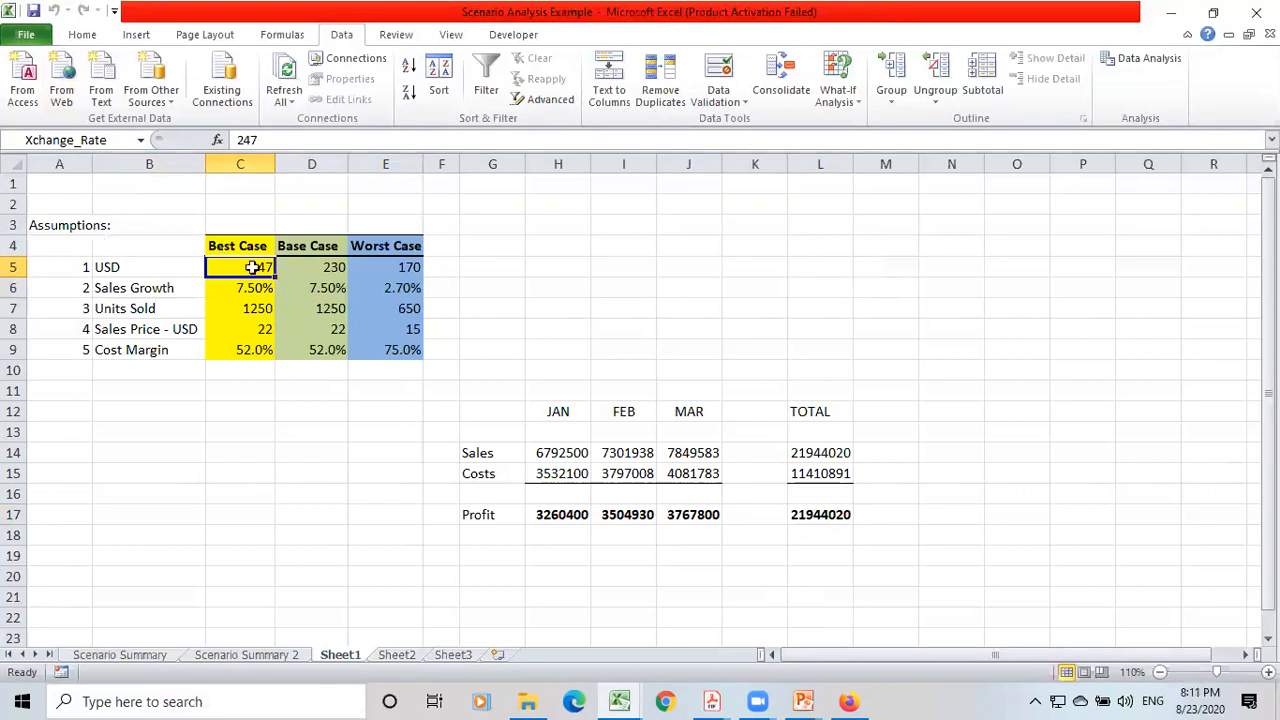
left_click(239, 287)
left_click(242, 310)
left_click(242, 334)
left_click(242, 347)
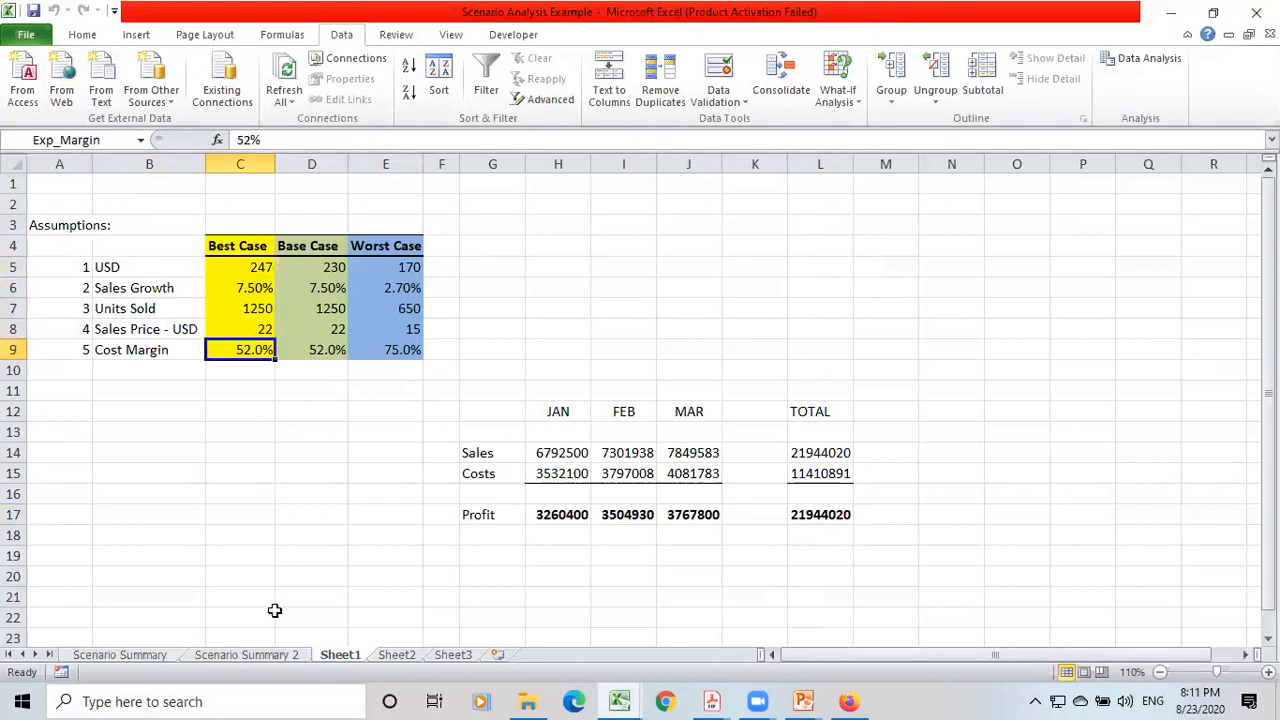
View the Scenario Summary 2 report, and return to Sheet1 to select the Best Case values in C5:C9.
left_click(267, 646)
left_click(256, 654)
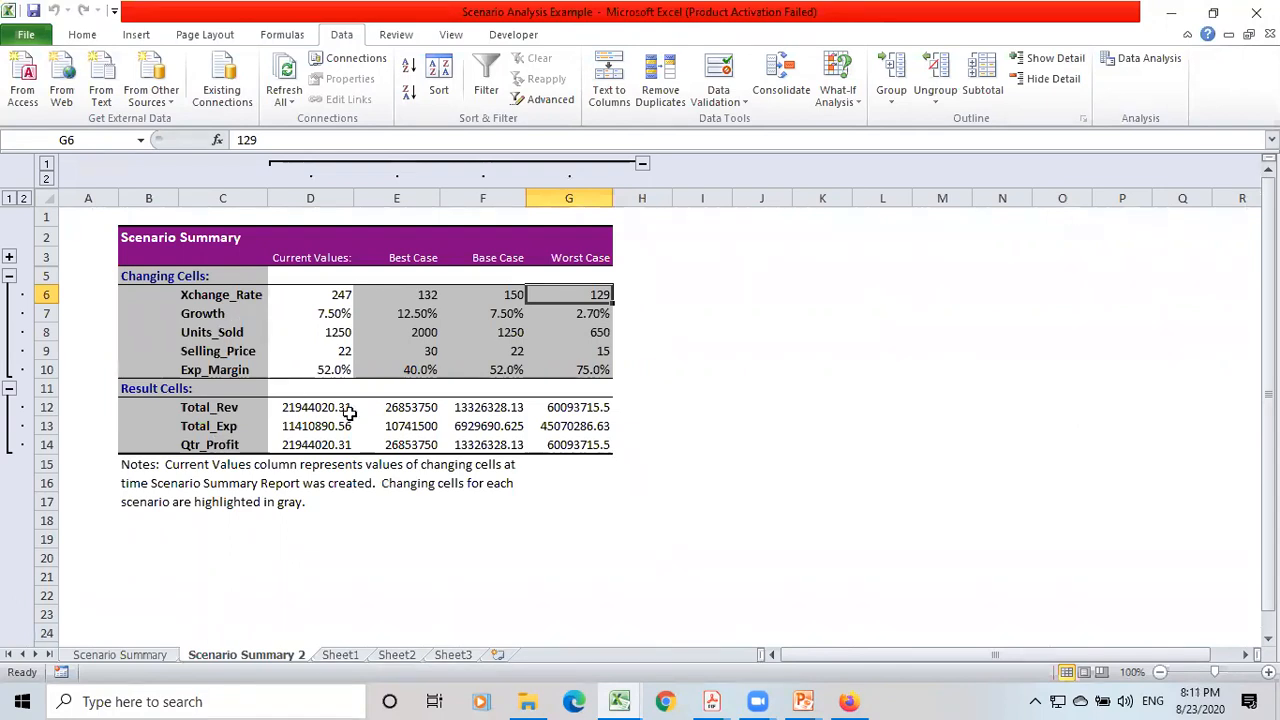
left_click(342, 655)
left_click(223, 246)
left_click(224, 264)
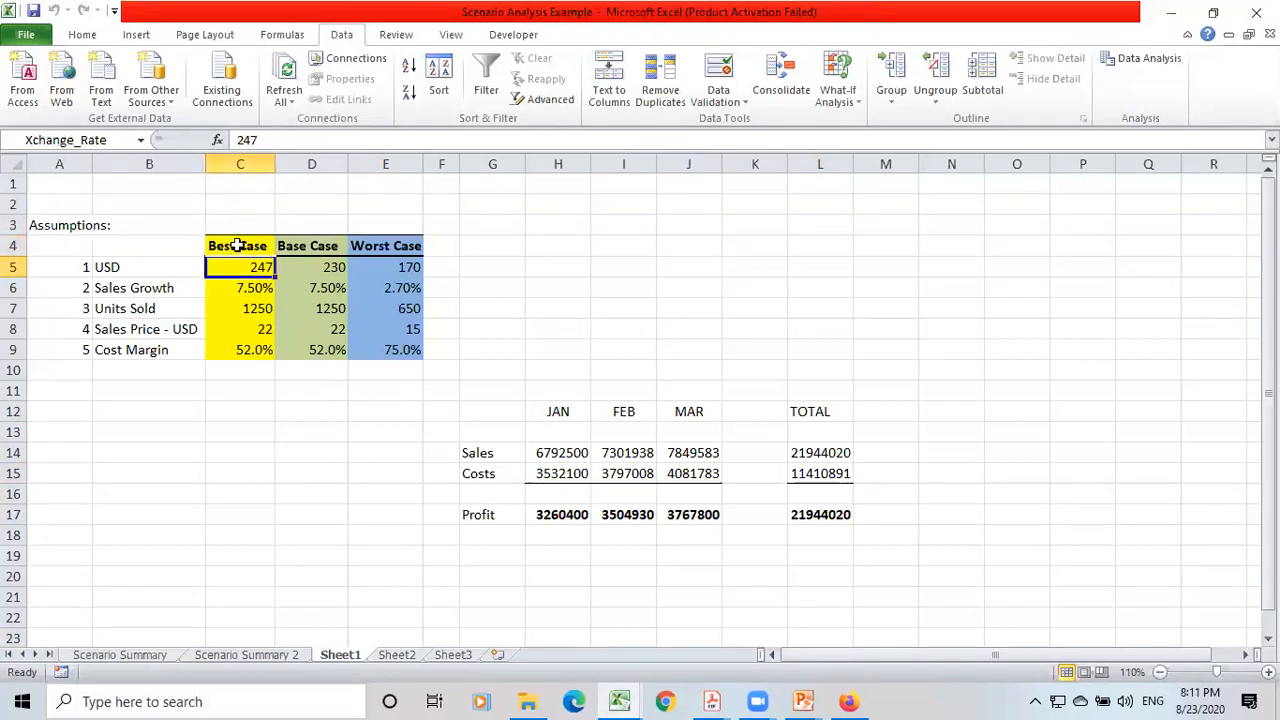
key("shift+Down")
key("shift+Down")
key("shift+Down")
key("shift+Down")
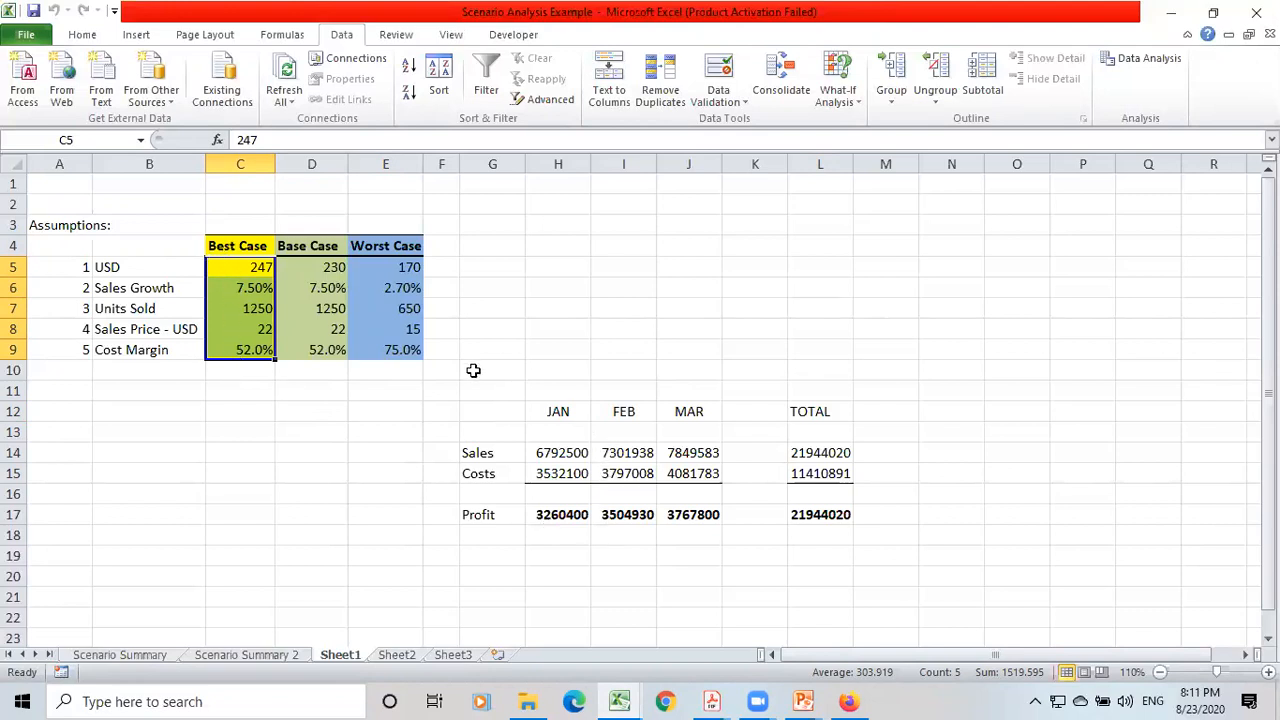
Select the Base Case and Worst Case columns D4:E9 in the assumptions block.
left_click(291, 267)
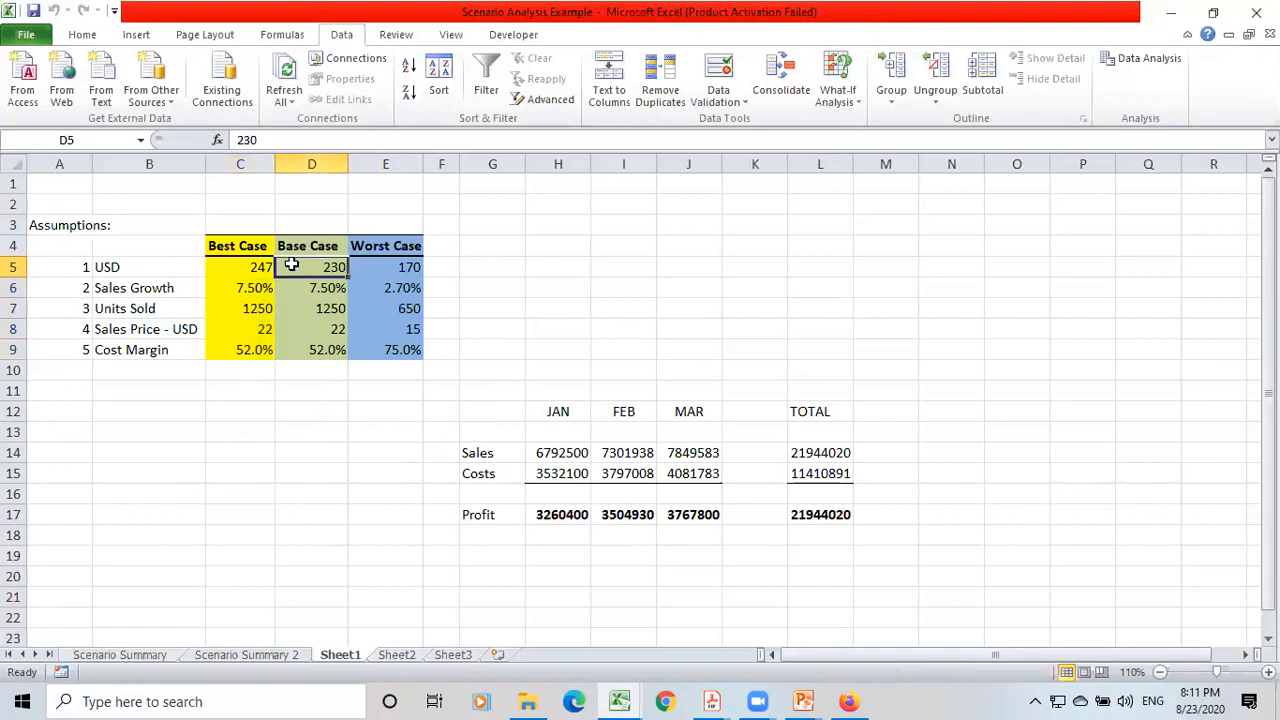
key("Up")
key("shift+Down")
key("shift+Down")
key("shift+Down")
key("shift+Down")
key("shift+Down")
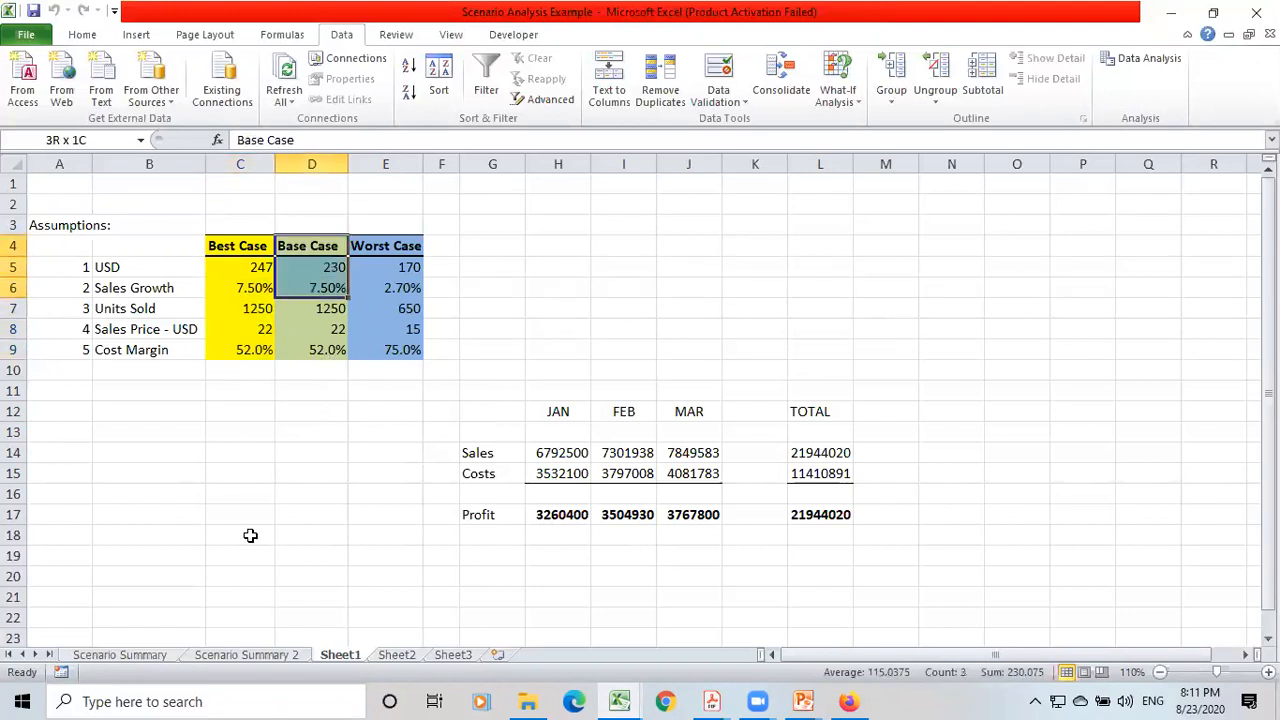
key("shift+Right")
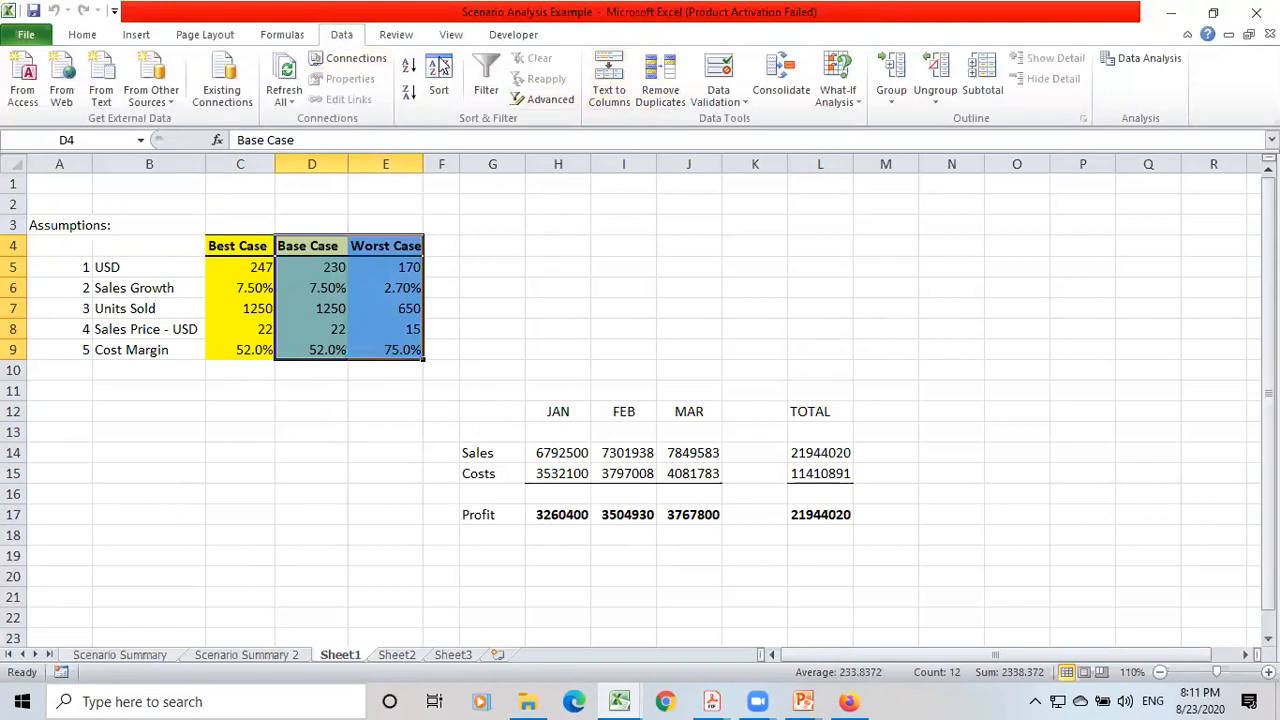
Review the Base Case scenario's changing cells and stored values in the Scenario Manager, keeping them as they are.
left_click(840, 96)
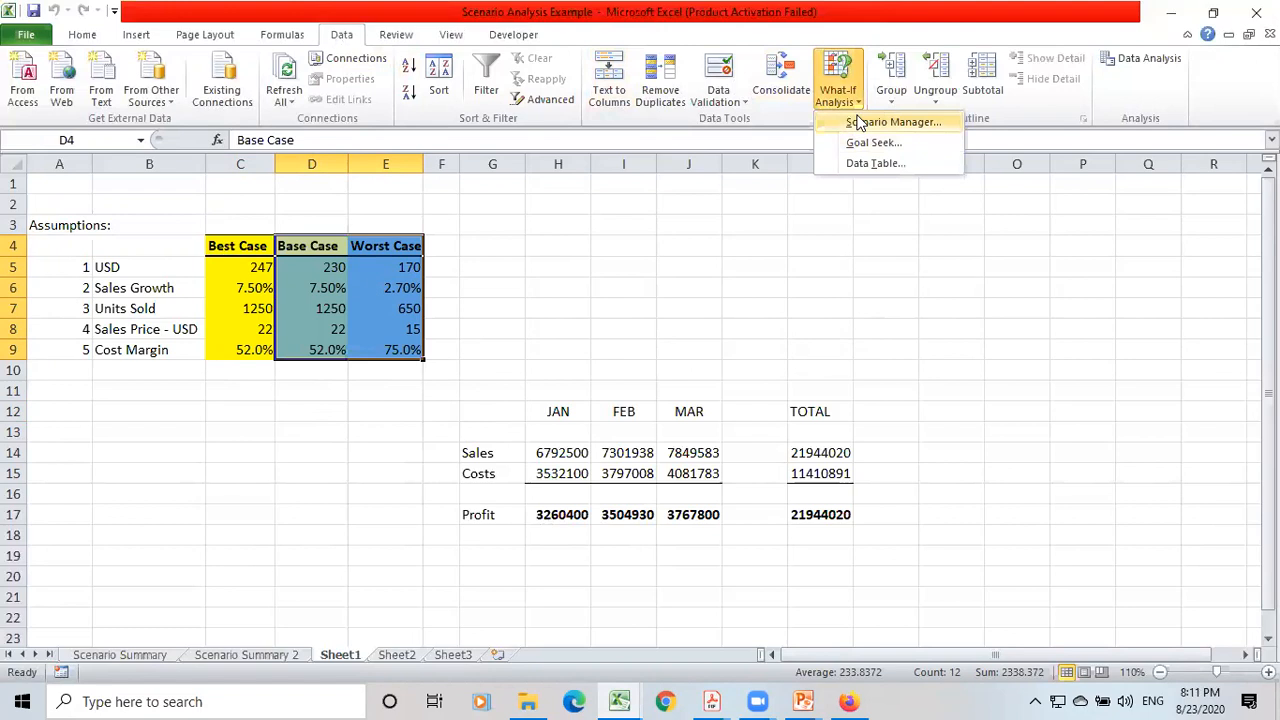
left_click(890, 121)
left_click(910, 234)
left_click(1108, 289)
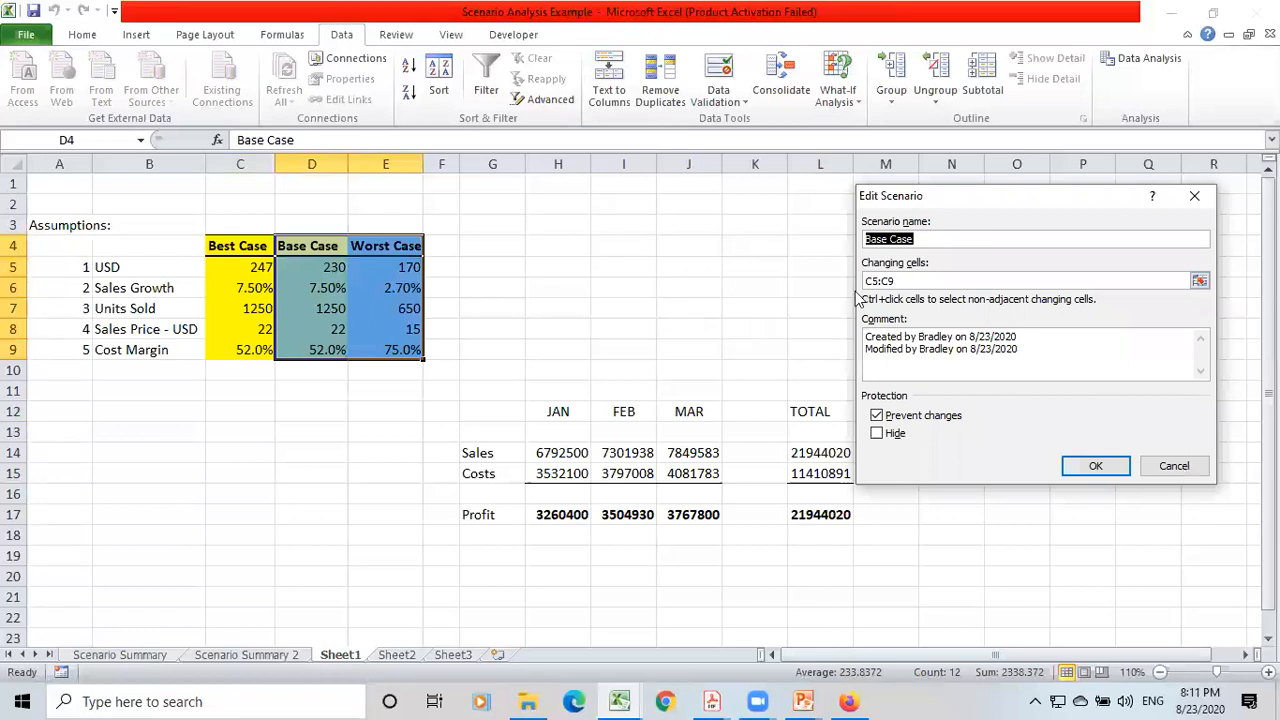
left_click(255, 272)
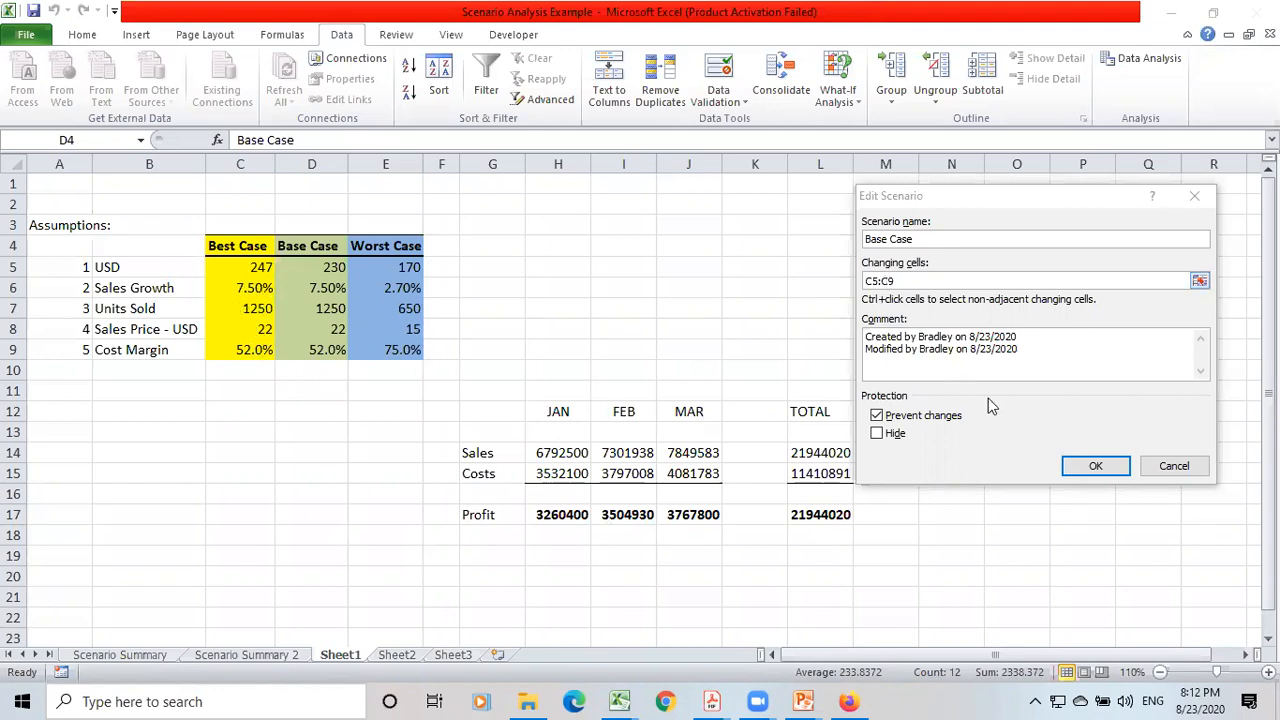
left_click(1070, 466)
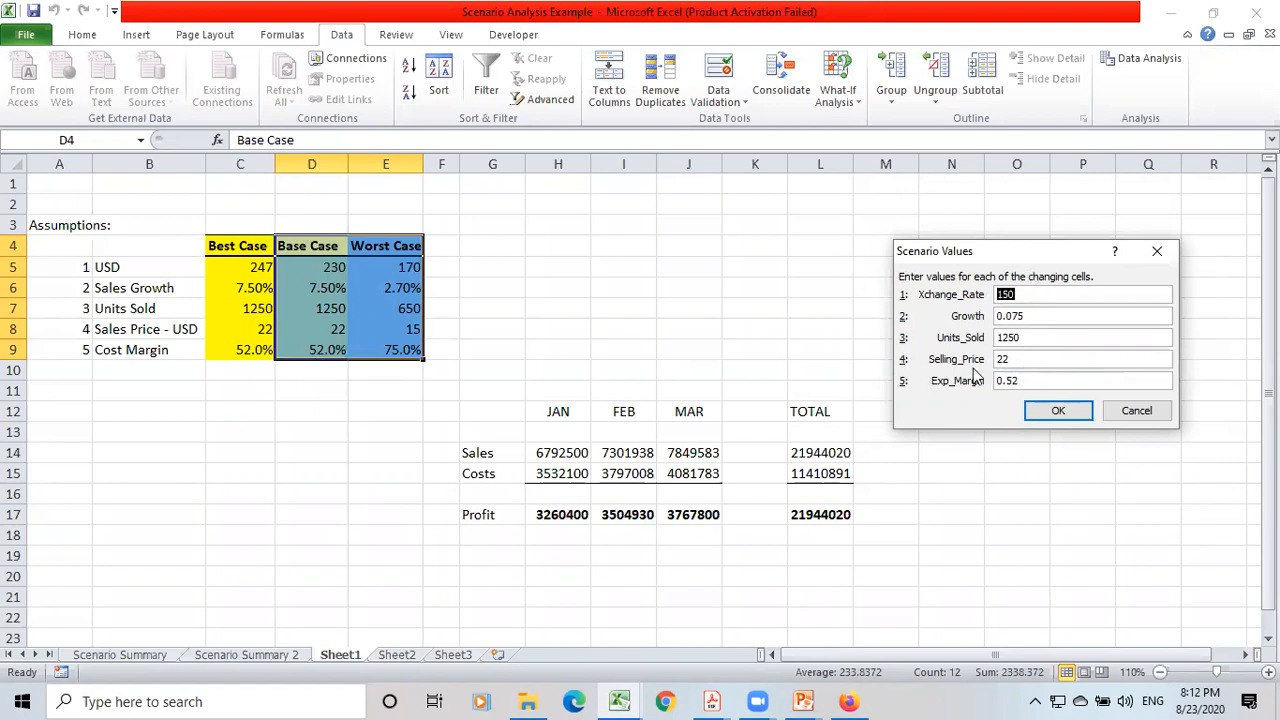
left_click(1058, 411)
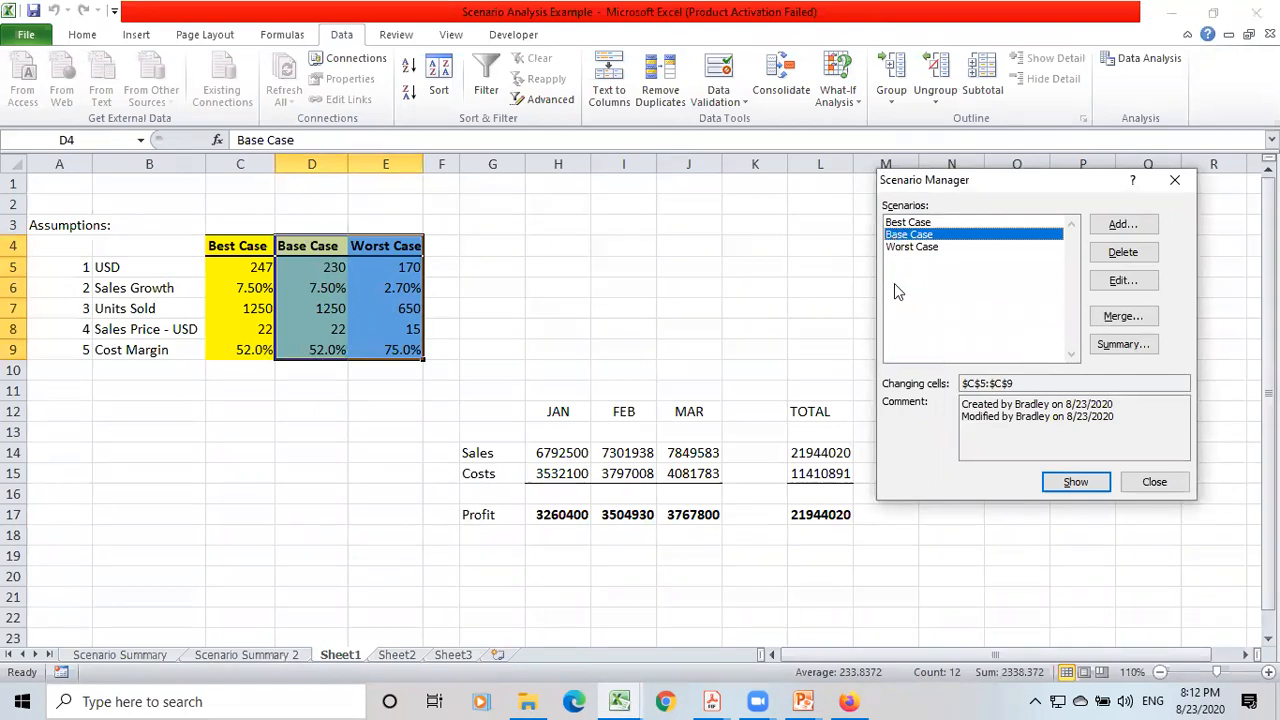
Generate a scenario summary report using L14, L15 and L17 as the result cells.
left_click(1116, 350)
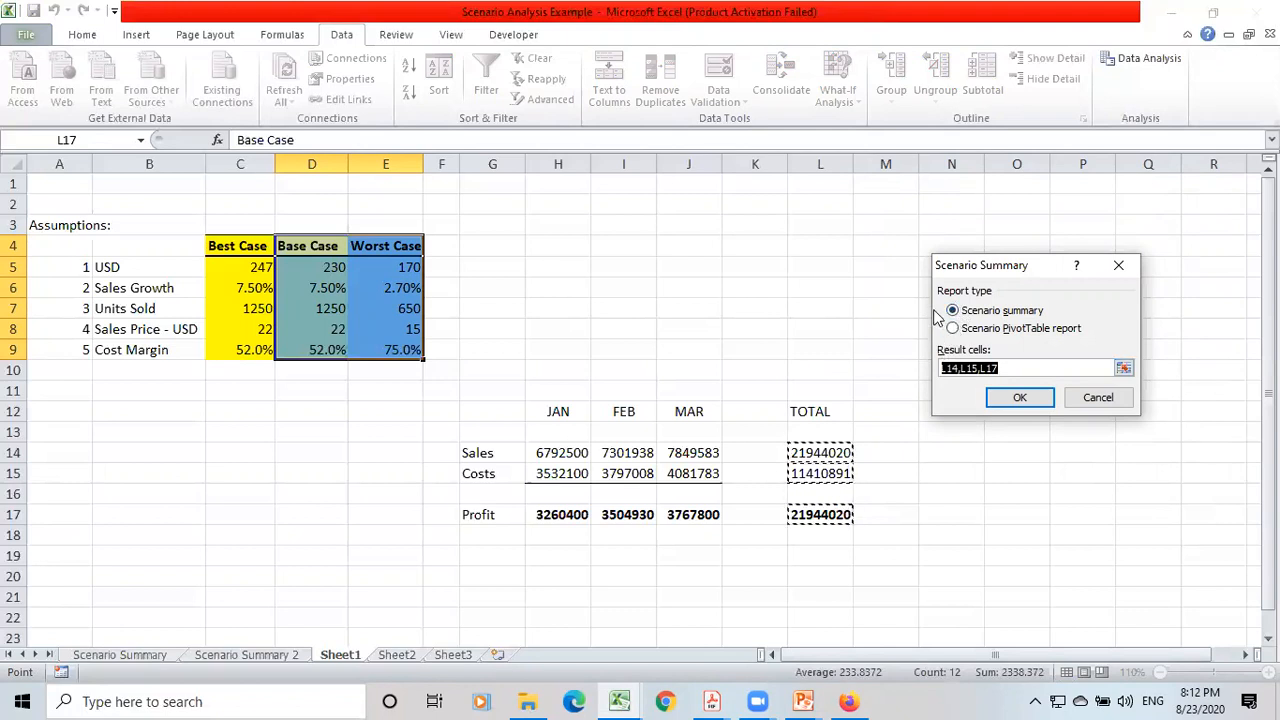
left_click(988, 396)
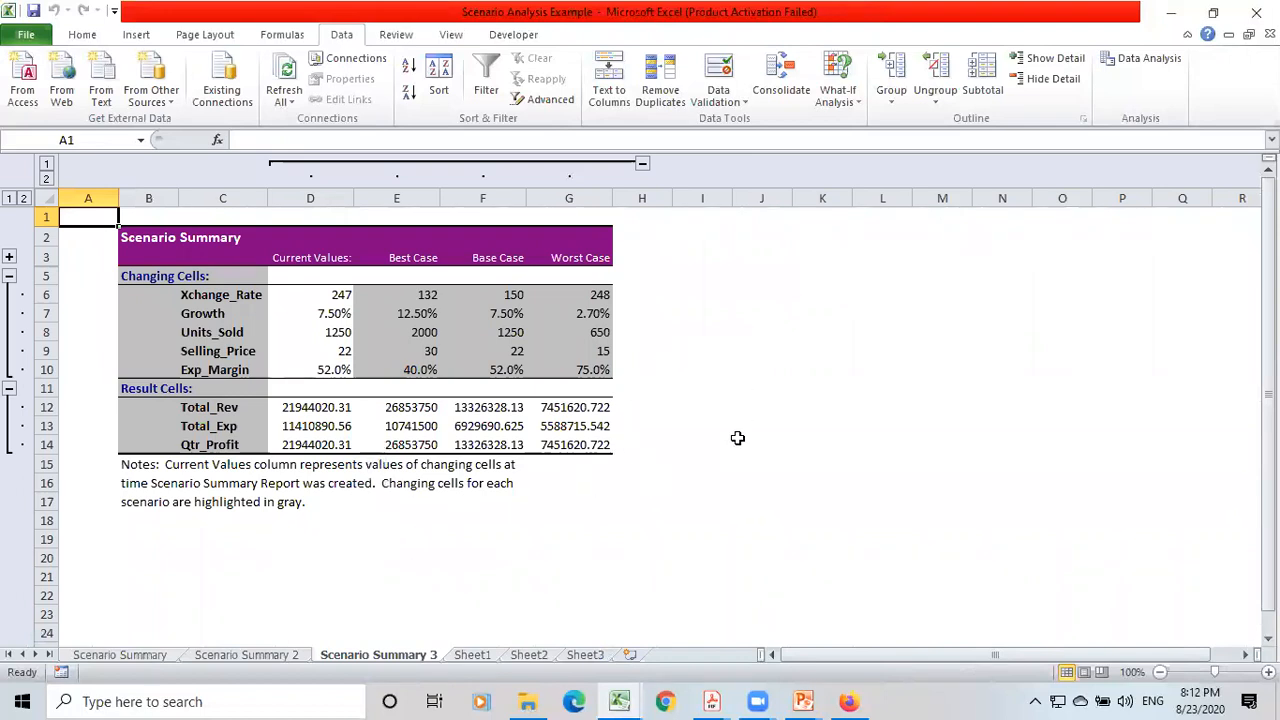
Switch to the Part 2 Chapter 10 Models & Sensitivities presentation in PowerPoint.
left_click(803, 701)
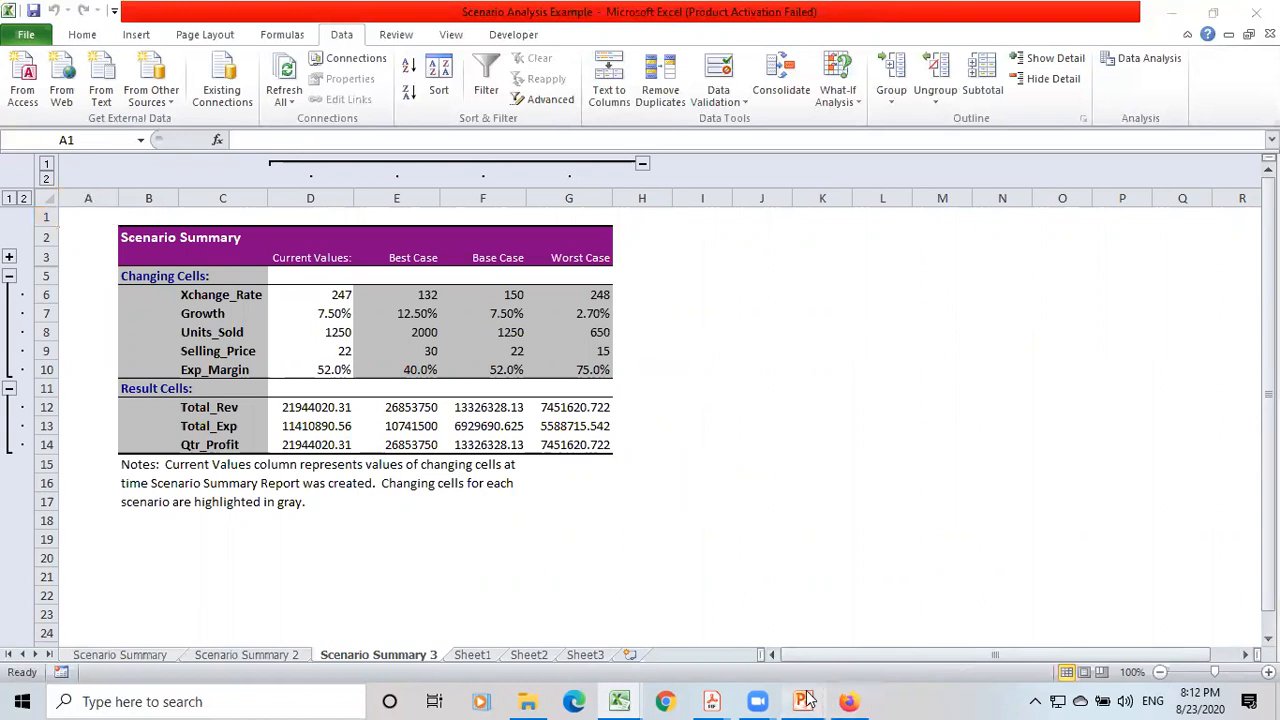
left_click(993, 630)
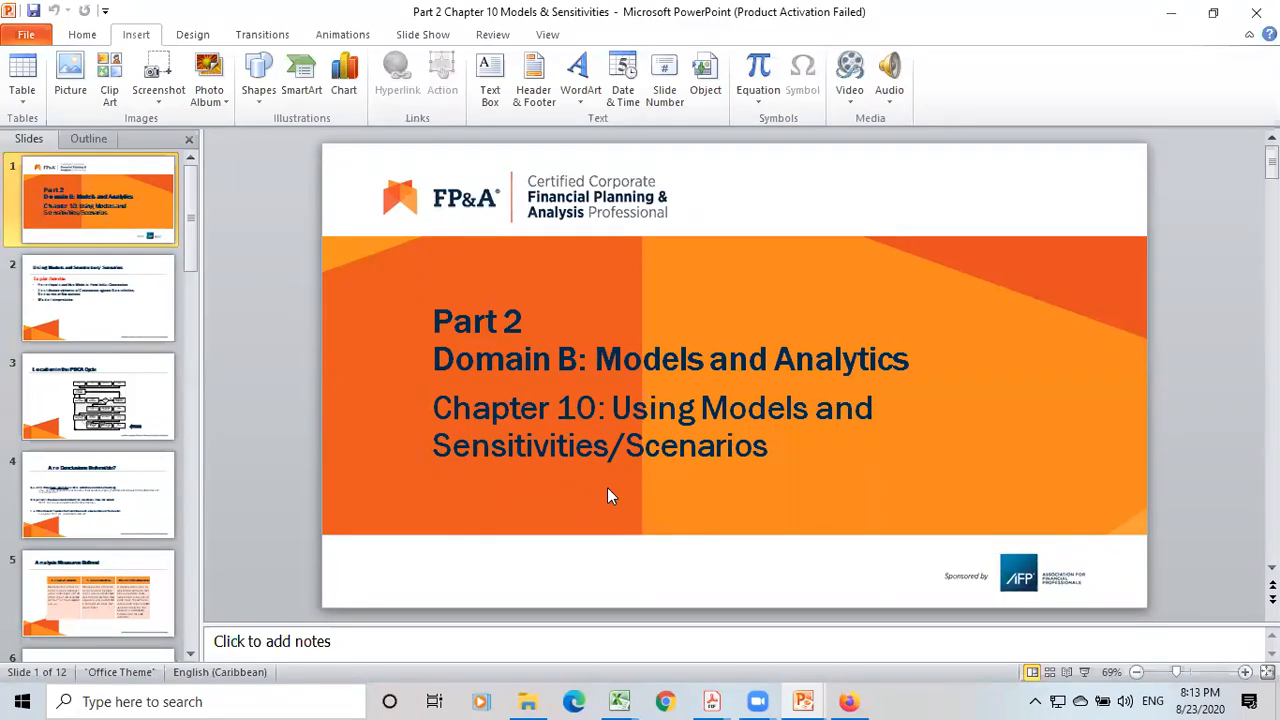
Return to the Scenario Analysis Example workbook in Excel and compare the Scenario Summary 3 report with the Sheet1 model.
left_click(619, 701)
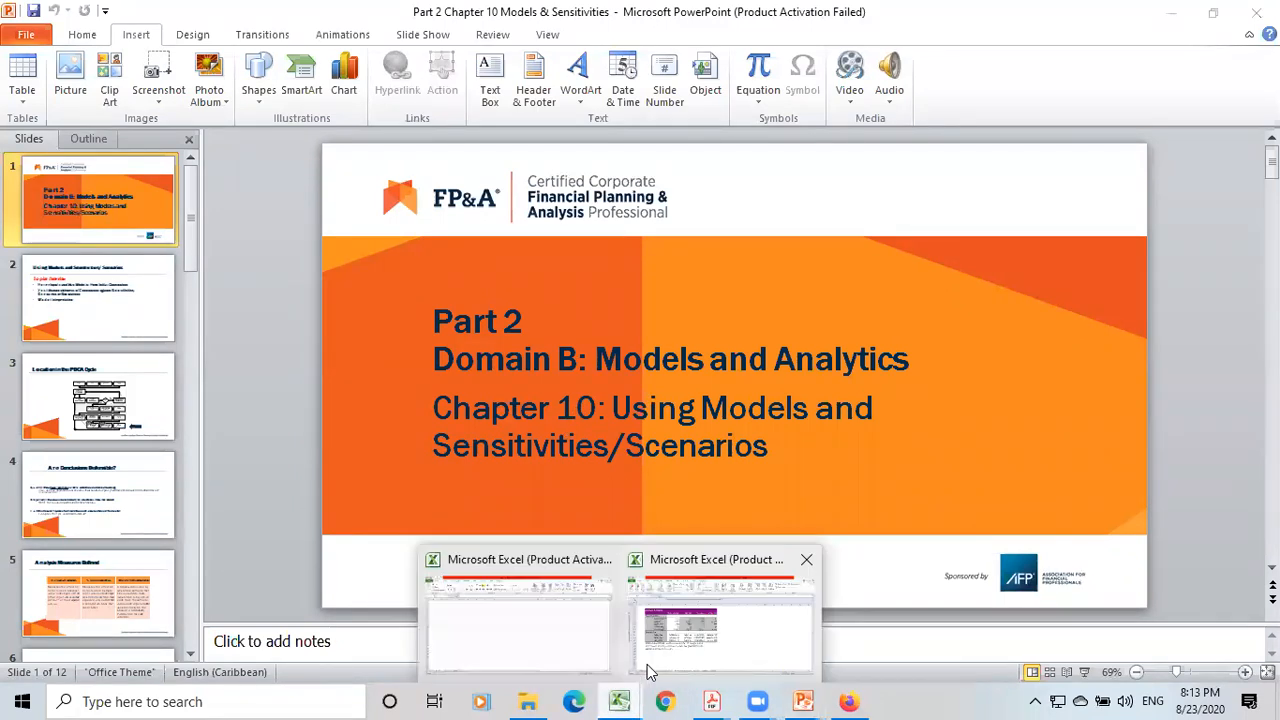
left_click(690, 624)
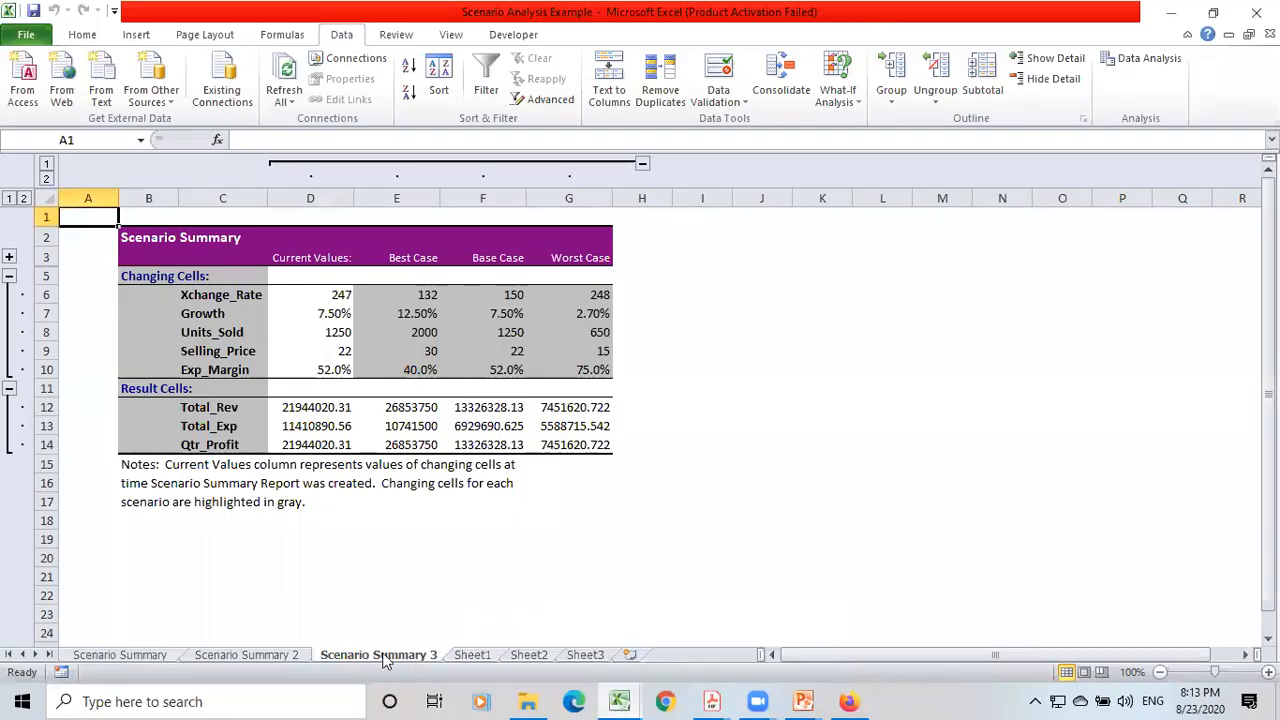
left_click(472, 654)
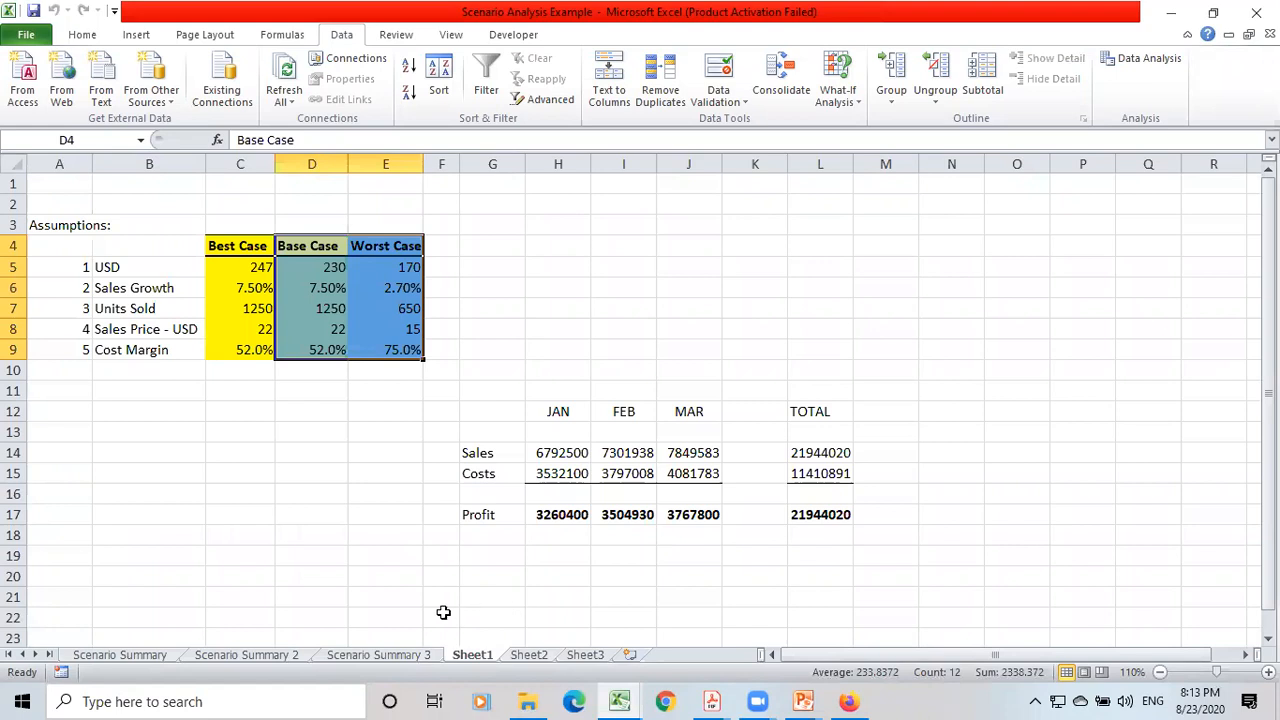
left_click(375, 655)
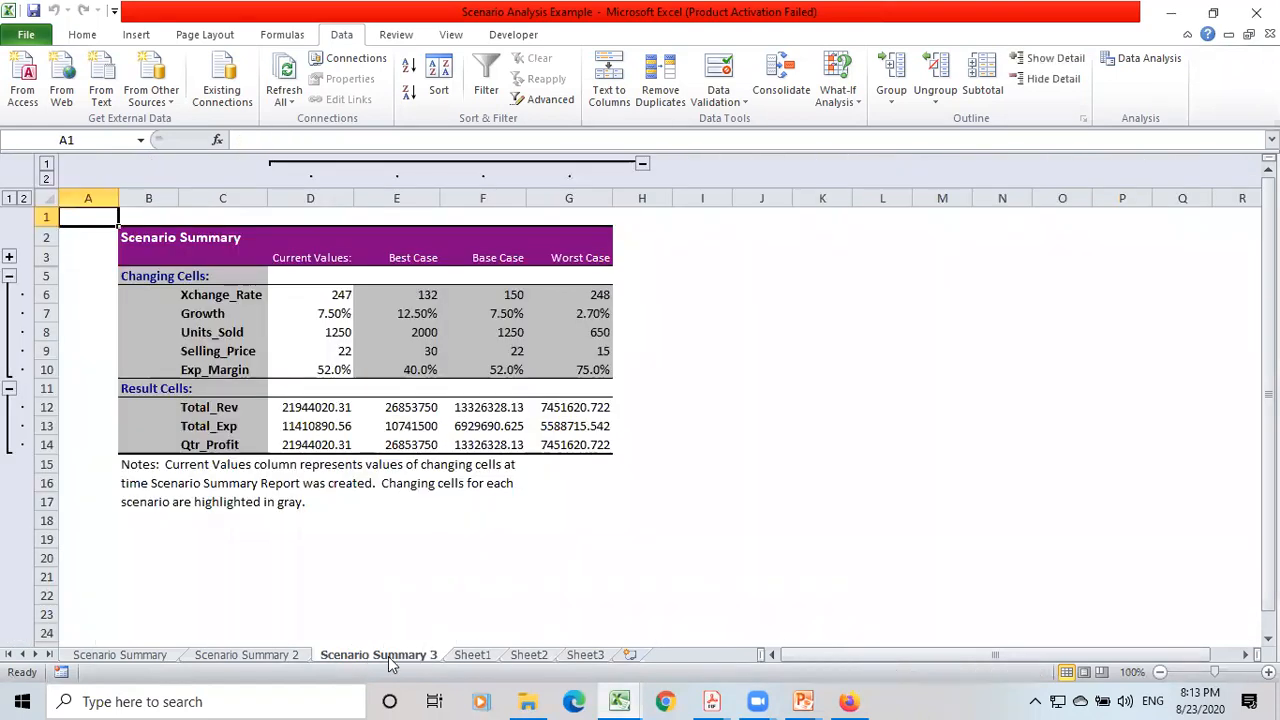
left_click(472, 655)
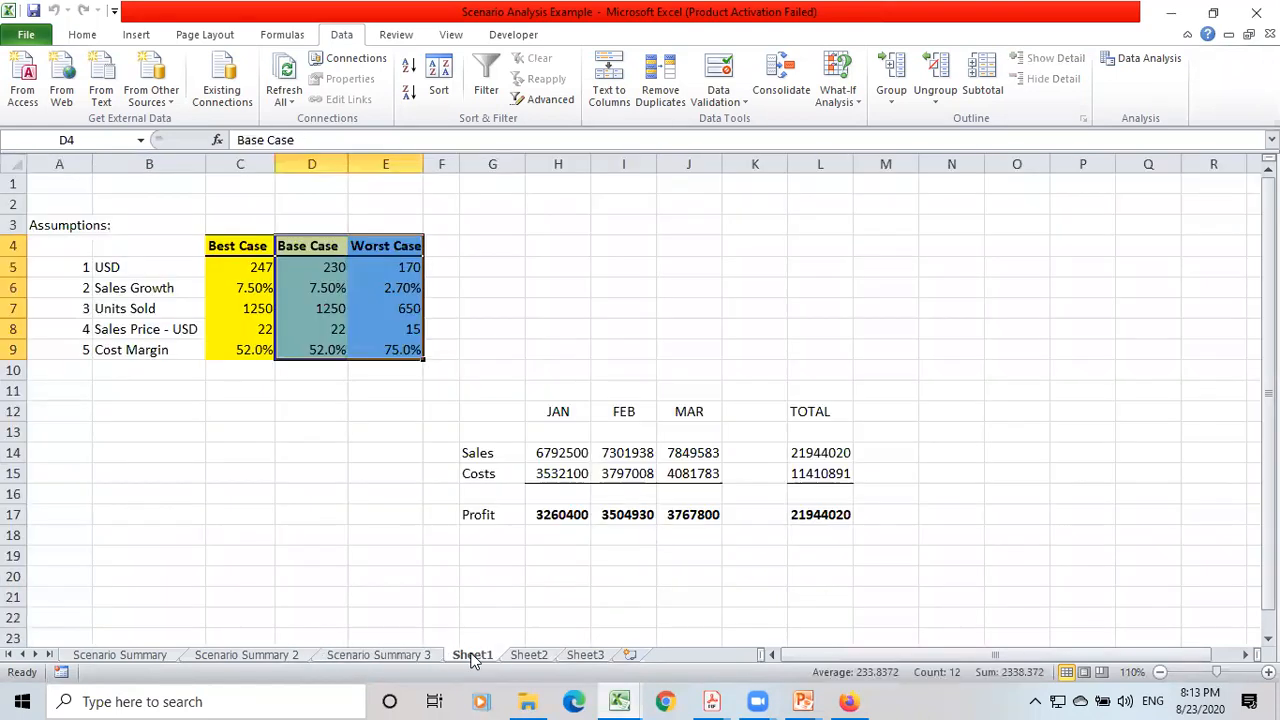